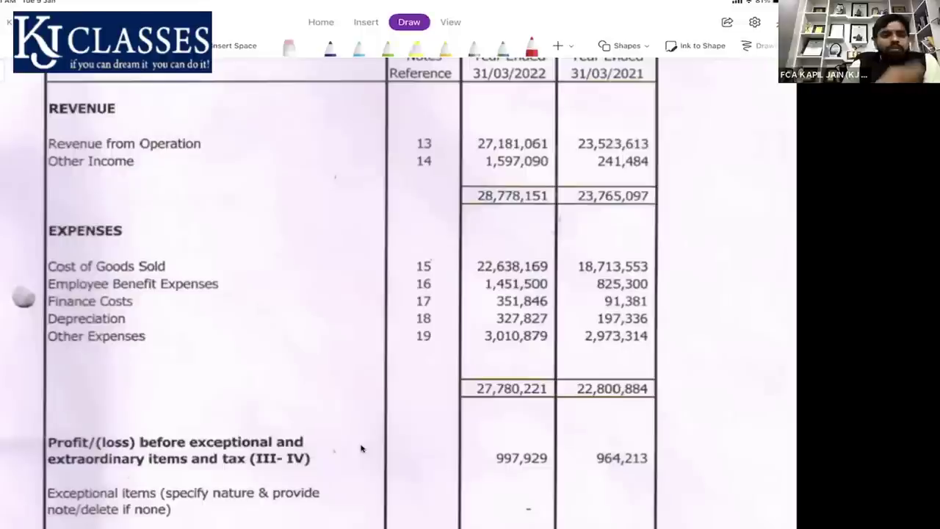
- Review the revenue and expense lines in the statement of profit and loss for the year ending 31 March 2022
{"action": "scroll", "coordinate": [360, 449], "scroll_direction": "up", "scroll_amount": 1}
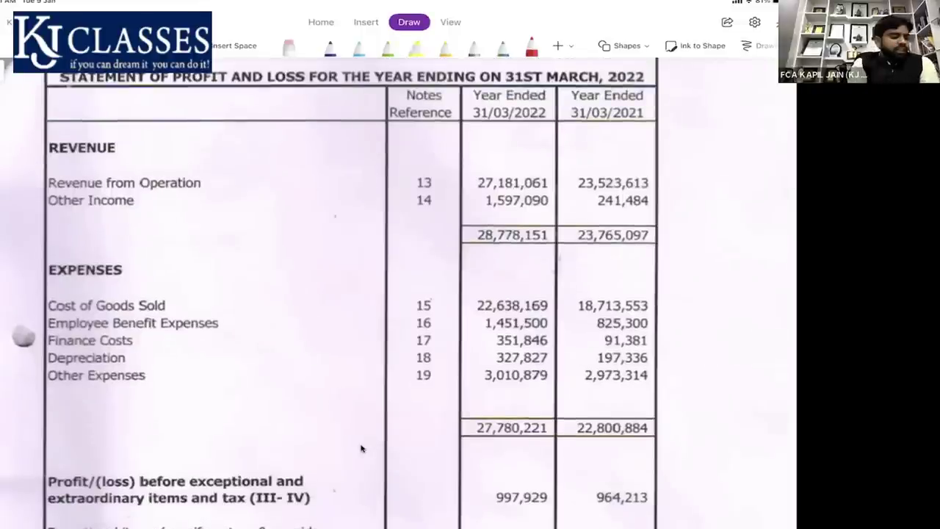
{"action": "scroll", "coordinate": [360, 448], "scroll_direction": "up", "scroll_amount": 3}
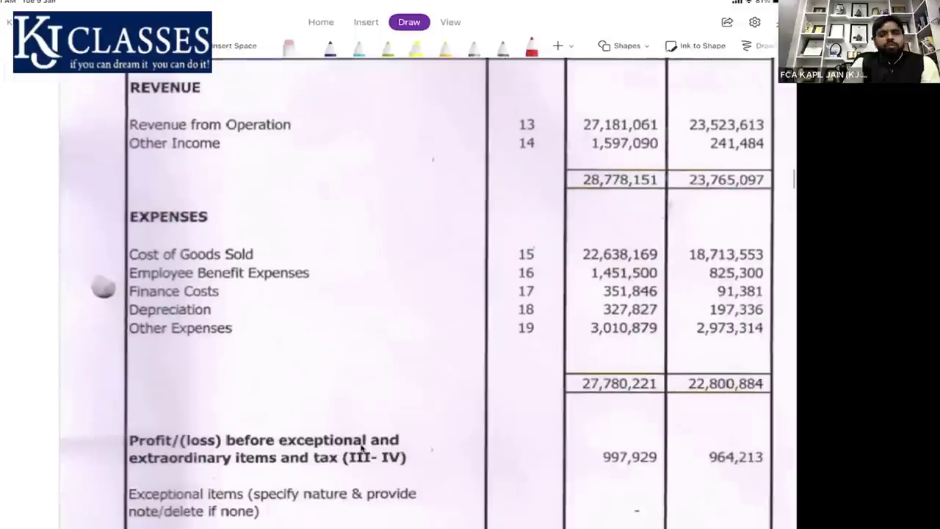
{"action": "scroll", "coordinate": [361, 448], "scroll_direction": "down", "scroll_amount": 1}
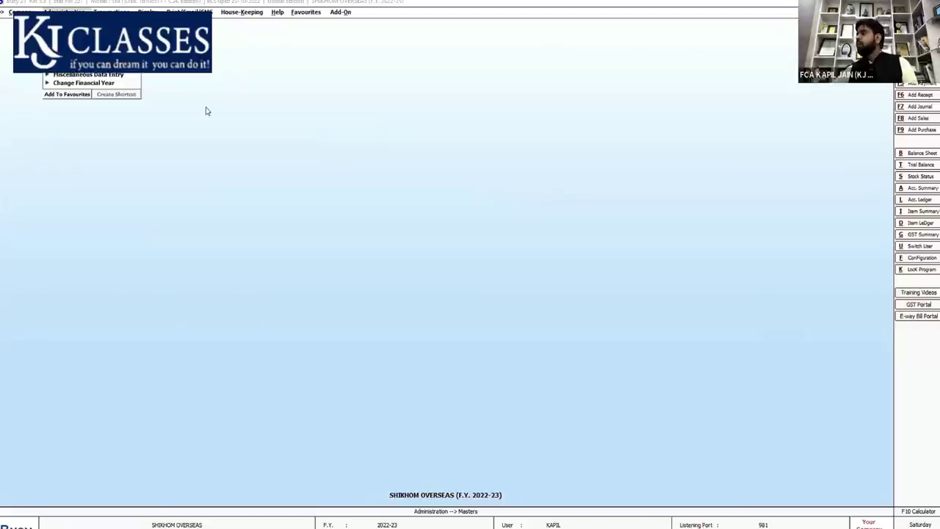
- Switch to Busy and display the F.Y. 2022-23 balance sheet with the default report options
{"action": "key", "text": "Right"}
{"action": "key", "text": "Right"}
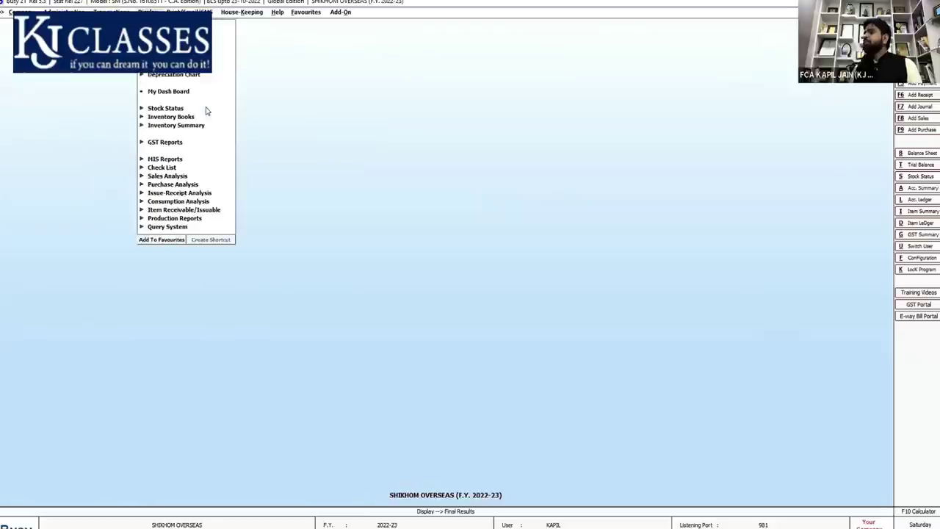
{"action": "key", "text": "Right"}
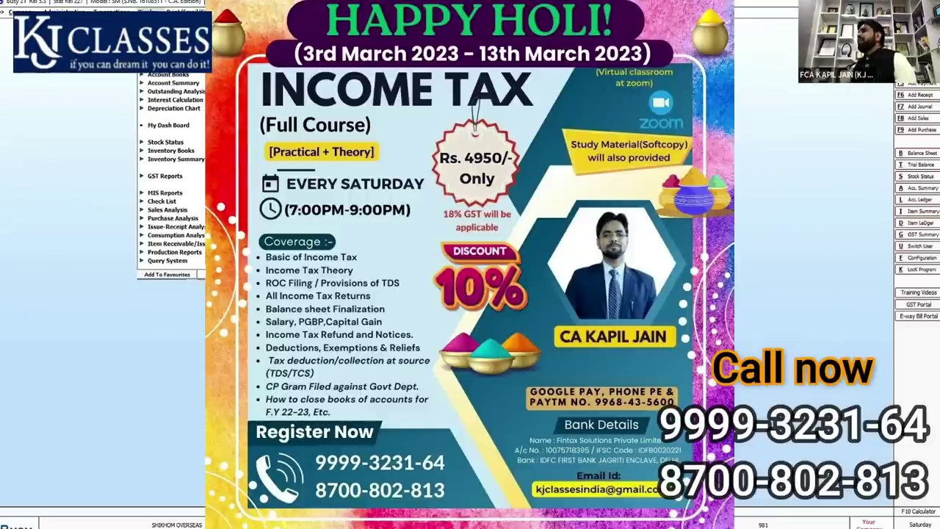
{"action": "key", "text": "Return"}
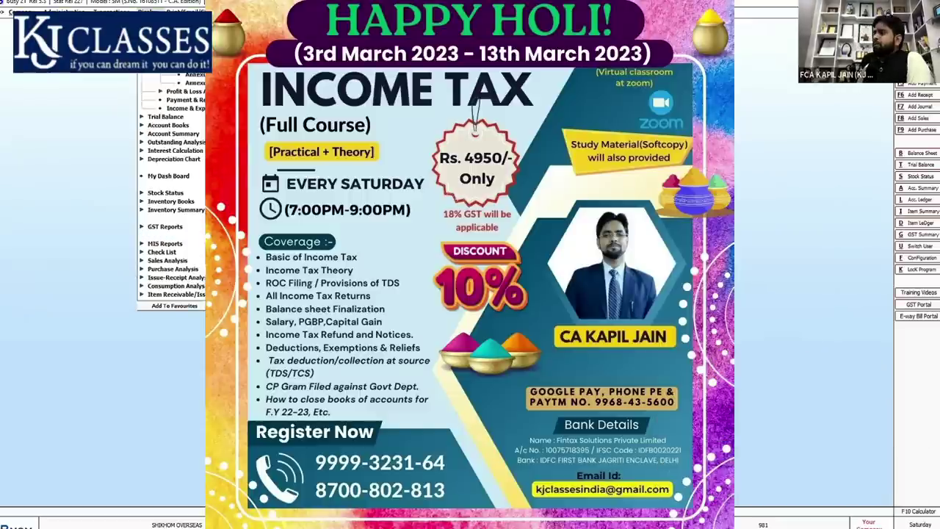
{"action": "key", "text": "Return"}
{"action": "key", "text": "Return"}
{"action": "key", "text": "Return"}
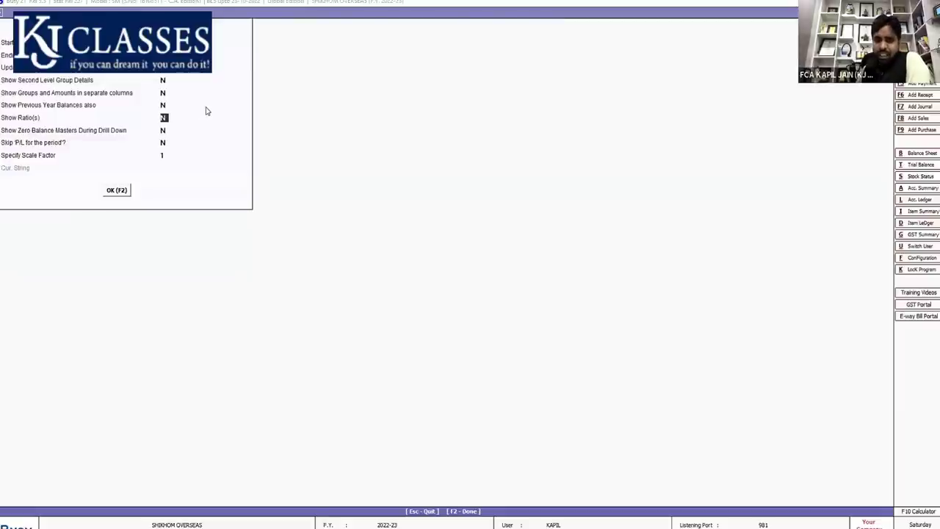
{"action": "key", "text": "Return"}
{"action": "key", "text": "Return"}
{"action": "key", "text": "Return"}
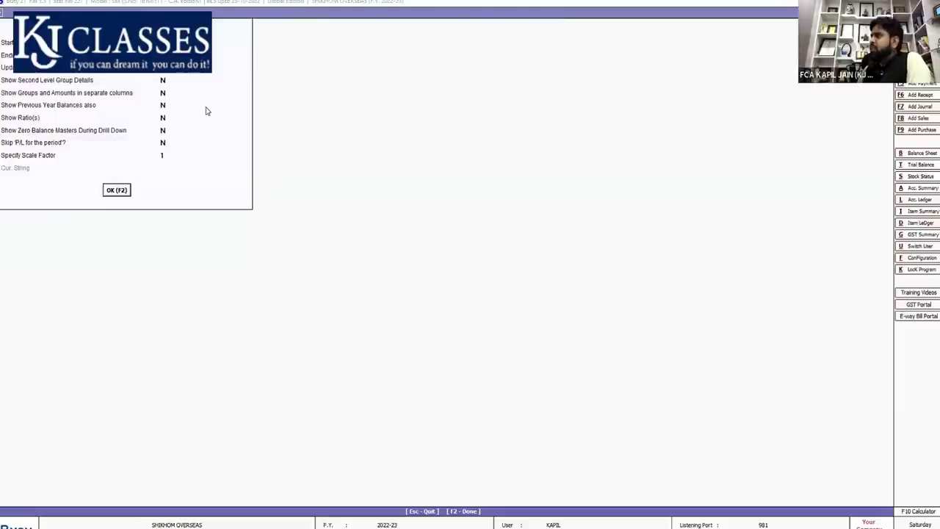
{"action": "key", "text": "Return"}
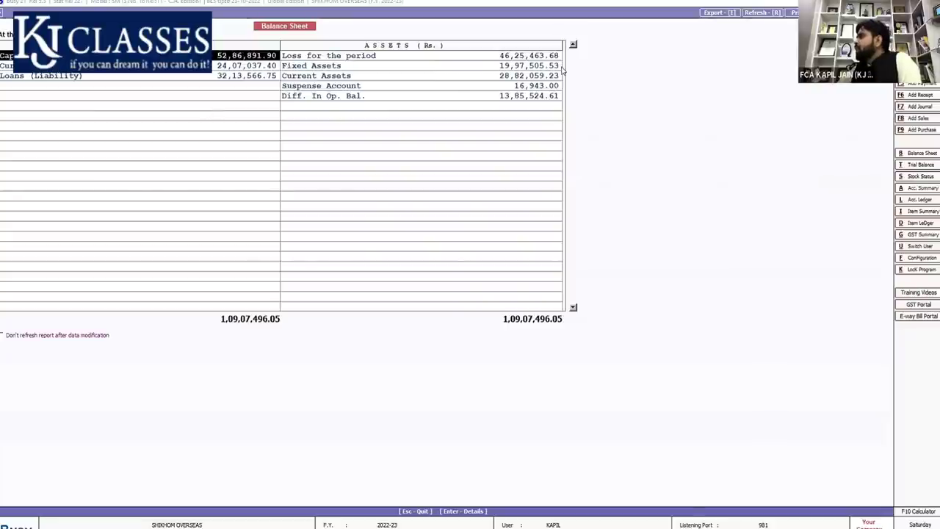
- Open the group balances of Fixed Assets from the balance sheet
{"action": "left_click", "coordinate": [341, 98]}
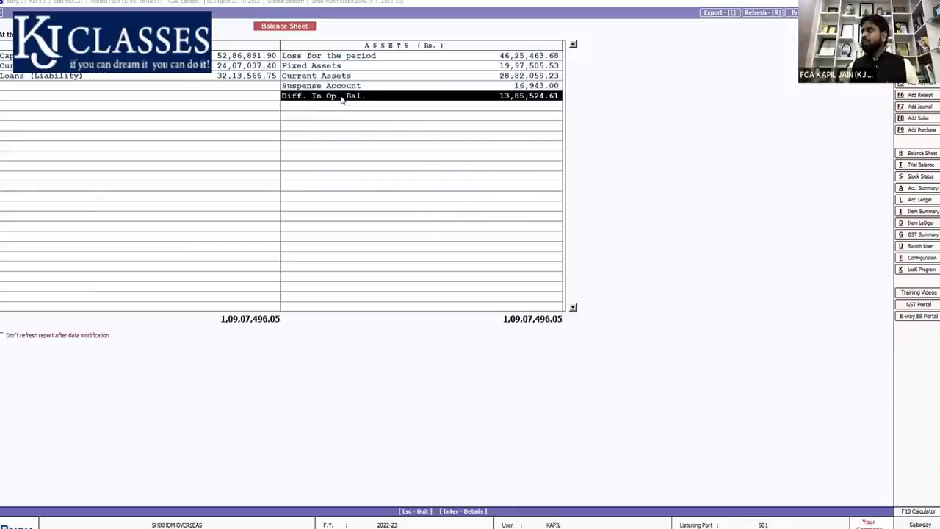
{"action": "key", "text": "Up"}
{"action": "key", "text": "Up"}
{"action": "key", "text": "Up"}
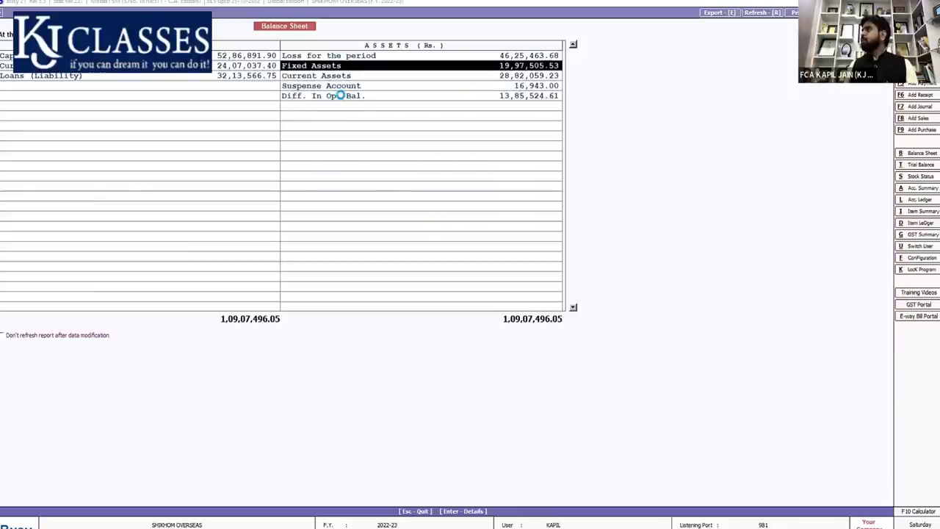
{"action": "key", "text": "Return"}
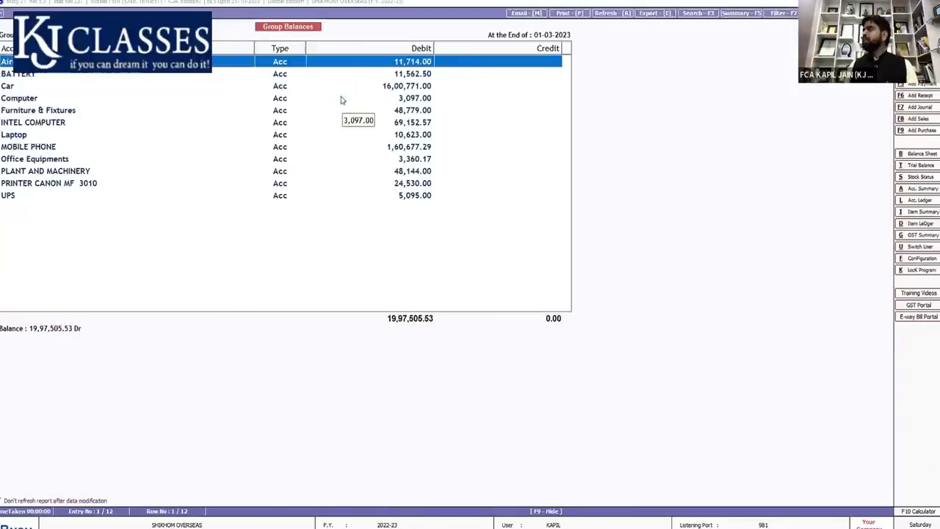
- Display the Car account's ledger from 1-4-2022 to 1-3-2023 with long and short narrations, and close it
{"action": "key", "text": "Down"}
{"action": "key", "text": "Down"}
{"action": "key", "text": "Down"}
{"action": "key", "text": "Down"}
{"action": "key", "text": "Down"}
{"action": "key", "text": "Down"}
{"action": "key", "text": "Up"}
{"action": "key", "text": "Up"}
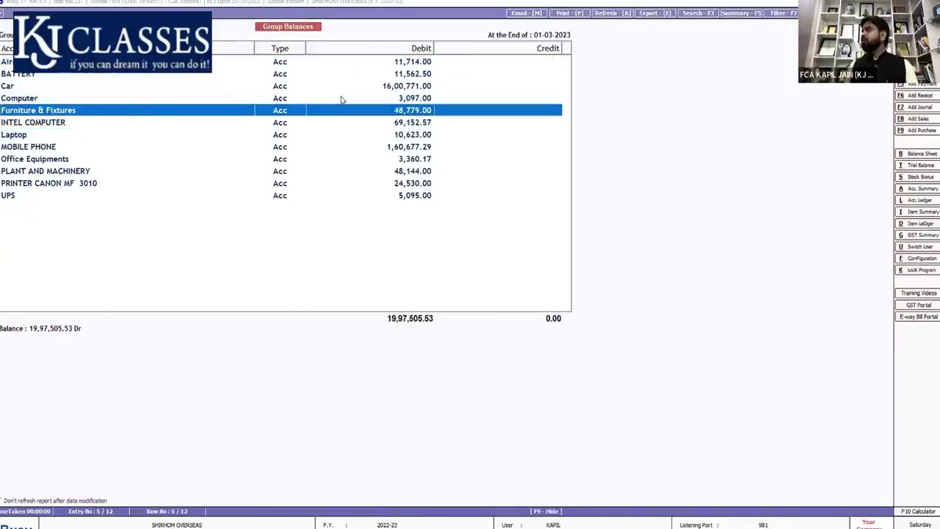
{"action": "key", "text": "Up"}
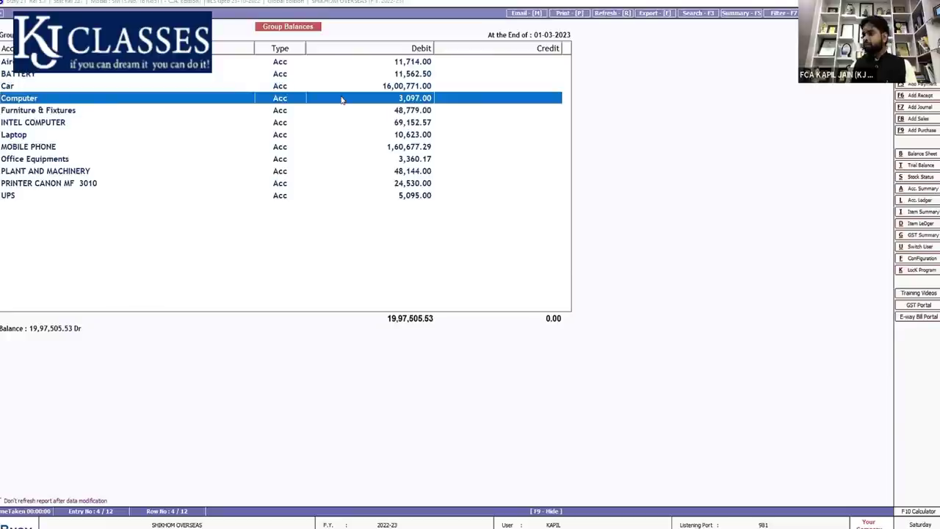
{"action": "key", "text": "Return"}
{"action": "key", "text": "alt+l"}
{"action": "key", "text": "Down"}
{"action": "key", "text": "Return"}
{"action": "key", "text": "Return"}
{"action": "key", "text": "Return"}
{"action": "key", "text": "Return"}
{"action": "key", "text": "Return"}
{"action": "key", "text": "Return"}
{"action": "key", "text": "Return"}
{"action": "key", "text": "Return"}
{"action": "key", "text": "Return"}
{"action": "key", "text": "Return"}
{"action": "key", "text": "Return"}
{"action": "key", "text": "Return"}
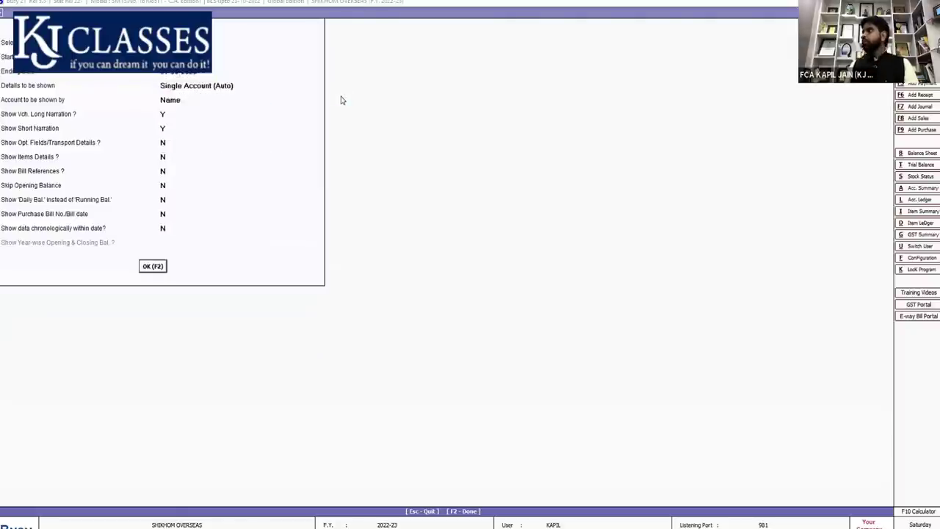
{"action": "key", "text": "Return"}
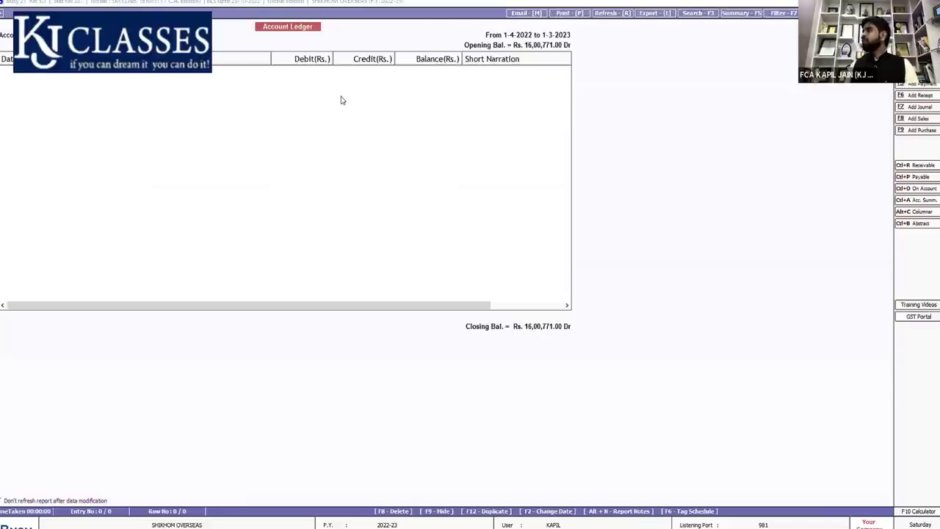
{"action": "key", "text": "Escape"}
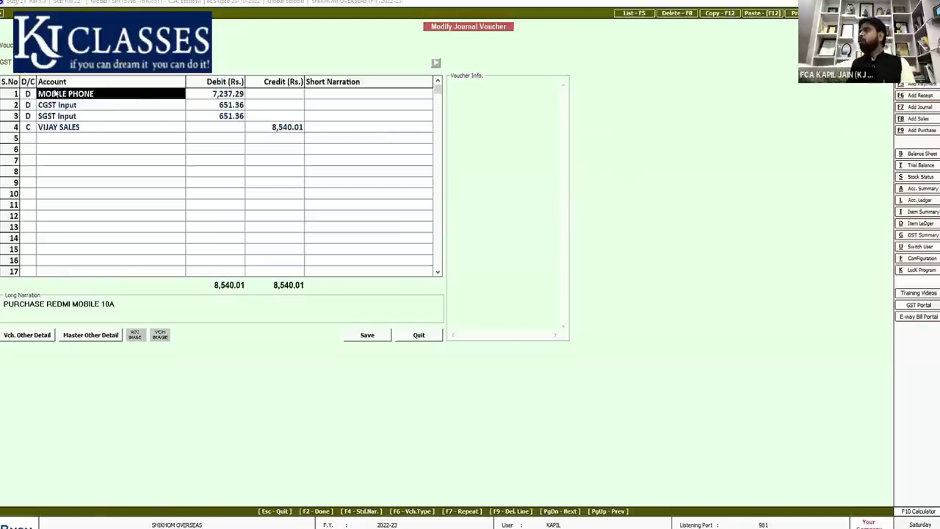
- View the MOBILE PHONE account master from the journal voucher for the Redmi mobile purchase, and close it
{"action": "double_click", "coordinate": [54, 94]}
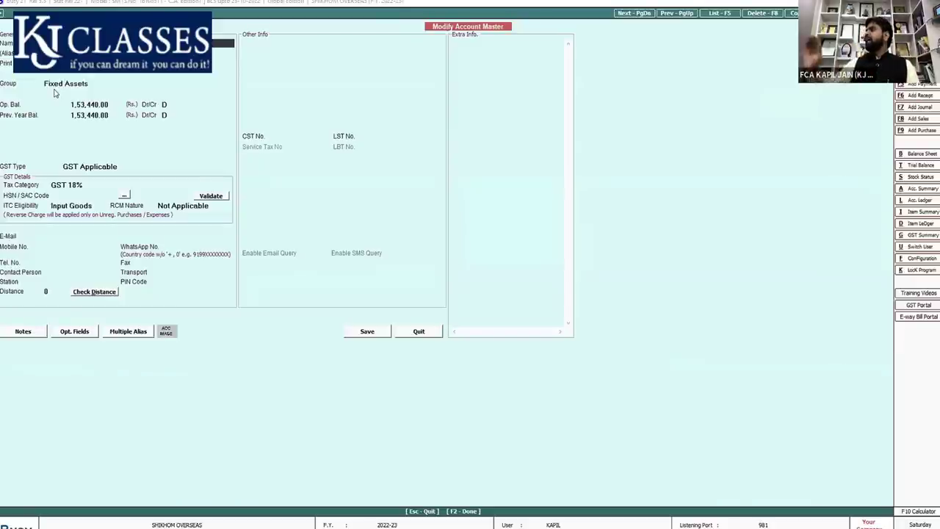
{"action": "key", "text": "Escape"}
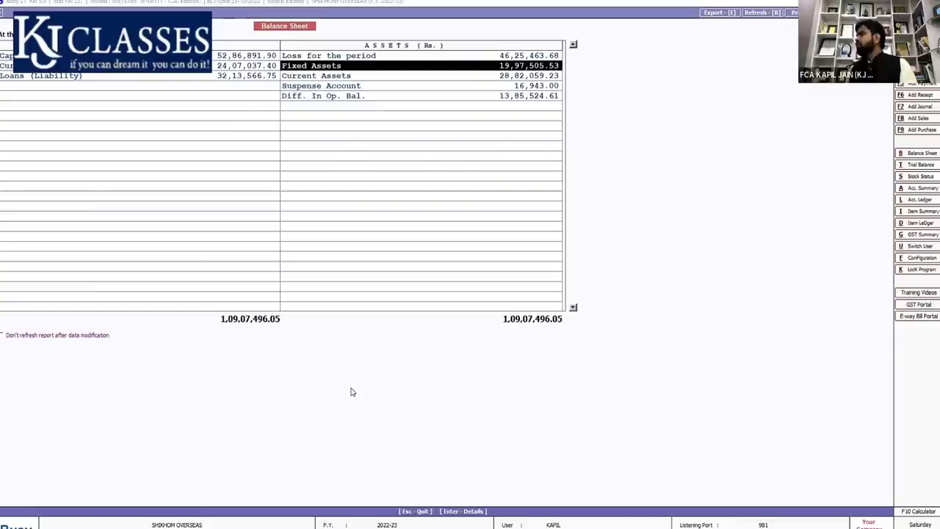
- Open the monthly summary of the Suspense Account from the assets side of the balance sheet
{"action": "left_click", "coordinate": [350, 269]}
{"action": "key", "text": "Up"}
{"action": "key", "text": "Up"}
{"action": "key", "text": "Up"}
{"action": "key", "text": "Up"}
{"action": "key", "text": "Up"}
{"action": "key", "text": "Up"}
{"action": "key", "text": "Up"}
{"action": "key", "text": "Up"}
{"action": "key", "text": "Up"}
{"action": "key", "text": "Up"}
{"action": "key", "text": "Up"}
{"action": "key", "text": "Up"}
{"action": "key", "text": "Up"}
{"action": "key", "text": "Up"}
{"action": "key", "text": "Up"}
{"action": "key", "text": "Up"}
{"action": "key", "text": "Up"}
{"action": "key", "text": "Up"}
{"action": "key", "text": "Up"}
{"action": "key", "text": "Up"}
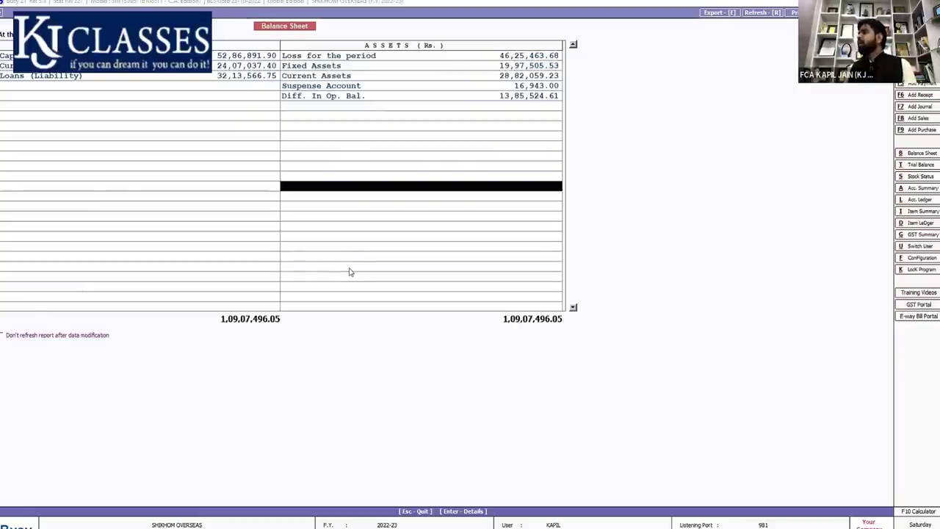
{"action": "key", "text": "Down"}
{"action": "key", "text": "Down"}
{"action": "key", "text": "Down"}
{"action": "key", "text": "Down"}
{"action": "key", "text": "Up"}
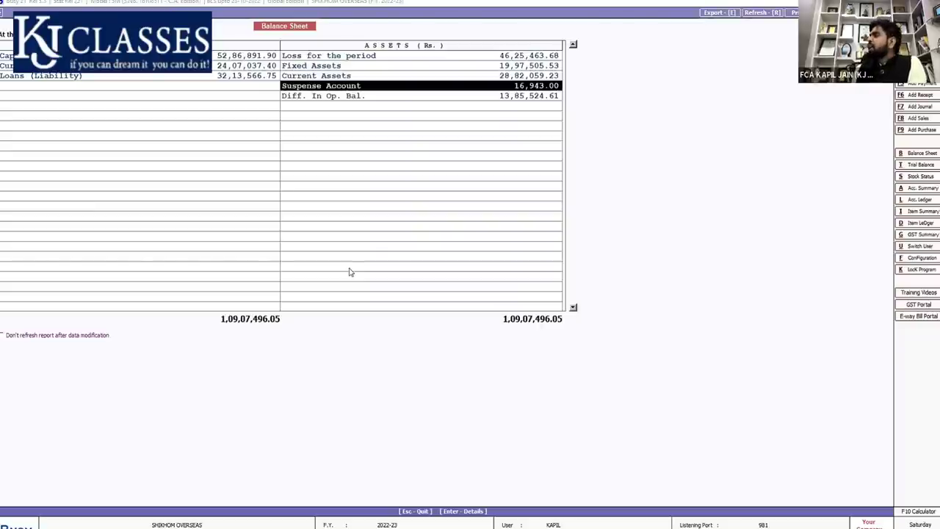
{"action": "key", "text": "Down"}
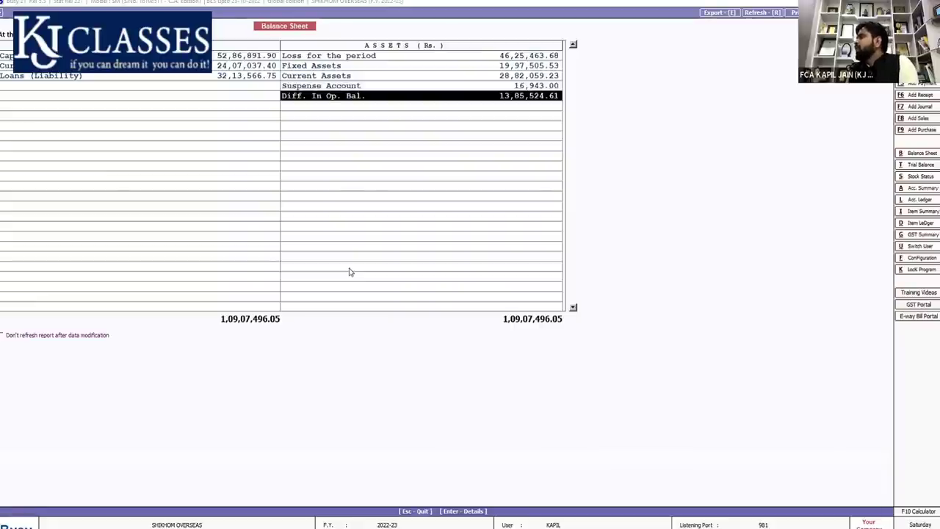
{"action": "key", "text": "Up"}
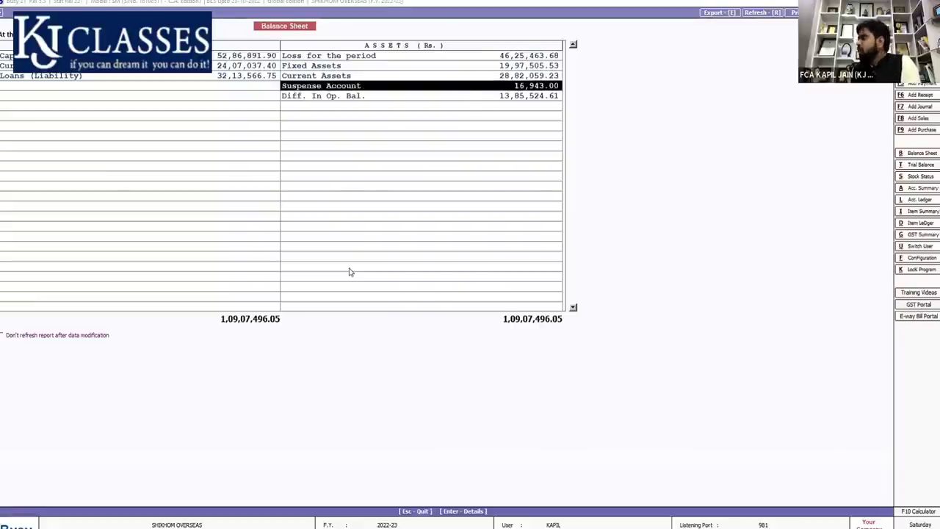
{"action": "key", "text": "Return"}
{"action": "key", "text": "Return"}
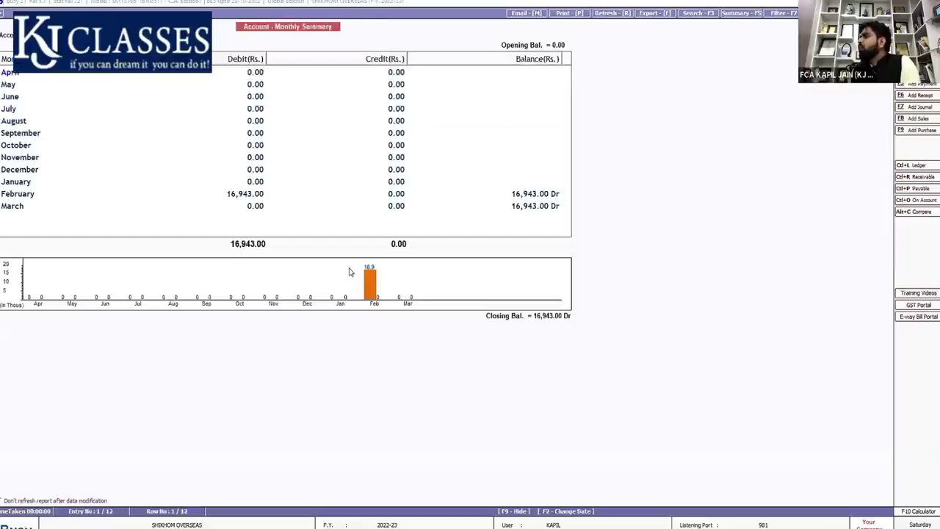
- Open the suspense account's February ledger and bring up its ICICI Bank payment voucher for modification
{"action": "key", "text": "Down"}
{"action": "key", "text": "Down"}
{"action": "key", "text": "Down"}
{"action": "key", "text": "Down"}
{"action": "key", "text": "Down"}
{"action": "key", "text": "Down"}
{"action": "key", "text": "Down"}
{"action": "key", "text": "Down"}
{"action": "key", "text": "Down"}
{"action": "key", "text": "Down"}
{"action": "key", "text": "Down"}
{"action": "key", "text": "Up"}
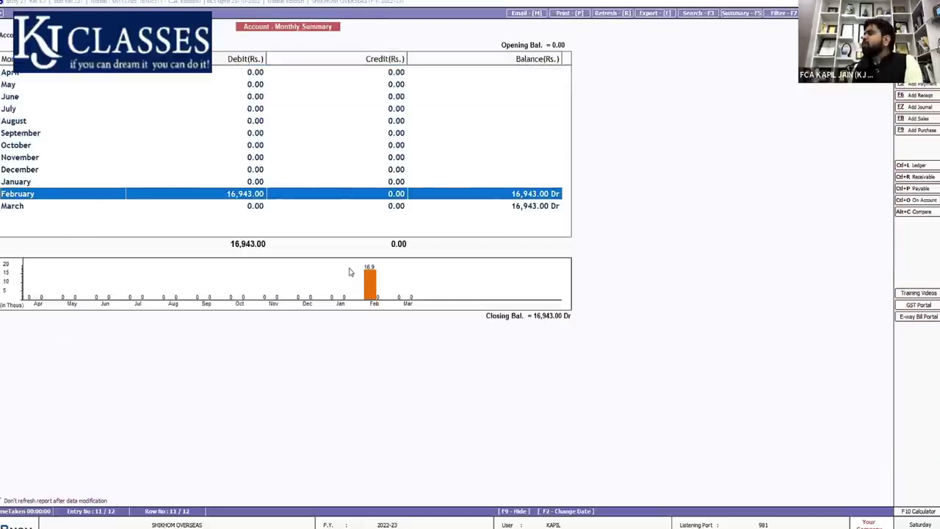
{"action": "key", "text": "Return"}
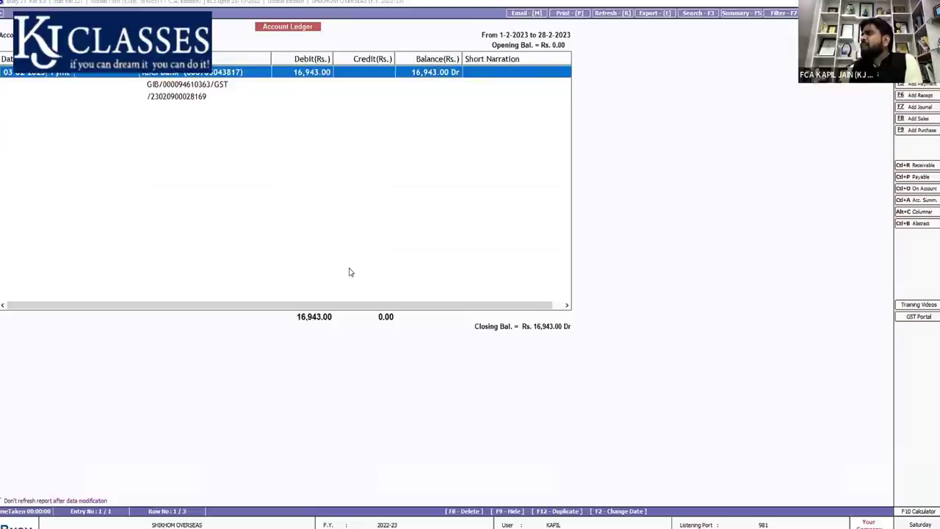
{"action": "key", "text": "Return"}
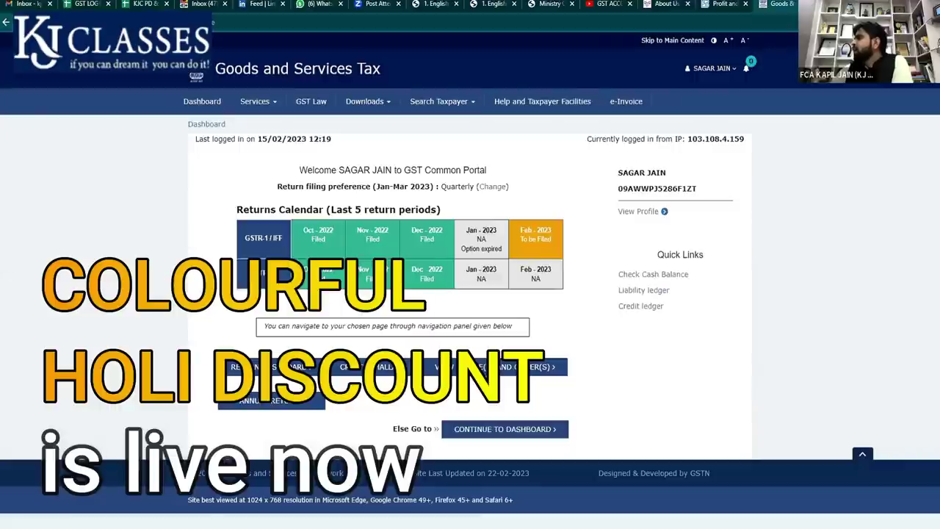
- On the GST portal, open the challan history and examine the deposit details in the payment receipt dated 03/02/2023
{"action": "left_click", "coordinate": [255, 103]}
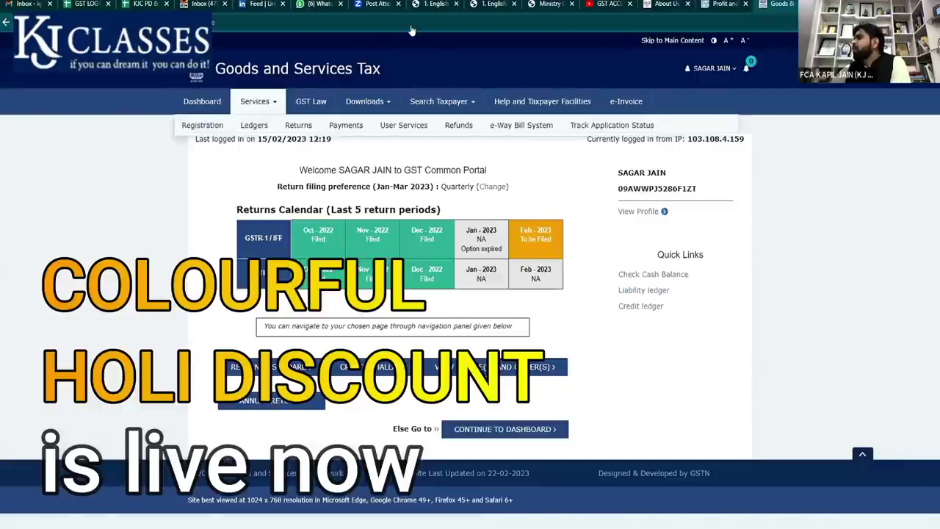
{"action": "left_click", "coordinate": [335, 127]}
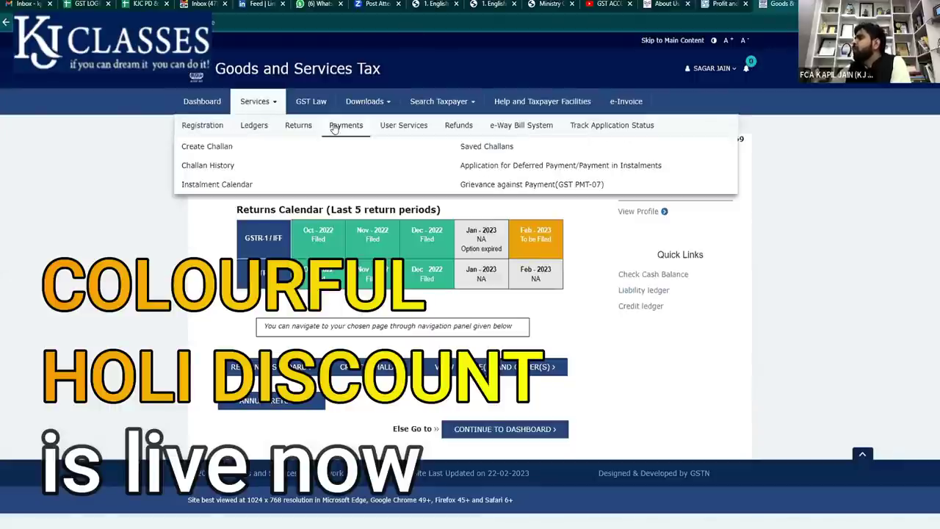
{"action": "left_click", "coordinate": [205, 165]}
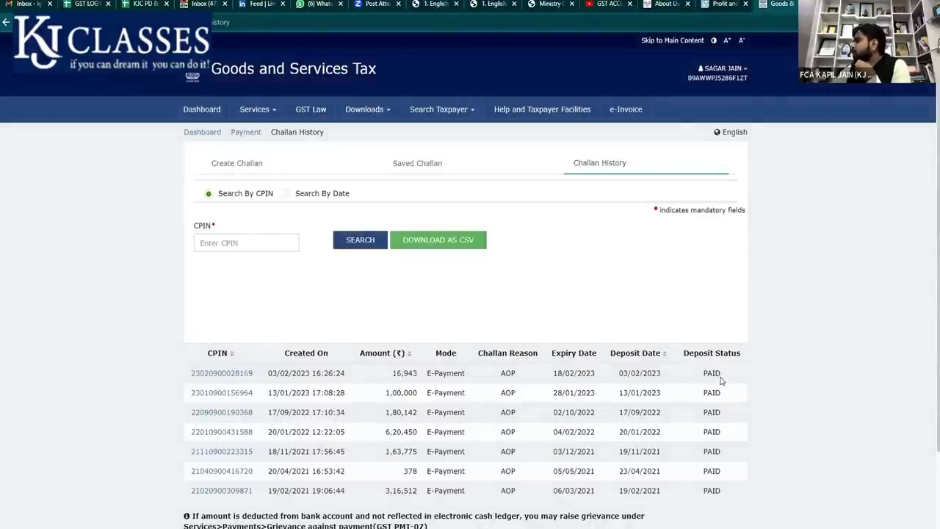
{"action": "left_click", "coordinate": [212, 372]}
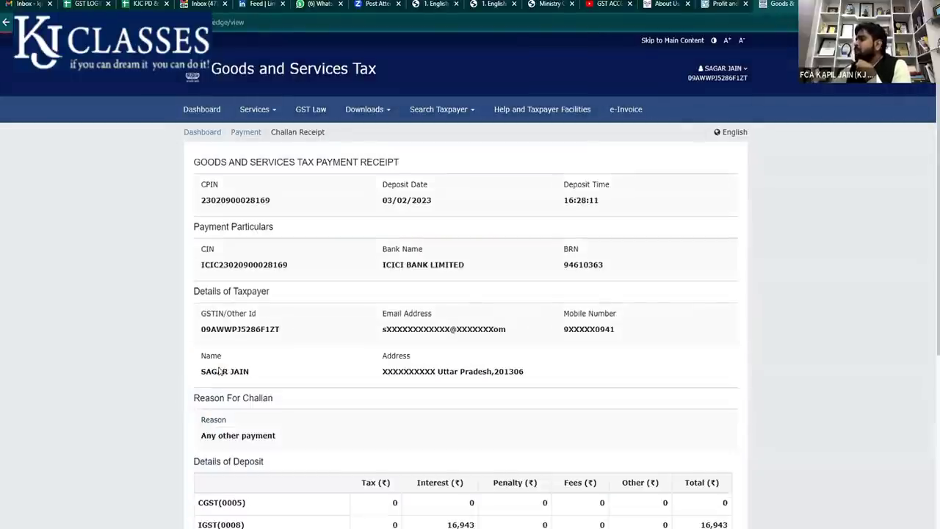
{"action": "scroll", "coordinate": [374, 356], "scroll_direction": "down", "scroll_amount": 4}
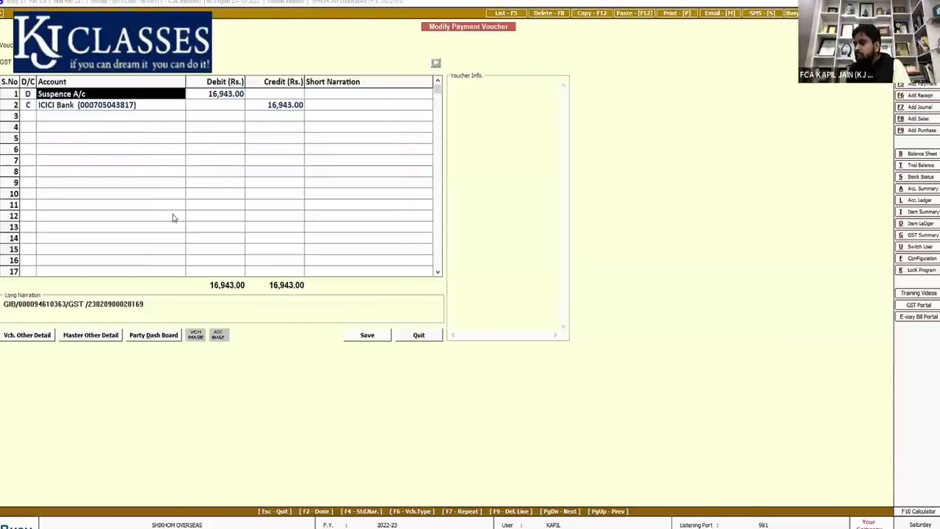
- In the Busy payment voucher, replace the suspense debit account with Igst Cash Ledger and save the voucher
{"action": "type", "text": "igst"}
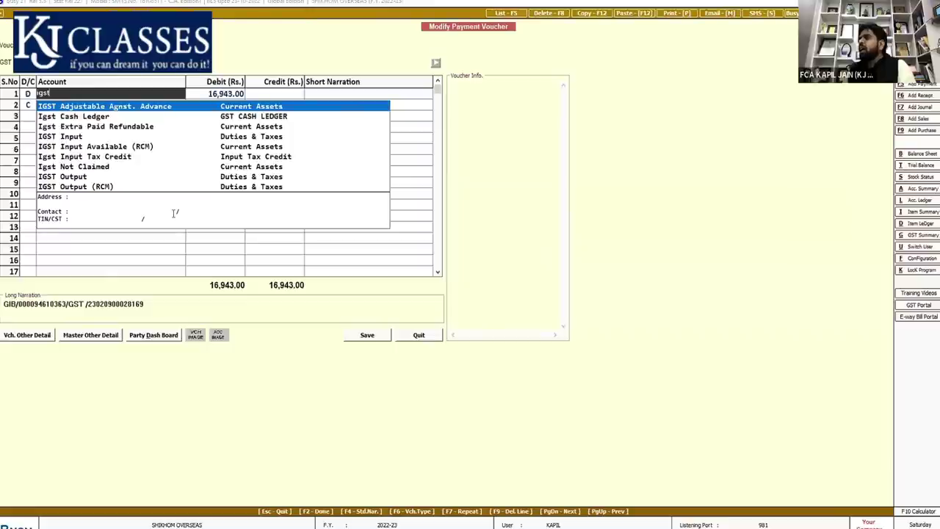
{"action": "key", "text": "Down"}
{"action": "key", "text": "Return"}
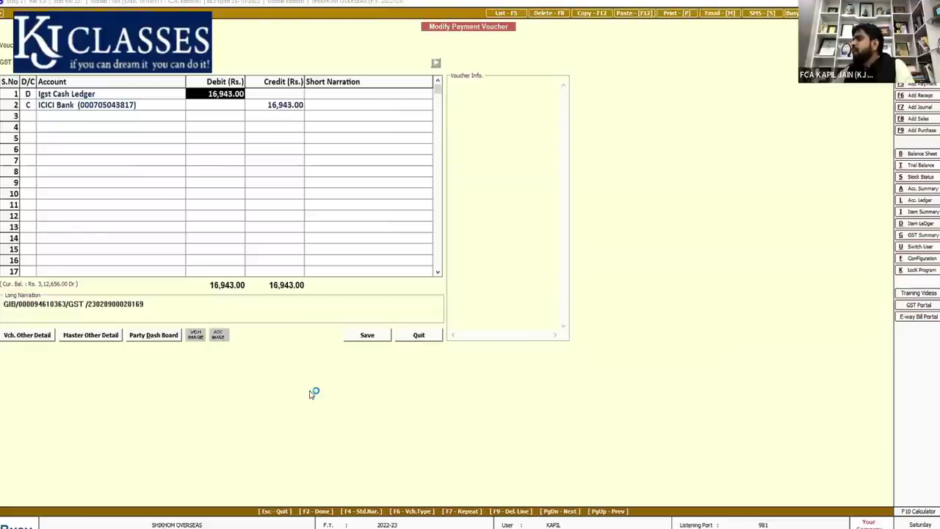
{"action": "left_click", "coordinate": [367, 336]}
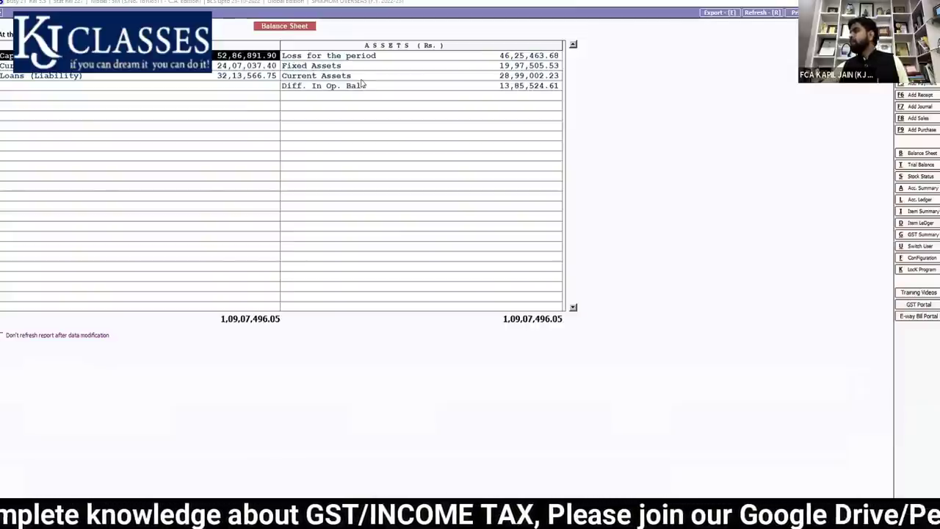
- Open the Fixed Assets group from the assets side of the balance sheet and view the BATTERY account's monthly summary
{"action": "key", "text": "Right"}
{"action": "key", "text": "Down"}
{"action": "key", "text": "Down"}
{"action": "key", "text": "Down"}
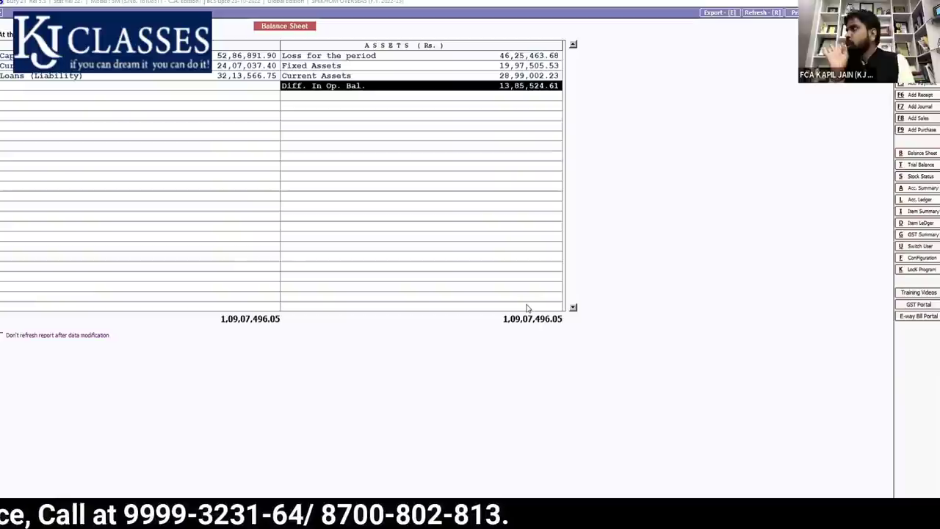
{"action": "key", "text": "Down"}
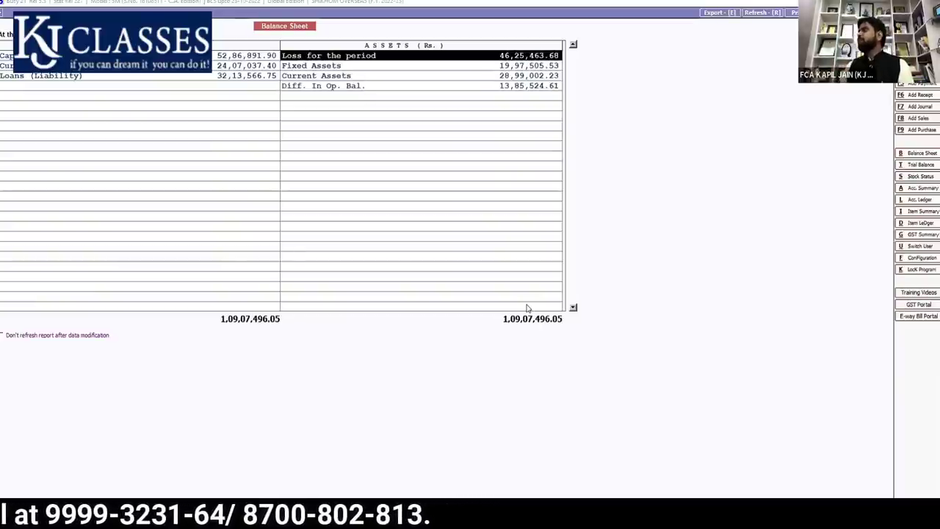
{"action": "key", "text": "Down"}
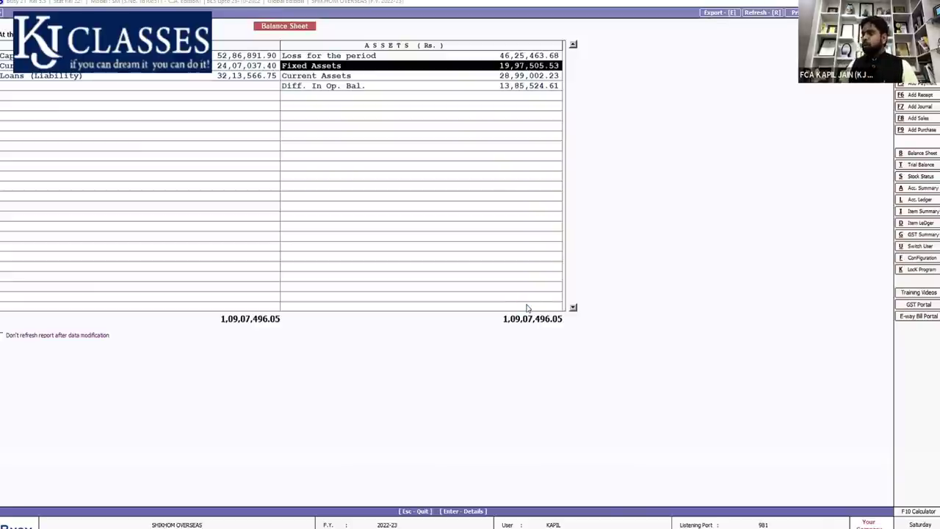
{"action": "key", "text": "Return"}
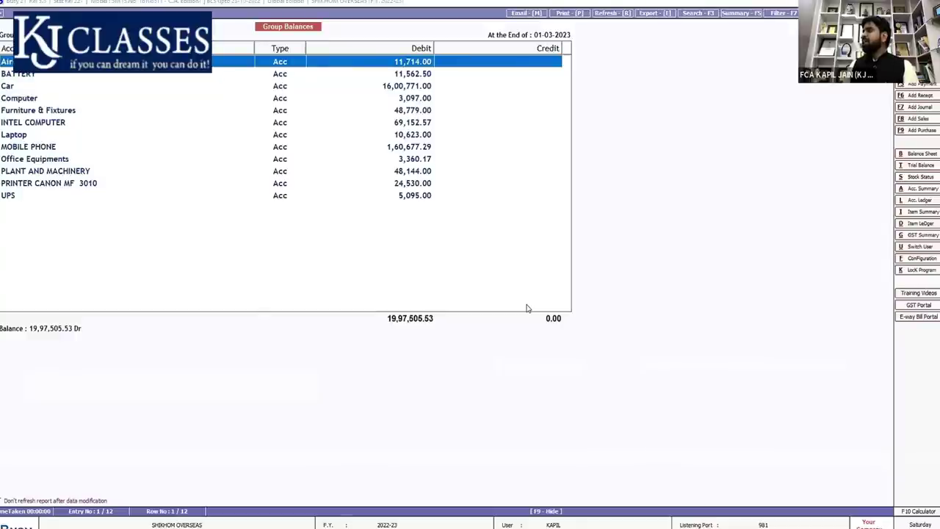
{"action": "key", "text": "Down"}
{"action": "key", "text": "Return"}
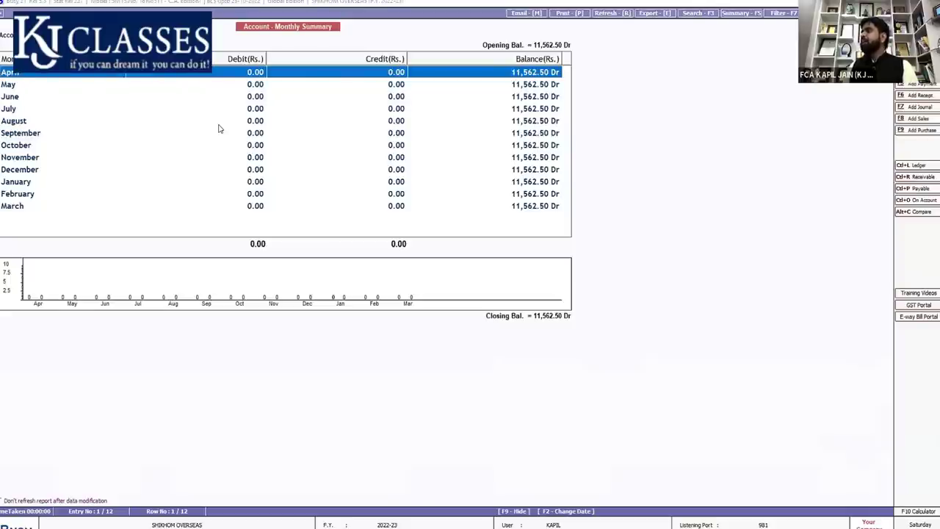
- Open the INTEL COMPUTER account's November ledger and bring up its VEERA ENTERPRISES journal voucher
{"action": "key", "text": "Down"}
{"action": "key", "text": "Down"}
{"action": "key", "text": "Down"}
{"action": "key", "text": "Down"}
{"action": "key", "text": "Down"}
{"action": "key", "text": "Down"}
{"action": "key", "text": "Down"}
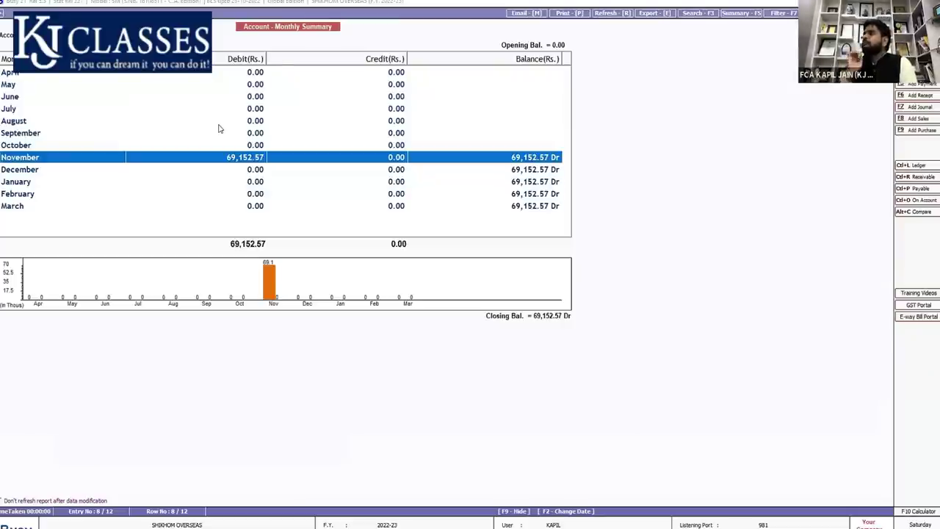
{"action": "key", "text": "Return"}
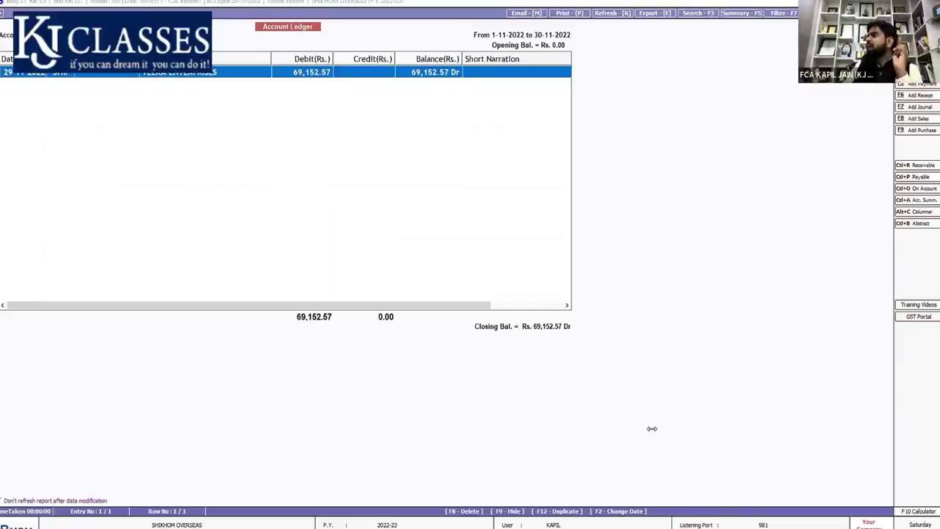
{"action": "key", "text": "Return"}
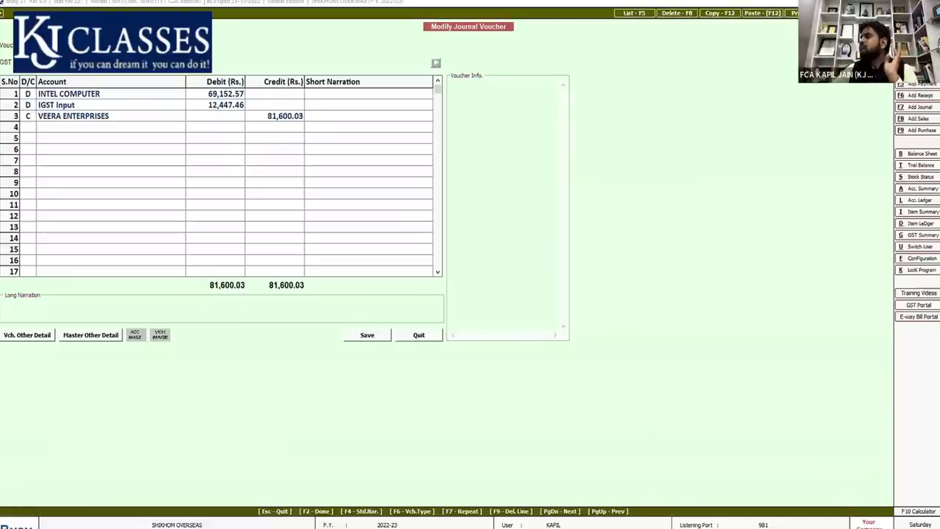
- Go through the journal voucher's debit and credit lines and accept the bill-by-bill adjustment for VEERA ENTERPRISES without adding references
{"action": "left_click", "coordinate": [69, 98]}
{"action": "key", "text": "Return"}
{"action": "key", "text": "Return"}
{"action": "key", "text": "Return"}
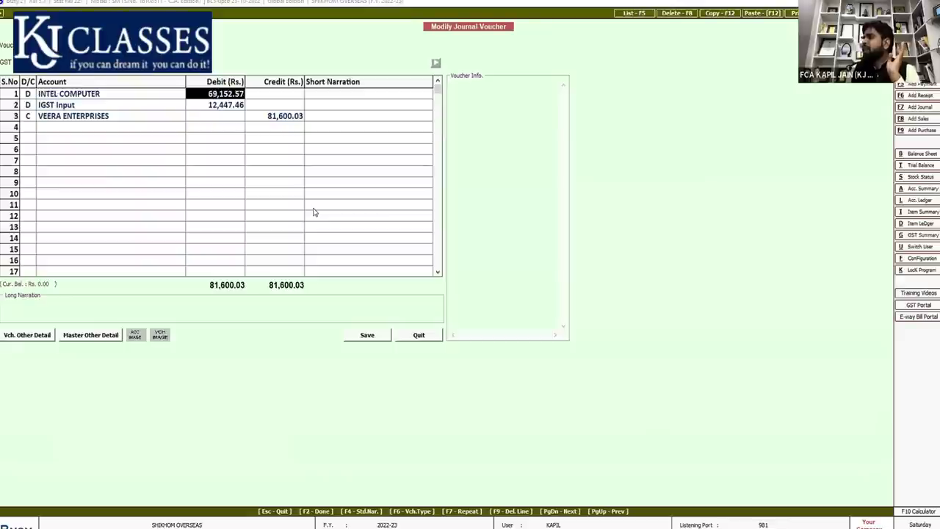
{"action": "key", "text": "Return"}
{"action": "key", "text": "Return"}
{"action": "key", "text": "Return"}
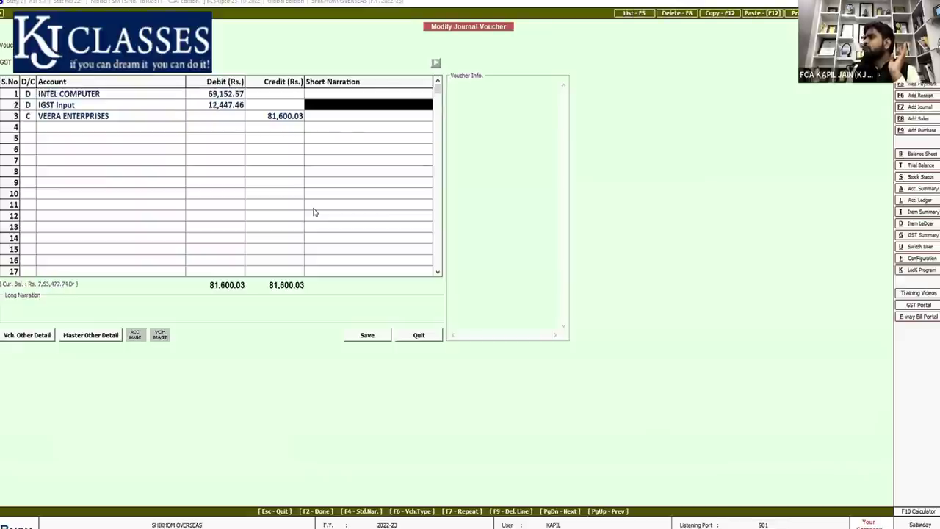
{"action": "key", "text": "Return"}
{"action": "key", "text": "Return"}
{"action": "key", "text": "Return"}
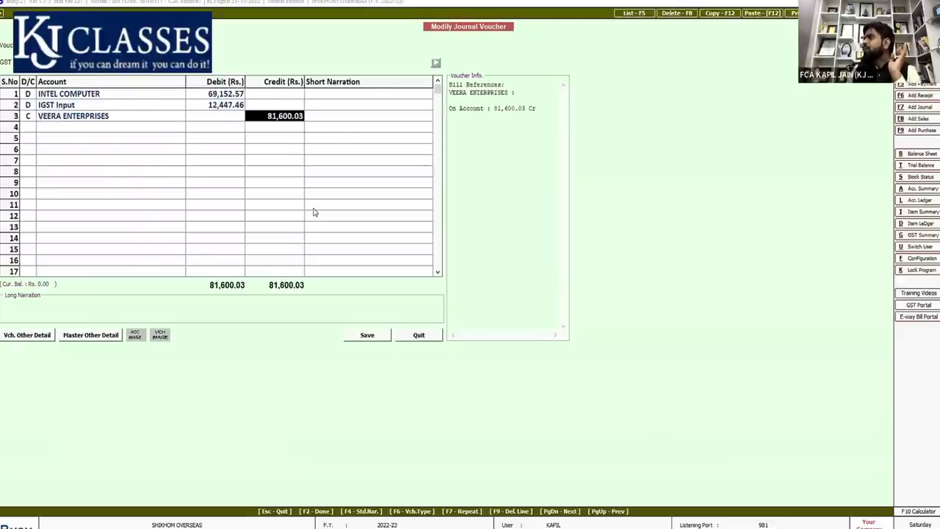
{"action": "key", "text": "Return"}
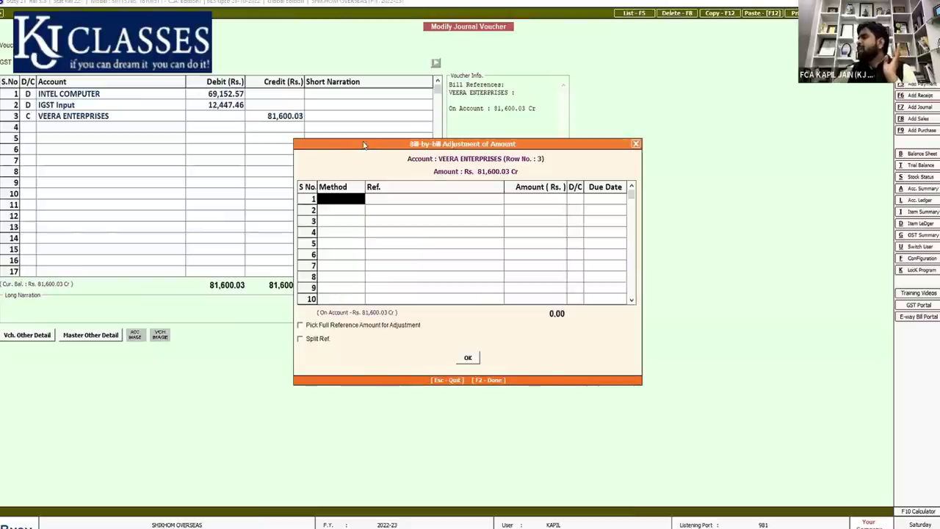
{"action": "left_click_drag", "start_coordinate": [363, 144], "coordinate": [349, 66]}
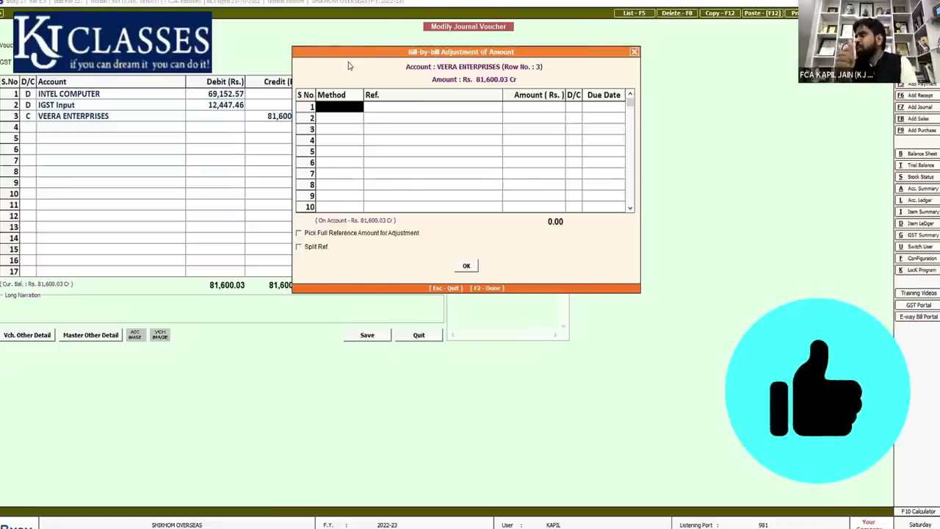
{"action": "left_click", "coordinate": [468, 266]}
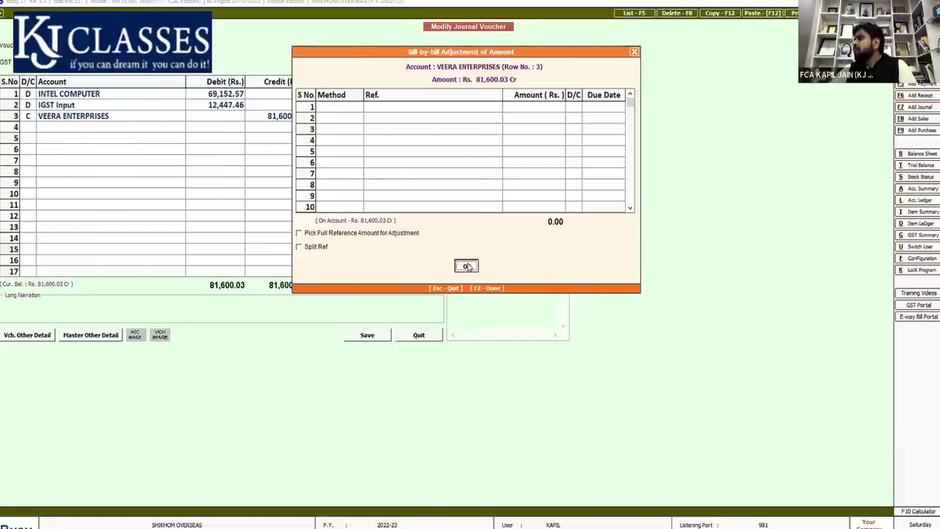
- Save the journal voucher, checking the party, invoice number, HSN and IGST entries in its registered expense details
{"action": "left_click", "coordinate": [368, 336]}
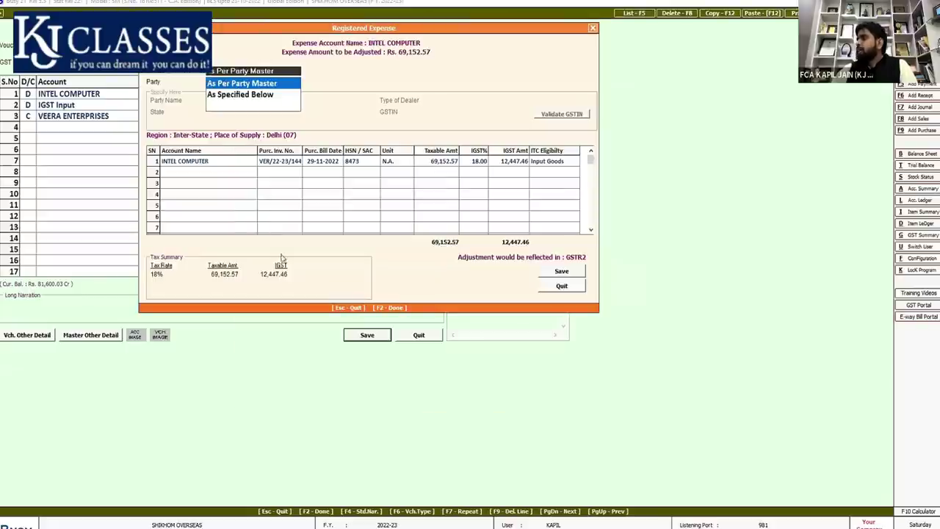
{"action": "key", "text": "Return"}
{"action": "key", "text": "Return"}
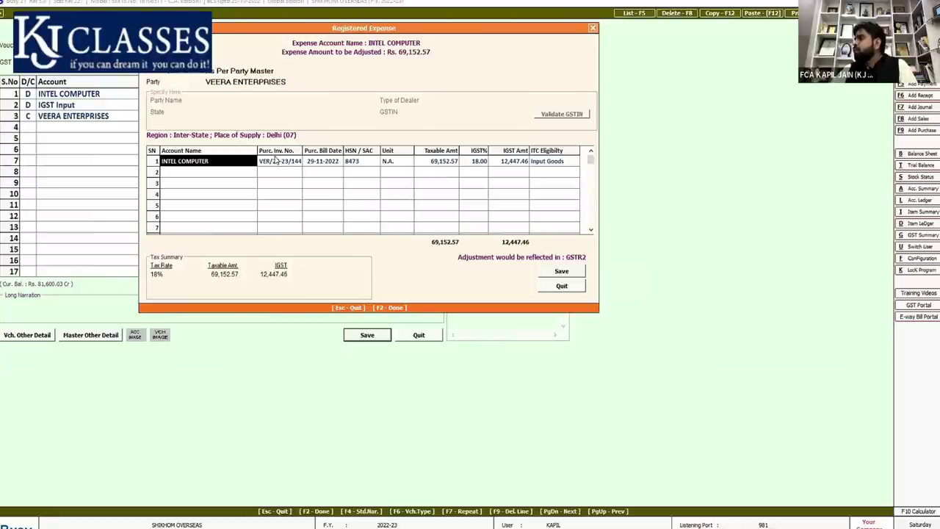
{"action": "key", "text": "Return"}
{"action": "key", "text": "Return"}
{"action": "key", "text": "Return"}
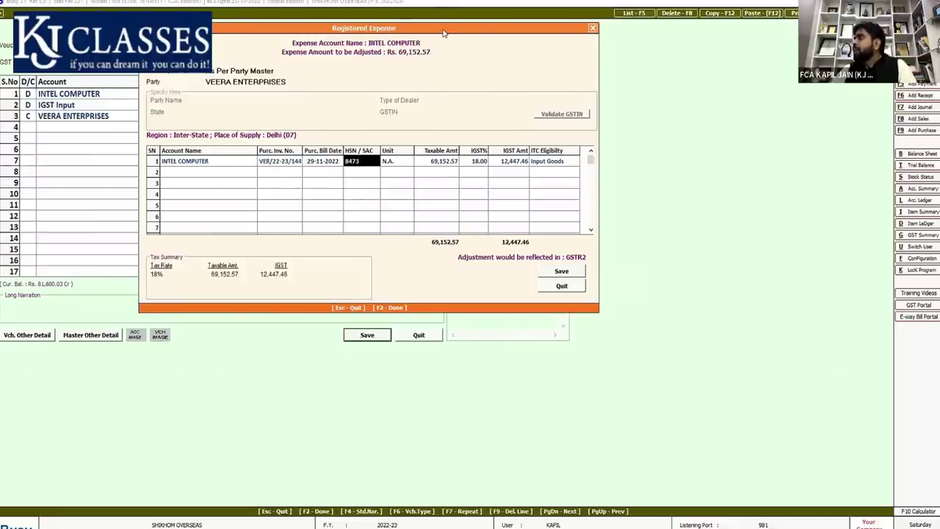
{"action": "left_click_drag", "start_coordinate": [444, 33], "coordinate": [357, 29]}
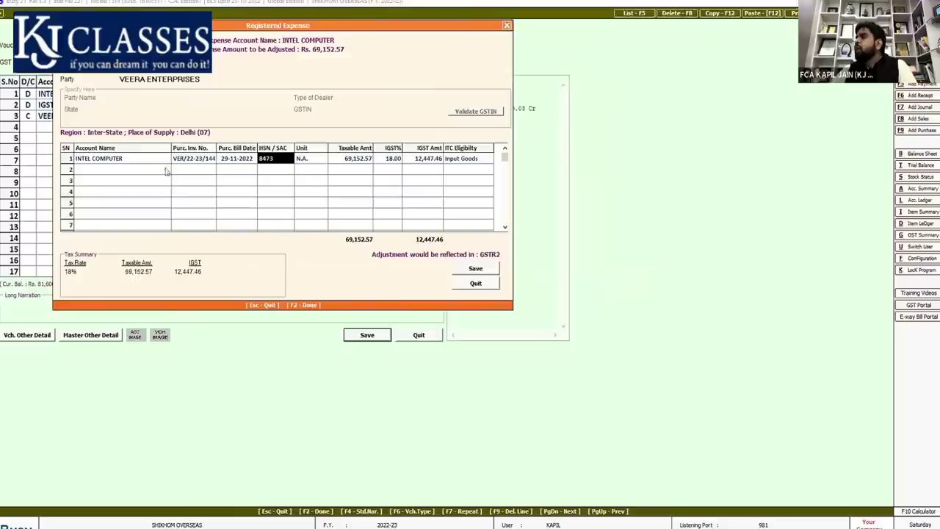
{"action": "left_click", "coordinate": [196, 159]}
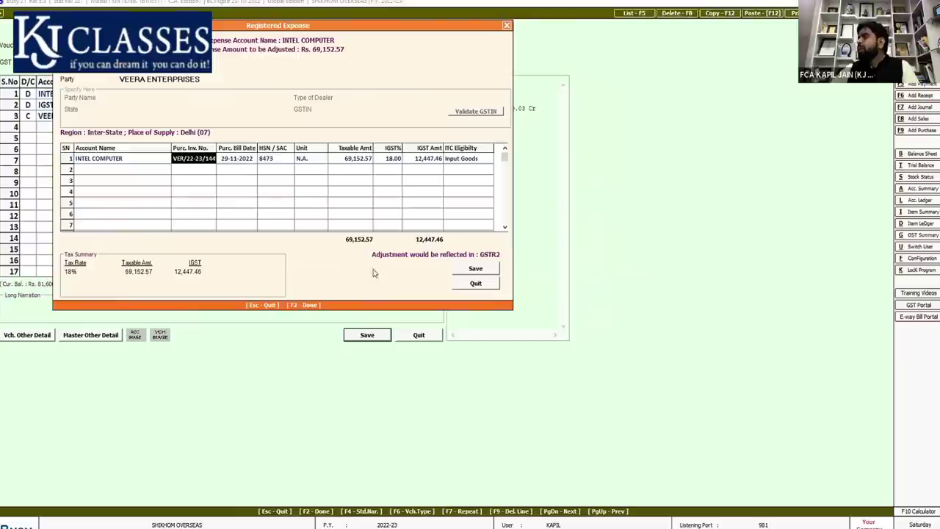
{"action": "left_click", "coordinate": [465, 271]}
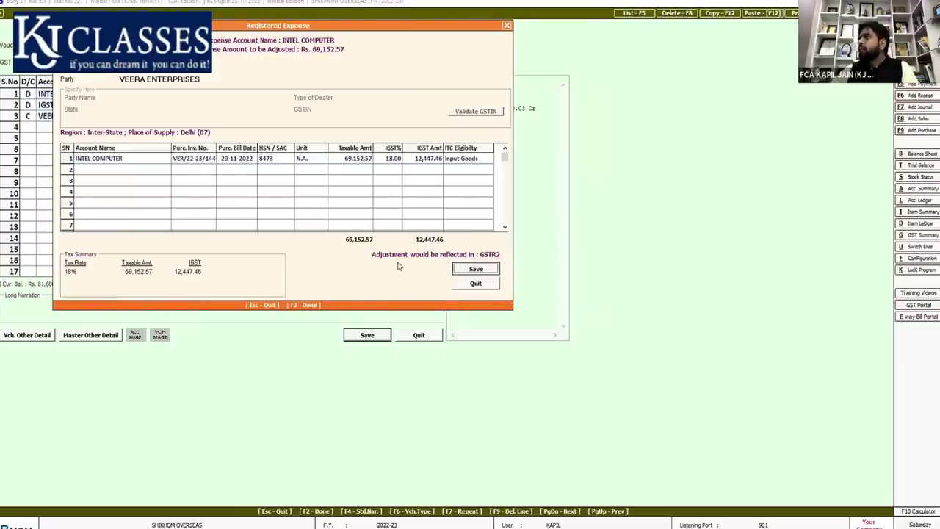
{"action": "key", "text": "Escape"}
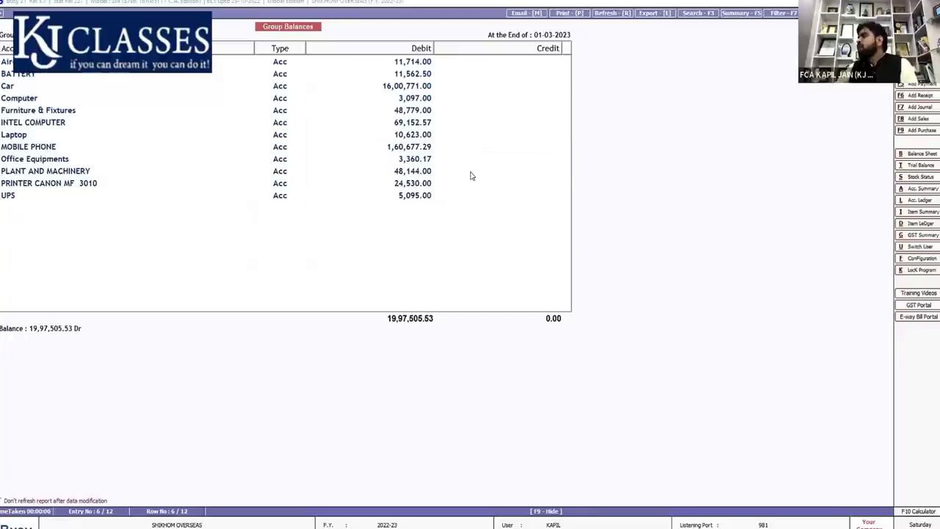
- Check the Laptop account in the fixed assets group balances
{"action": "left_click", "coordinate": [103, 124]}
{"action": "key", "text": "Down"}
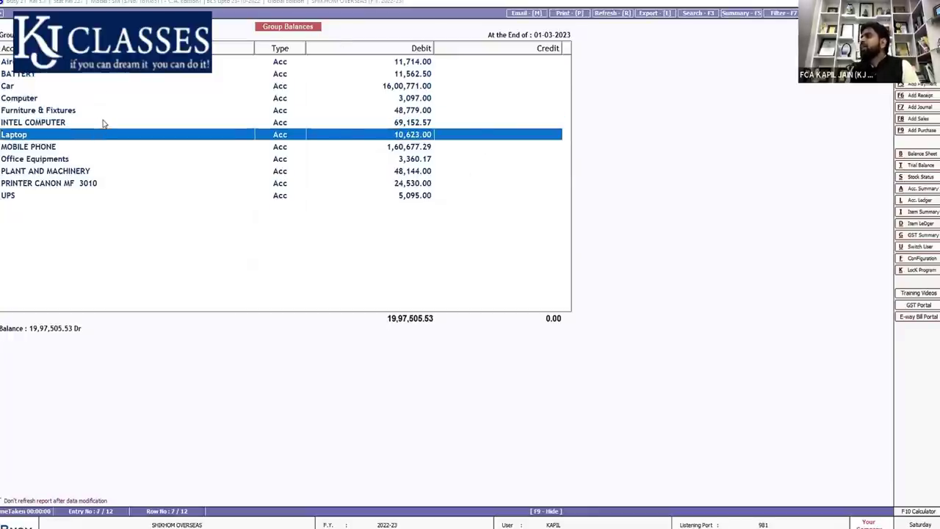
{"action": "key", "text": "Return"}
{"action": "key", "text": "Escape"}
{"action": "key", "text": "Down"}
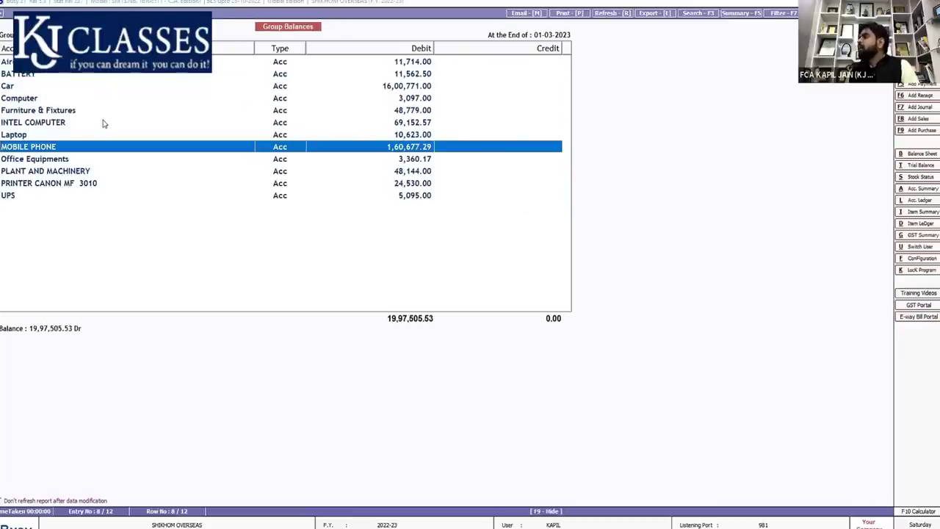
- Review the MOBILE PHONE account's July ledger and its VIJAY SALES journal voucher for the Redmi mobile purchase
{"action": "key", "text": "Return"}
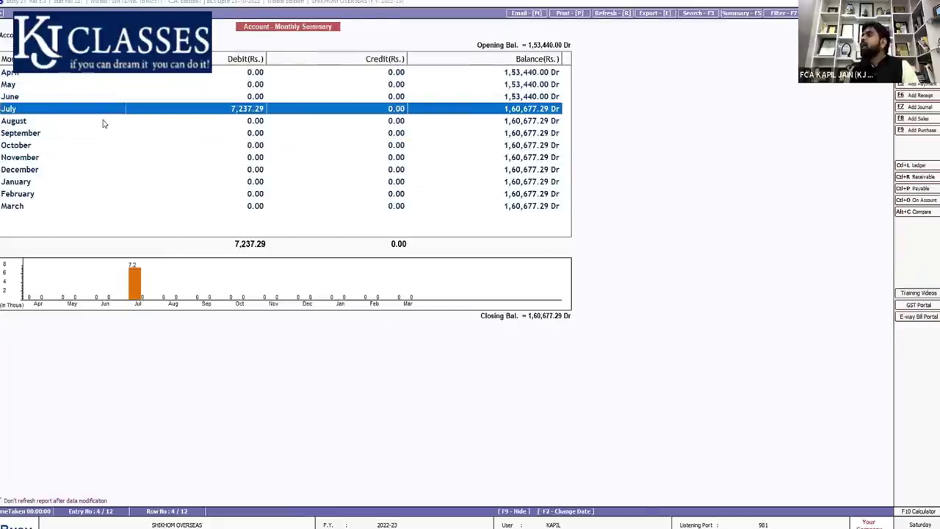
{"action": "key", "text": "Return"}
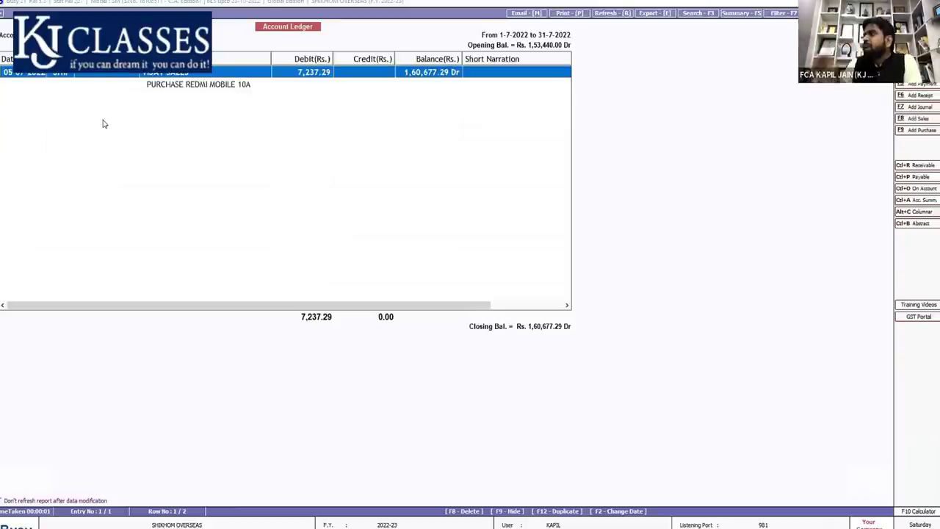
{"action": "key", "text": "Return"}
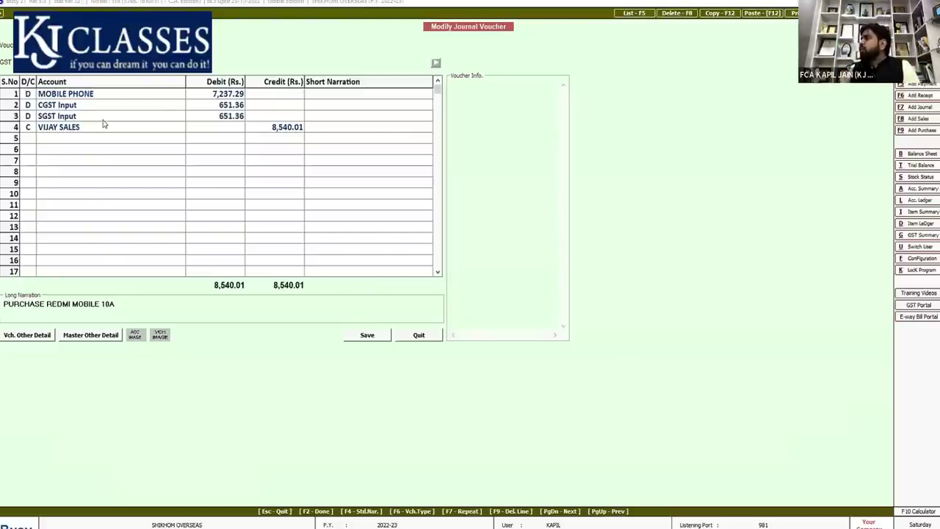
{"action": "key", "text": "Escape"}
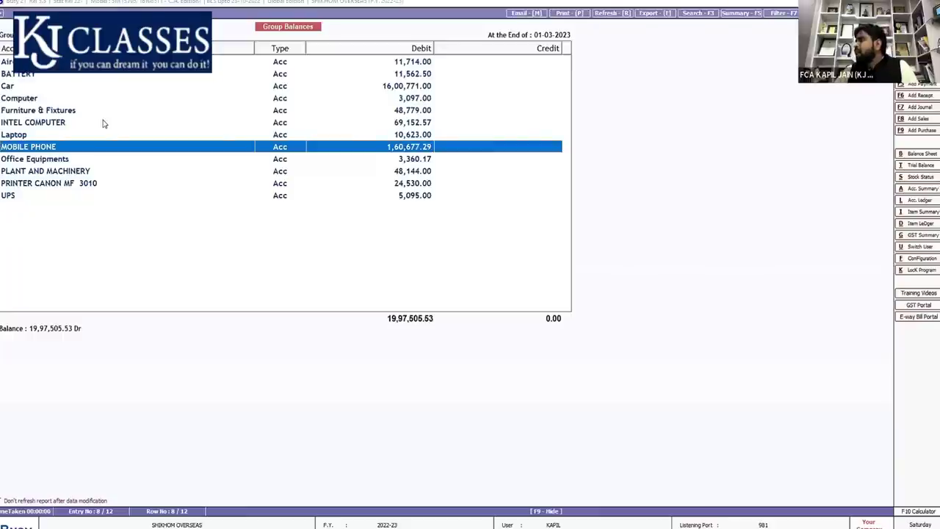
- Review the Office Equipments account's May ledger and its Appario Retail journal voucher for the hard disk
{"action": "double_click", "coordinate": [397, 160]}
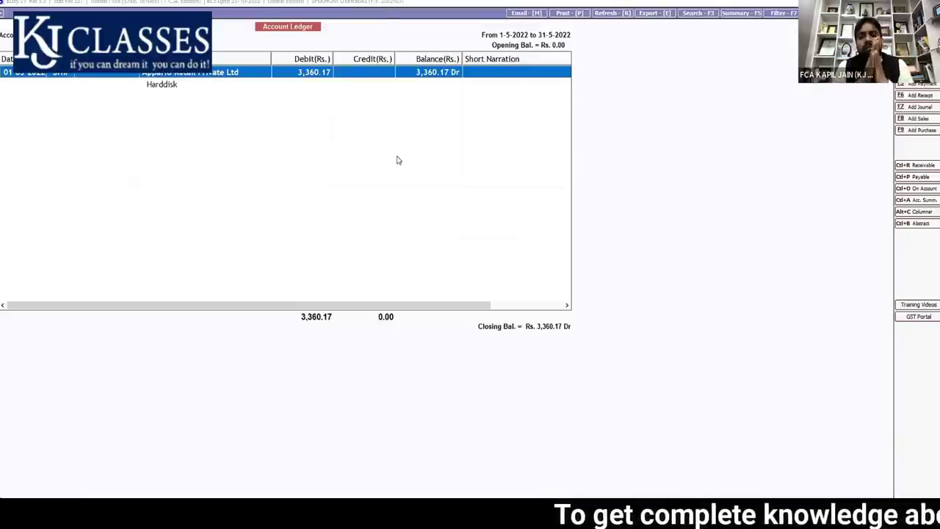
{"action": "key", "text": "Return"}
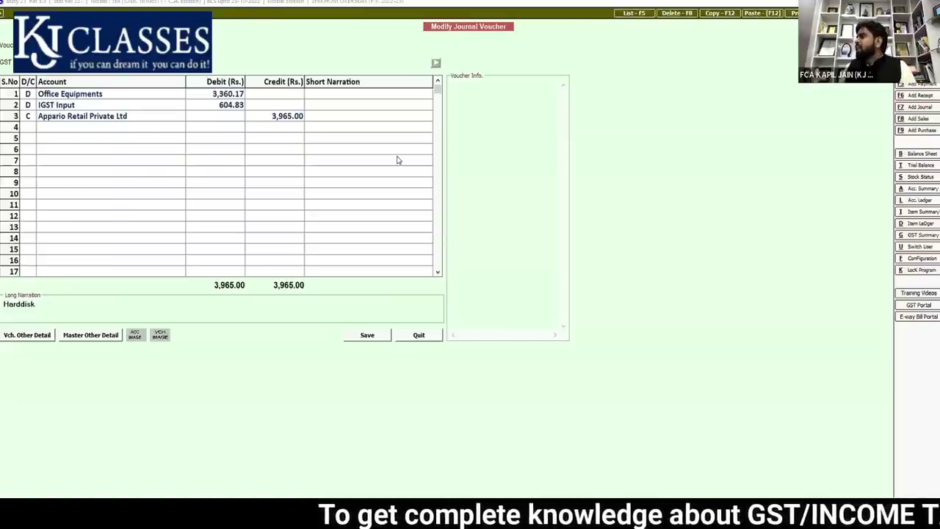
{"action": "key", "text": "Escape"}
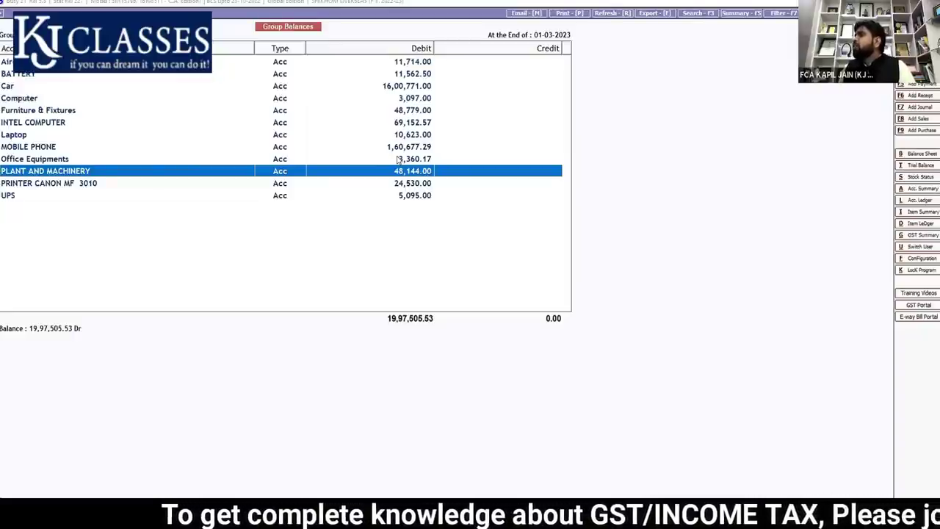
- Review the July ledger entry of the PRINTER CANON MF 3010 account, and return to the group balances
{"action": "key", "text": "Down"}
{"action": "key", "text": "Return"}
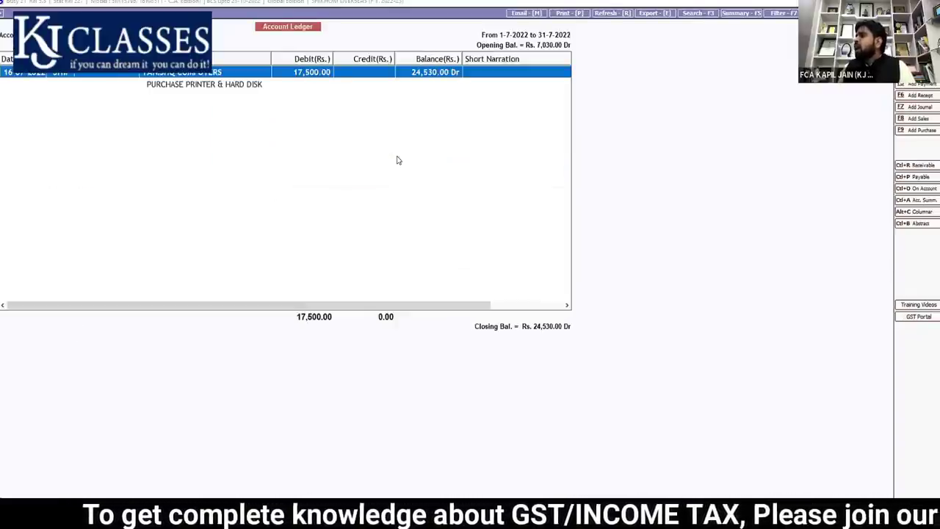
{"action": "key", "text": "F5"}
{"action": "key", "text": "Escape"}
{"action": "key", "text": "Escape"}
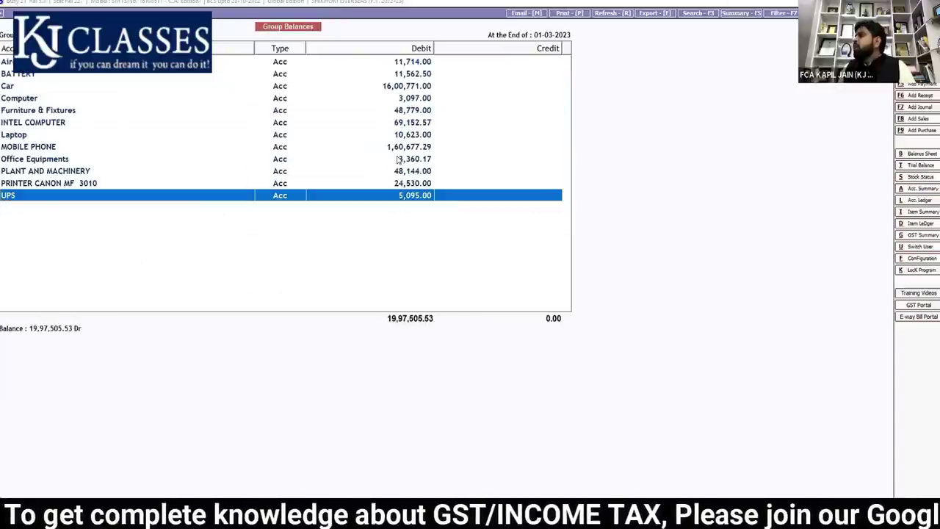
- Check the UPS account's details and return to the fixed assets group balances
{"action": "key", "text": "Return"}
{"action": "key", "text": "F5"}
{"action": "key", "text": "Escape"}
{"action": "key", "text": "Escape"}
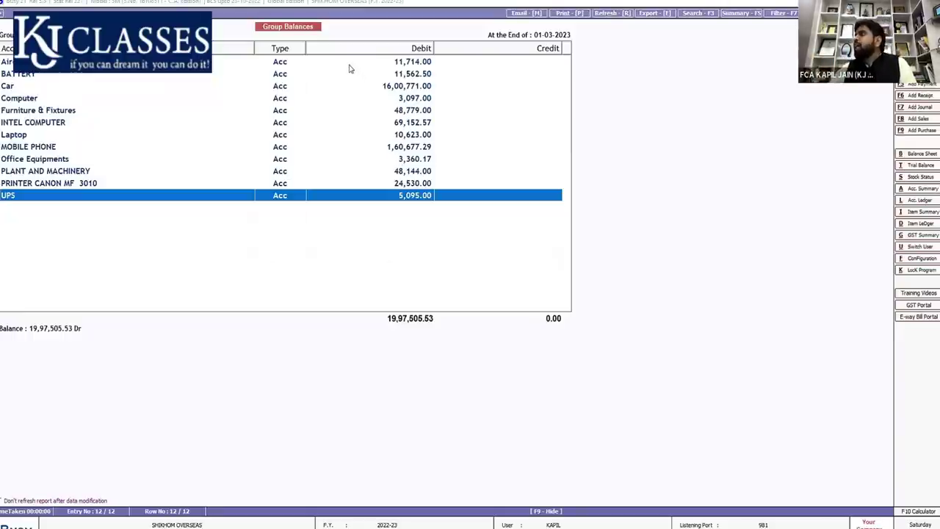
- Close the fixed assets group balances and leave the balance sheet report
{"action": "key", "text": "Escape"}
{"action": "key", "text": "Escape"}
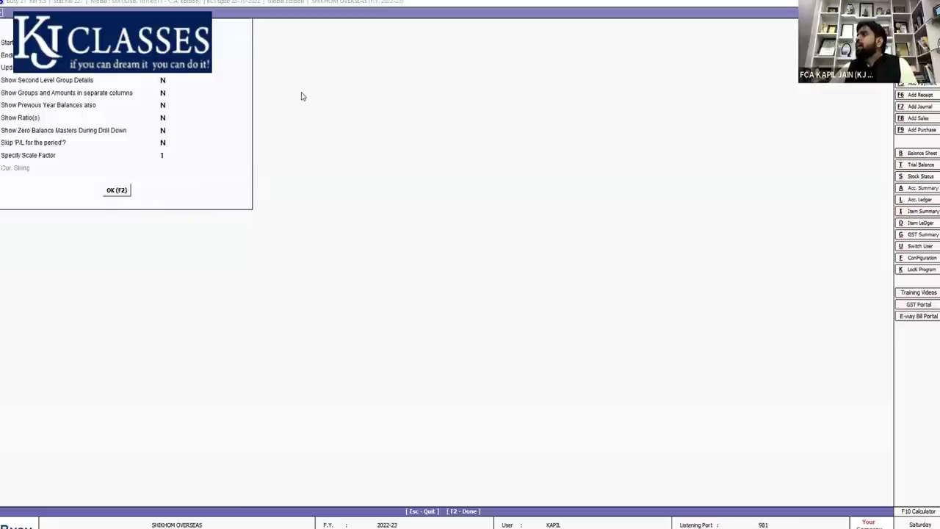
{"action": "key", "text": "Escape"}
{"action": "key", "text": "Left"}
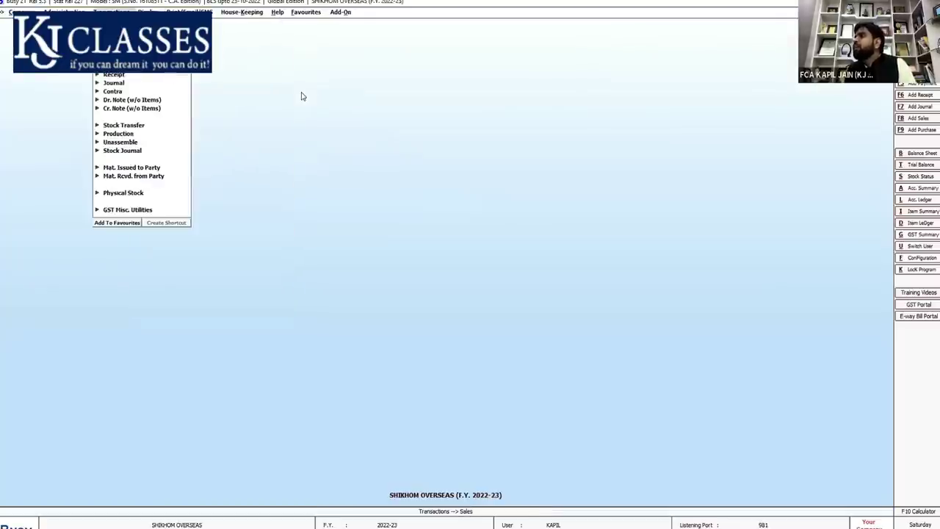
{"action": "key", "text": "Down"}
{"action": "key", "text": "Down"}
{"action": "key", "text": "Down"}
{"action": "key", "text": "Down"}
{"action": "key", "text": "Down"}
{"action": "key", "text": "Down"}
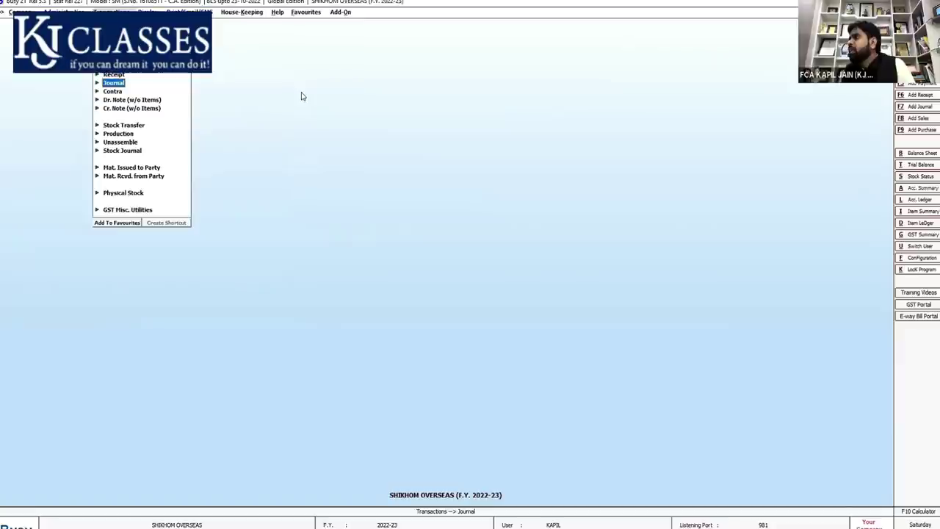
{"action": "key", "text": "Return"}
{"action": "key", "text": "Return"}
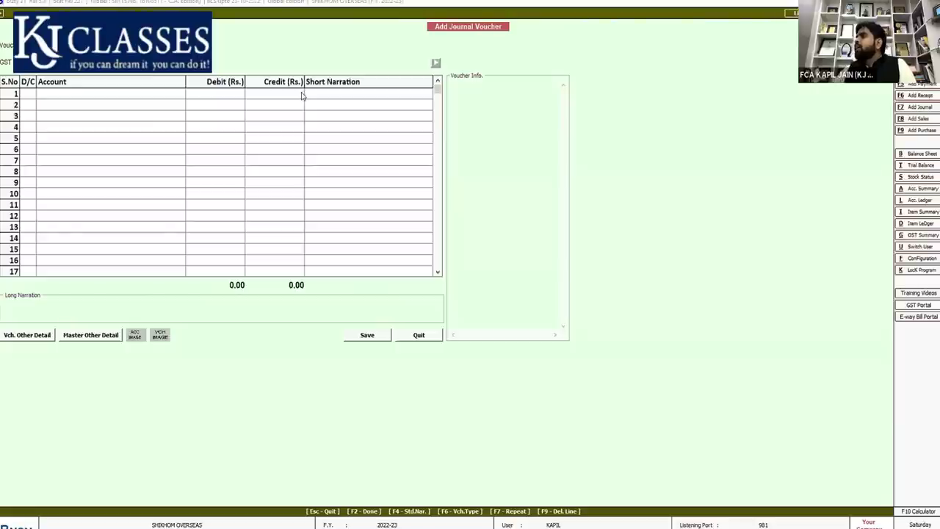
{"action": "key", "text": "Escape"}
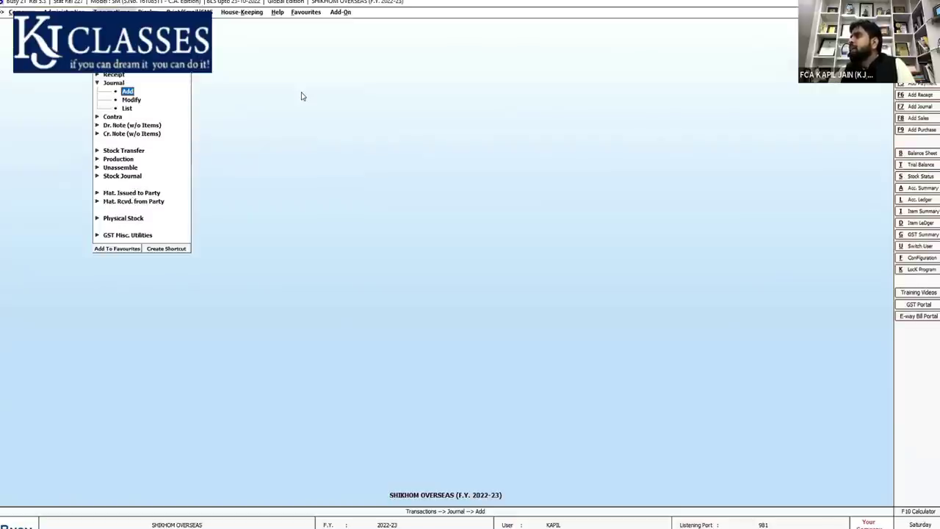
- Generate the Income Tax Act depreciation chart with automatic amount rounding up to Rs. 1
{"action": "key", "text": "Right"}
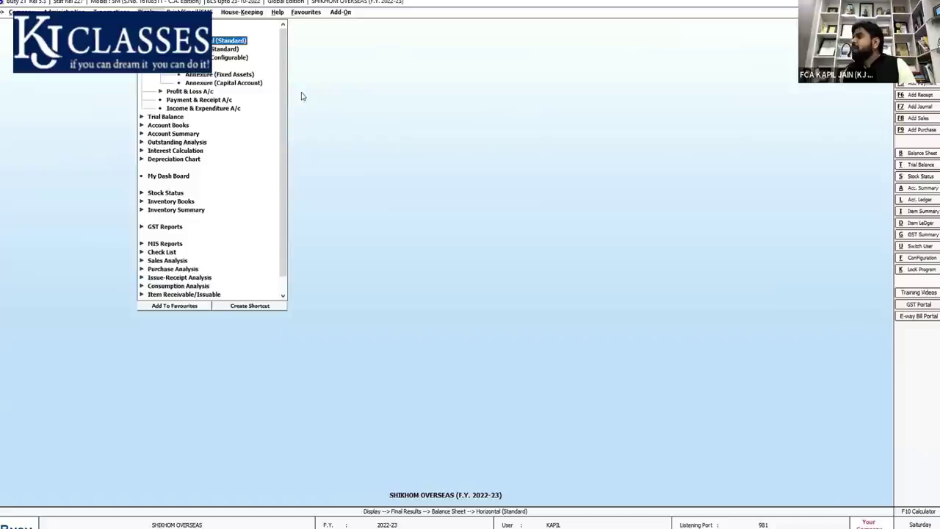
{"action": "key", "text": "Down"}
{"action": "key", "text": "Down"}
{"action": "key", "text": "Down"}
{"action": "key", "text": "Down"}
{"action": "key", "text": "Down"}
{"action": "key", "text": "Down"}
{"action": "key", "text": "Down"}
{"action": "key", "text": "Down"}
{"action": "key", "text": "Down"}
{"action": "key", "text": "Down"}
{"action": "key", "text": "Down"}
{"action": "key", "text": "Down"}
{"action": "key", "text": "Down"}
{"action": "key", "text": "Down"}
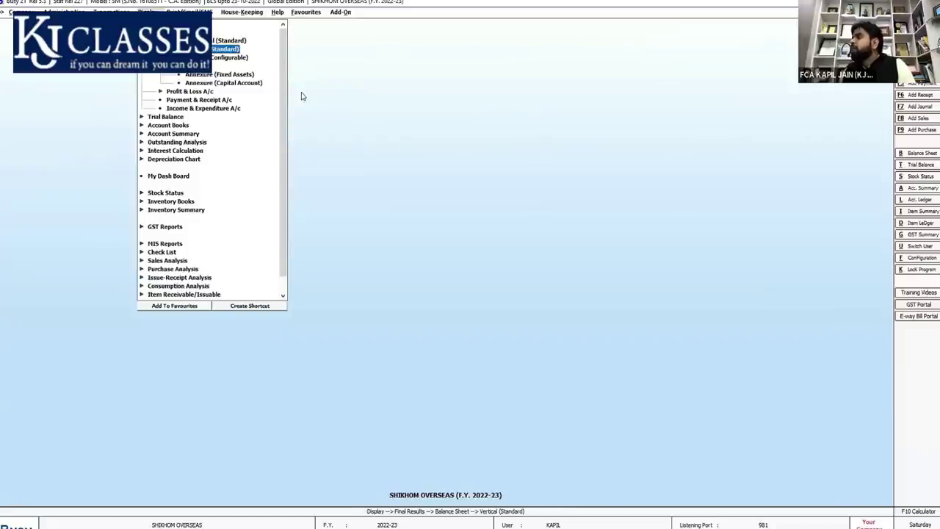
{"action": "key", "text": "Right"}
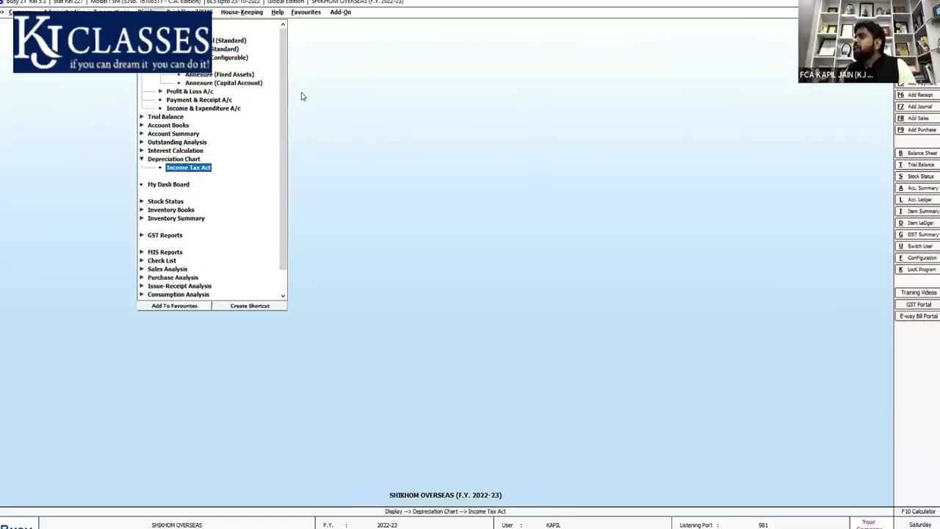
{"action": "key", "text": "Return"}
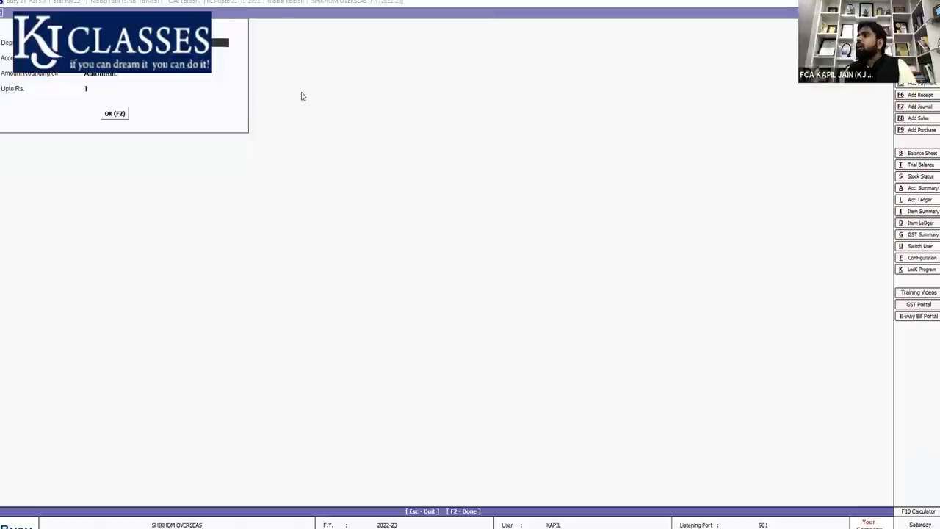
{"action": "key", "text": "Return"}
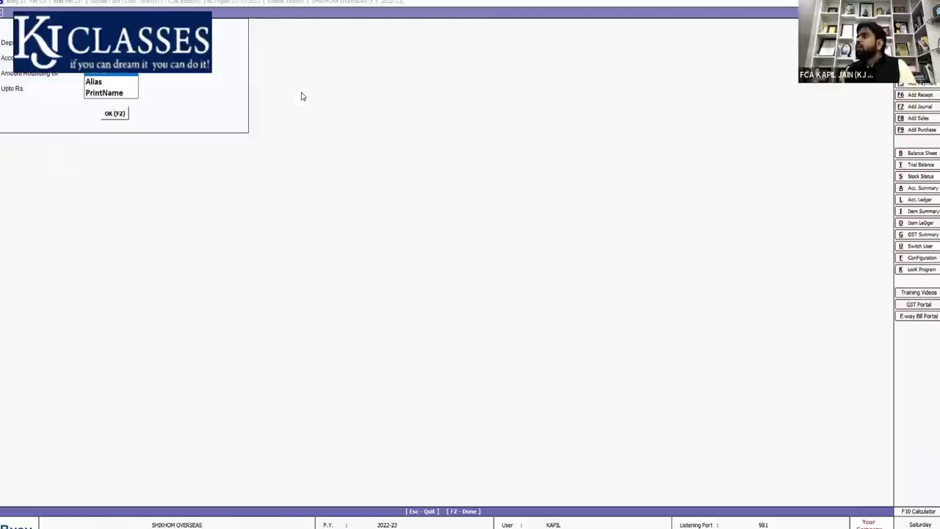
{"action": "key", "text": "Return"}
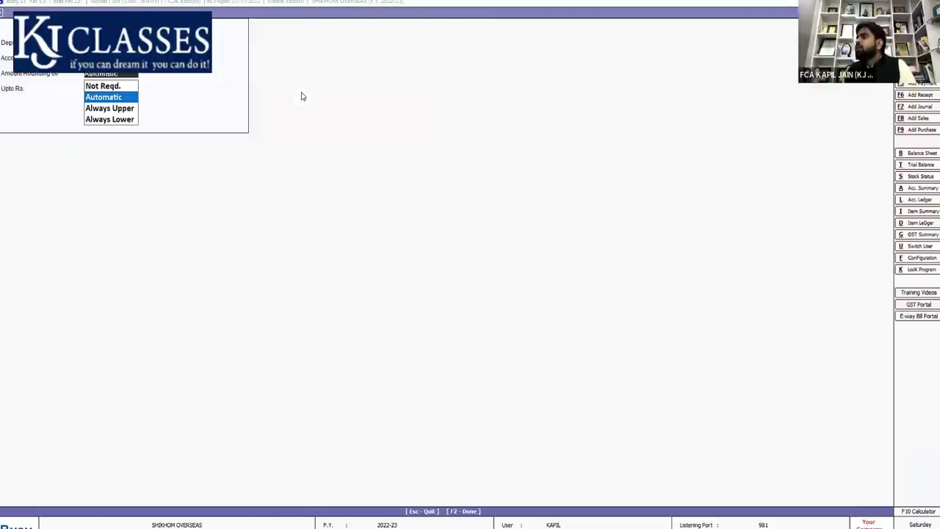
{"action": "key", "text": "Return"}
{"action": "key", "text": "Return"}
{"action": "key", "text": "Return"}
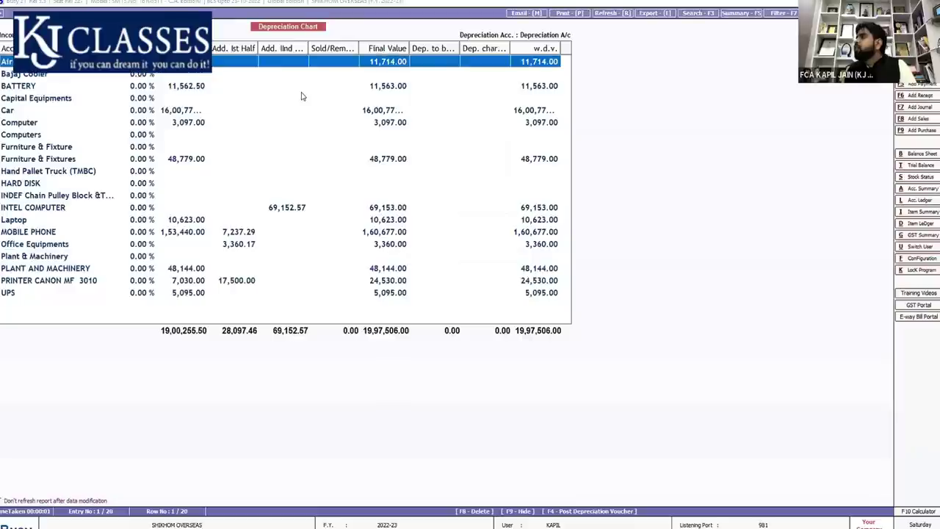
- Examine the depreciation rates, first-half and second-half additions and written-down values of all fixed assets, and close the chart
{"action": "key", "text": "Down"}
{"action": "key", "text": "Down"}
{"action": "key", "text": "Down"}
{"action": "key", "text": "Down"}
{"action": "key", "text": "Down"}
{"action": "key", "text": "Down"}
{"action": "key", "text": "Down"}
{"action": "key", "text": "Down"}
{"action": "key", "text": "Down"}
{"action": "key", "text": "Down"}
{"action": "key", "text": "Down"}
{"action": "key", "text": "Down"}
{"action": "key", "text": "Down"}
{"action": "key", "text": "Down"}
{"action": "key", "text": "Down"}
{"action": "key", "text": "Down"}
{"action": "key", "text": "Down"}
{"action": "key", "text": "Down"}
{"action": "key", "text": "Down"}
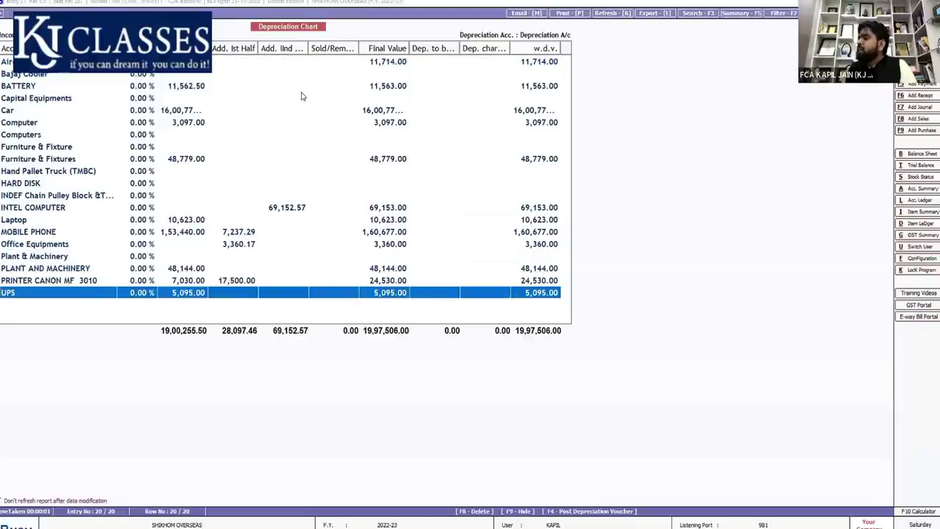
{"action": "key", "text": "Up"}
{"action": "key", "text": "Up"}
{"action": "key", "text": "Up"}
{"action": "key", "text": "Up"}
{"action": "key", "text": "Up"}
{"action": "key", "text": "Up"}
{"action": "key", "text": "Up"}
{"action": "key", "text": "Up"}
{"action": "key", "text": "Up"}
{"action": "key", "text": "Up"}
{"action": "key", "text": "Up"}
{"action": "key", "text": "Up"}
{"action": "key", "text": "Up"}
{"action": "key", "text": "Up"}
{"action": "key", "text": "Up"}
{"action": "key", "text": "Up"}
{"action": "key", "text": "Up"}
{"action": "key", "text": "Up"}
{"action": "key", "text": "Up"}
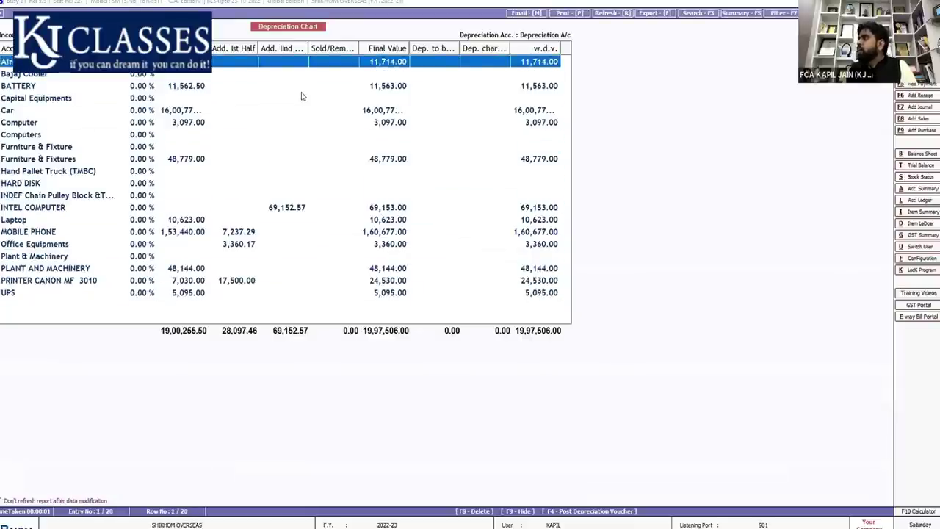
{"action": "key", "text": "Down"}
{"action": "key", "text": "Down"}
{"action": "key", "text": "Down"}
{"action": "key", "text": "Down"}
{"action": "key", "text": "Down"}
{"action": "key", "text": "Down"}
{"action": "key", "text": "Down"}
{"action": "key", "text": "Down"}
{"action": "key", "text": "Down"}
{"action": "key", "text": "Down"}
{"action": "key", "text": "Down"}
{"action": "key", "text": "Down"}
{"action": "key", "text": "Down"}
{"action": "key", "text": "Down"}
{"action": "key", "text": "Down"}
{"action": "key", "text": "Down"}
{"action": "key", "text": "Down"}
{"action": "key", "text": "Down"}
{"action": "key", "text": "Down"}
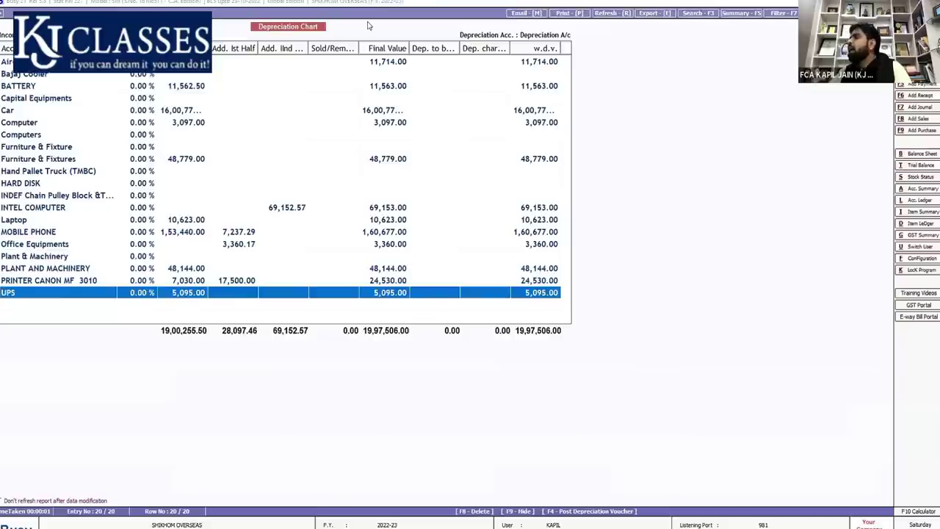
{"action": "left_click", "coordinate": [296, 100]}
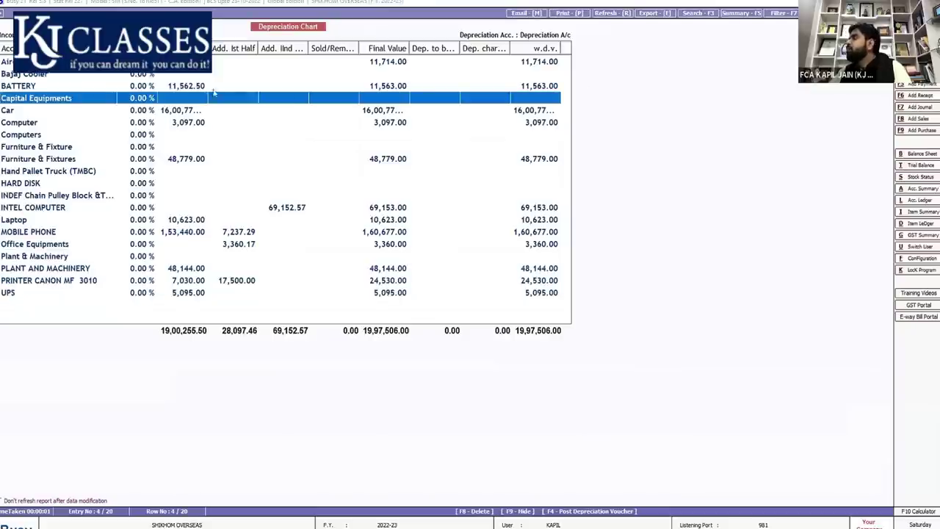
{"action": "key", "text": "F4"}
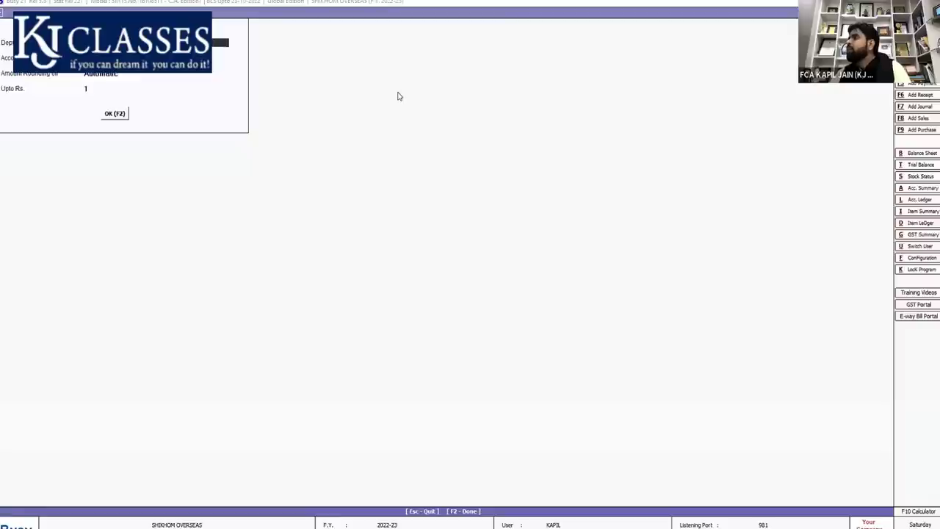
{"action": "key", "text": "Escape"}
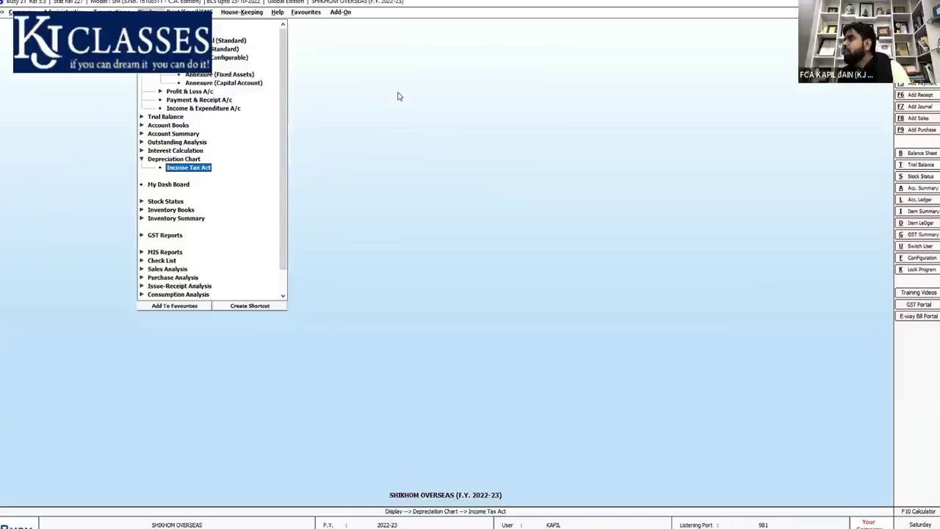
{"action": "key", "text": "Up"}
{"action": "key", "text": "Up"}
{"action": "key", "text": "Up"}
{"action": "key", "text": "Up"}
{"action": "key", "text": "Up"}
{"action": "key", "text": "Up"}
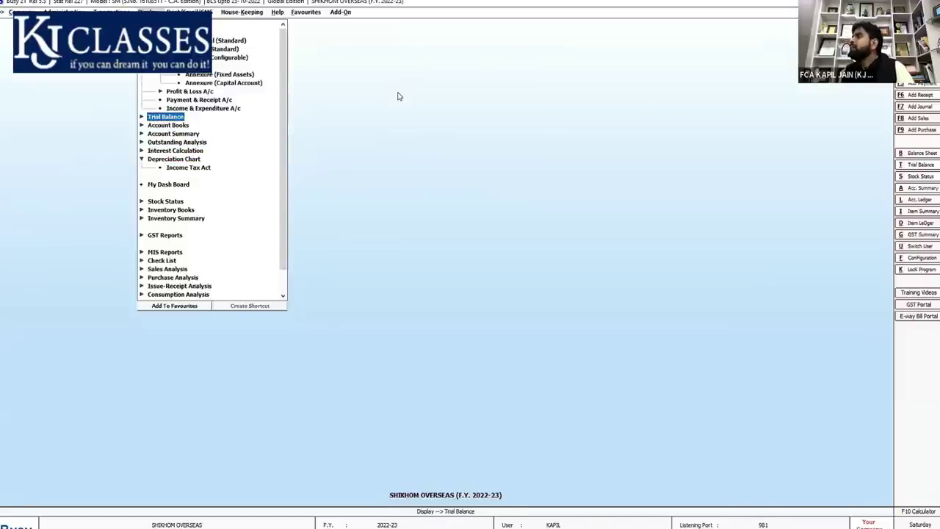
{"action": "key", "text": "Right"}
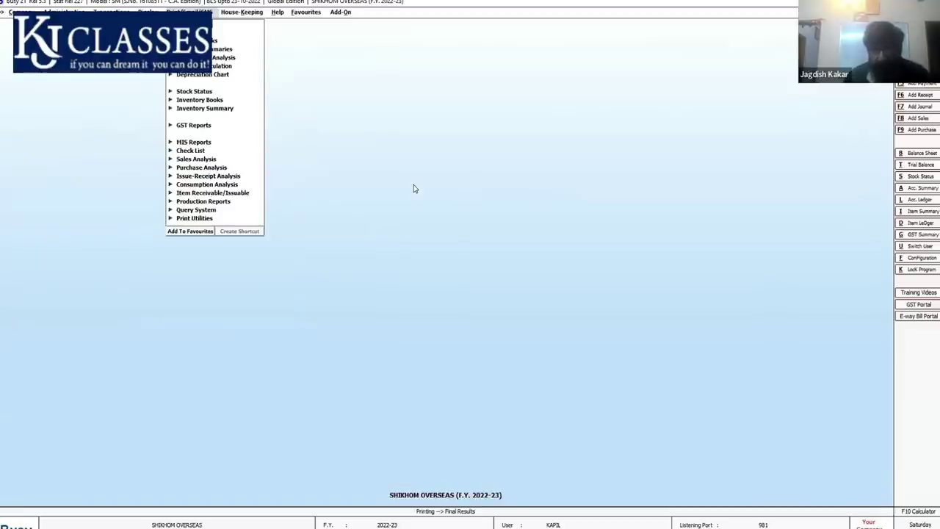
{"action": "key", "text": "Down"}
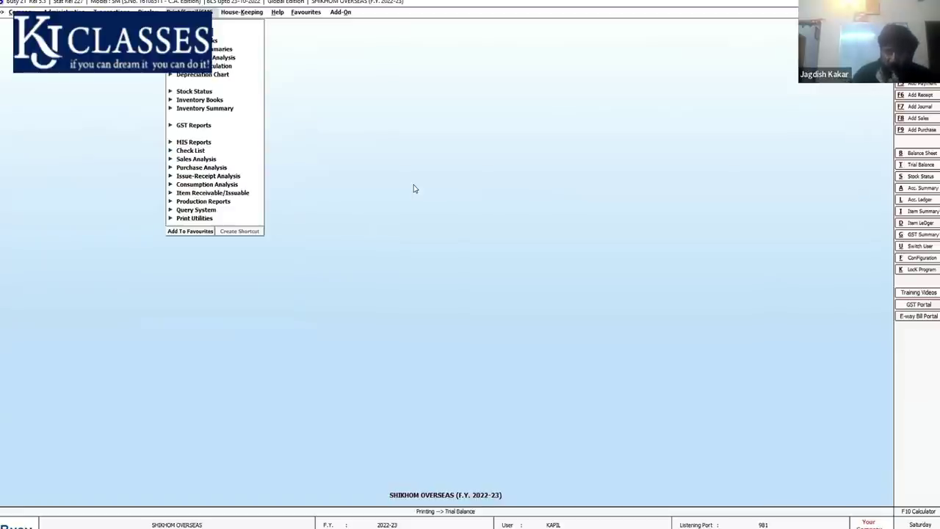
{"action": "key", "text": "Up"}
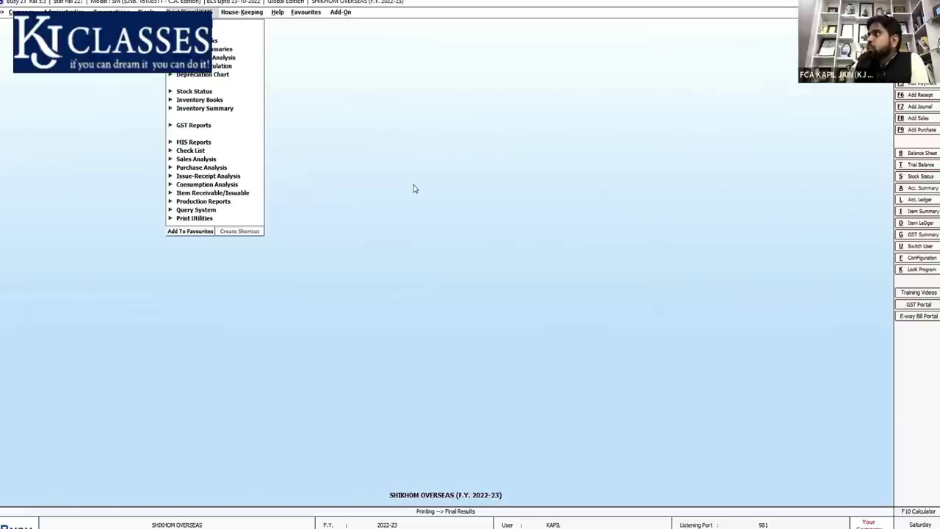
{"action": "key", "text": "Return"}
{"action": "key", "text": "Down"}
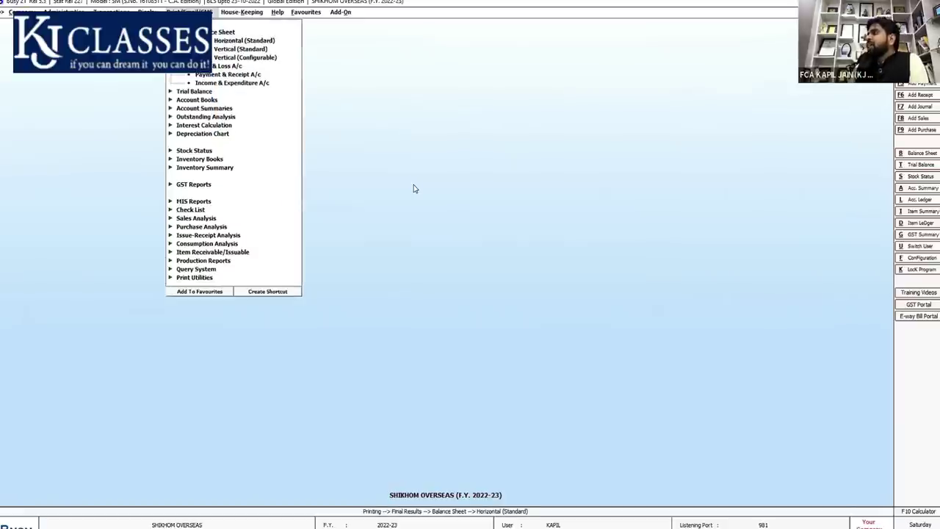
{"action": "key", "text": "Left"}
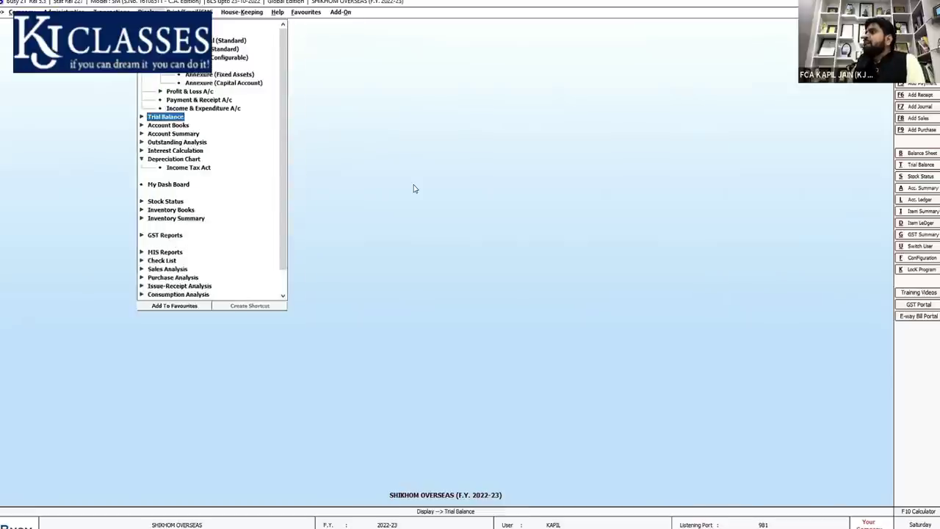
- Generate the balance sheet in the Horizontal (Standard) format, keeping the existing report options
{"action": "key", "text": "Return"}
{"action": "key", "text": "Down"}
{"action": "key", "text": "Up"}
{"action": "key", "text": "Up"}
{"action": "key", "text": "Up"}
{"action": "key", "text": "Up"}
{"action": "key", "text": "Up"}
{"action": "key", "text": "Up"}
{"action": "key", "text": "Up"}
{"action": "key", "text": "Up"}
{"action": "key", "text": "Up"}
{"action": "key", "text": "Up"}
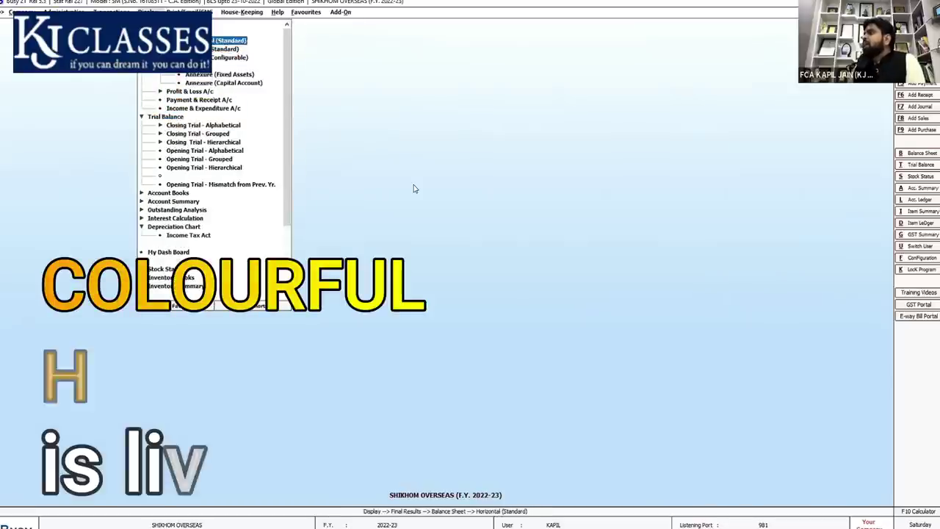
{"action": "key", "text": "Up"}
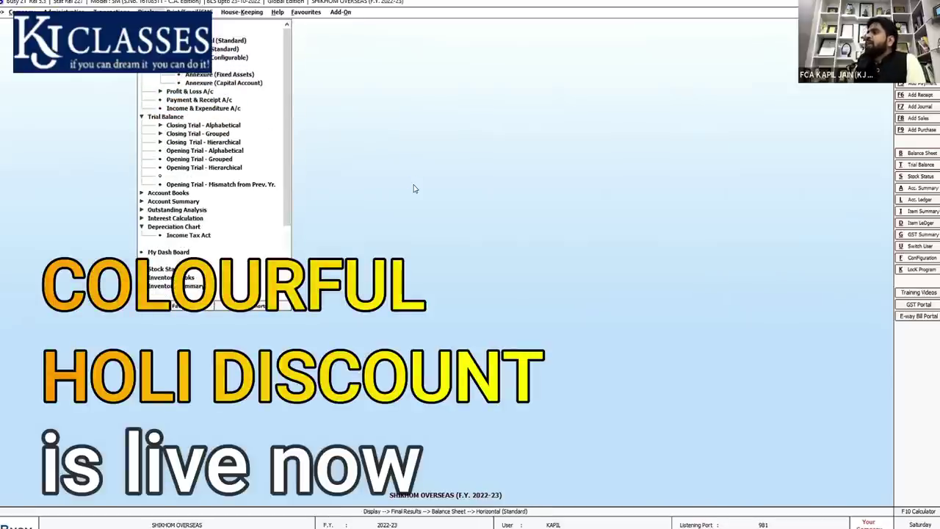
{"action": "key", "text": "Return"}
{"action": "key", "text": "Return"}
{"action": "key", "text": "Return"}
{"action": "key", "text": "Return"}
{"action": "key", "text": "Return"}
{"action": "key", "text": "Return"}
{"action": "key", "text": "Return"}
{"action": "key", "text": "Return"}
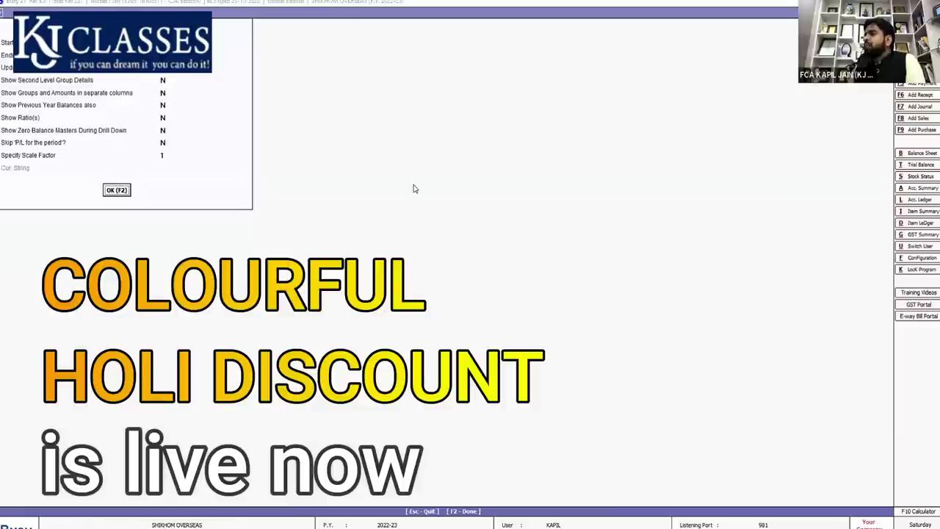
{"action": "key", "text": "Return"}
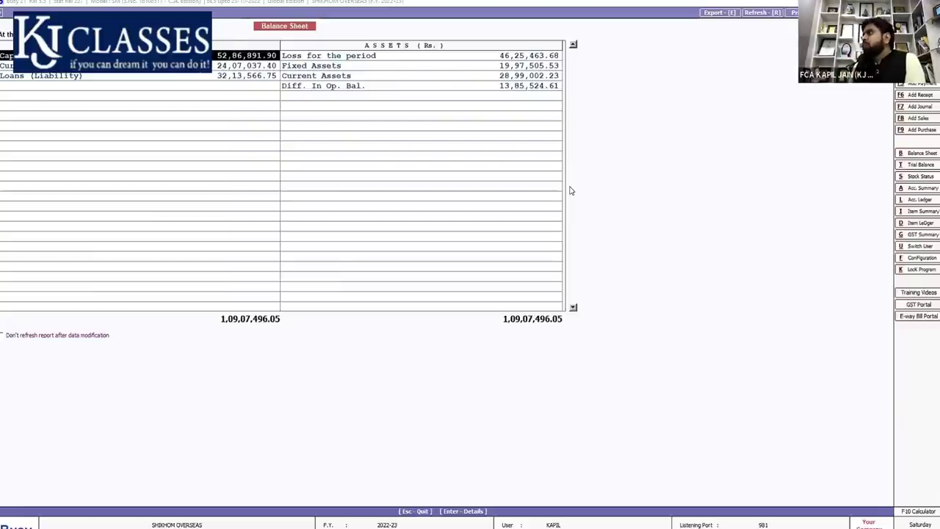
- Examine the asset side of the balance sheet, comparing the loss for the period, Fixed Assets, Current Assets and opening balance difference
{"action": "key", "text": "Right"}
{"action": "key", "text": "Down"}
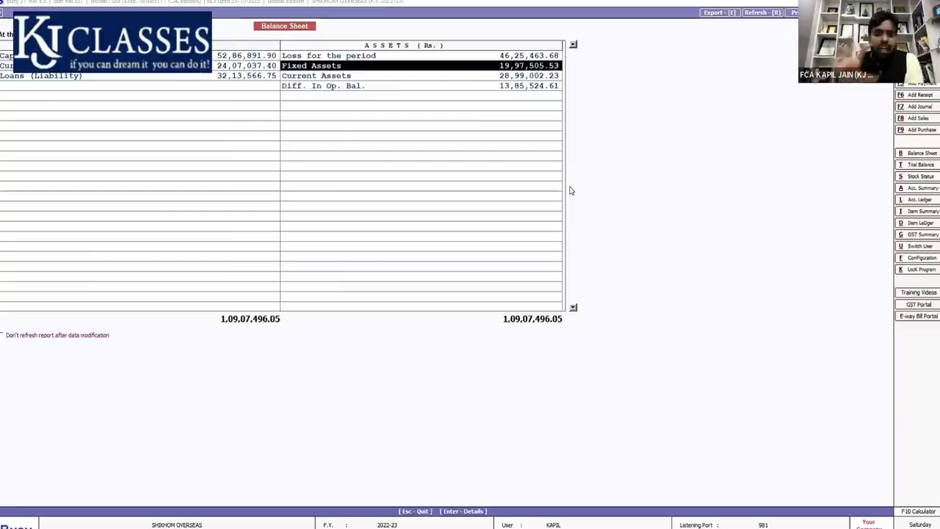
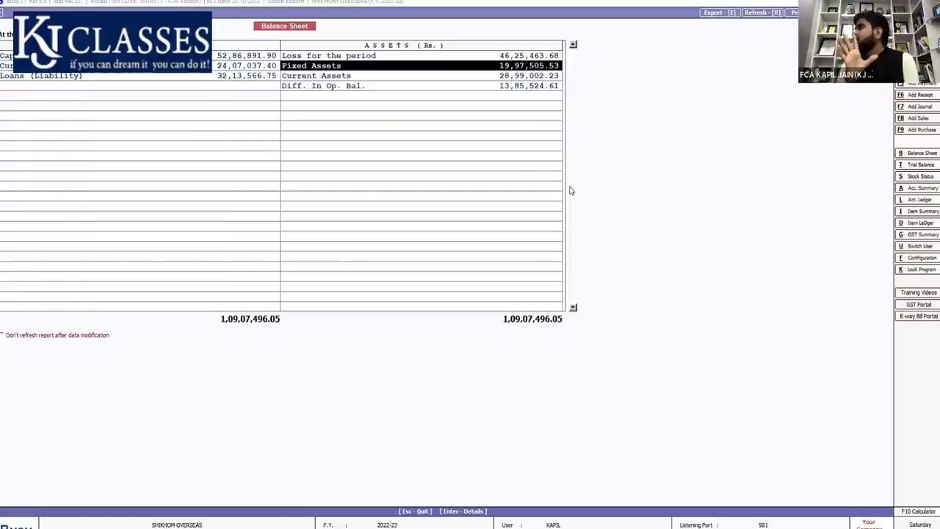
{"action": "key", "text": "Down"}
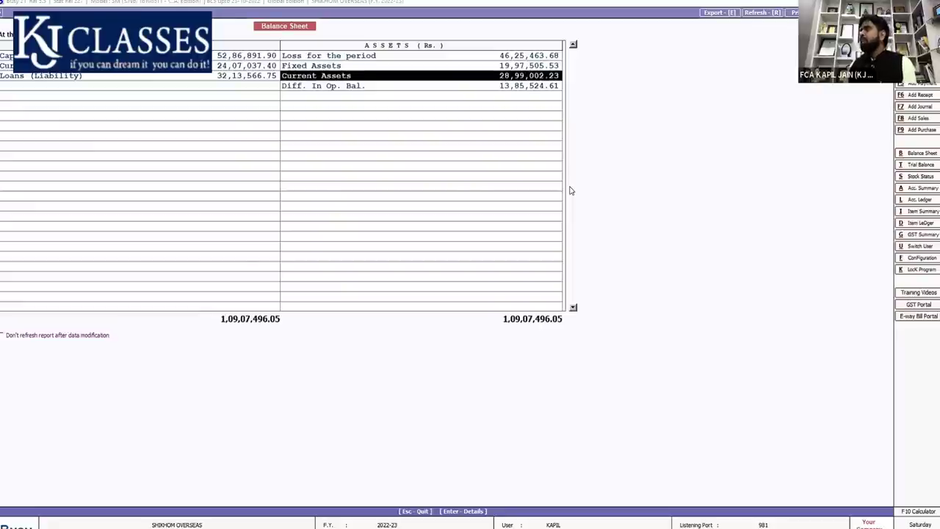
{"action": "key", "text": "Up"}
{"action": "key", "text": "Up"}
{"action": "key", "text": "Down"}
{"action": "key", "text": "Down"}
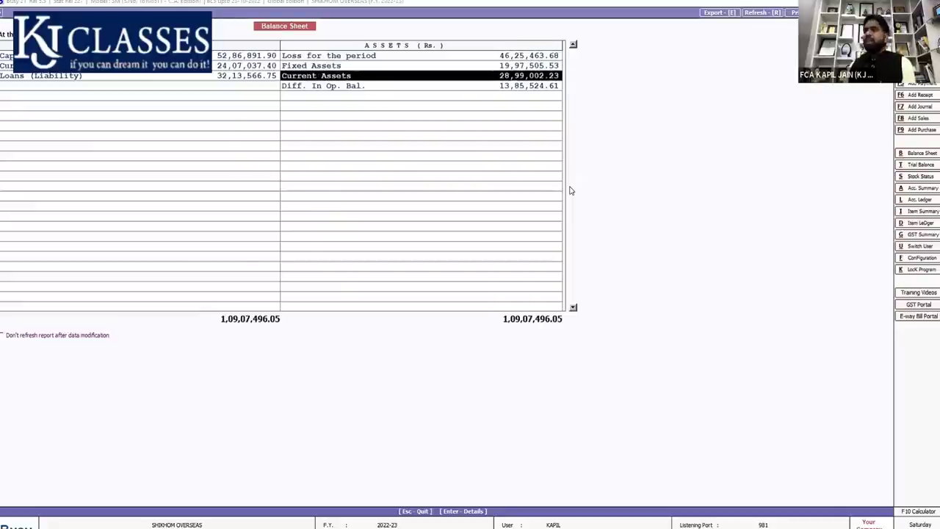
{"action": "key", "text": "Up"}
{"action": "key", "text": "Down"}
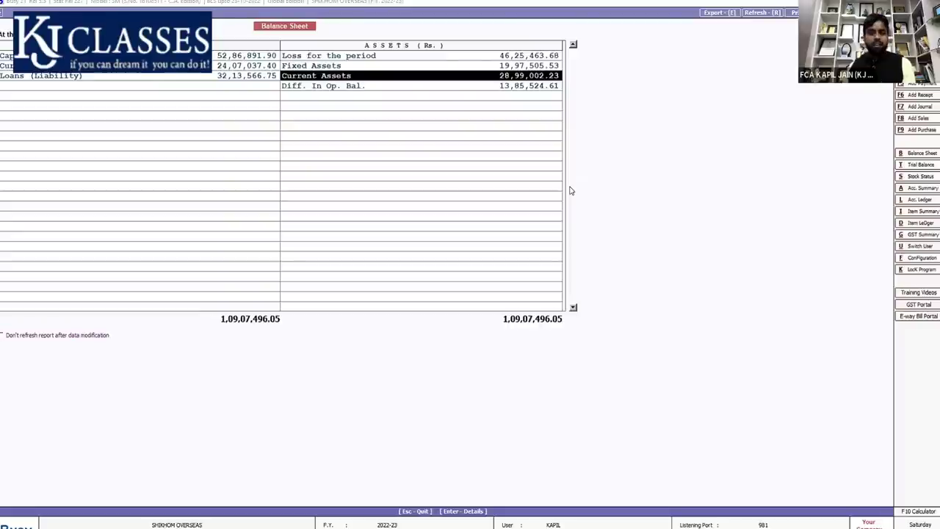
{"action": "key", "text": "Down"}
{"action": "key", "text": "Up"}
{"action": "key", "text": "Up"}
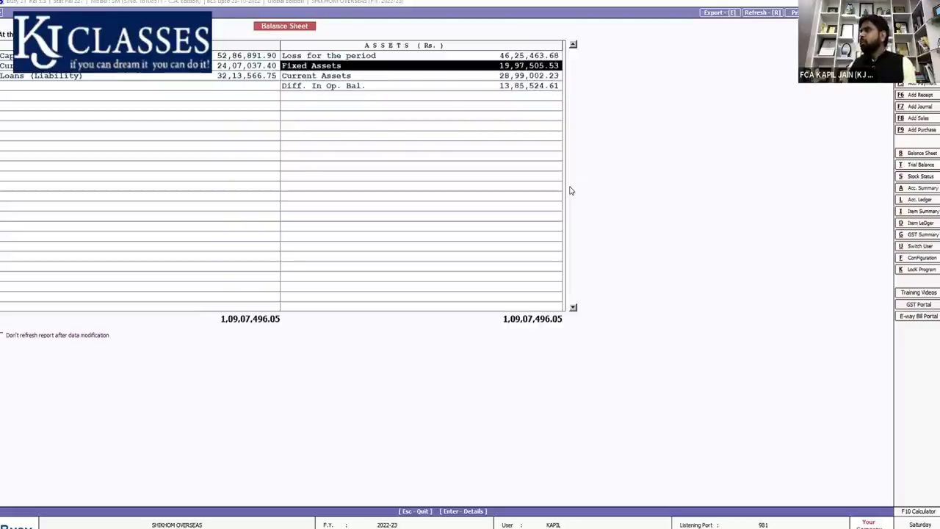
{"action": "key", "text": "Down"}
{"action": "key", "text": "Down"}
{"action": "key", "text": "Up"}
{"action": "key", "text": "Up"}
{"action": "key", "text": "Up"}
{"action": "key", "text": "Down"}
{"action": "key", "text": "Down"}
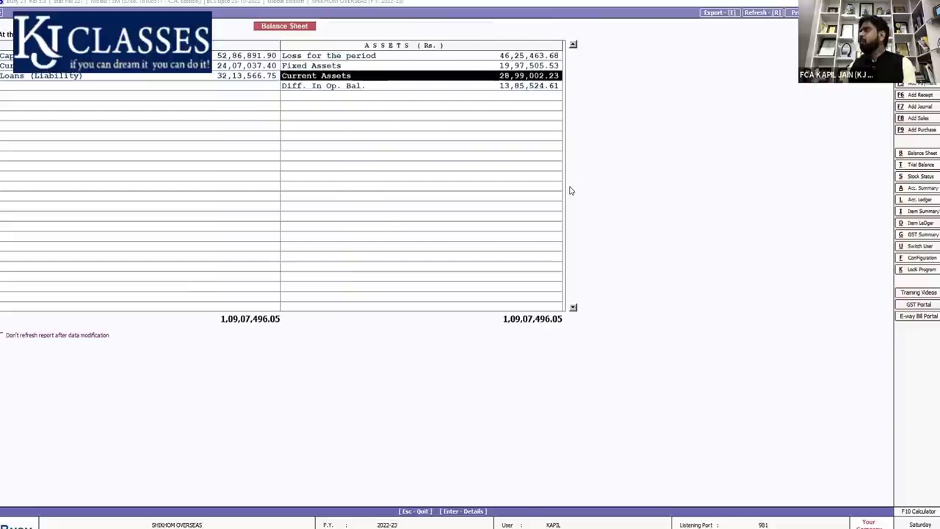
- Open the Current Assets group balances and drill down into the Sundry Debtors group
{"action": "key", "text": "Return"}
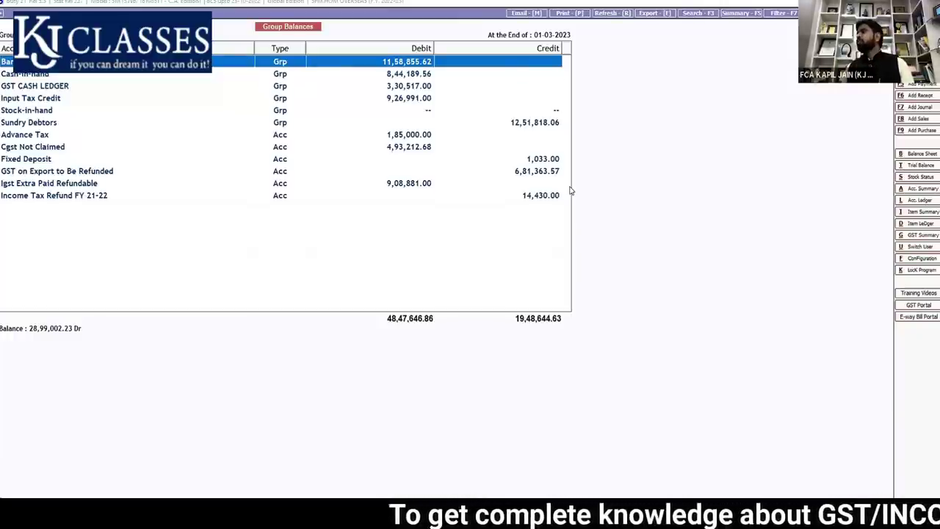
{"action": "key", "text": "Down"}
{"action": "key", "text": "Down"}
{"action": "key", "text": "Down"}
{"action": "key", "text": "Down"}
{"action": "key", "text": "Down"}
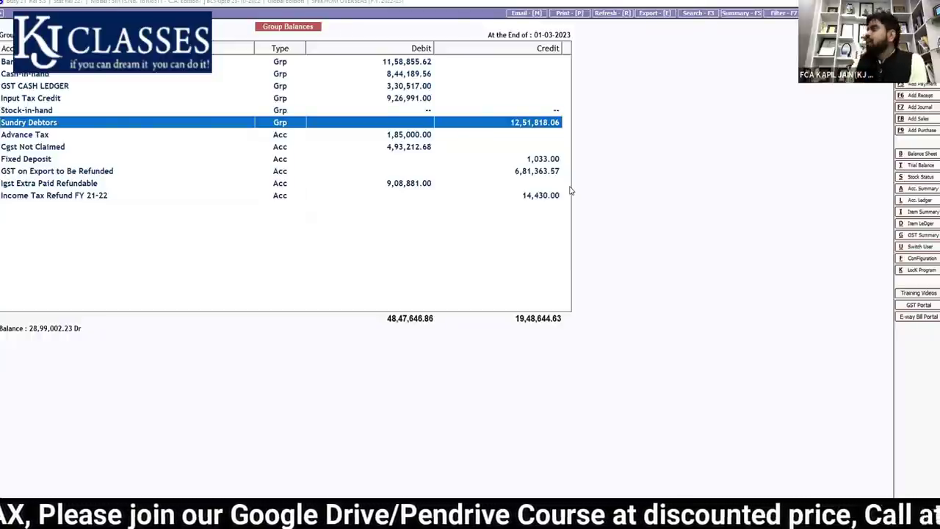
{"action": "key", "text": "Return"}
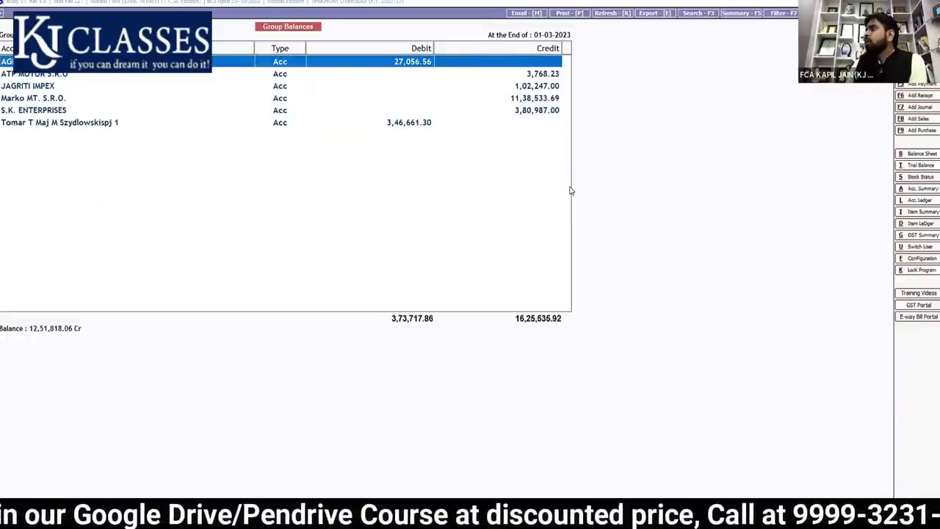
- Examine the debit and credit balances of each Sundry Debtors account, looking for parties with credit balances
{"action": "key", "text": "Down"}
{"action": "key", "text": "Down"}
{"action": "key", "text": "Down"}
{"action": "key", "text": "Down"}
{"action": "key", "text": "Down"}
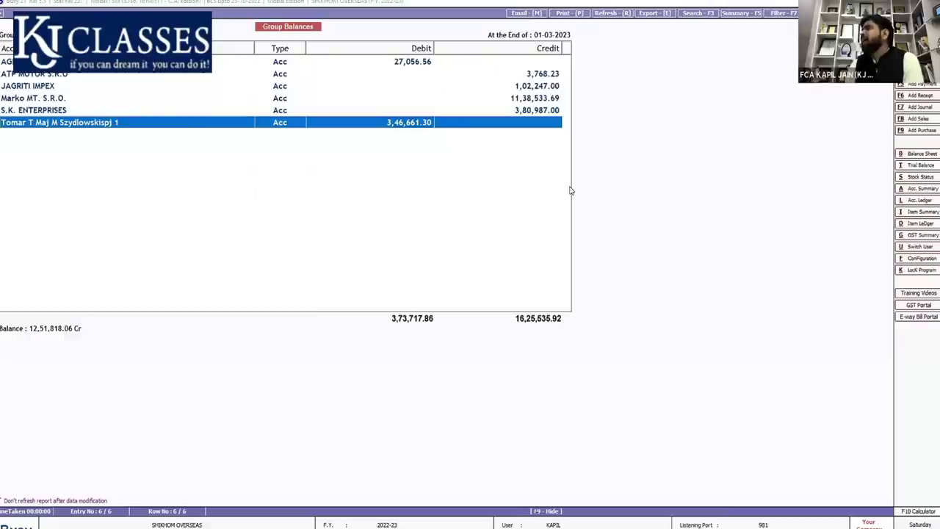
{"action": "key", "text": "Up"}
{"action": "key", "text": "Up"}
{"action": "key", "text": "Up"}
{"action": "key", "text": "Up"}
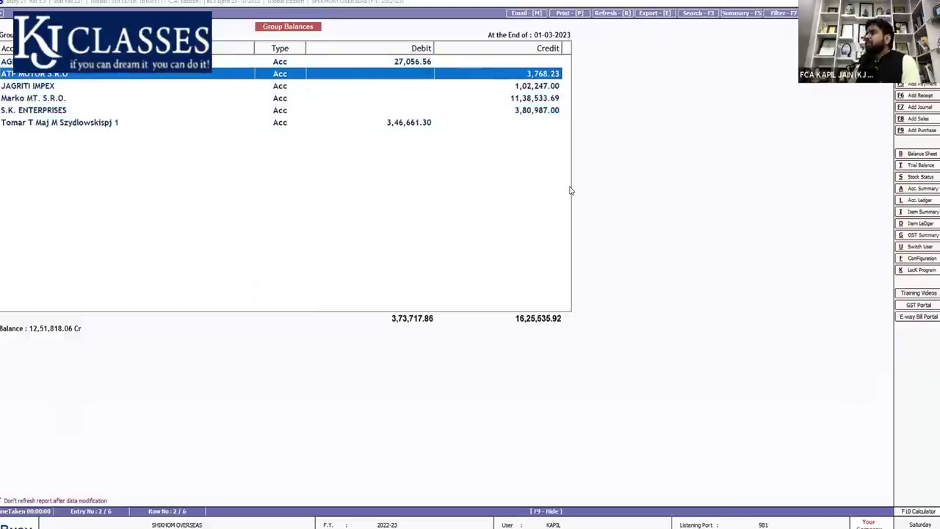
{"action": "key", "text": "Down"}
{"action": "key", "text": "Down"}
{"action": "key", "text": "Down"}
{"action": "key", "text": "Down"}
{"action": "key", "text": "Up"}
{"action": "key", "text": "Up"}
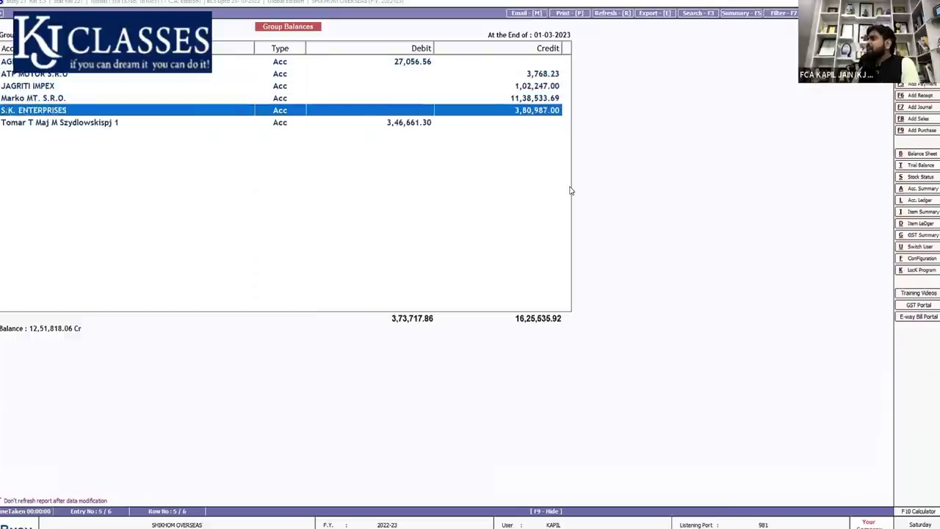
- Inspect the March ledger of Marko MT. S.R.O. and return to the Sundry Debtors list
{"action": "key", "text": "Return"}
{"action": "key", "text": "Down"}
{"action": "key", "text": "Down"}
{"action": "key", "text": "Down"}
{"action": "key", "text": "Down"}
{"action": "key", "text": "Down"}
{"action": "key", "text": "Down"}
{"action": "key", "text": "Down"}
{"action": "key", "text": "Down"}
{"action": "key", "text": "Down"}
{"action": "key", "text": "Down"}
{"action": "key", "text": "Down"}
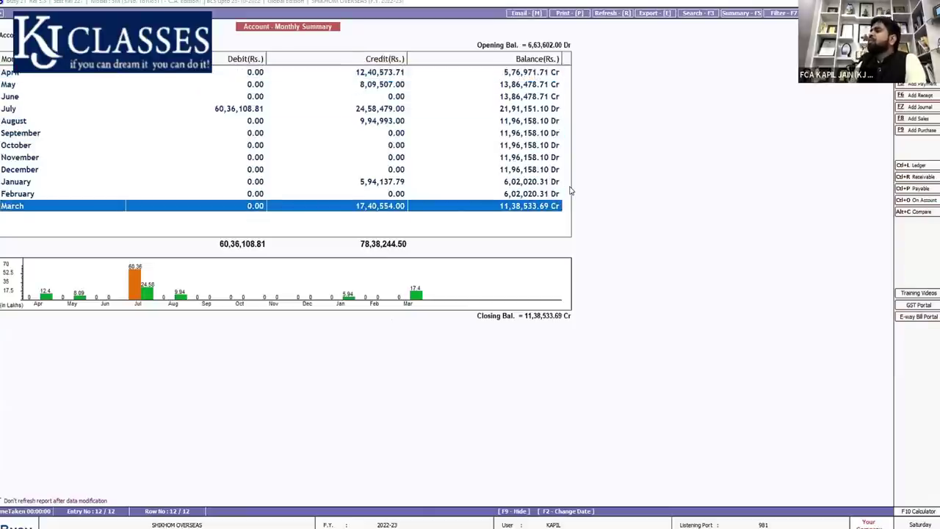
{"action": "key", "text": "Return"}
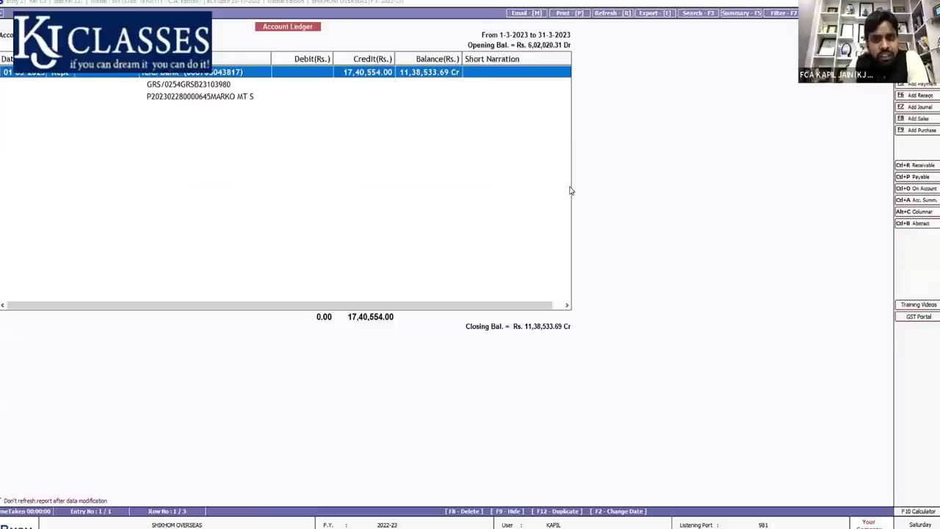
{"action": "key", "text": "Escape"}
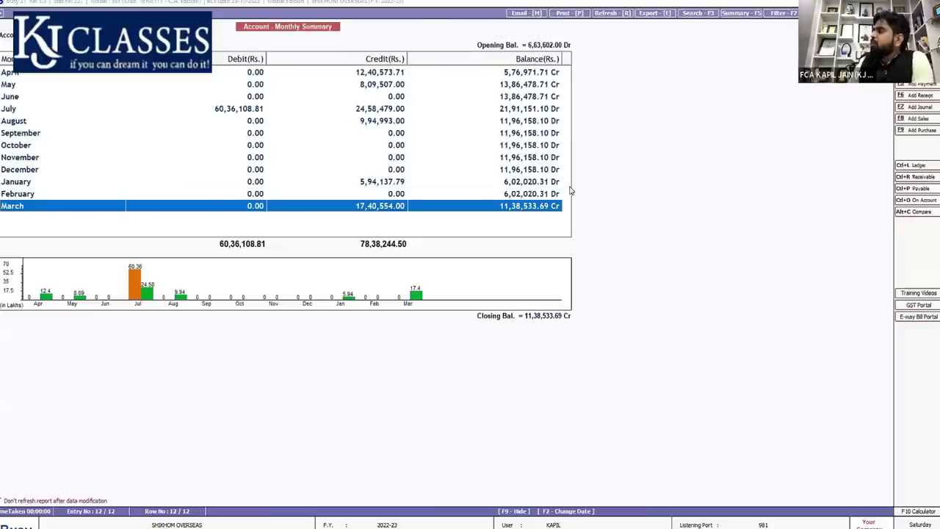
{"action": "key", "text": "Escape"}
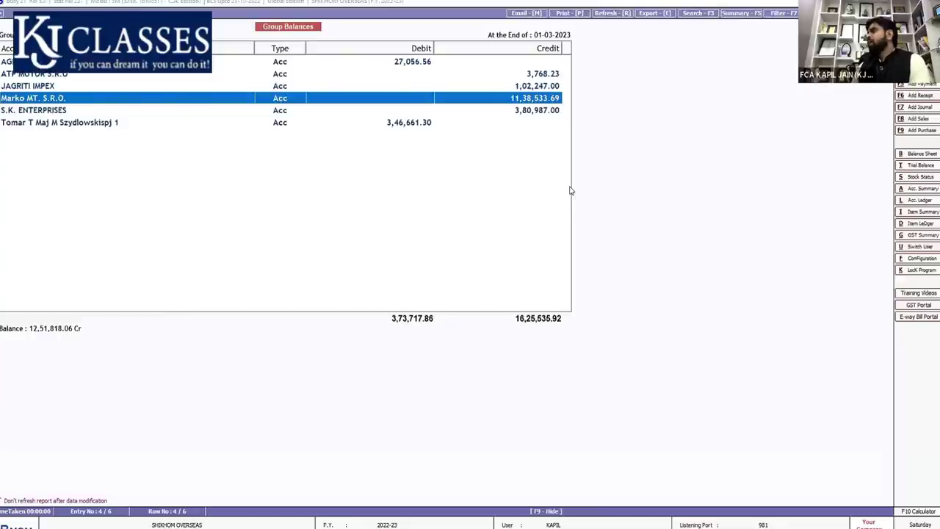
- Open the February 2023 purchase voucher from the S.K. ENTERPRISES account's ledger
{"action": "key", "text": "Down"}
{"action": "key", "text": "Return"}
{"action": "key", "text": "Down"}
{"action": "key", "text": "Down"}
{"action": "key", "text": "Down"}
{"action": "key", "text": "Down"}
{"action": "key", "text": "Down"}
{"action": "key", "text": "Down"}
{"action": "key", "text": "Down"}
{"action": "key", "text": "Down"}
{"action": "key", "text": "Down"}
{"action": "key", "text": "Down"}
{"action": "key", "text": "Up"}
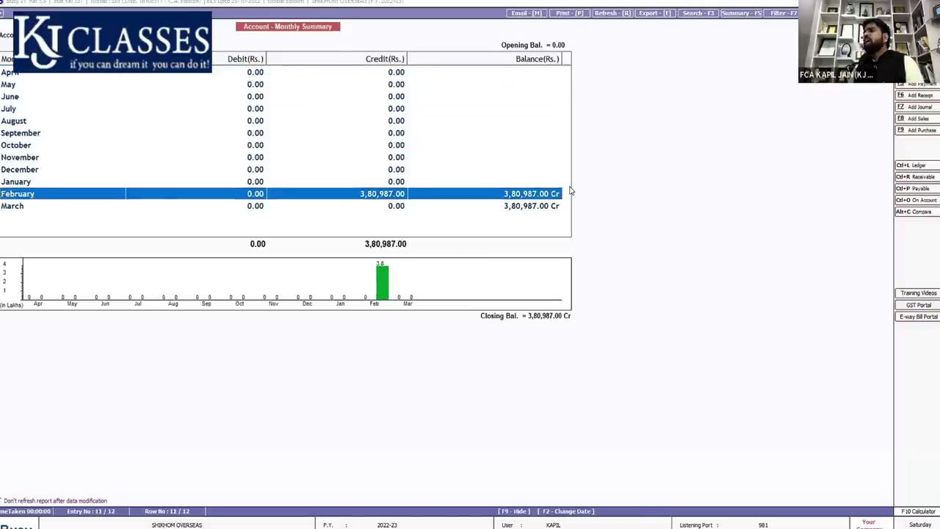
{"action": "key", "text": "Return"}
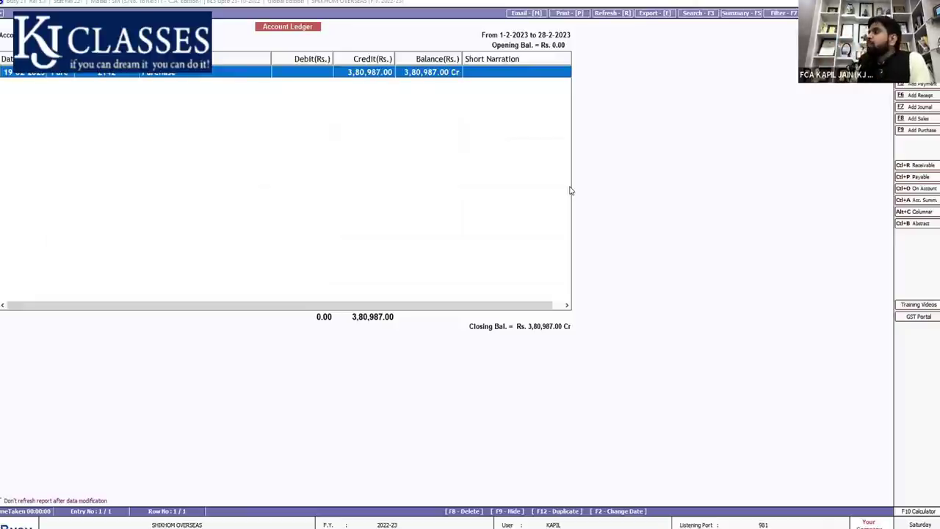
{"action": "key", "text": "Return"}
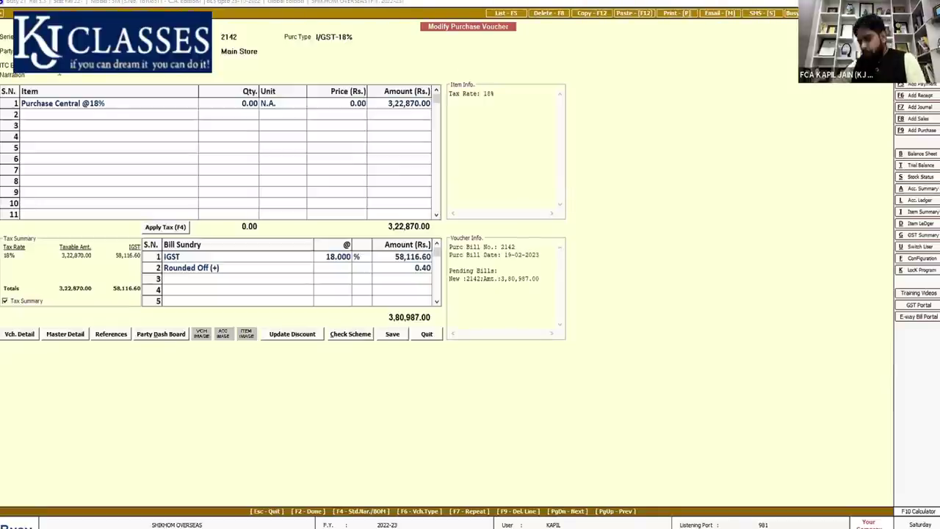
- Change the S.K. ENTERPRISES account's group to Sundry Creditors and save the account master
{"action": "key", "text": "Escape"}
{"action": "key", "text": "Return"}
{"action": "key", "text": "Return"}
{"action": "key", "text": "Return"}
{"action": "type", "text": "cred"}
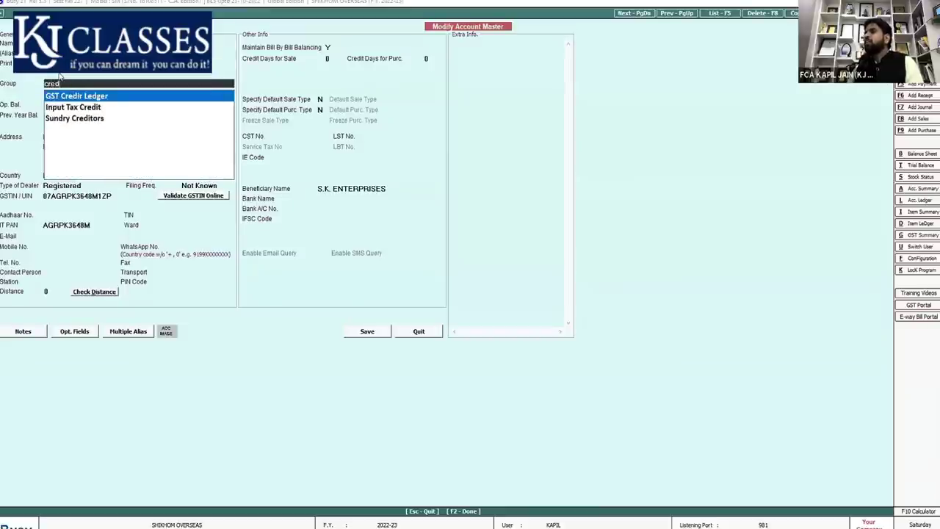
{"action": "key", "text": "BackSpace"}
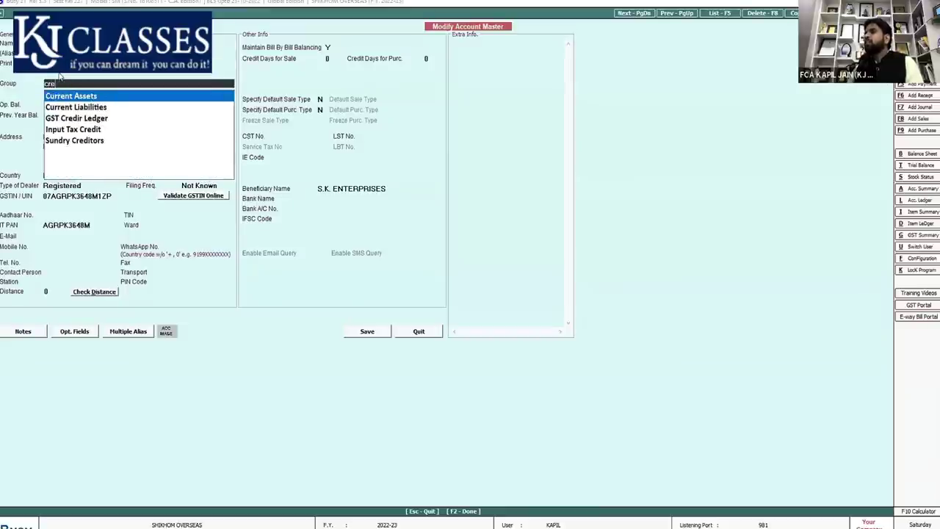
{"action": "key", "text": "Down"}
{"action": "key", "text": "Down"}
{"action": "key", "text": "Down"}
{"action": "key", "text": "Down"}
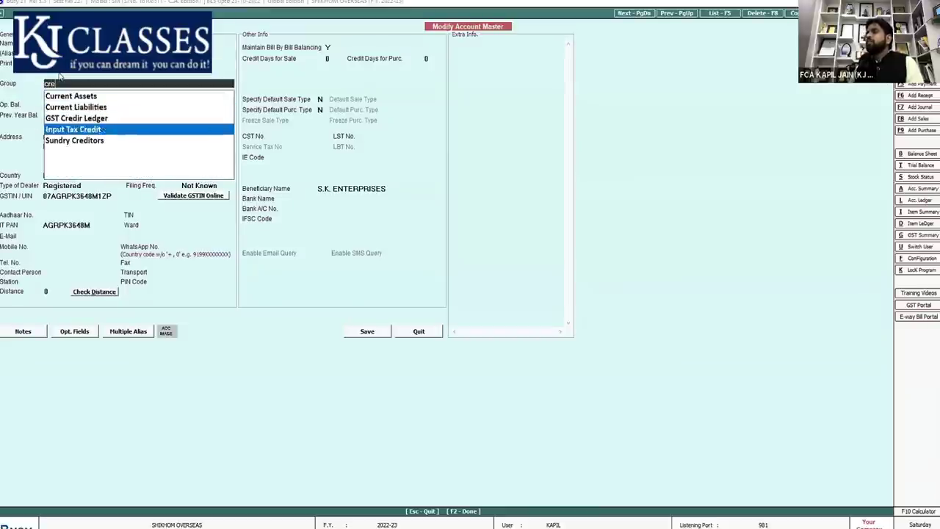
{"action": "key", "text": "Return"}
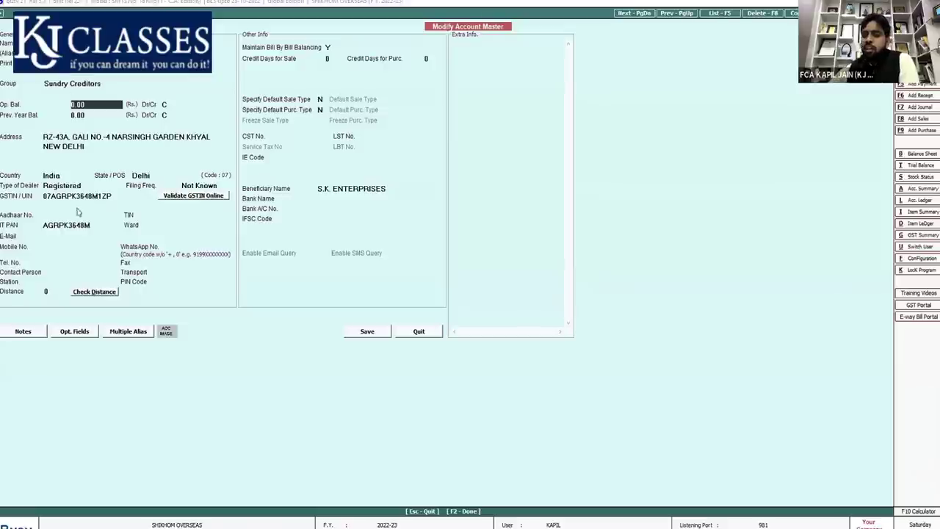
{"action": "left_click", "coordinate": [361, 332]}
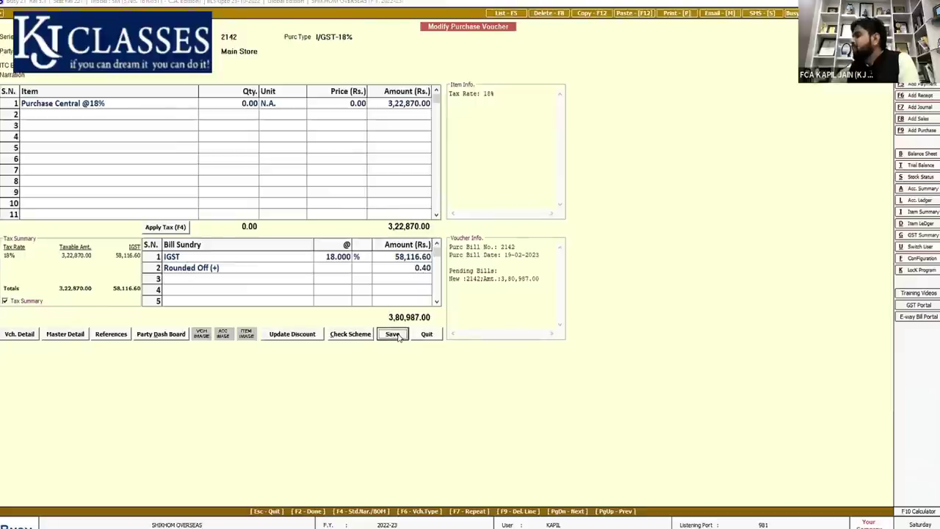
- Save the S.K. ENTERPRISES purchase voucher, keeping its GST reporting details and bill-by-bill reference
{"action": "left_click", "coordinate": [395, 335]}
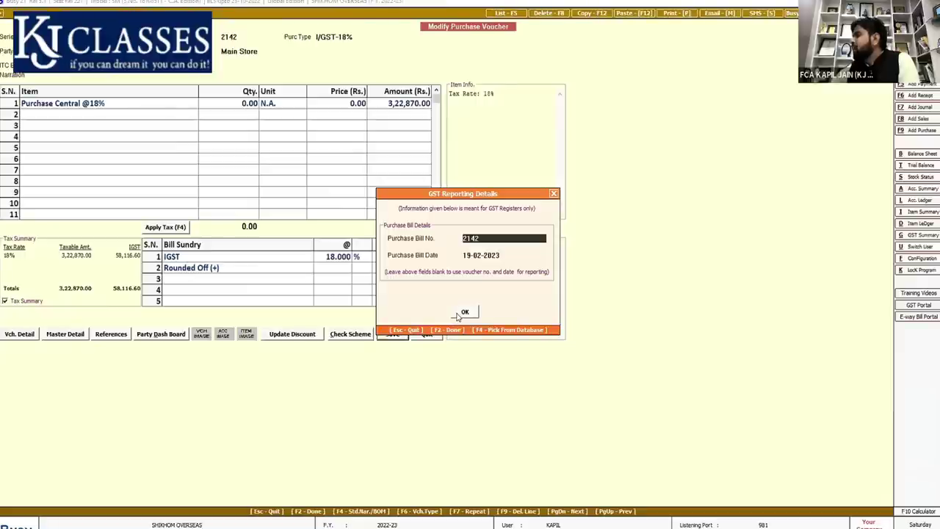
{"action": "key", "text": "F2"}
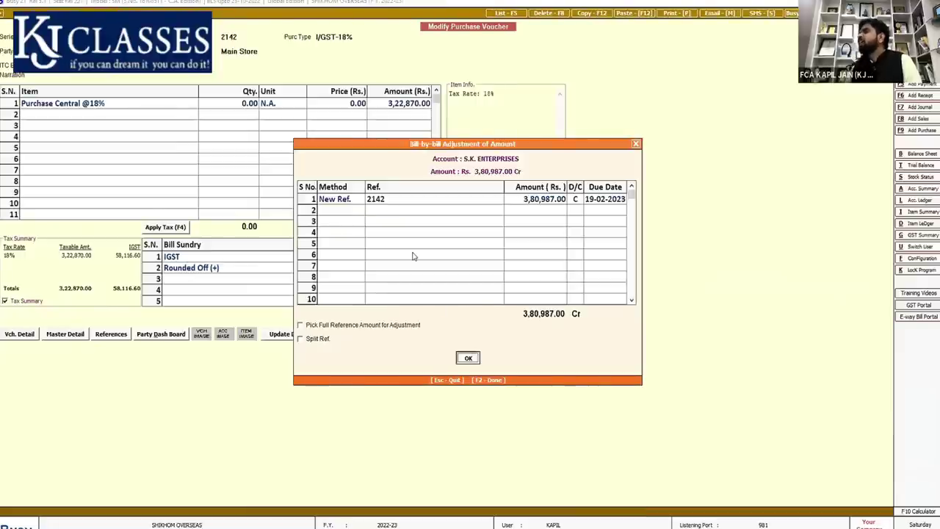
{"action": "key", "text": "F2"}
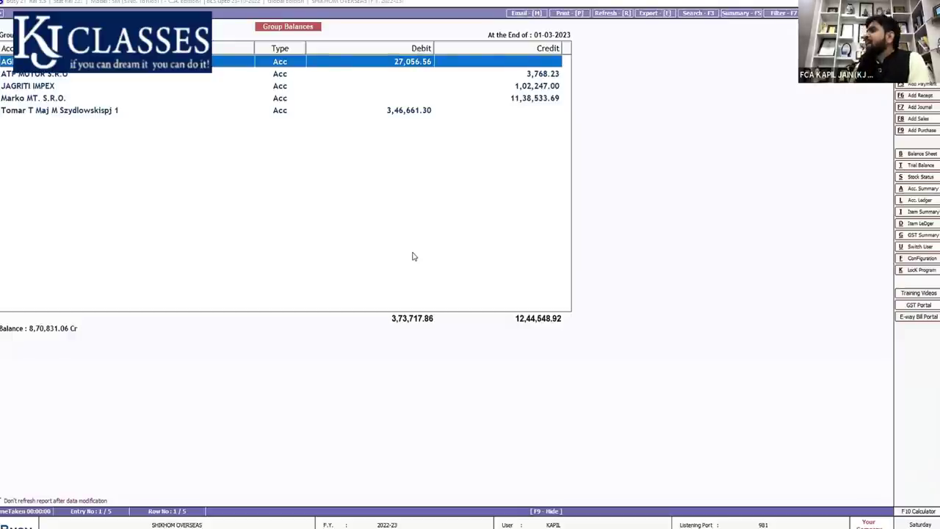
- Recheck the remaining Sundry Debtors accounts and their debit and credit balances
{"action": "key", "text": "Down"}
{"action": "key", "text": "Down"}
{"action": "key", "text": "Down"}
{"action": "key", "text": "Down"}
{"action": "key", "text": "Up"}
{"action": "key", "text": "Up"}
{"action": "key", "text": "Up"}
{"action": "key", "text": "Up"}
{"action": "key", "text": "Down"}
{"action": "key", "text": "Down"}
{"action": "key", "text": "Down"}
{"action": "key", "text": "Down"}
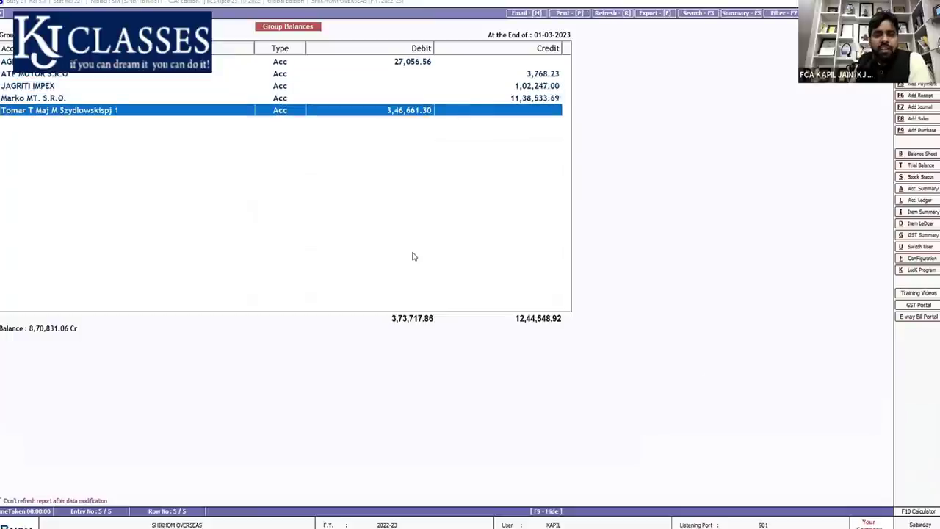
{"action": "key", "text": "Up"}
{"action": "key", "text": "Up"}
{"action": "key", "text": "Up"}
{"action": "key", "text": "Up"}
{"action": "key", "text": "Down"}
{"action": "key", "text": "Down"}
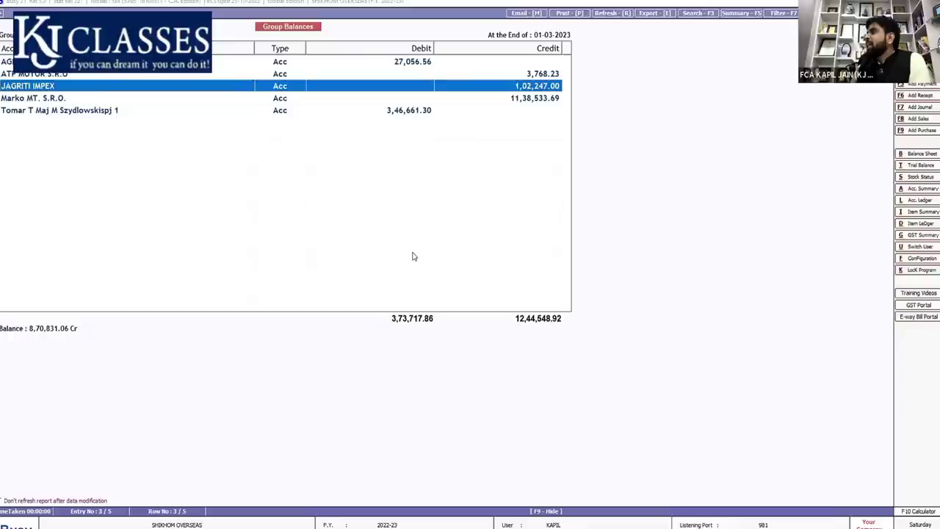
- Open the February ledger of JAGRITI IMPEX to inspect its bank receipt
{"action": "key", "text": "Return"}
{"action": "key", "text": "Down"}
{"action": "key", "text": "Down"}
{"action": "key", "text": "Down"}
{"action": "key", "text": "Down"}
{"action": "key", "text": "Down"}
{"action": "key", "text": "Down"}
{"action": "key", "text": "Down"}
{"action": "key", "text": "Down"}
{"action": "key", "text": "Down"}
{"action": "key", "text": "Down"}
{"action": "key", "text": "Down"}
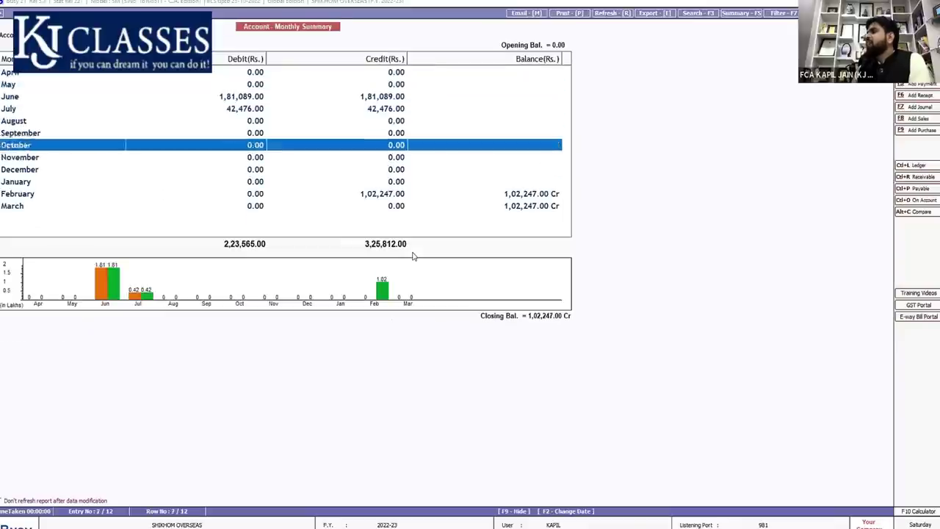
{"action": "key", "text": "Up"}
{"action": "key", "text": "Return"}
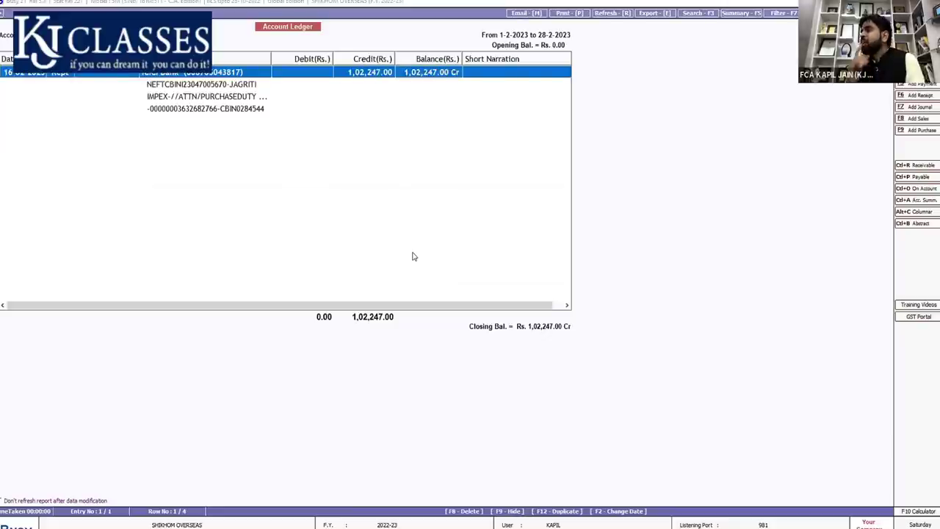
- Close the JAGRITI IMPEX ledger, review the account's month-by-month debits and credits, and return to the debtors list
{"action": "key", "text": "Escape"}
{"action": "key", "text": "Down"}
{"action": "key", "text": "Up"}
{"action": "key", "text": "Down"}
{"action": "key", "text": "Down"}
{"action": "key", "text": "Down"}
{"action": "key", "text": "Down"}
{"action": "key", "text": "Up"}
{"action": "key", "text": "Up"}
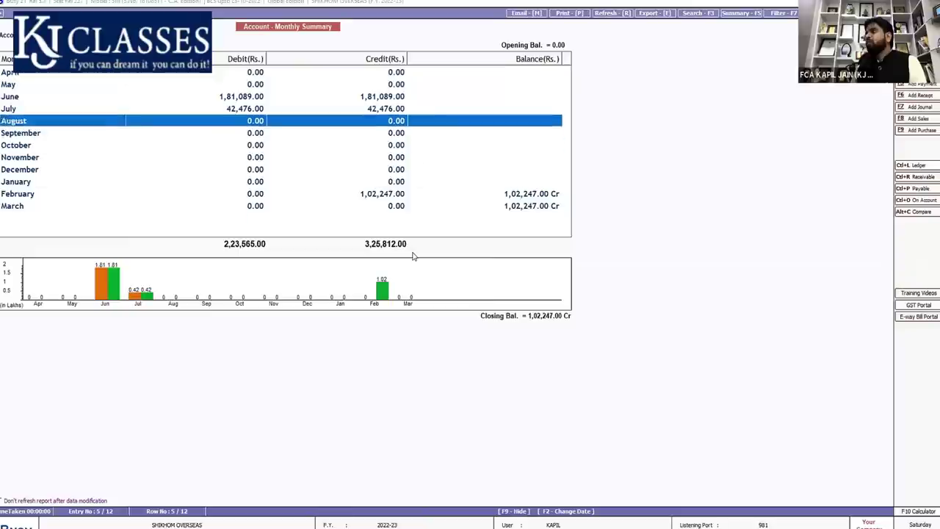
{"action": "key", "text": "Up"}
{"action": "key", "text": "Up"}
{"action": "key", "text": "Escape"}
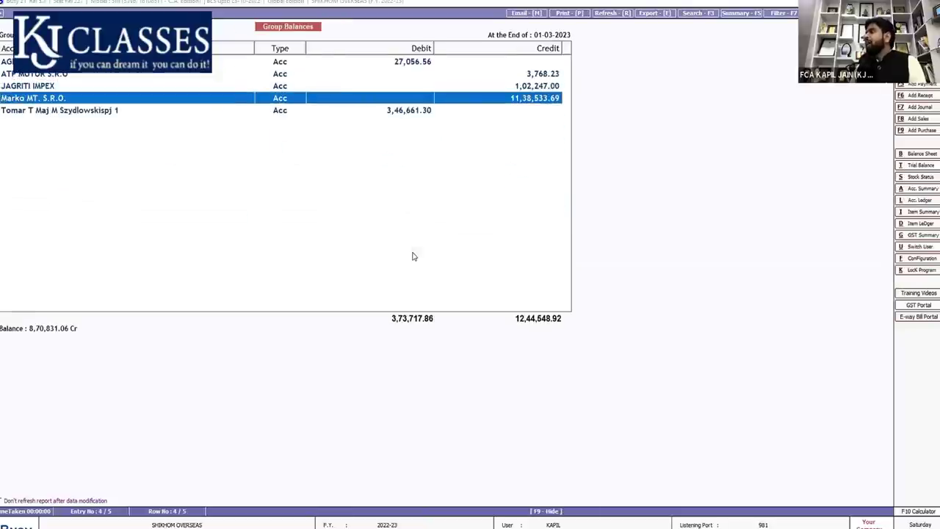
- Examine the monthly debits, credits and balances of Marko MT. S.R.O. through March, and close the summary
{"action": "key", "text": "Return"}
{"action": "key", "text": "Up"}
{"action": "key", "text": "Up"}
{"action": "key", "text": "Up"}
{"action": "key", "text": "Up"}
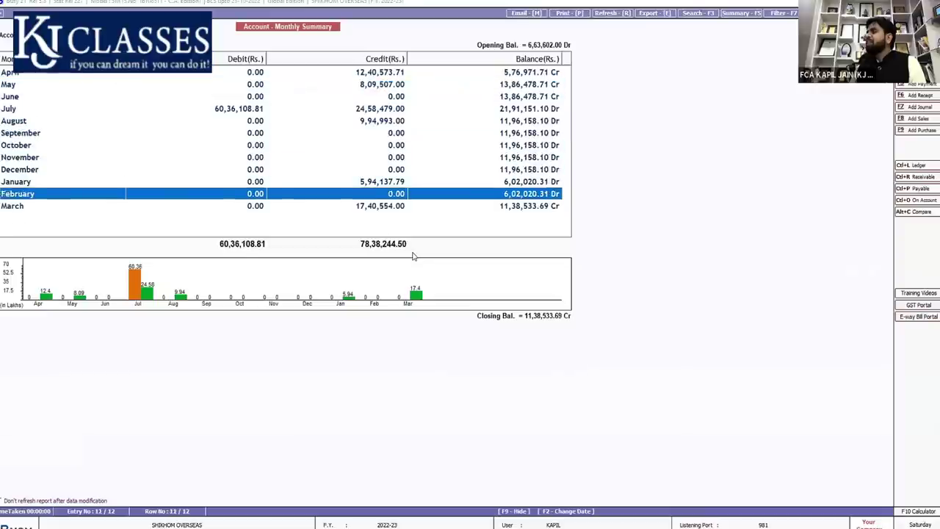
{"action": "key", "text": "Up"}
{"action": "key", "text": "Up"}
{"action": "key", "text": "Up"}
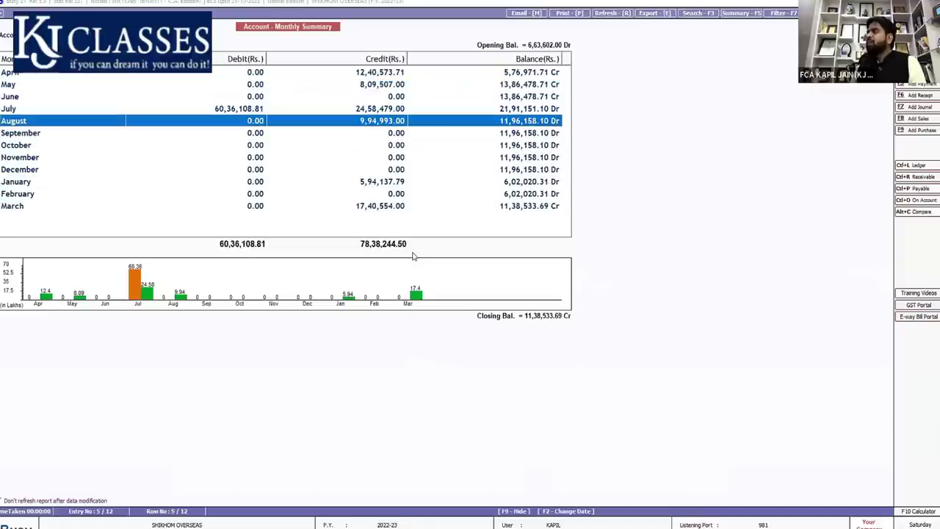
{"action": "key", "text": "Down"}
{"action": "key", "text": "Down"}
{"action": "key", "text": "Down"}
{"action": "key", "text": "Down"}
{"action": "key", "text": "Down"}
{"action": "key", "text": "Down"}
{"action": "key", "text": "Down"}
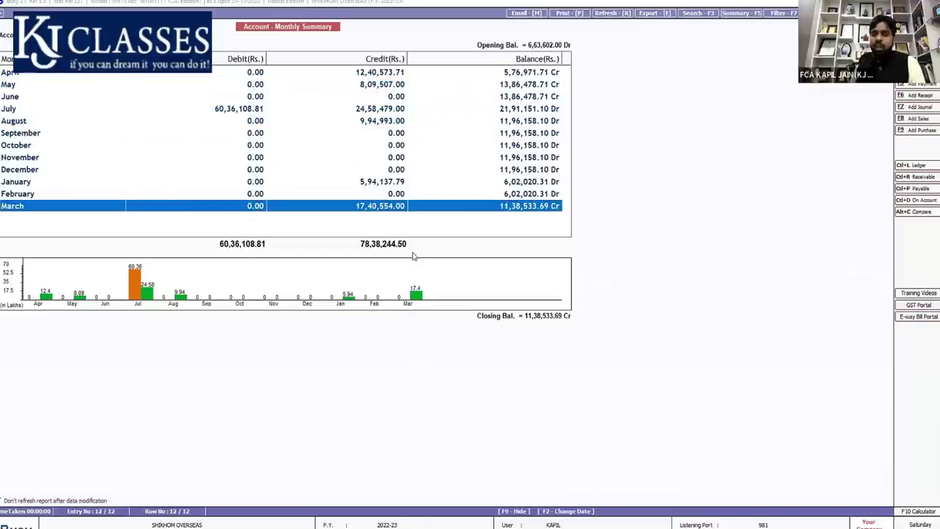
{"action": "key", "text": "Escape"}
- Recheck the February bank receipt and its narration in the JAGRITI IMPEX ledger, and close it
{"action": "key", "text": "Up"}
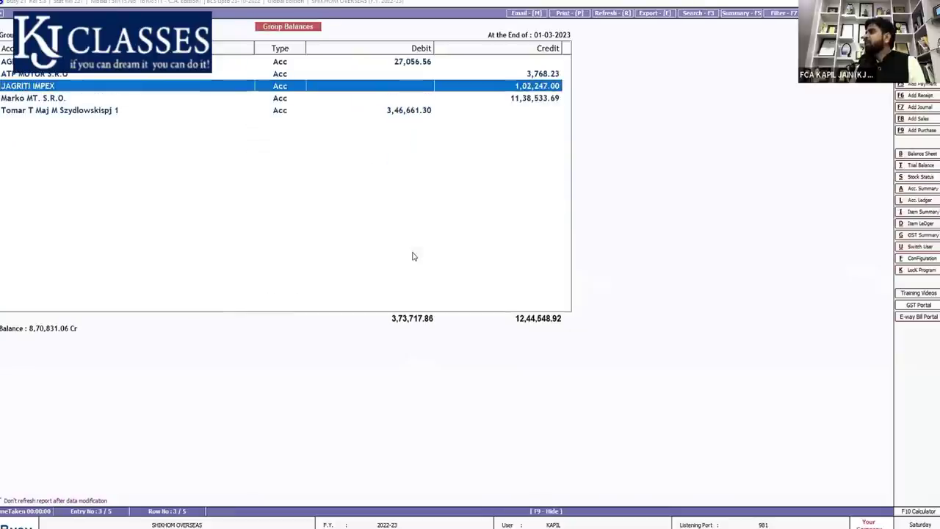
{"action": "key", "text": "Return"}
{"action": "key", "text": "Up"}
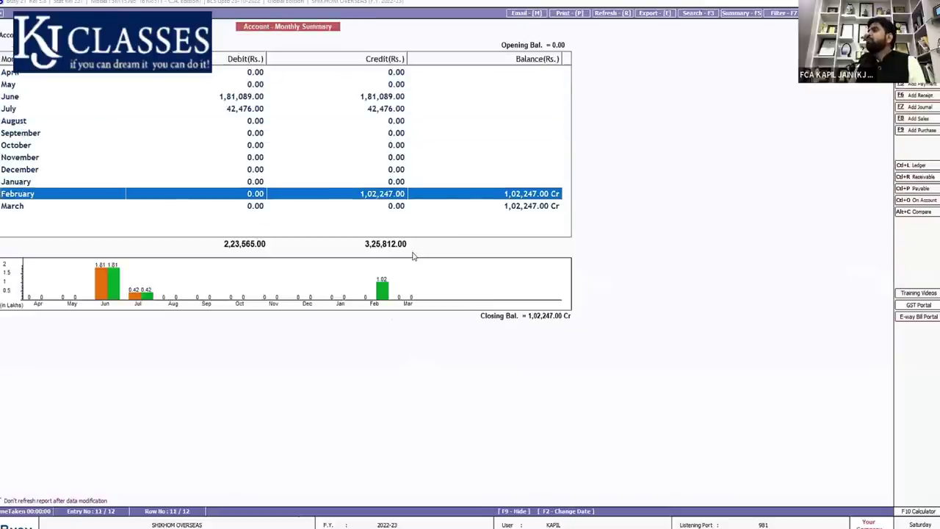
{"action": "key", "text": "Return"}
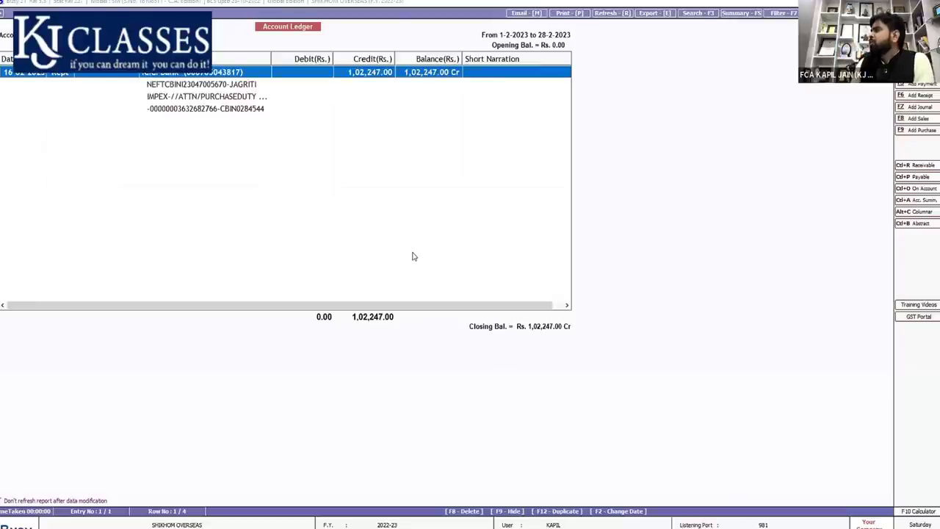
{"action": "key", "text": "Escape"}
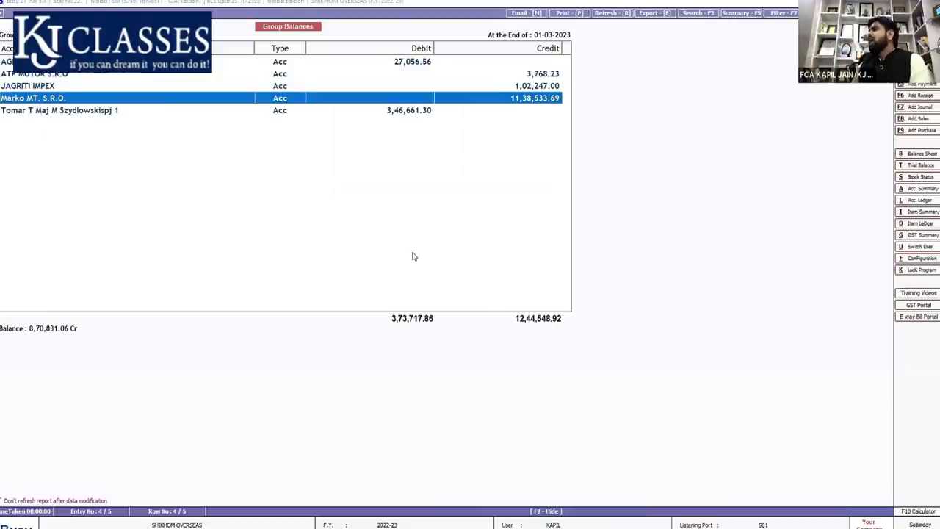
- Briefly view the Marko MT. S.R.O. account and select ATP MOTOR S.R.O. in the debtors list
{"action": "key", "text": "Return"}
{"action": "key", "text": "Escape"}
{"action": "key", "text": "Up"}
{"action": "key", "text": "Up"}
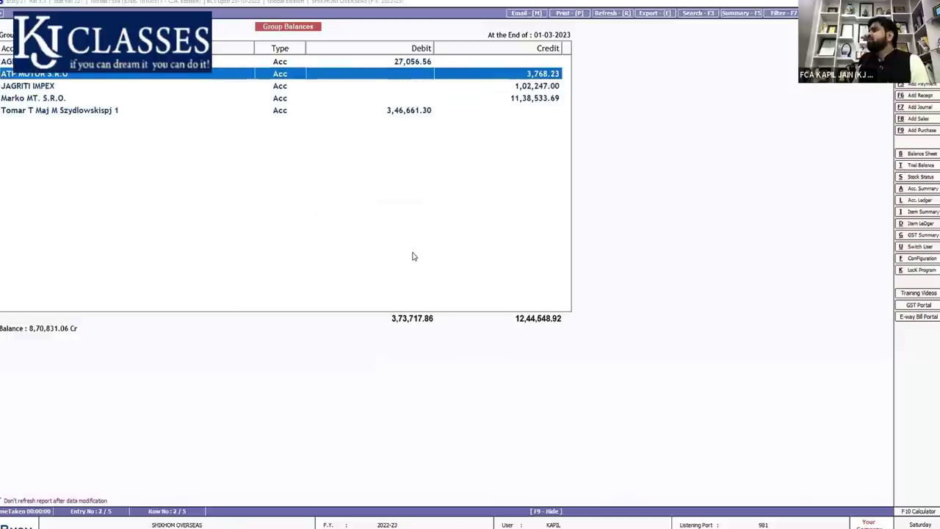
- Open the monthly summary of ATP MOTOR S.R.O and examine its debits, credits and balances from April to March
{"action": "key", "text": "Return"}
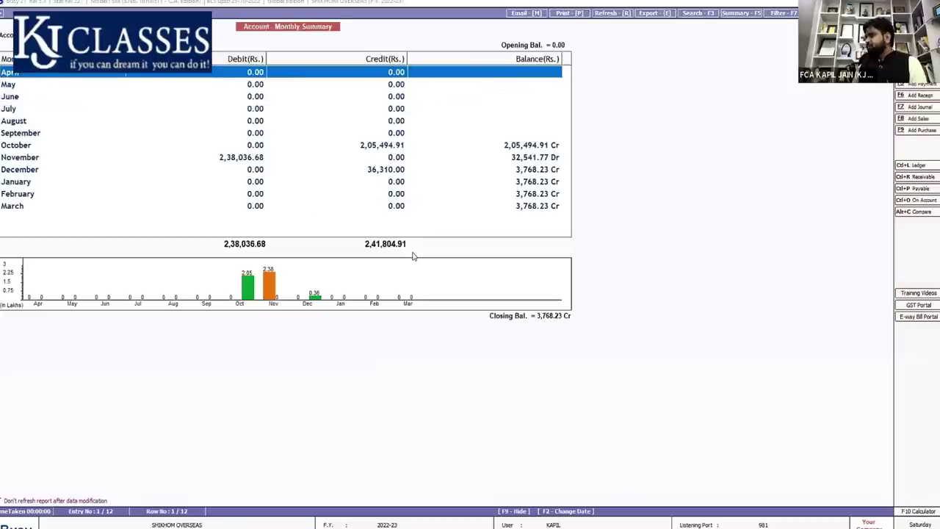
{"action": "key", "text": "Down"}
{"action": "key", "text": "Down"}
{"action": "key", "text": "Down"}
{"action": "key", "text": "Down"}
{"action": "key", "text": "Down"}
{"action": "key", "text": "Down"}
{"action": "key", "text": "Down"}
{"action": "key", "text": "Down"}
{"action": "key", "text": "Down"}
{"action": "key", "text": "Down"}
{"action": "key", "text": "Down"}
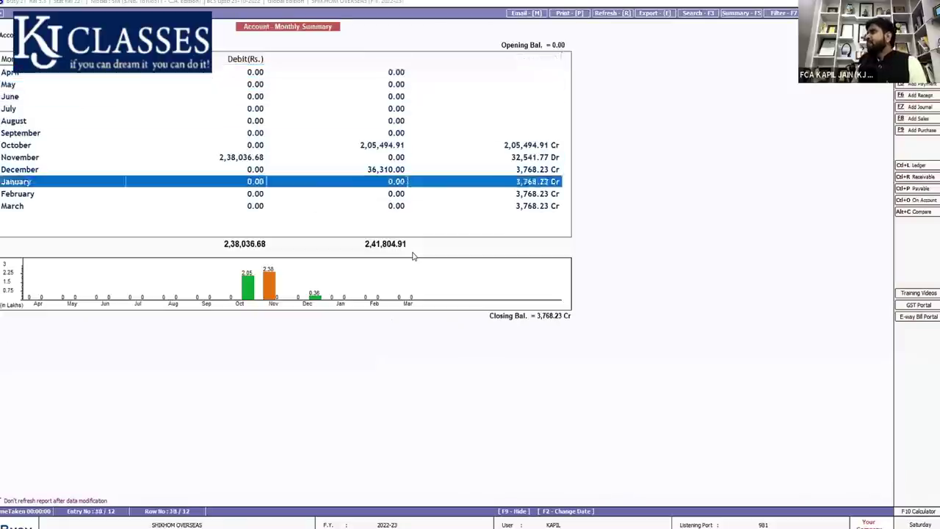
{"action": "key", "text": "Up"}
{"action": "key", "text": "Up"}
{"action": "key", "text": "Up"}
{"action": "key", "text": "Up"}
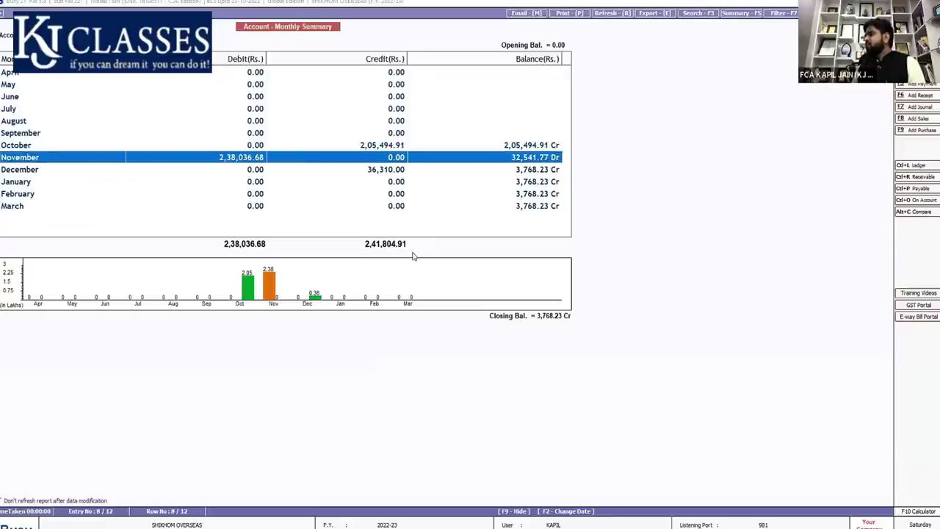
{"action": "key", "text": "Up"}
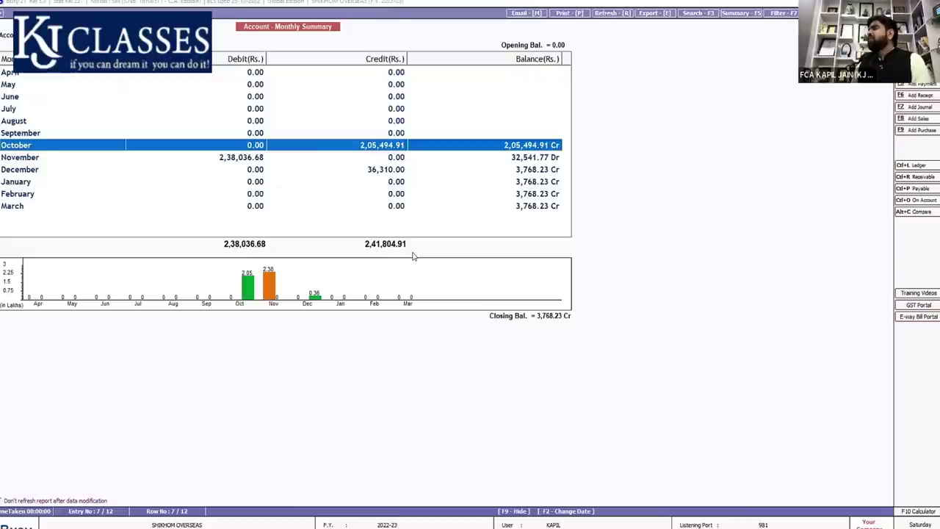
- Check ATP MOTOR S.R.O's October ledger and November export sales voucher, and return to the monthly summary
{"action": "key", "text": "Return"}
{"action": "key", "text": "Escape"}
{"action": "key", "text": "Down"}
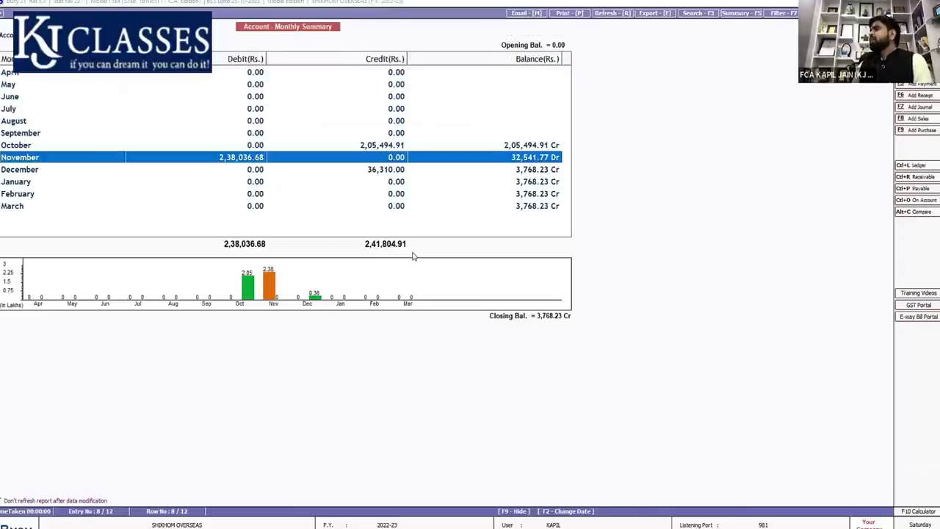
{"action": "key", "text": "Return"}
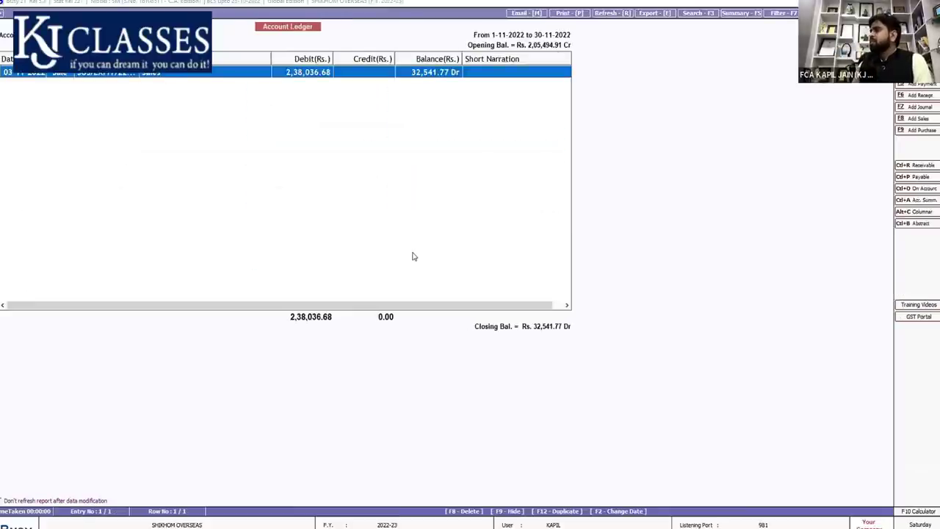
{"action": "key", "text": "Return"}
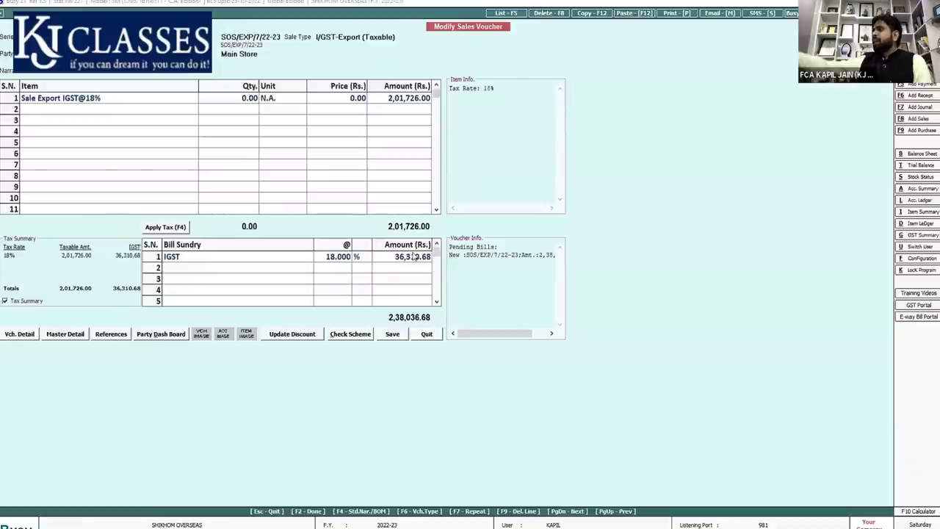
{"action": "key", "text": "Escape"}
{"action": "key", "text": "Escape"}
{"action": "key", "text": "Up"}
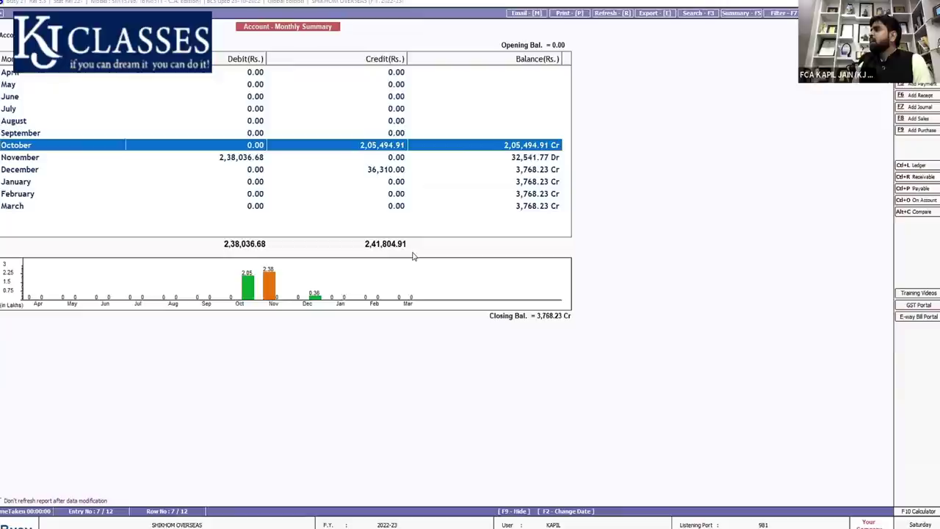
- Compare the October bank receipt with the amount and IGST on the November export sales voucher
{"action": "key", "text": "Return"}
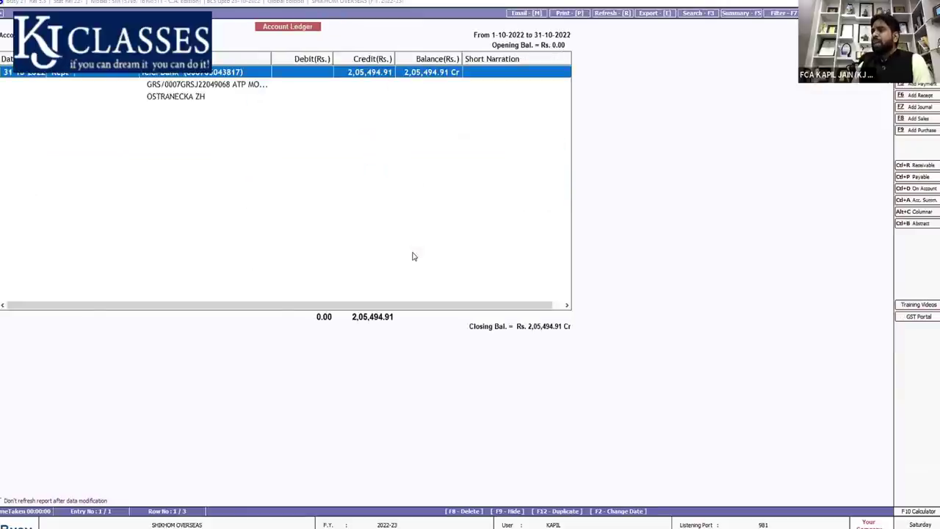
{"action": "key", "text": "Escape"}
{"action": "key", "text": "Return"}
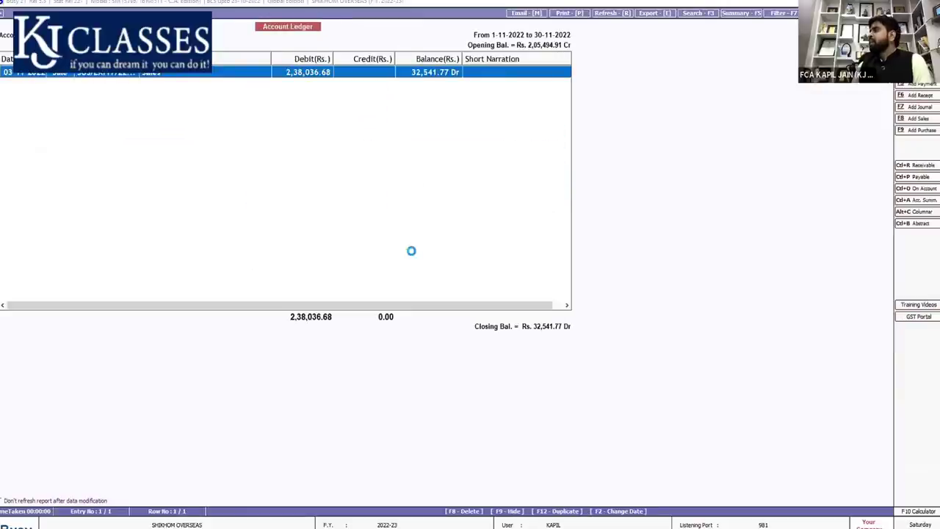
{"action": "key", "text": "Return"}
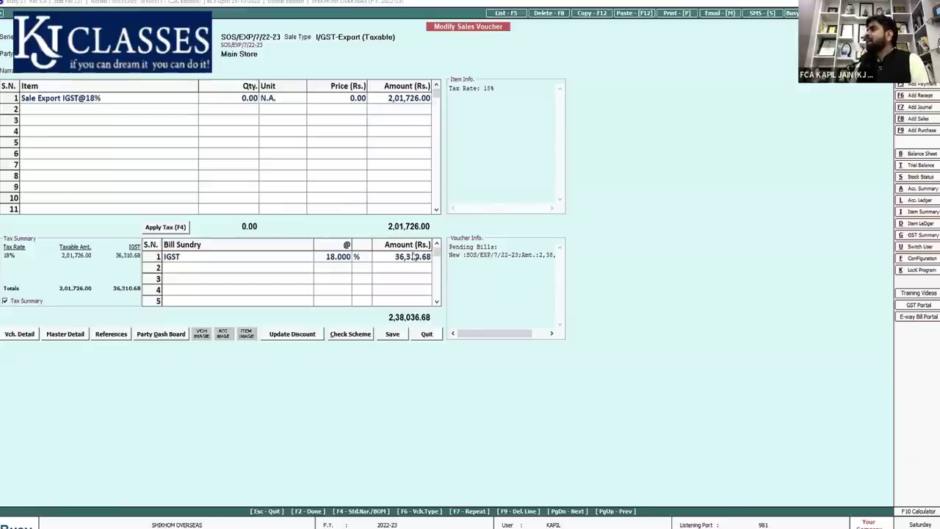
{"action": "key", "text": "Escape"}
{"action": "key", "text": "Escape"}
{"action": "key", "text": "Down"}
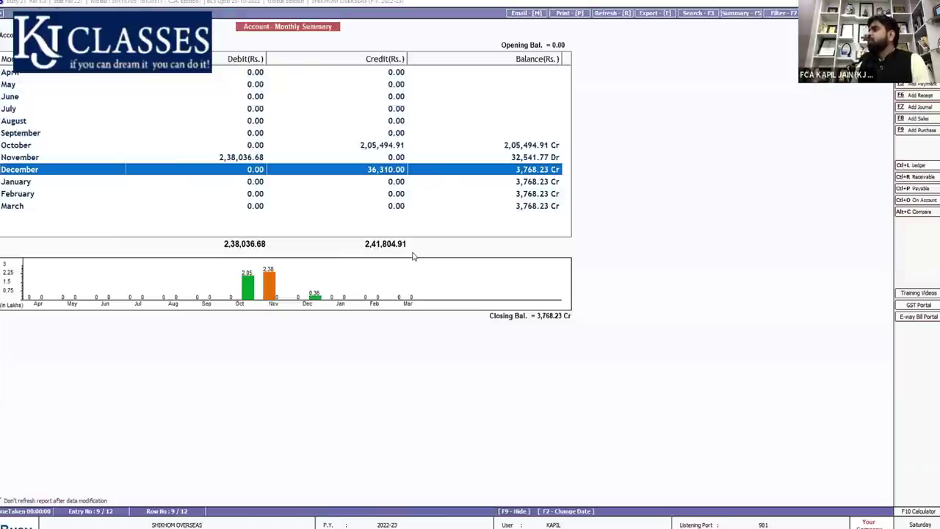
- Reopen the November export sales voucher to inspect its 18% IGST amount, and return to the monthly summary
{"action": "key", "text": "Up"}
{"action": "key", "text": "Return"}
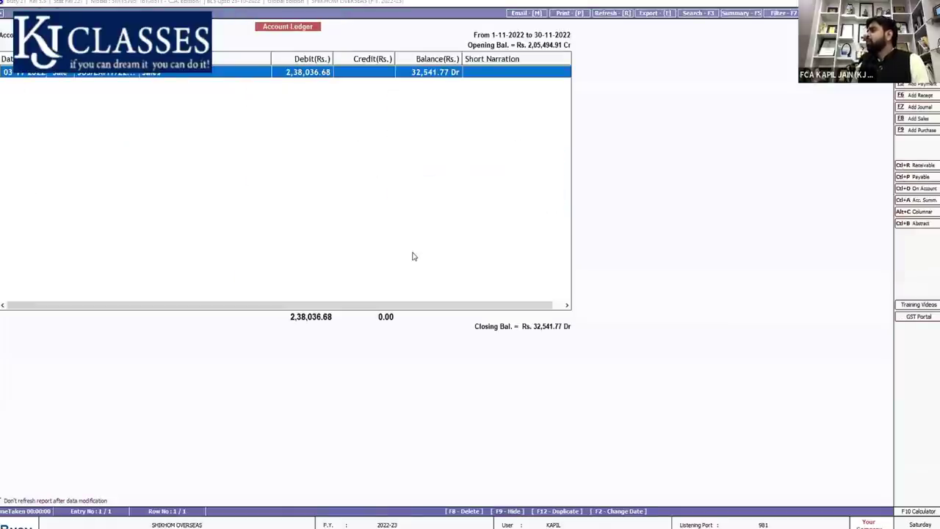
{"action": "key", "text": "Return"}
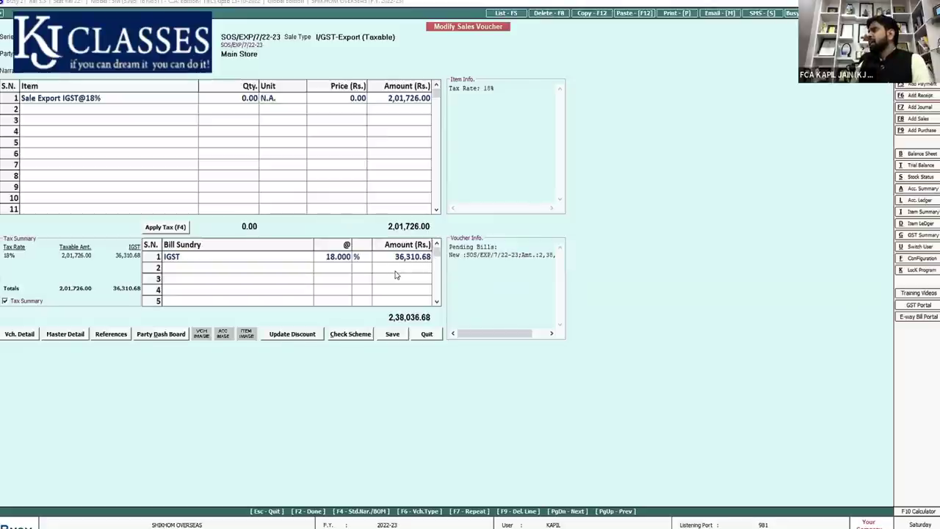
{"action": "key", "text": "alt+a"}
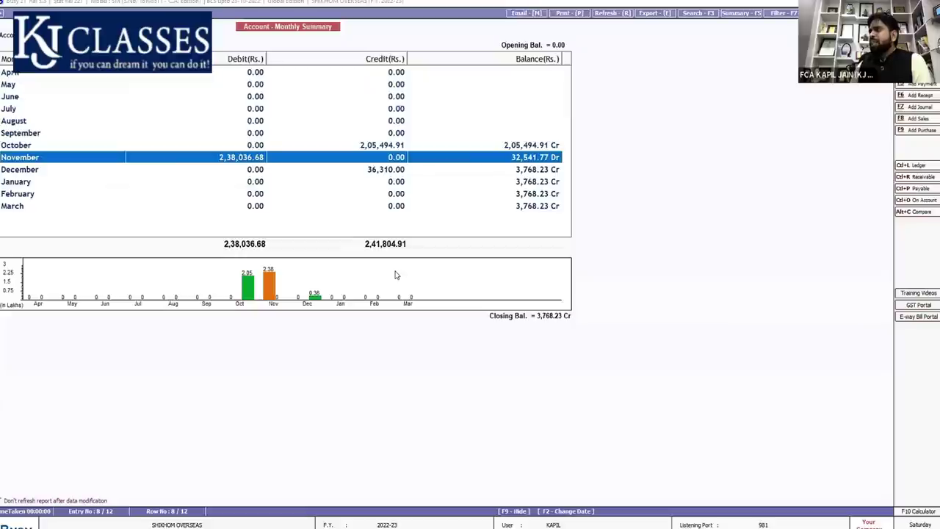
{"action": "key", "text": "Down"}
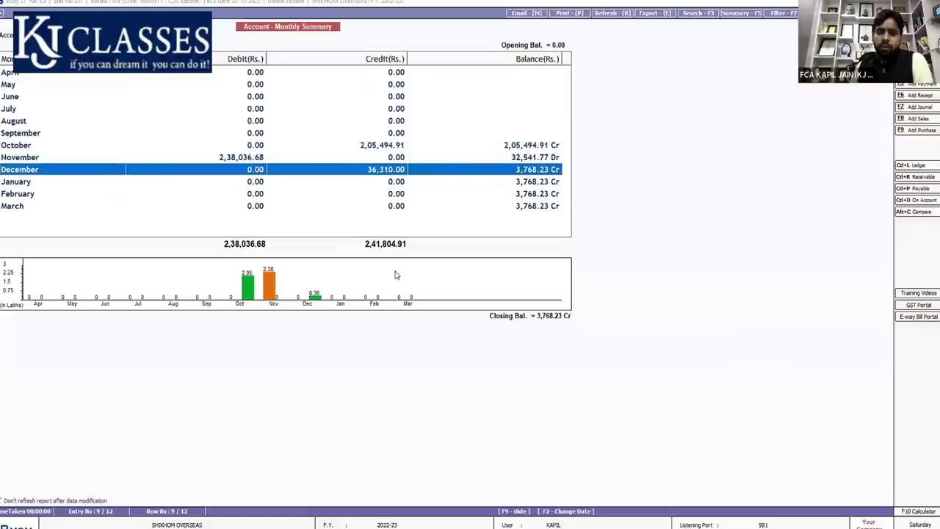
- Recheck the November export voucher's total and the October bank receipt's narration, and close the October ledger
{"action": "key", "text": "Up"}
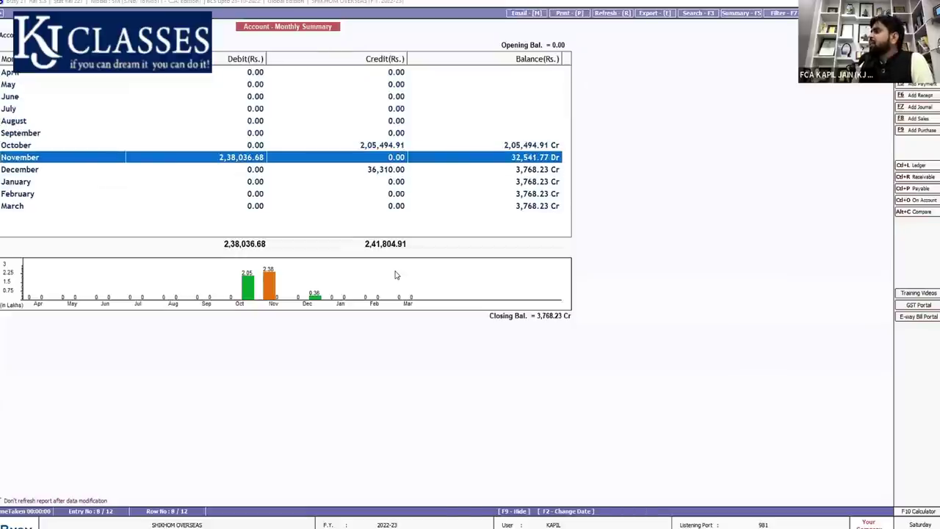
{"action": "key", "text": "Return"}
{"action": "key", "text": "Return"}
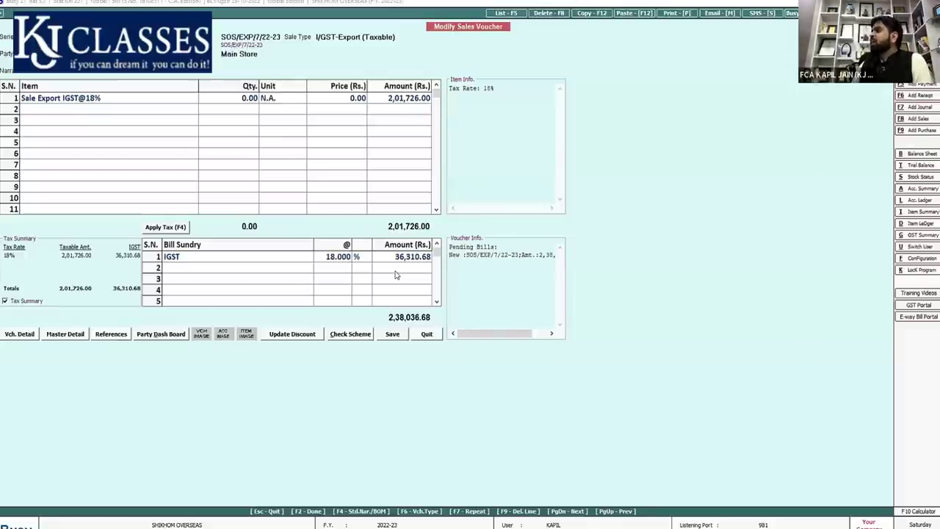
{"action": "key", "text": "Escape"}
{"action": "key", "text": "Escape"}
{"action": "key", "text": "Return"}
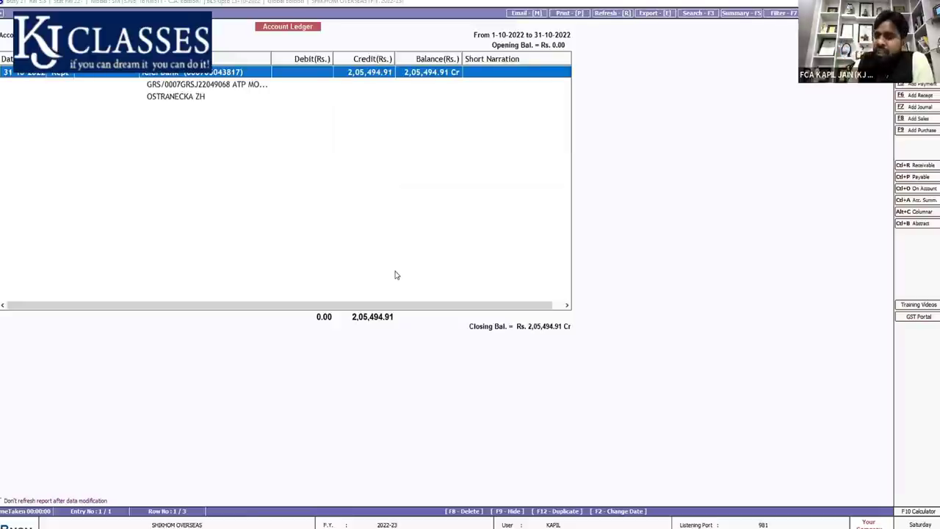
{"action": "key", "text": "Escape"}
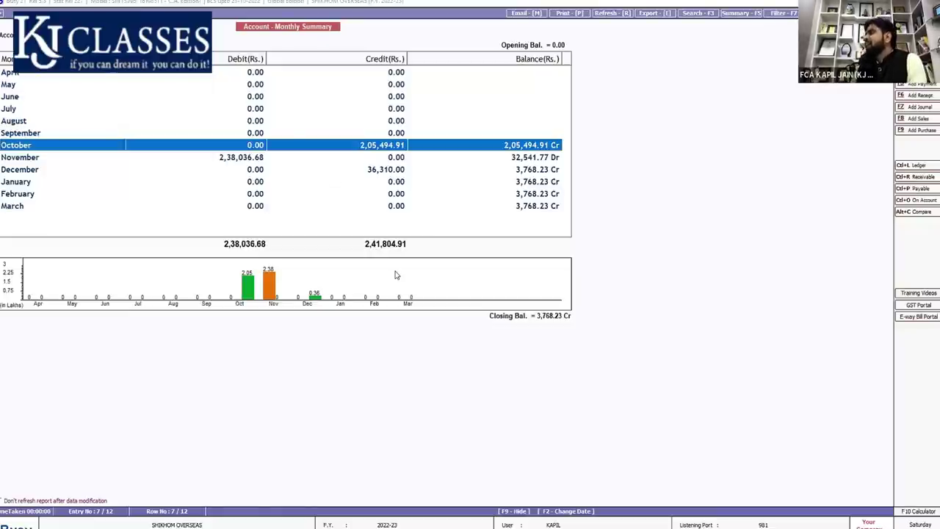
- Review the monthly balances from November through March, check the March ledger for entries, and return to the summary
{"action": "key", "text": "Down"}
{"action": "key", "text": "Down"}
{"action": "key", "text": "Down"}
{"action": "key", "text": "Down"}
{"action": "key", "text": "Up"}
{"action": "key", "text": "Up"}
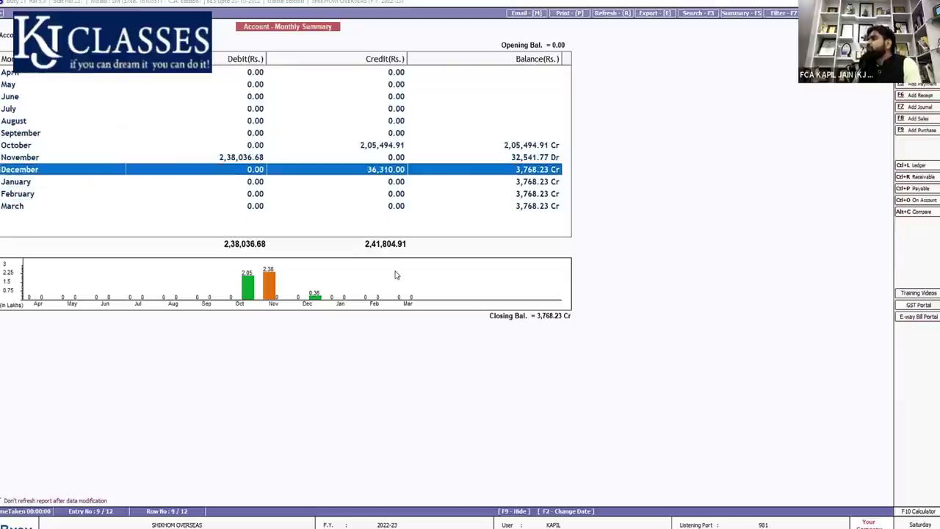
{"action": "key", "text": "Up"}
{"action": "key", "text": "Down"}
{"action": "key", "text": "Down"}
{"action": "key", "text": "Down"}
{"action": "key", "text": "Down"}
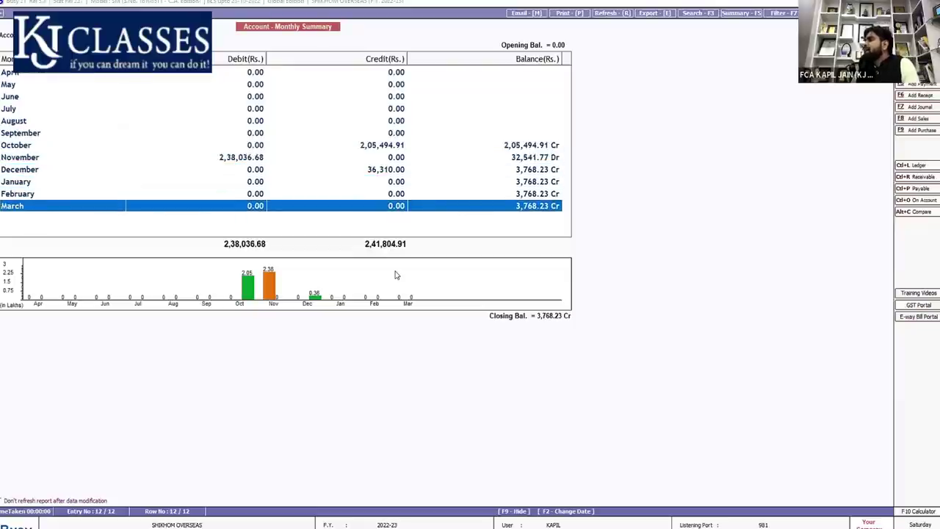
{"action": "key", "text": "Return"}
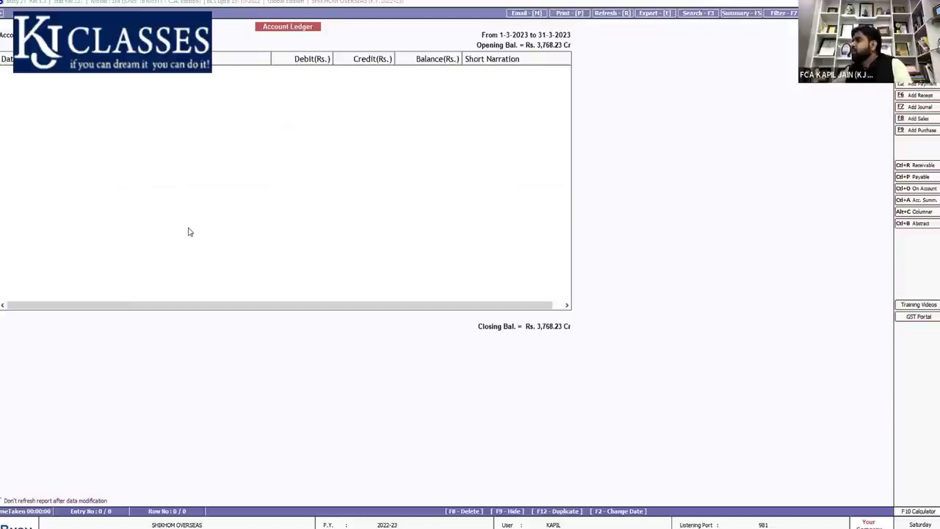
{"action": "key", "text": "F5"}
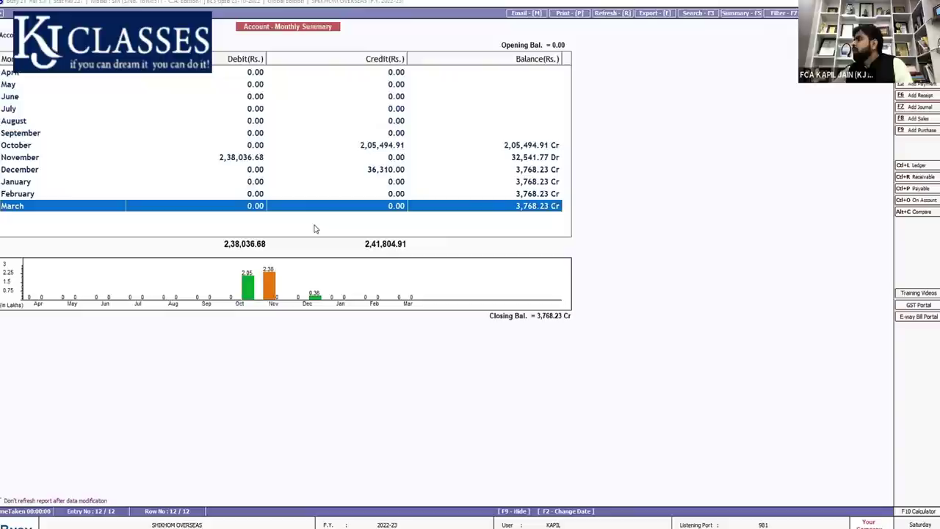
- Start a new journal voucher and debit ATP MOTOR S.R.O with 3,768.23
{"action": "left_click", "coordinate": [906, 107]}
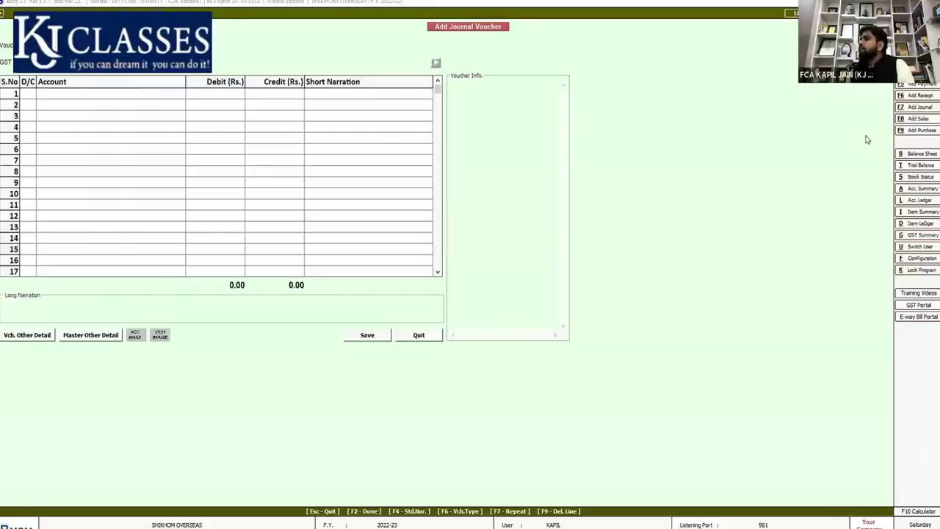
{"action": "key", "text": "Escape"}
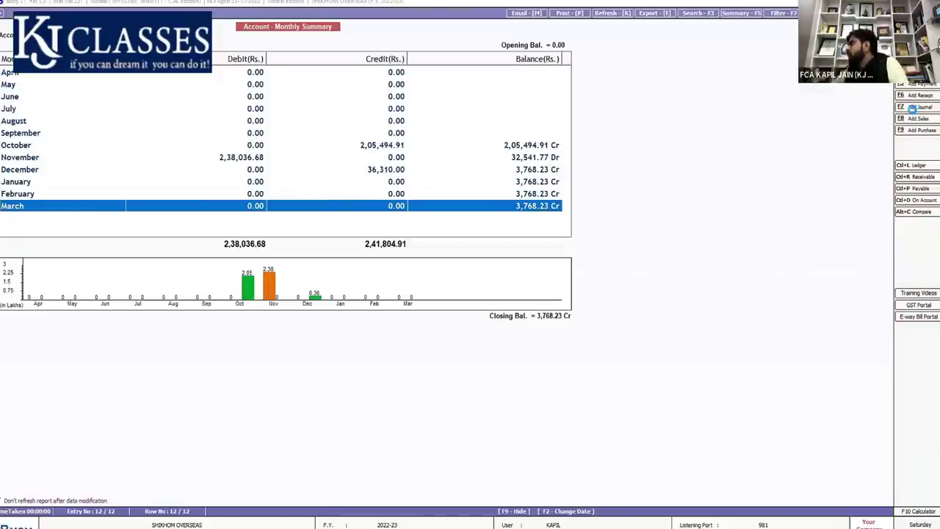
{"action": "left_click", "coordinate": [914, 108]}
{"action": "key", "text": "Return"}
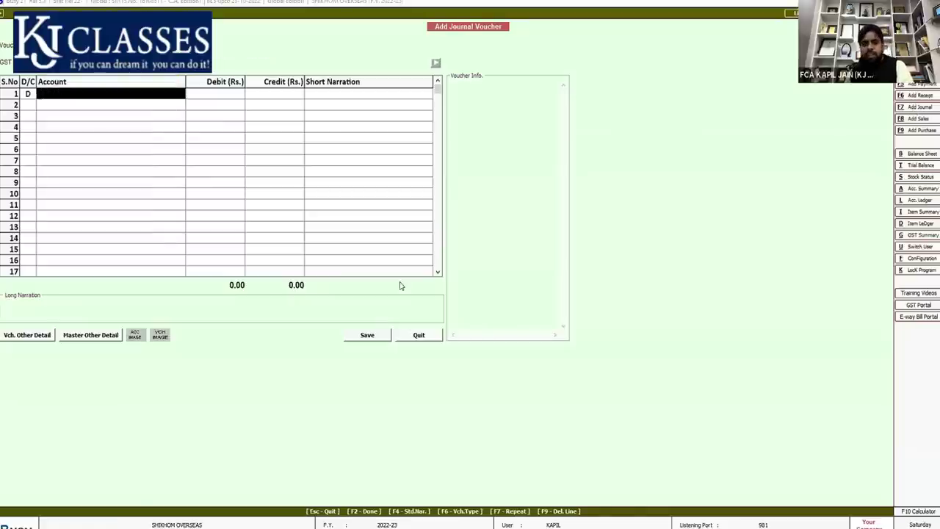
{"action": "type", "text": "atp"}
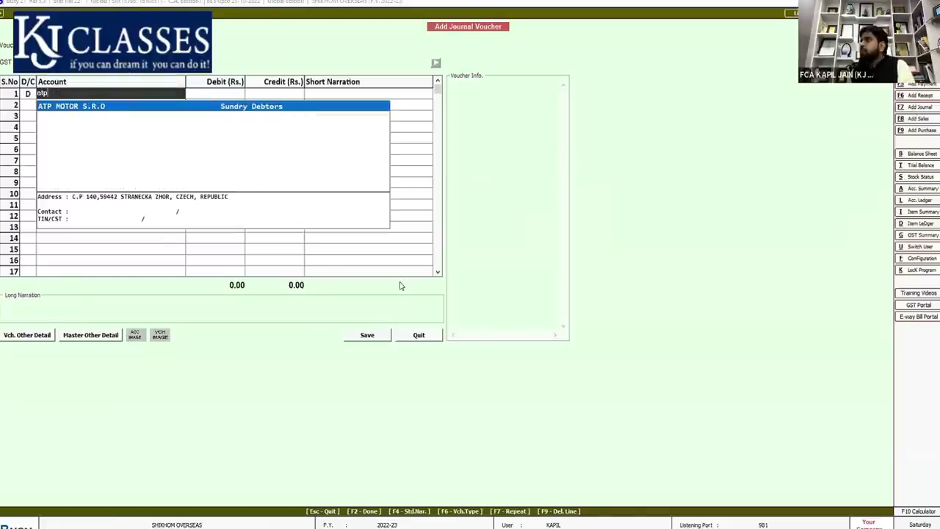
{"action": "key", "text": "Return"}
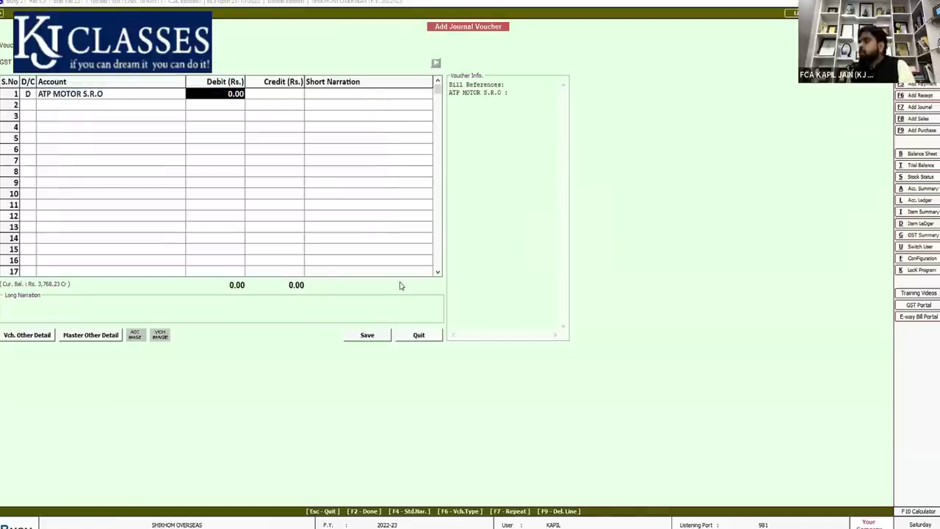
{"action": "type", "text": "3768.23"}
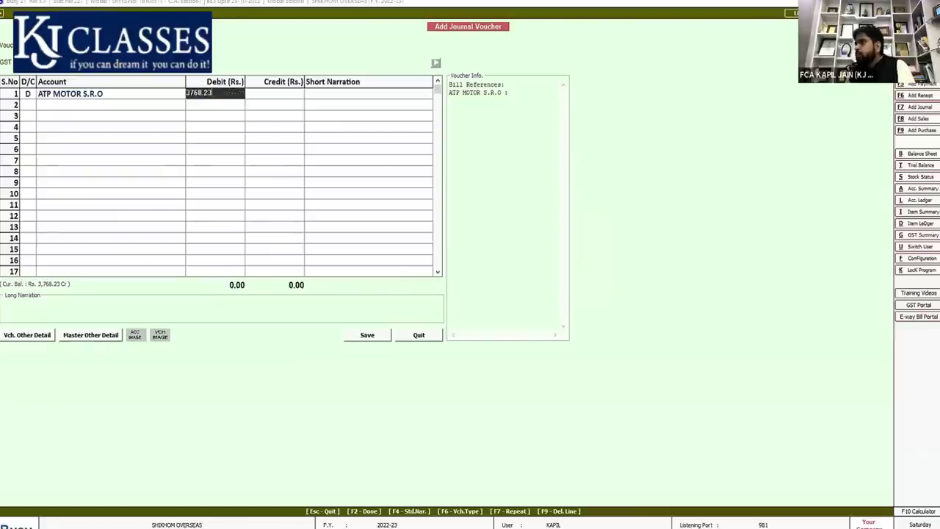
{"action": "key", "text": "Return"}
- Adjust the ATP MOTOR S.R.O debit against a new bill reference 001 and move on to the credit line
{"action": "key", "text": "Return"}
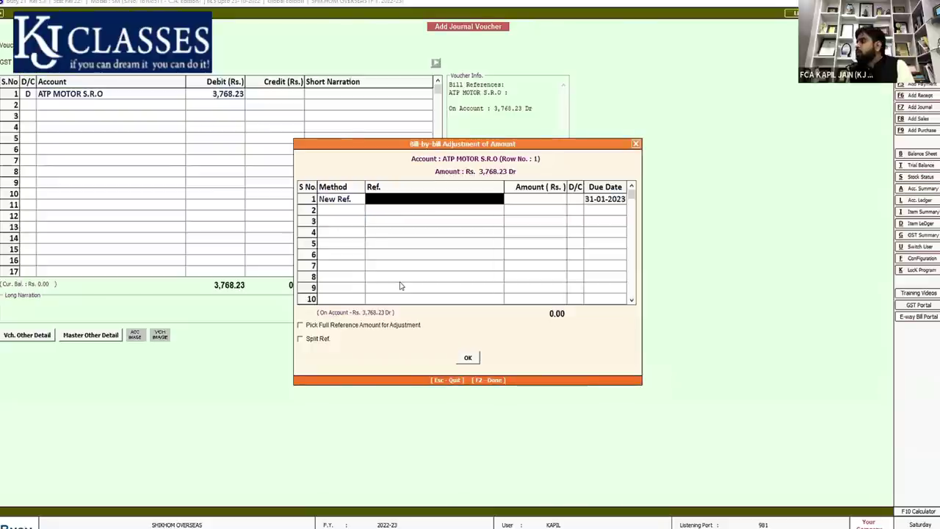
{"action": "key", "text": "Return"}
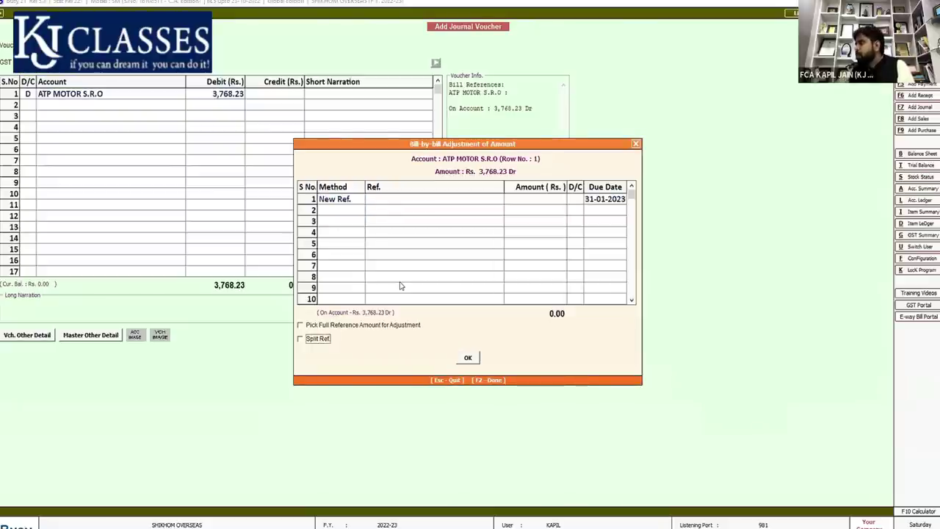
{"action": "left_click", "coordinate": [327, 199]}
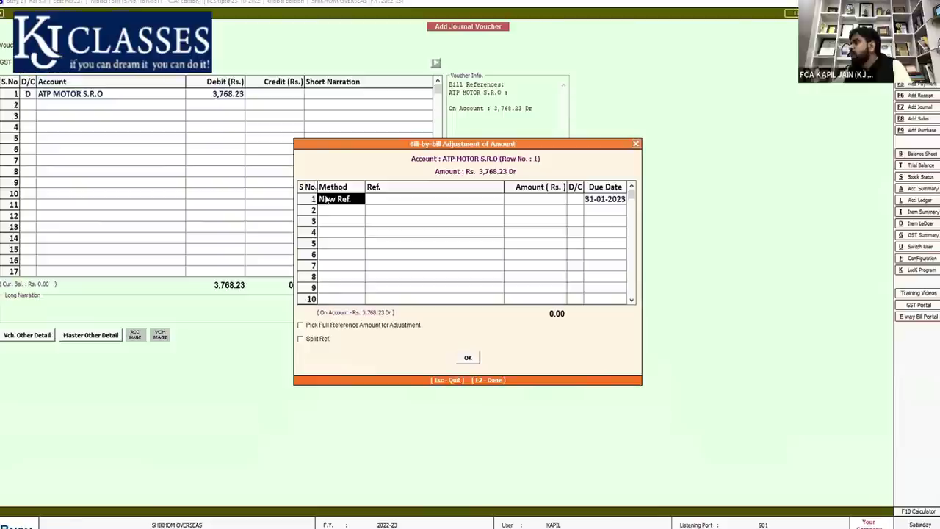
{"action": "left_click", "coordinate": [474, 360]}
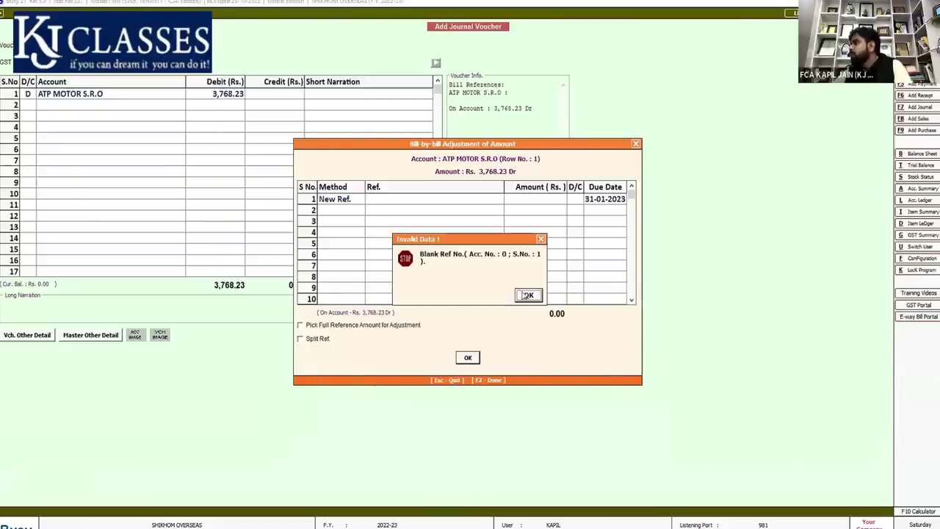
{"action": "left_click", "coordinate": [528, 295]}
{"action": "left_click", "coordinate": [397, 199]}
{"action": "type", "text": "001"}
{"action": "key", "text": "Return"}
{"action": "left_click", "coordinate": [470, 358]}
{"action": "key", "text": "Return"}
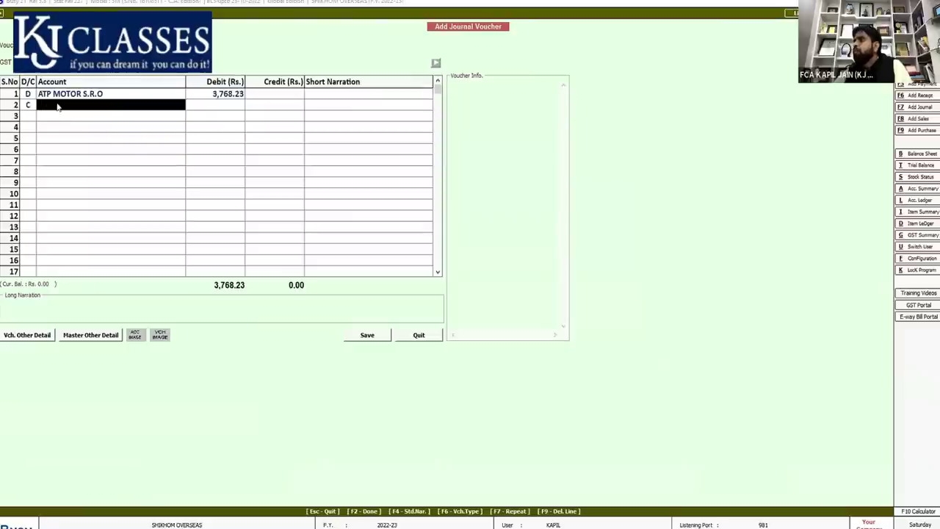
- Credit Foreign Exchange Services with 3,768.23 on the second line of the journal voucher
{"action": "type", "text": "for"}
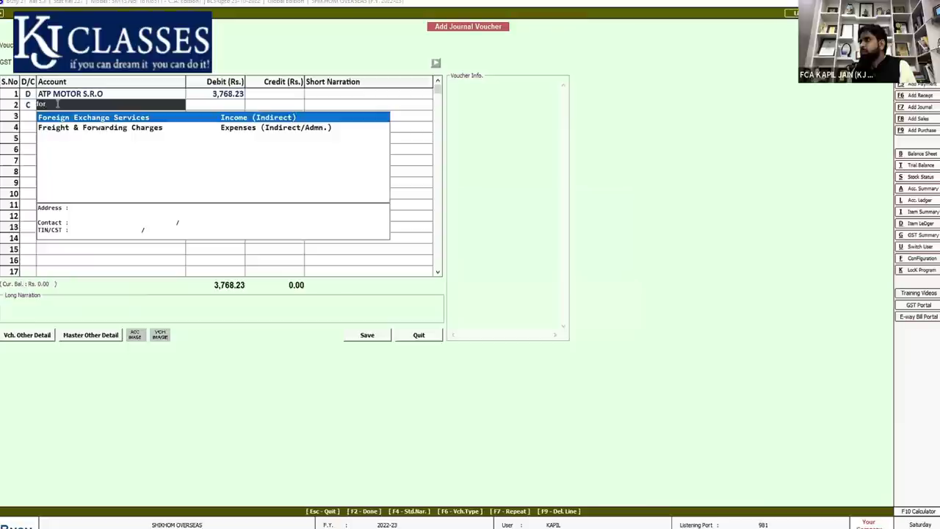
{"action": "key", "text": "BackSpace"}
{"action": "key", "text": "BackSpace"}
{"action": "key", "text": "BackSpace"}
{"action": "type", "text": "gan"}
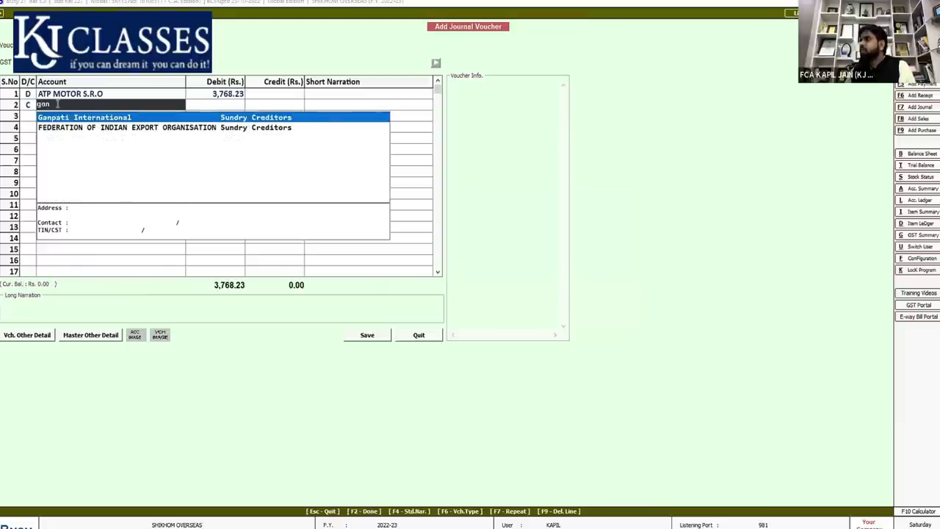
{"action": "key", "text": "BackSpace"}
{"action": "key", "text": "BackSpace"}
{"action": "key", "text": "BackSpace"}
{"action": "type", "text": "fo"}
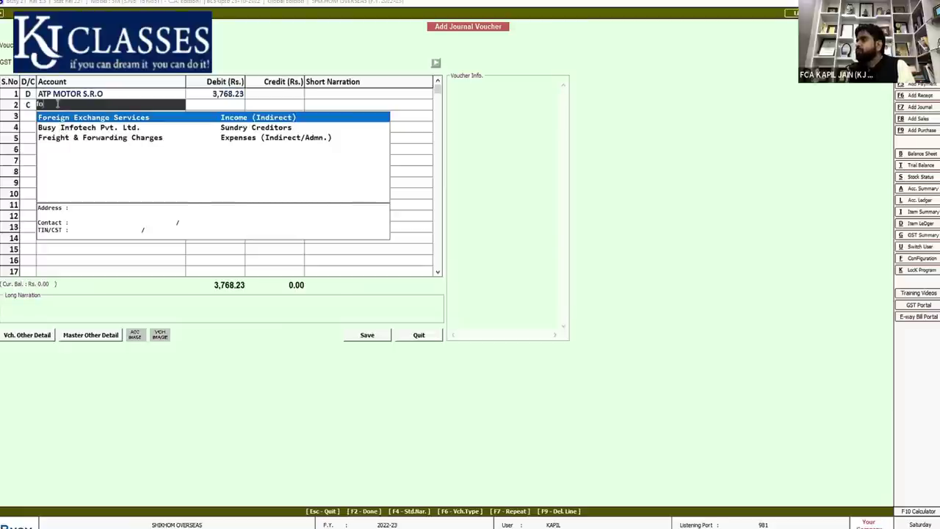
{"action": "key", "text": "Return"}
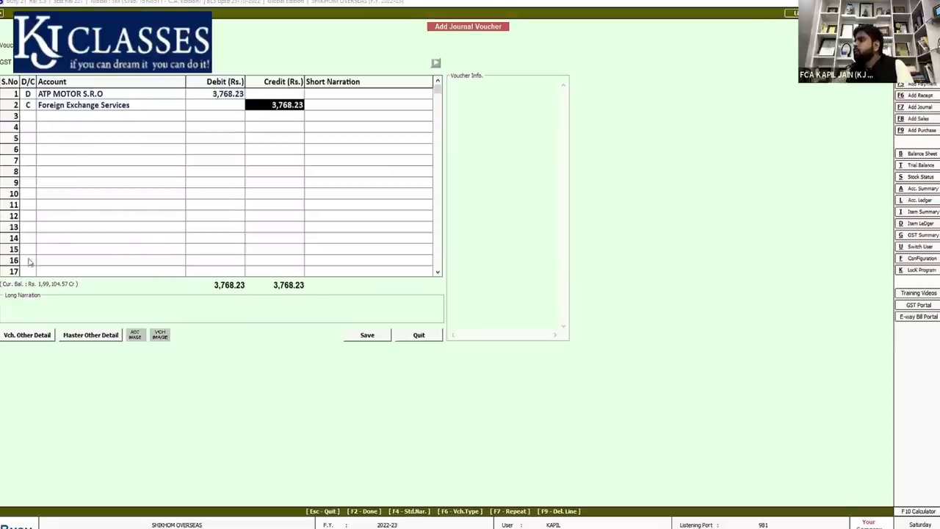
- Enter the long narration "Foreign exchange gain" and save the journal voucher
{"action": "left_click", "coordinate": [32, 299]}
{"action": "type", "text": "Foreign exchange gain"}
{"action": "key", "text": "Return"}
{"action": "key", "text": "Return"}
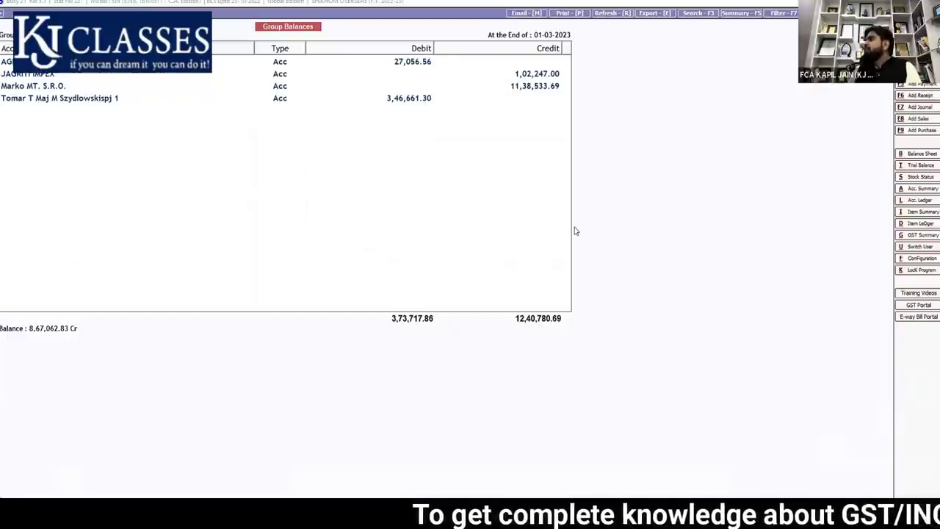
- Review the monthly summaries of the two debtors with debit balances and return to the parent group balances
{"action": "key", "text": "Return"}
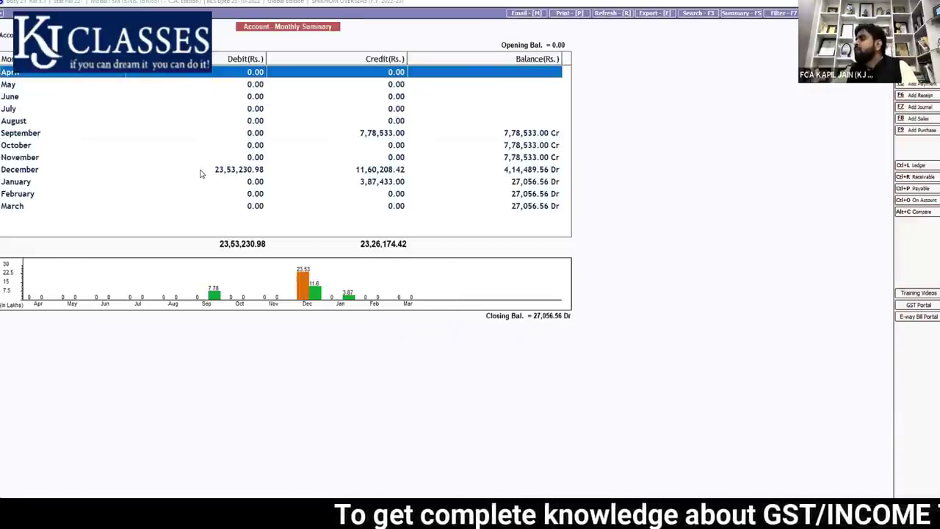
{"action": "left_click", "coordinate": [516, 182]}
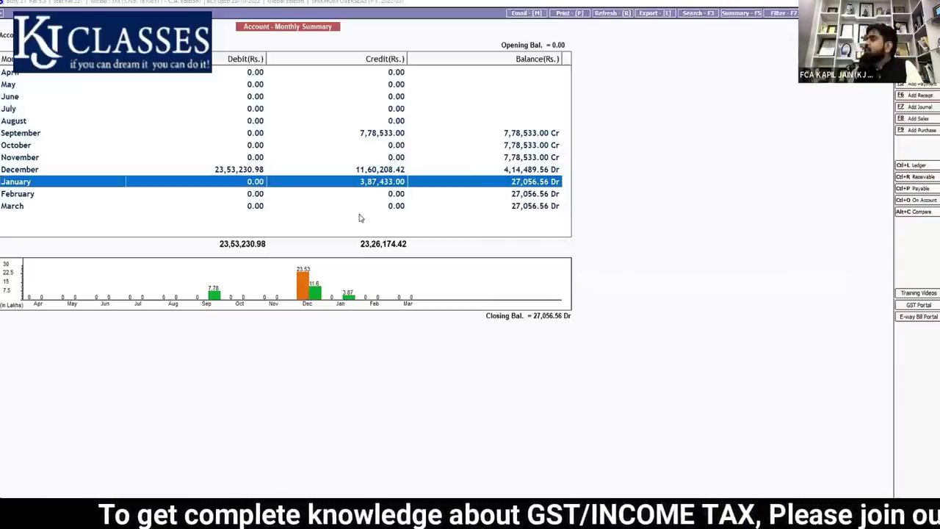
{"action": "key", "text": "Escape"}
{"action": "key", "text": "Return"}
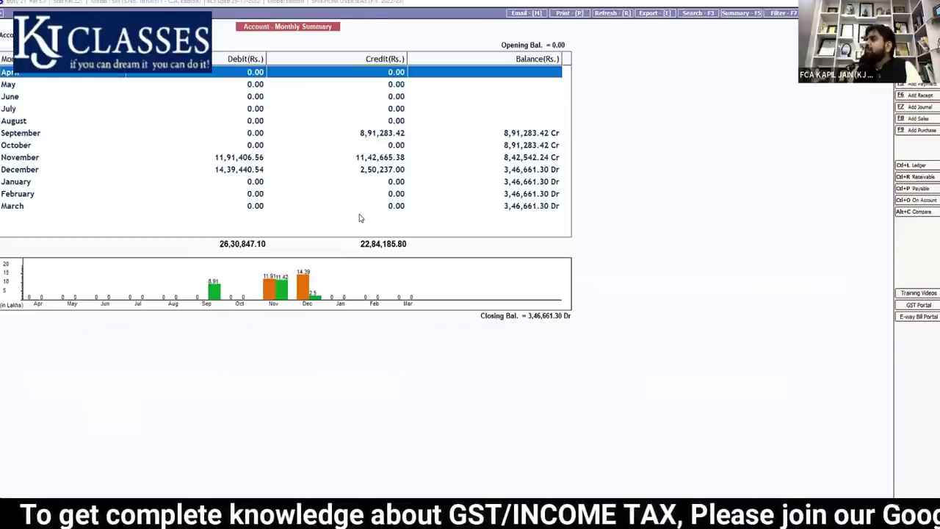
{"action": "key", "text": "Escape"}
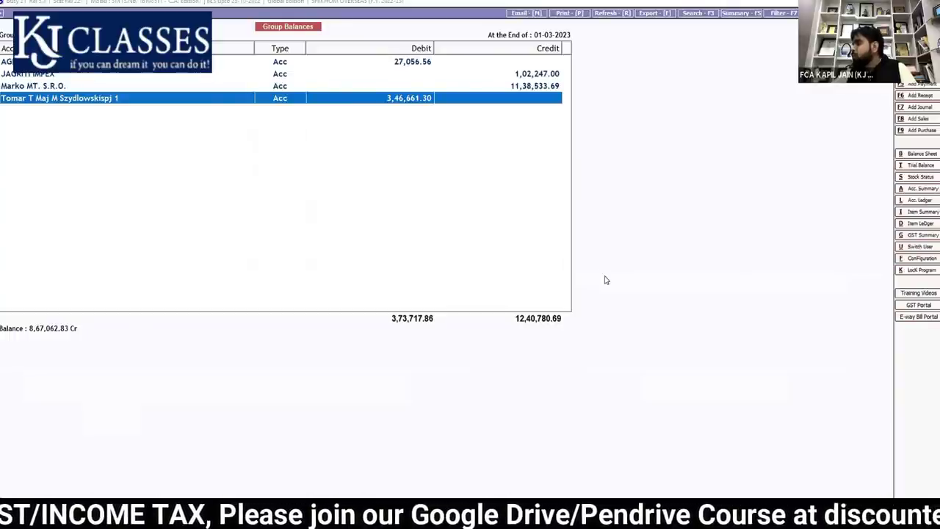
{"action": "left_click", "coordinate": [503, 171]}
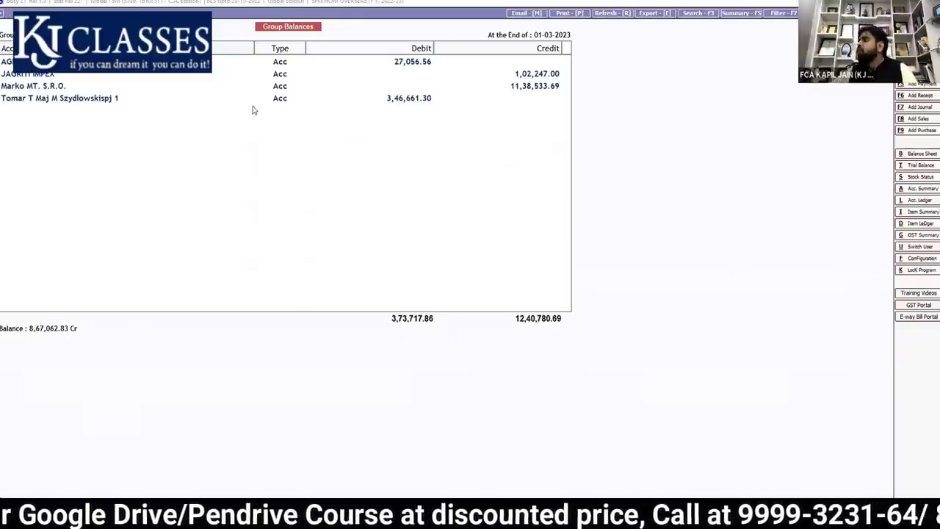
{"action": "key", "text": "Escape"}
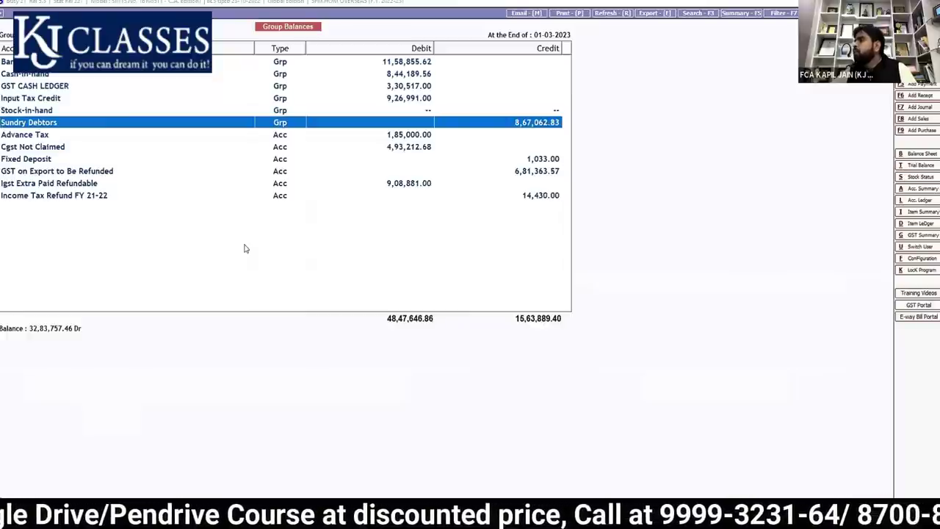
- Open the October receipt voucher from the Fixed Deposit account's monthly summary
{"action": "key", "text": "Down"}
{"action": "key", "text": "Down"}
{"action": "key", "text": "Down"}
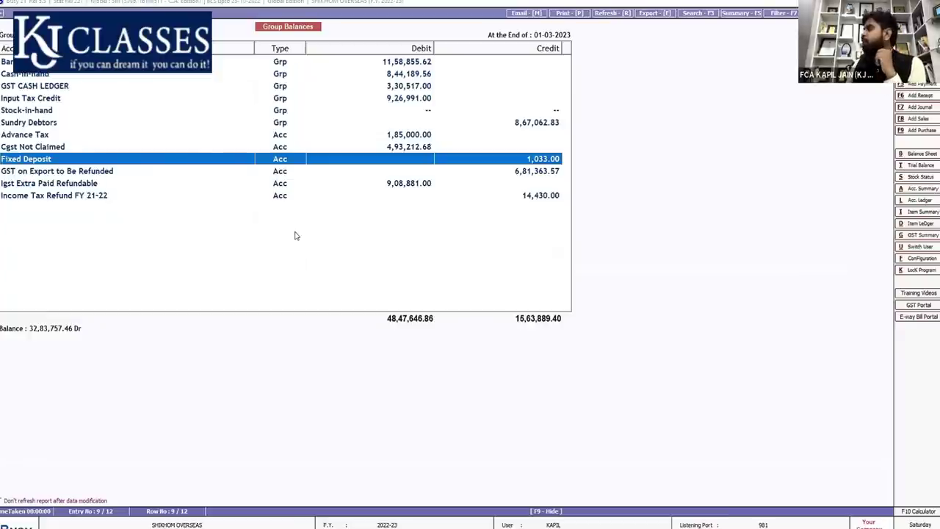
{"action": "key", "text": "Return"}
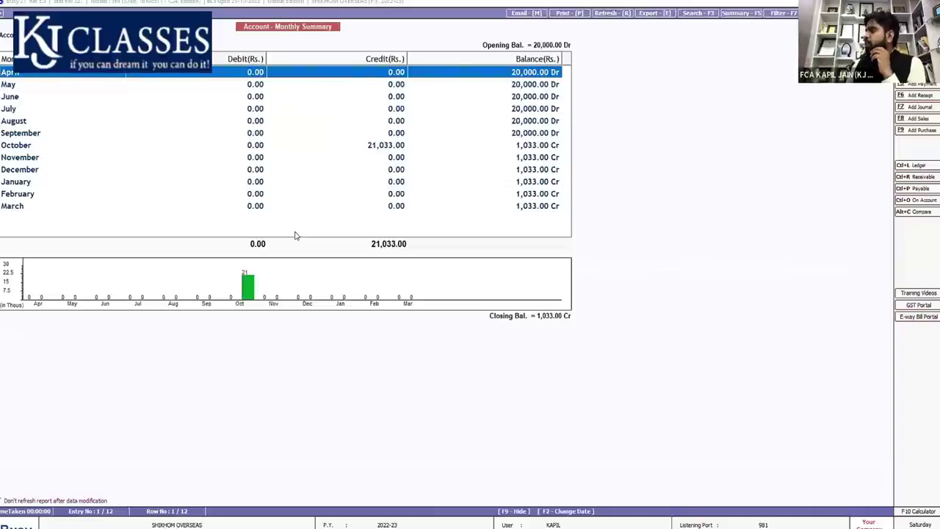
{"action": "key", "text": "Down"}
{"action": "key", "text": "Down"}
{"action": "key", "text": "Down"}
{"action": "key", "text": "Down"}
{"action": "key", "text": "Down"}
{"action": "key", "text": "Down"}
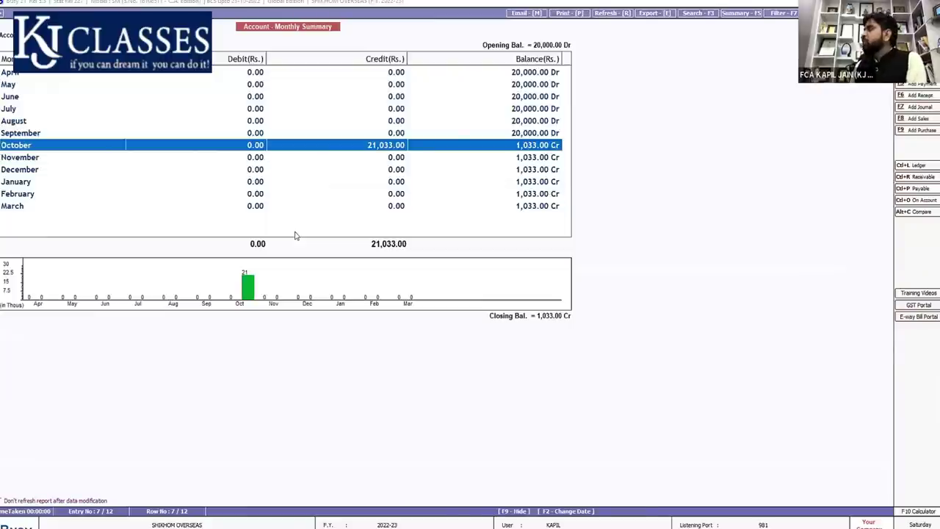
{"action": "key", "text": "Return"}
{"action": "key", "text": "Return"}
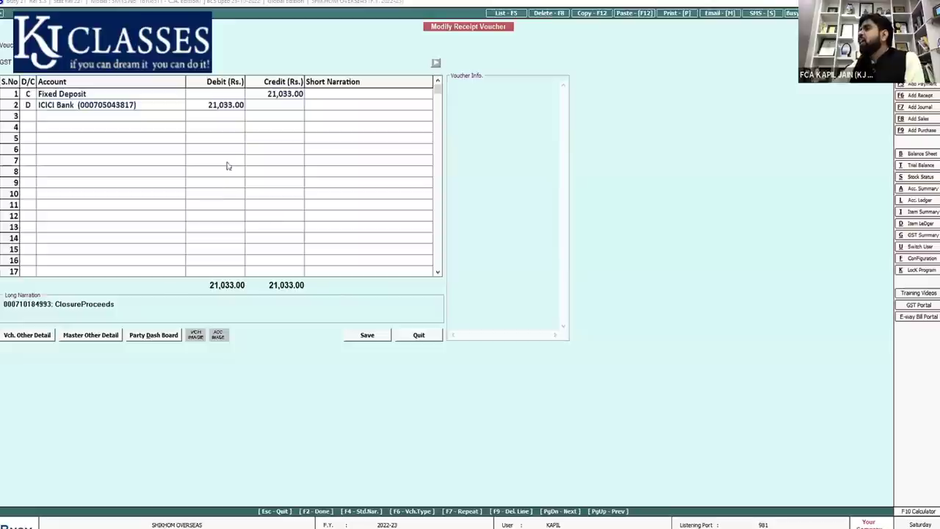
- Set the Fixed Deposit credit in the receipt voucher to 20,000
{"action": "left_click", "coordinate": [277, 96]}
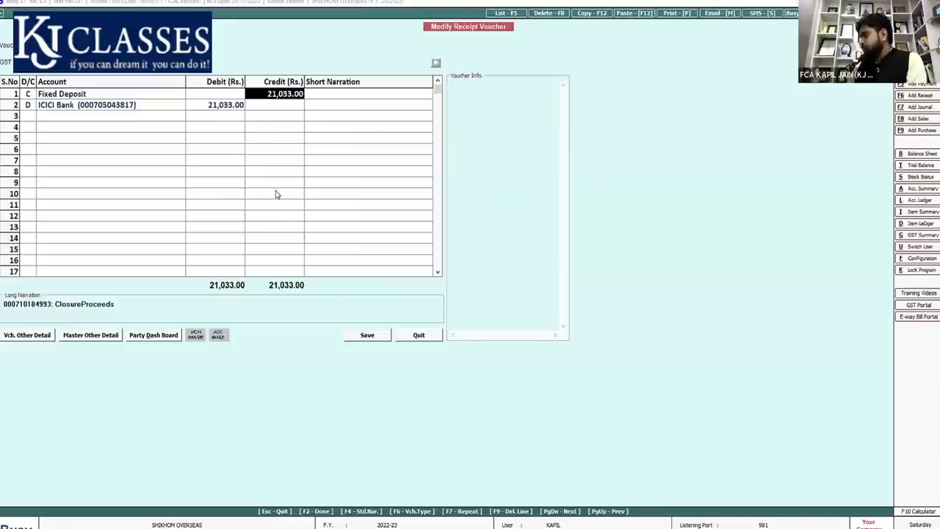
{"action": "type", "text": "20000"}
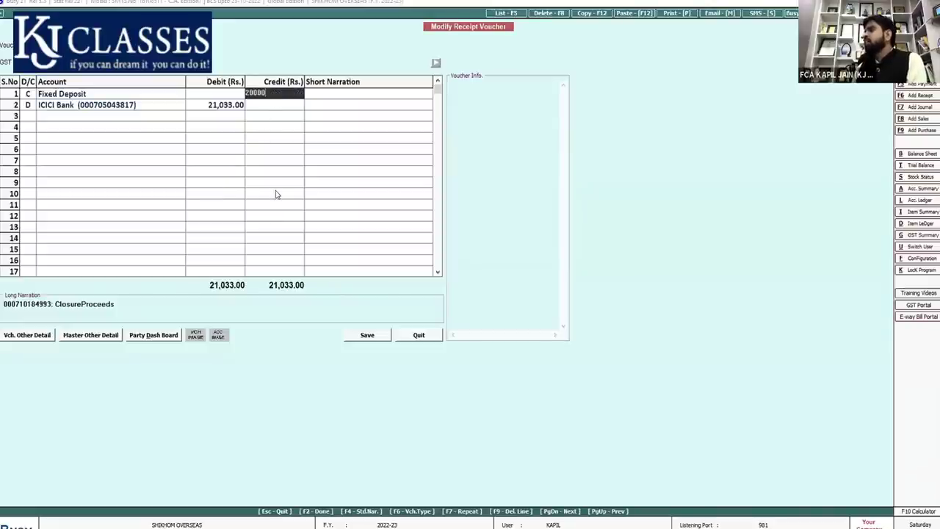
{"action": "key", "text": "Return"}
{"action": "key", "text": "Return"}
{"action": "key", "text": "Return"}
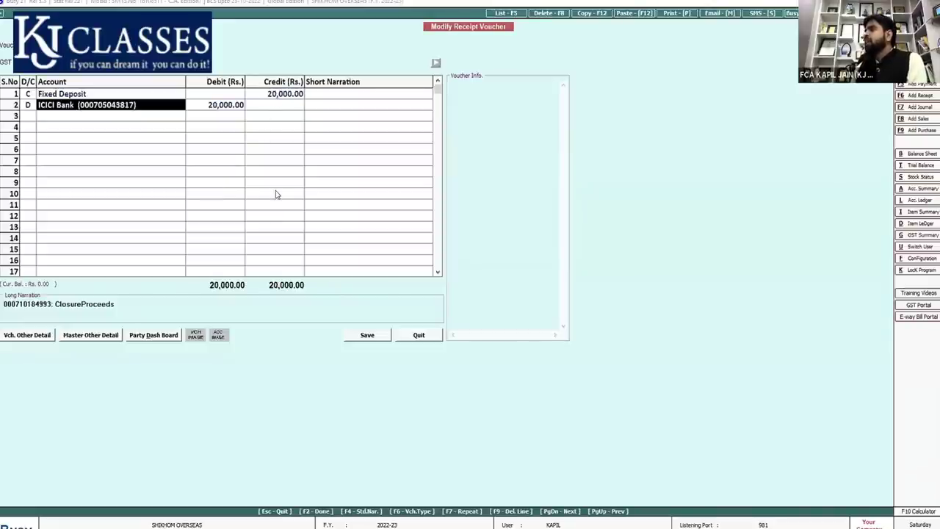
- Set the ICICI Bank debit to 21,033 and look up an interest account for the third line's credit
{"action": "key", "text": "Return"}
{"action": "type", "text": "21033"}
{"action": "key", "text": "Return"}
{"action": "key", "text": "Return"}
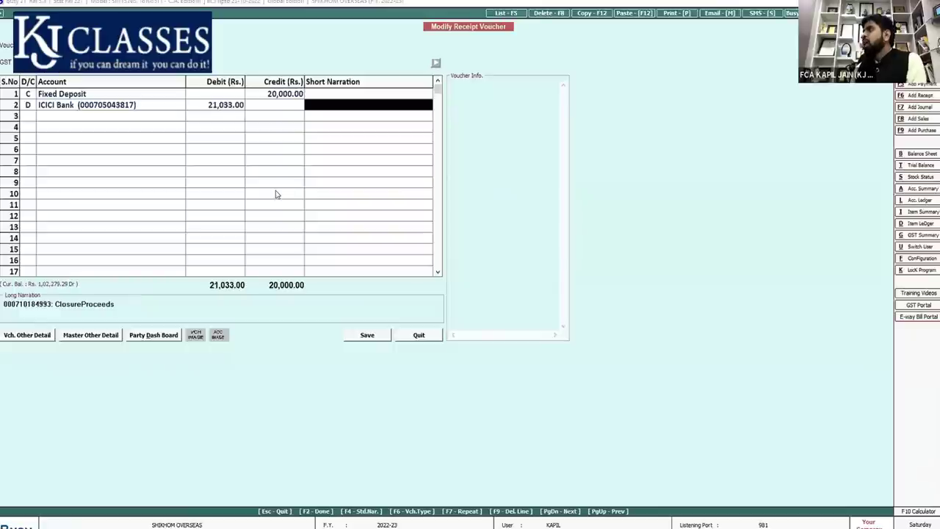
{"action": "key", "text": "Return"}
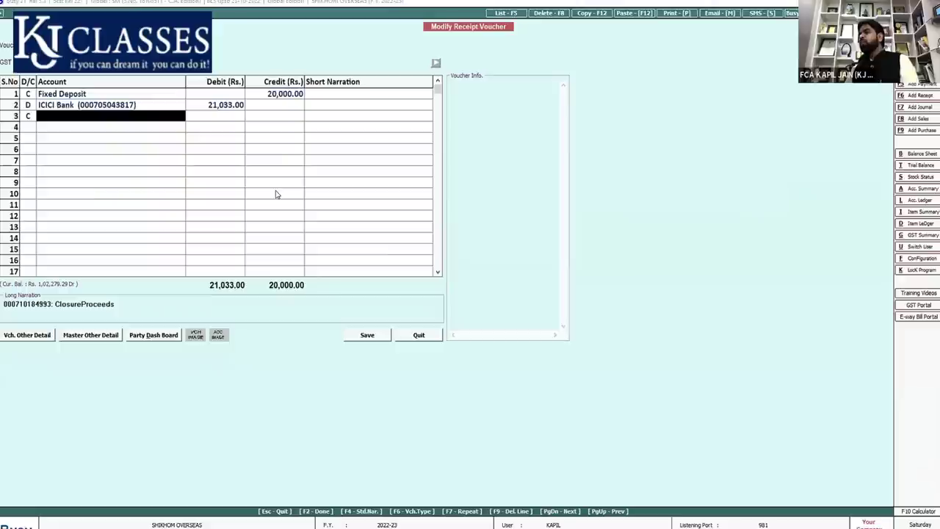
{"action": "type", "text": "inter"}
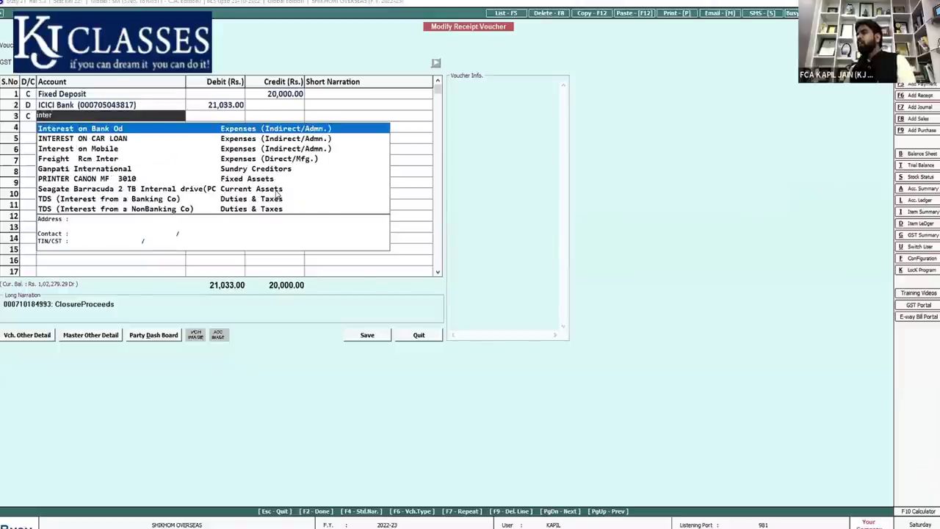
{"action": "type", "text": "es"}
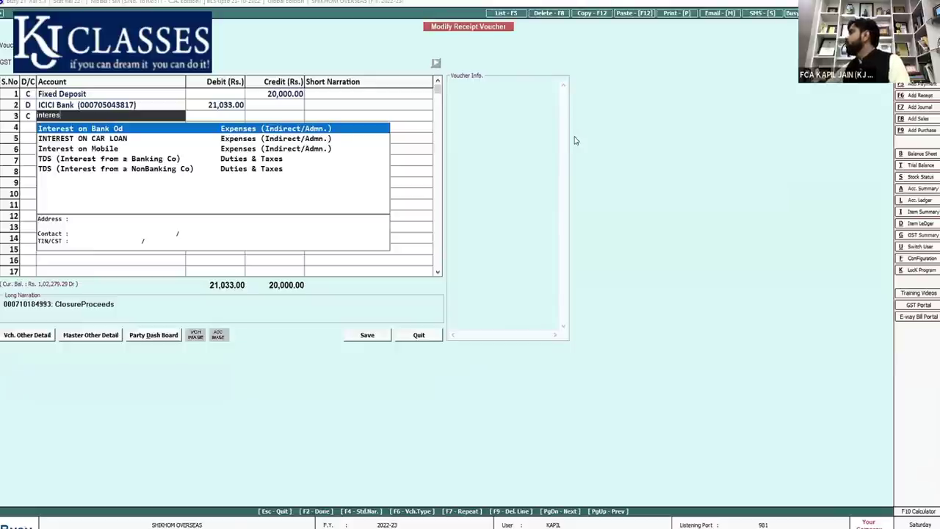
{"action": "left_click", "coordinate": [916, 107]}
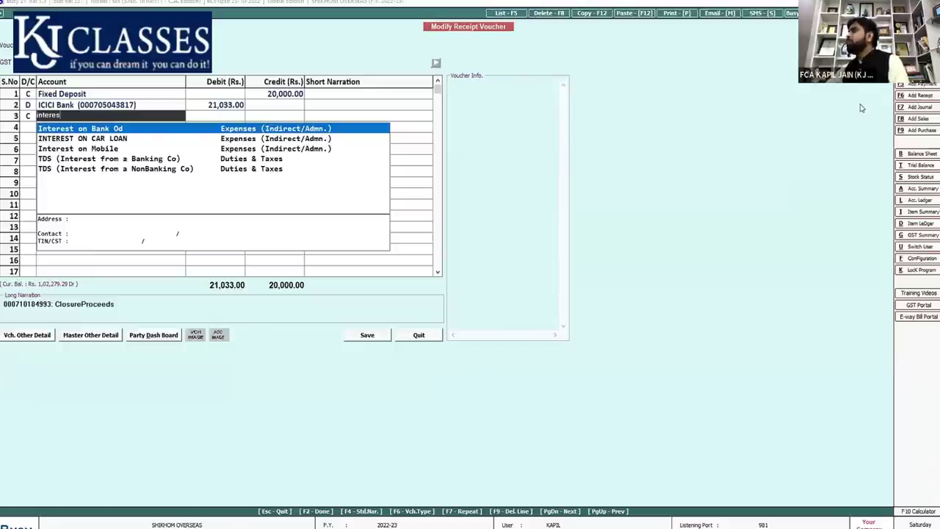
{"action": "key", "text": "Return"}
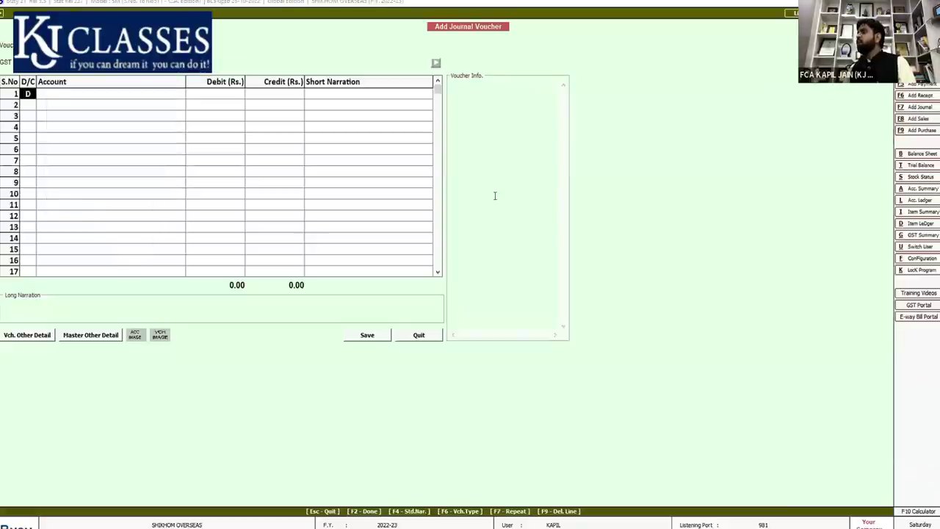
{"action": "key", "text": "Escape"}
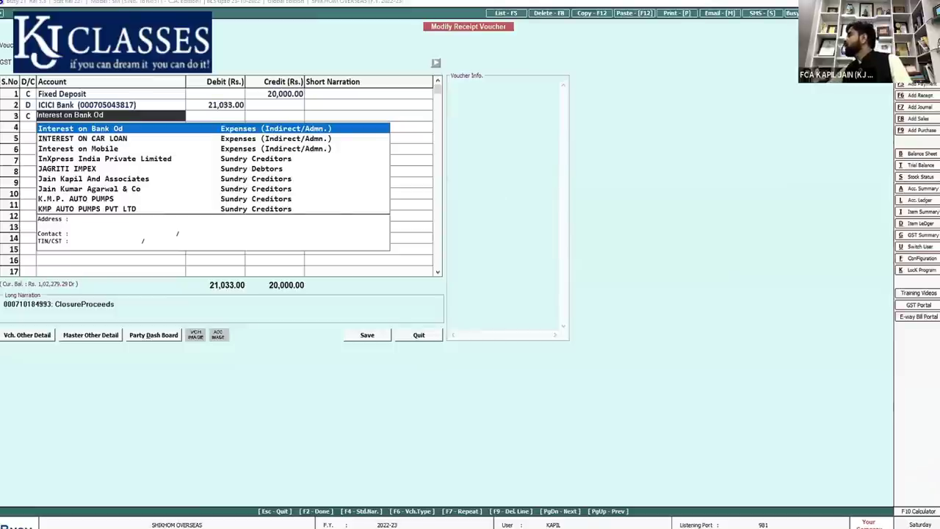
- Create the account Interest on Fixed Deposit under Income (Indirect) for the third line and save the receipt voucher
{"action": "key", "text": "F3"}
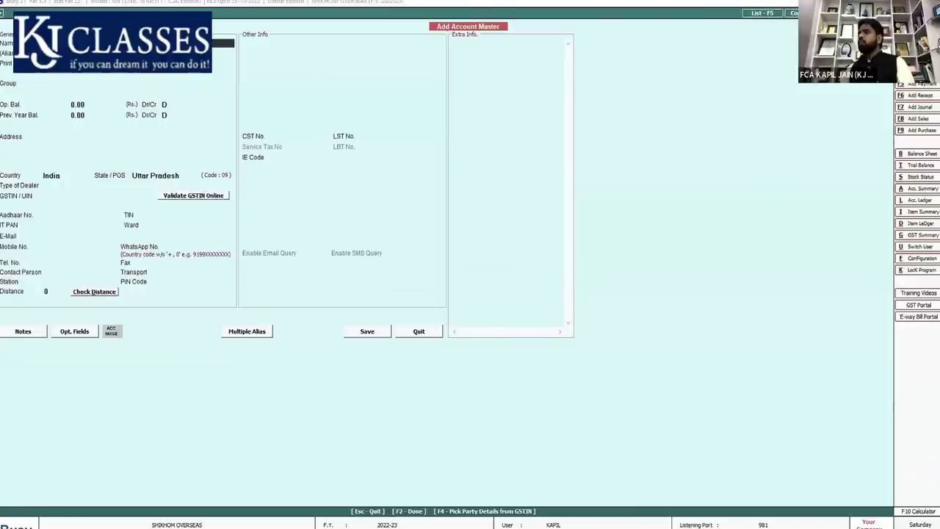
{"action": "key", "text": "Return"}
{"action": "key", "text": "Return"}
{"action": "key", "text": "Return"}
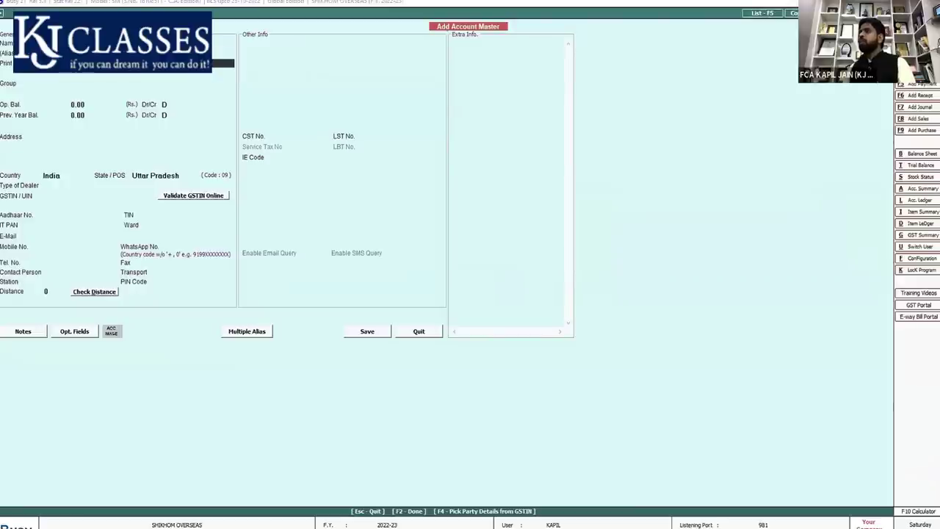
{"action": "type", "text": "indi"}
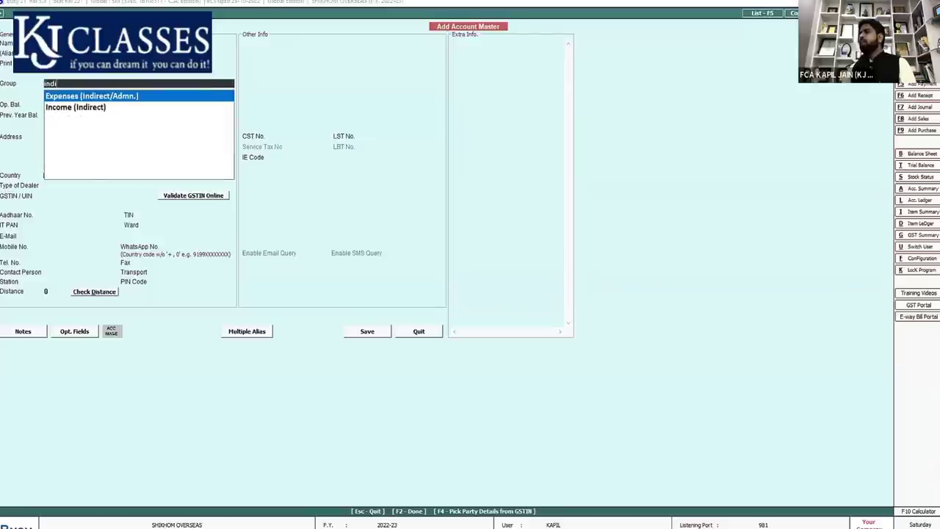
{"action": "key", "text": "Down"}
{"action": "key", "text": "Return"}
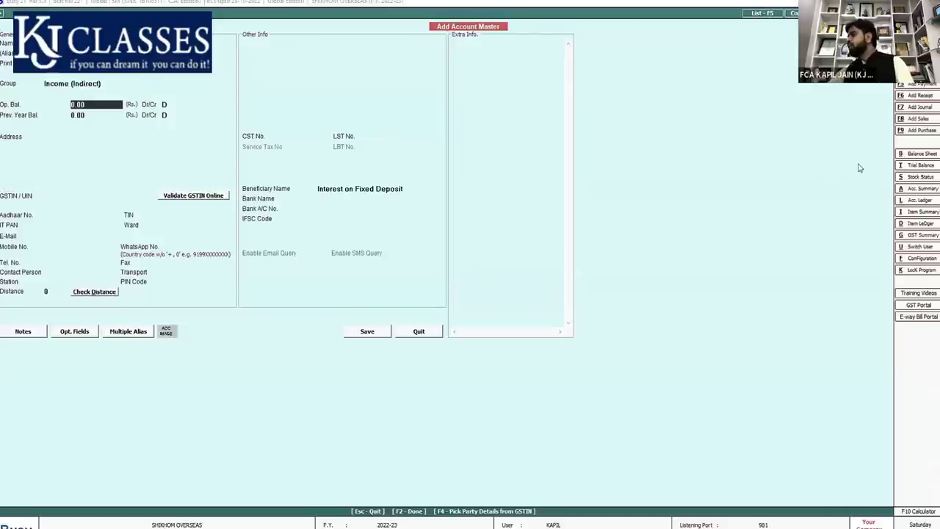
{"action": "left_click", "coordinate": [367, 332]}
{"action": "left_click", "coordinate": [353, 337]}
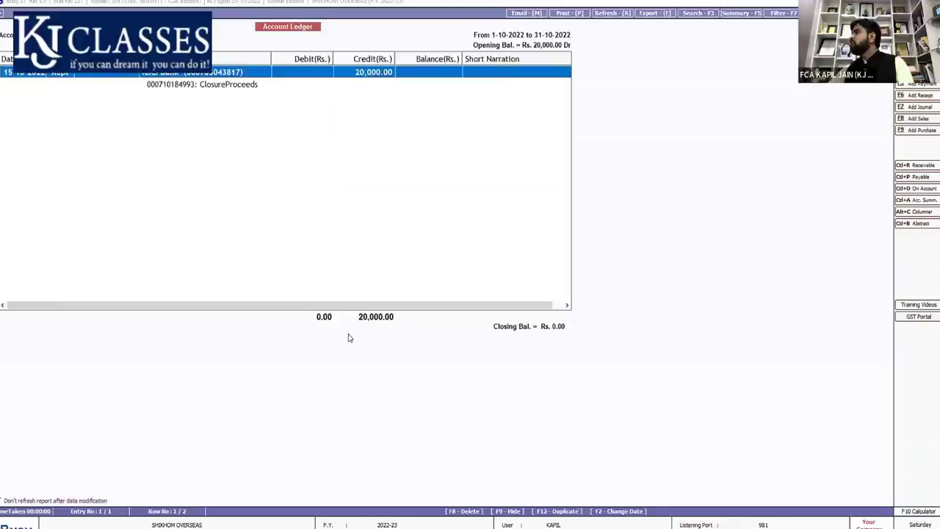
- Return to the group balances and review the monthly summary of GST on Export to Be Refunded
{"action": "key", "text": "Escape"}
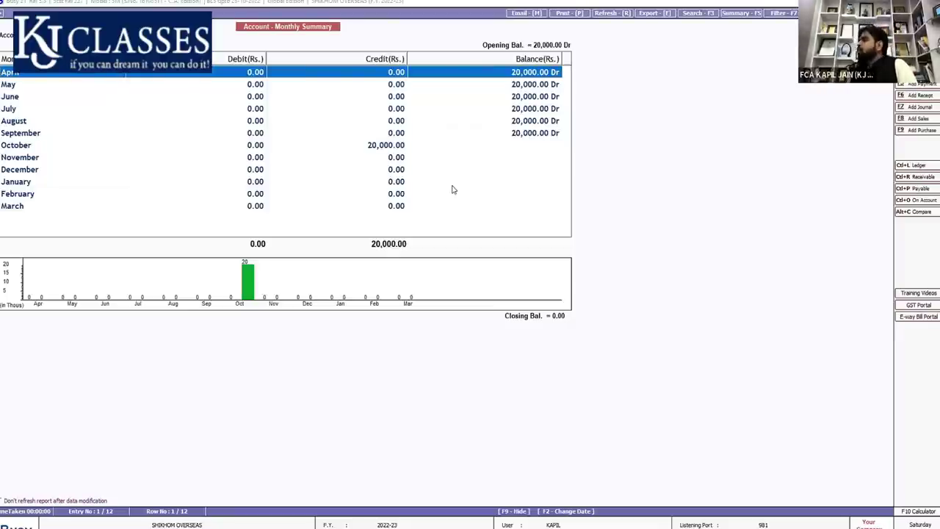
{"action": "key", "text": "Escape"}
{"action": "key", "text": "Down"}
{"action": "key", "text": "Down"}
{"action": "key", "text": "Down"}
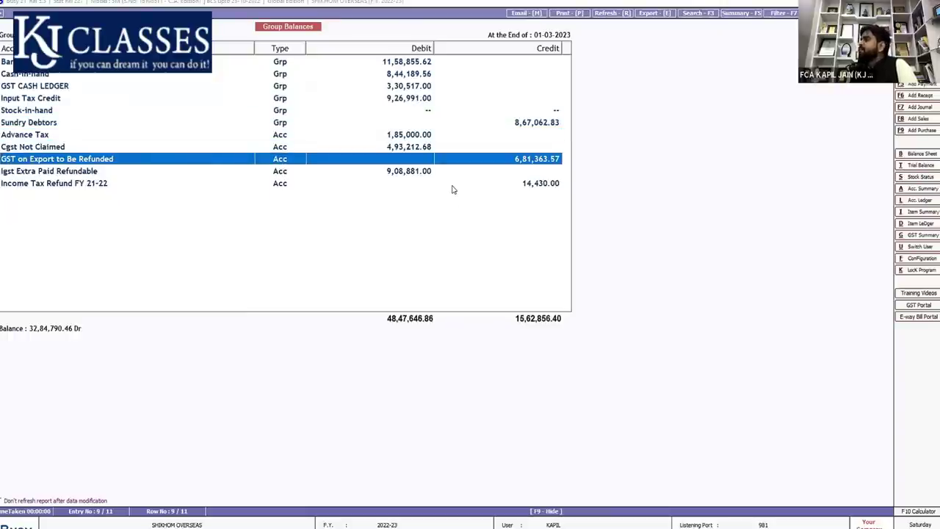
{"action": "key", "text": "Return"}
{"action": "key", "text": "Escape"}
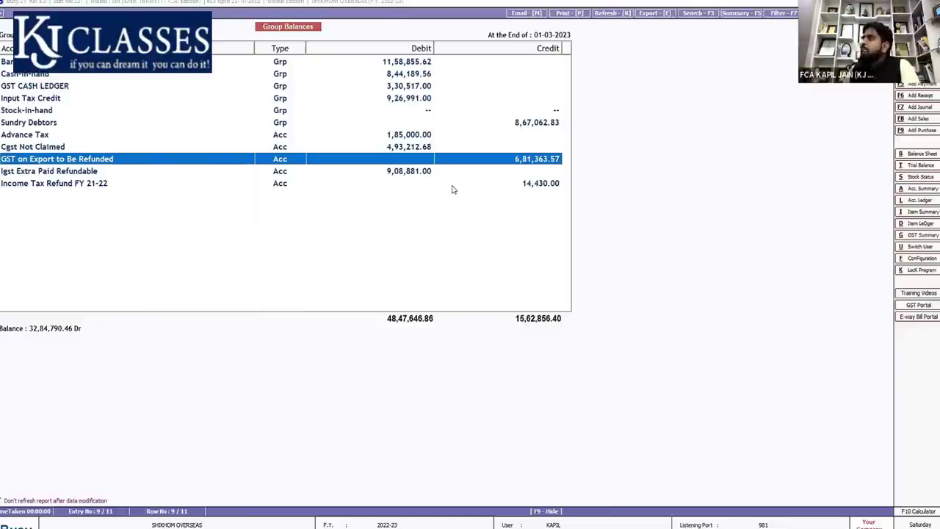
{"action": "key", "text": "Return"}
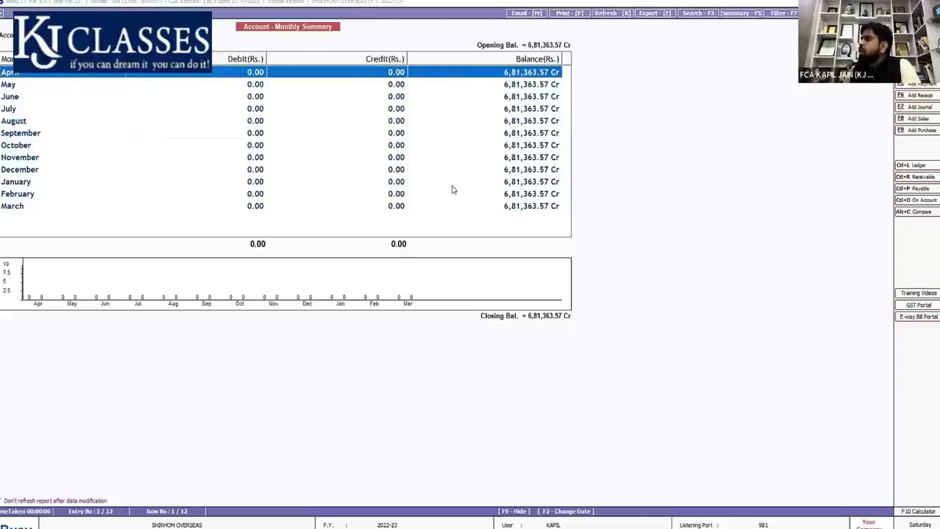
{"action": "key", "text": "Escape"}
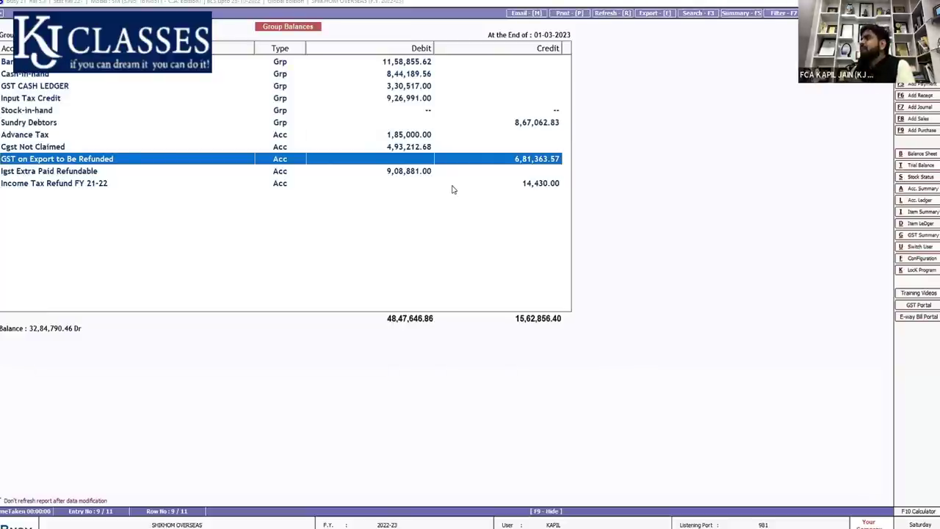
- Check the months of GST on Export to Be Refunded and reopen the Current Assets balances from the balance sheet
{"action": "key", "text": "Return"}
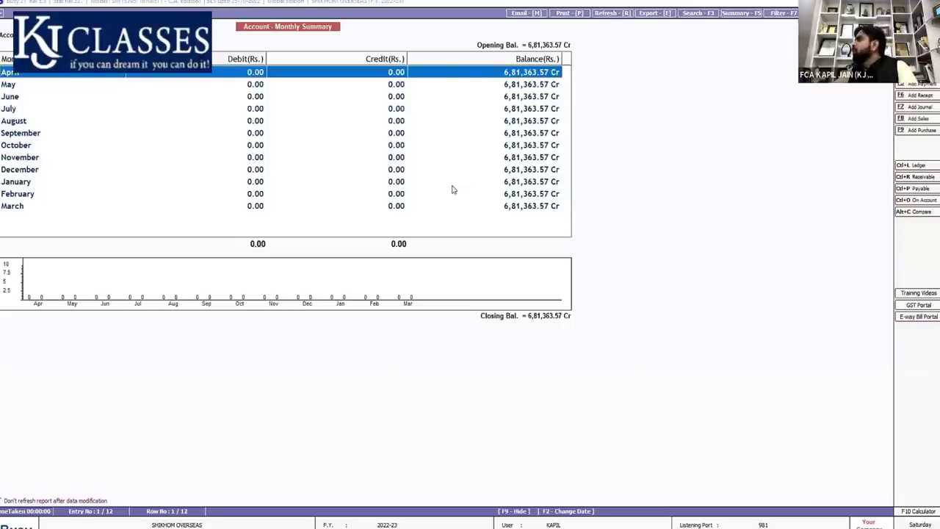
{"action": "key", "text": "Escape"}
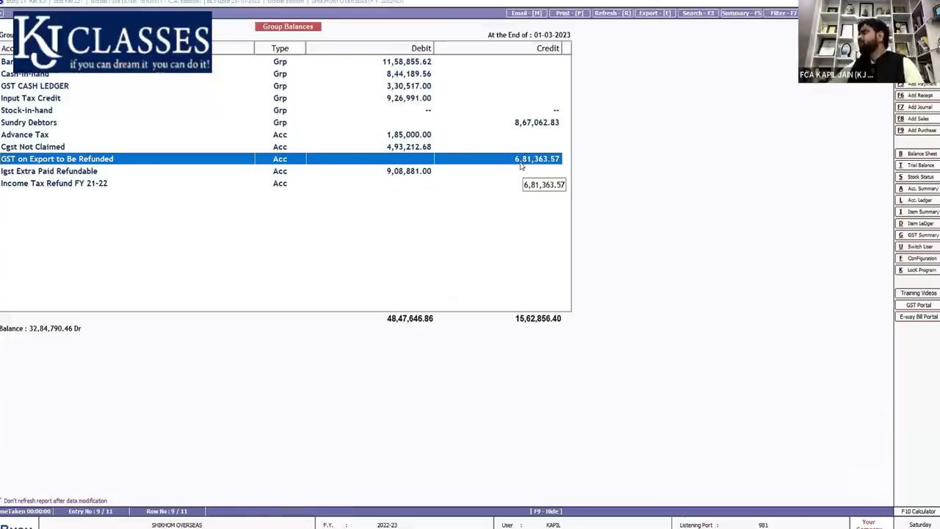
{"action": "key", "text": "Escape"}
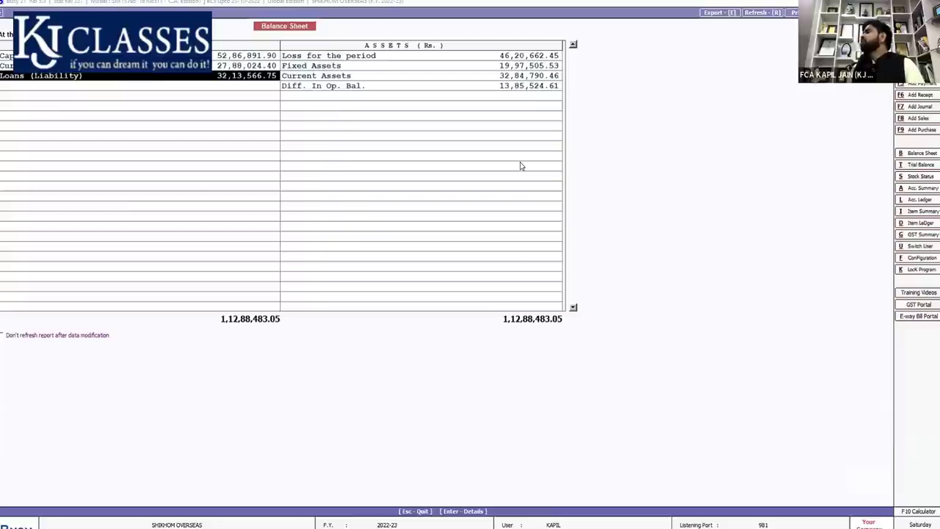
{"action": "key", "text": "Right"}
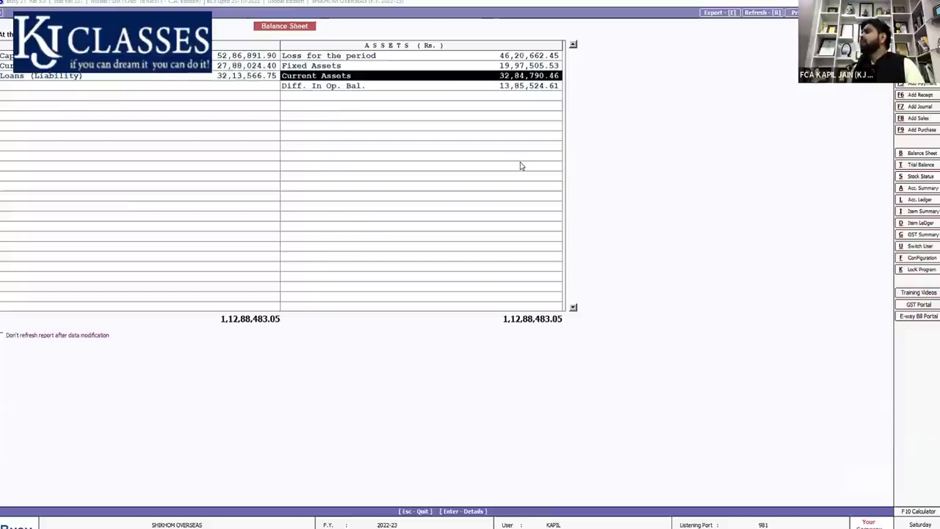
{"action": "key", "text": "Return"}
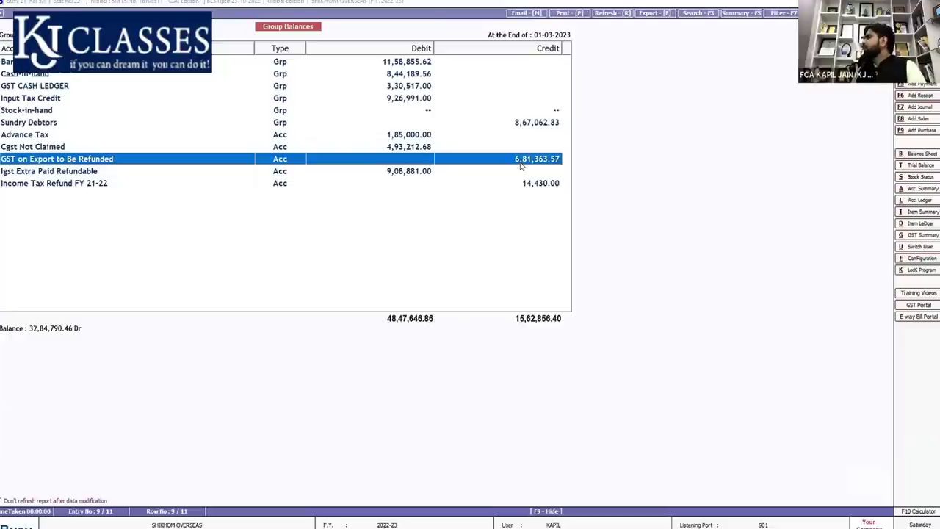
- Open the November receipt voucher behind the Income Tax Refund FY 21-22 balance
{"action": "key", "text": "Down"}
{"action": "key", "text": "Down"}
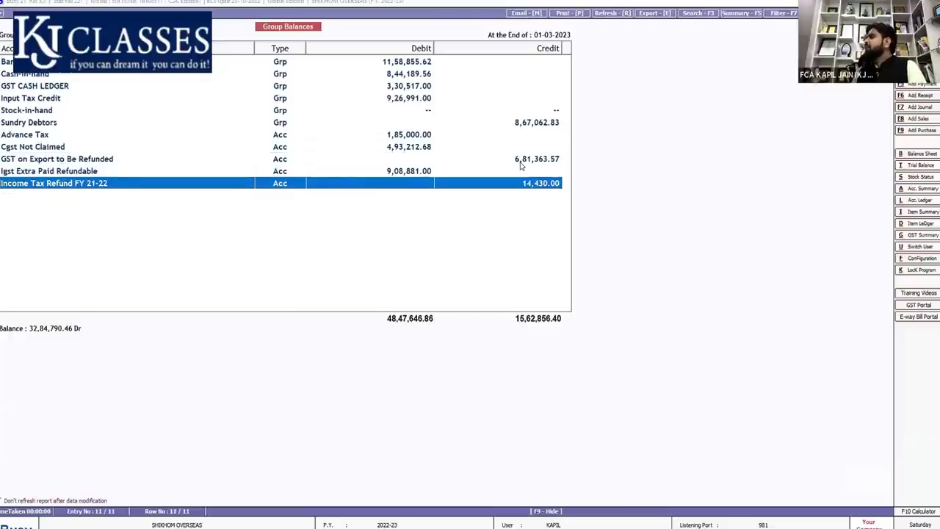
{"action": "key", "text": "Return"}
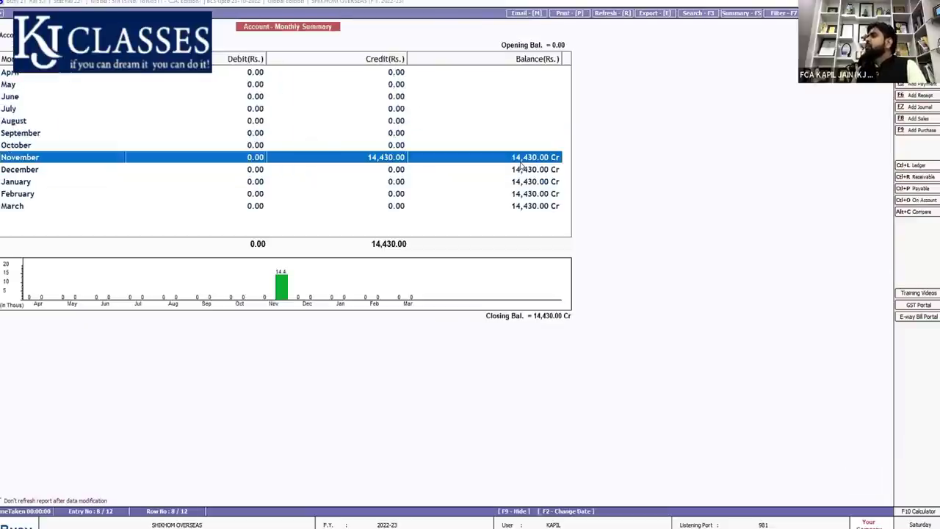
{"action": "key", "text": "Return"}
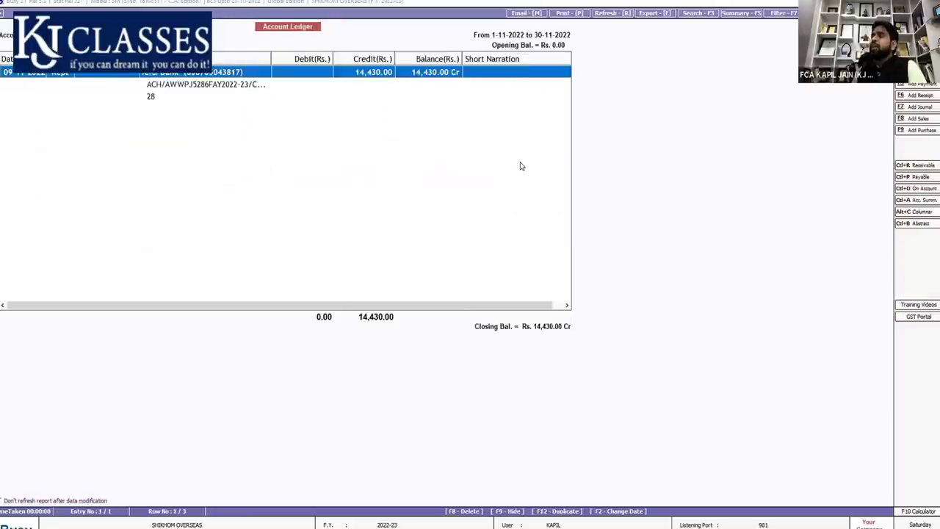
{"action": "key", "text": "Return"}
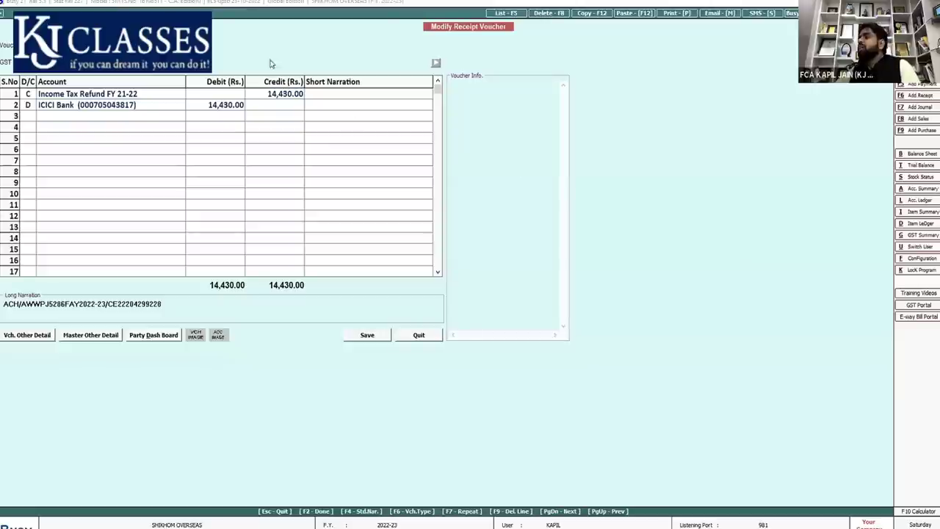
- Move the Income Tax Refund FY 21-22 account to the Capital Account group and save both the account and the receipt voucher
{"action": "left_click", "coordinate": [112, 94]}
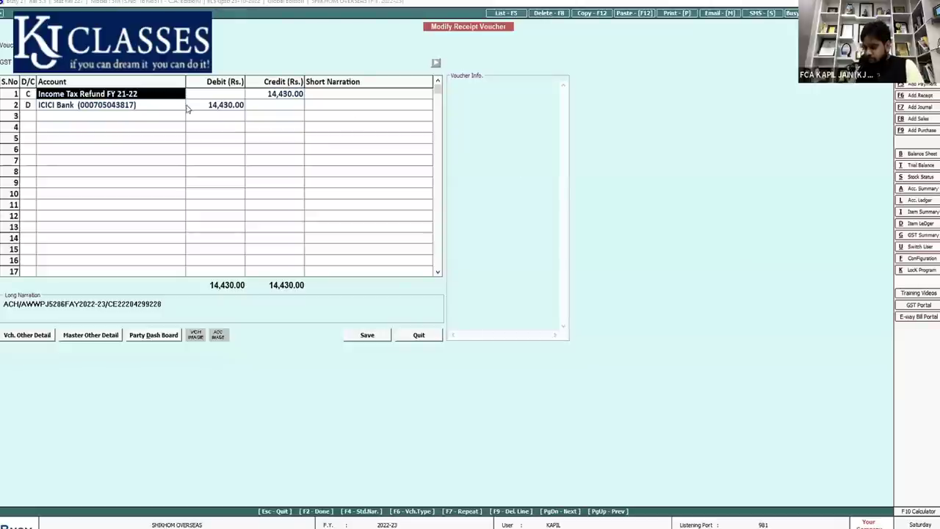
{"action": "key", "text": "ctrl+Return"}
{"action": "left_click", "coordinate": [58, 85]}
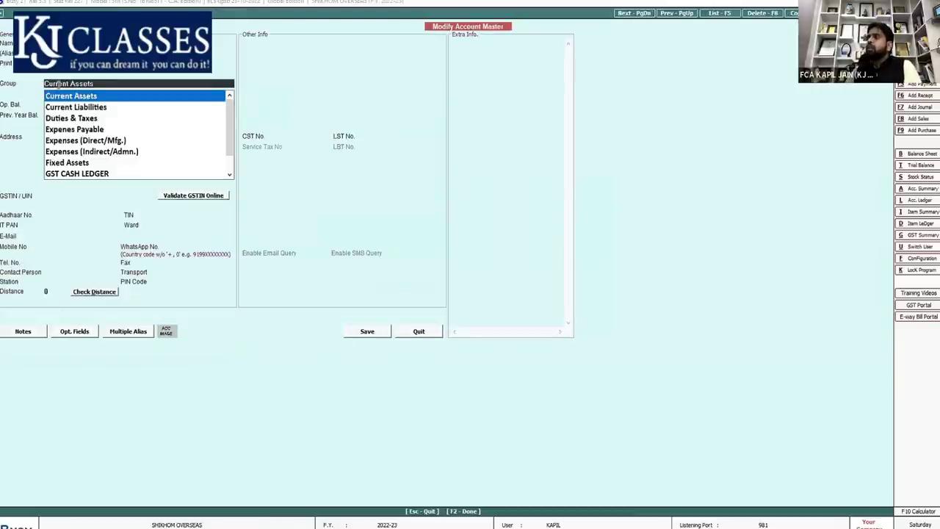
{"action": "key", "text": "BackSpace"}
{"action": "key", "text": "BackSpace"}
{"action": "key", "text": "BackSpace"}
{"action": "key", "text": "BackSpace"}
{"action": "key", "text": "BackSpace"}
{"action": "key", "text": "BackSpace"}
{"action": "key", "text": "BackSpace"}
{"action": "key", "text": "BackSpace"}
{"action": "key", "text": "BackSpace"}
{"action": "key", "text": "BackSpace"}
{"action": "key", "text": "BackSpace"}
{"action": "key", "text": "BackSpace"}
{"action": "key", "text": "BackSpace"}
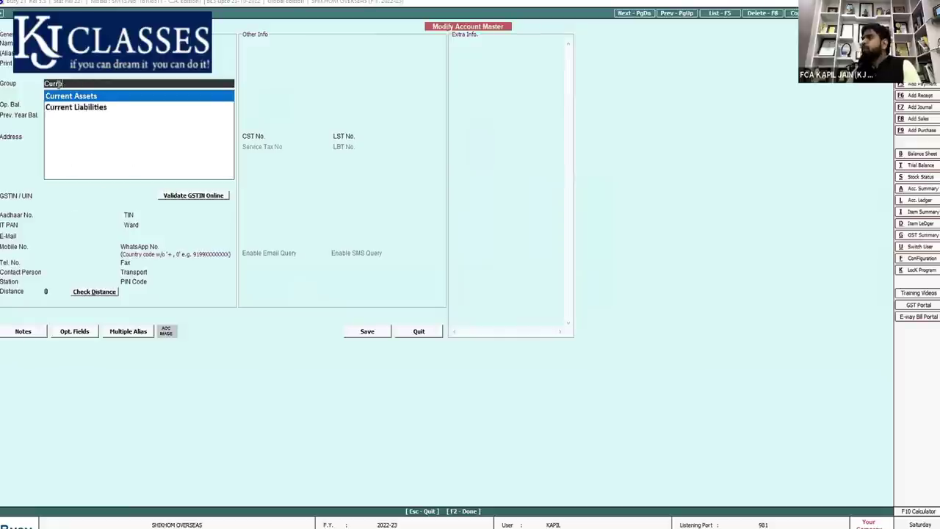
{"action": "type", "text": "ap"}
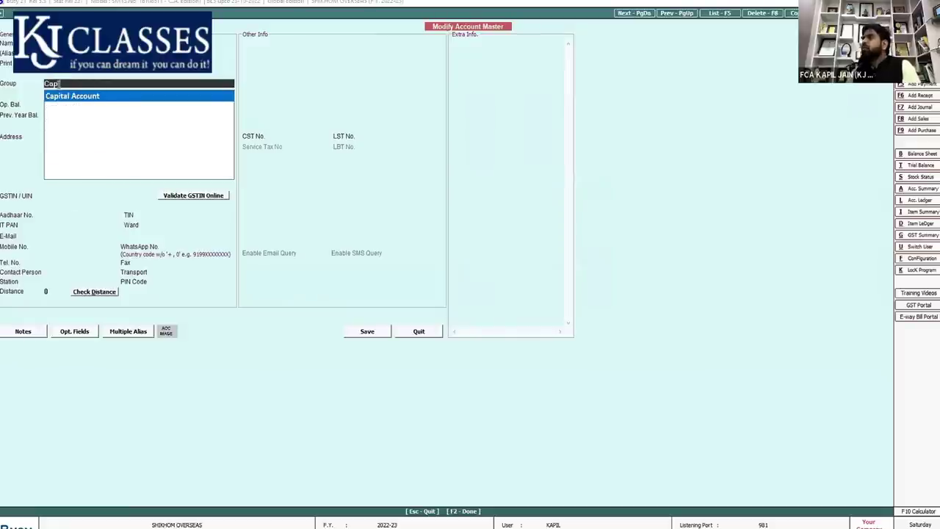
{"action": "key", "text": "Return"}
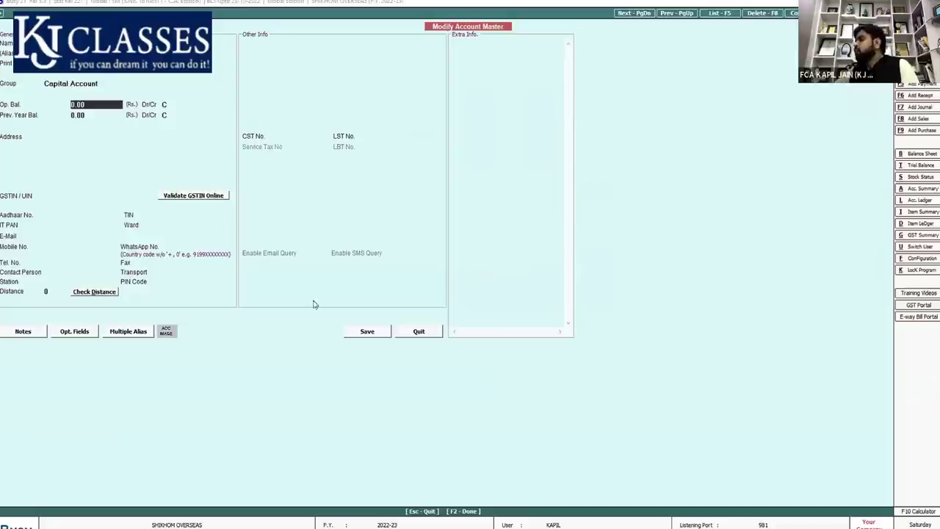
{"action": "left_click", "coordinate": [375, 332]}
{"action": "left_click", "coordinate": [371, 335]}
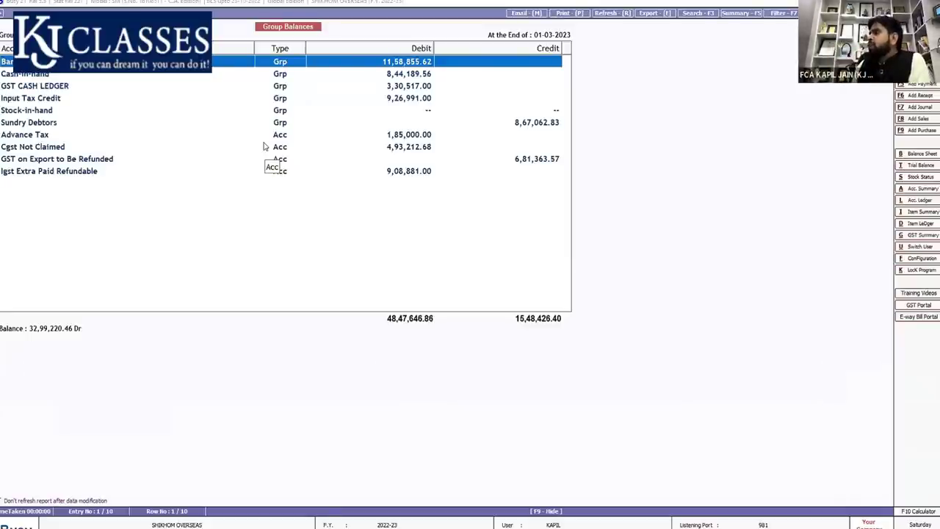
- Go through the current asset accounts and review the monthly summary of Cgst Not Claimed
{"action": "key", "text": "Down"}
{"action": "key", "text": "Down"}
{"action": "key", "text": "Down"}
{"action": "key", "text": "Down"}
{"action": "key", "text": "Down"}
{"action": "key", "text": "Down"}
{"action": "key", "text": "Down"}
{"action": "key", "text": "Down"}
{"action": "key", "text": "Down"}
{"action": "key", "text": "Up"}
{"action": "key", "text": "Up"}
{"action": "key", "text": "Up"}
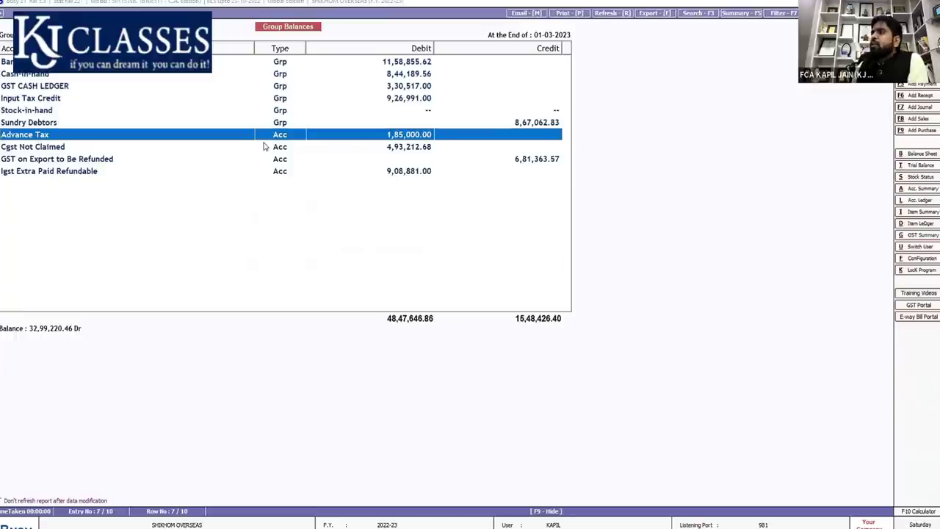
{"action": "key", "text": "Down"}
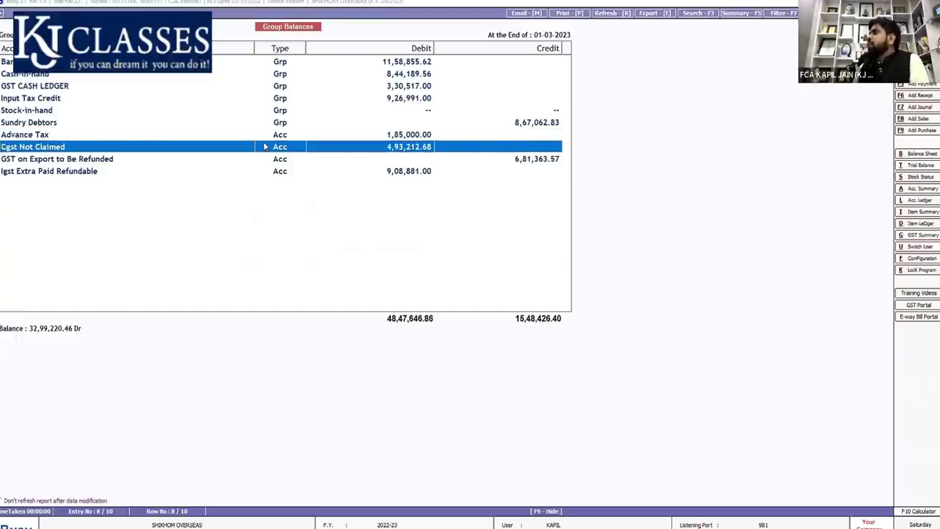
{"action": "key", "text": "Return"}
{"action": "key", "text": "Escape"}
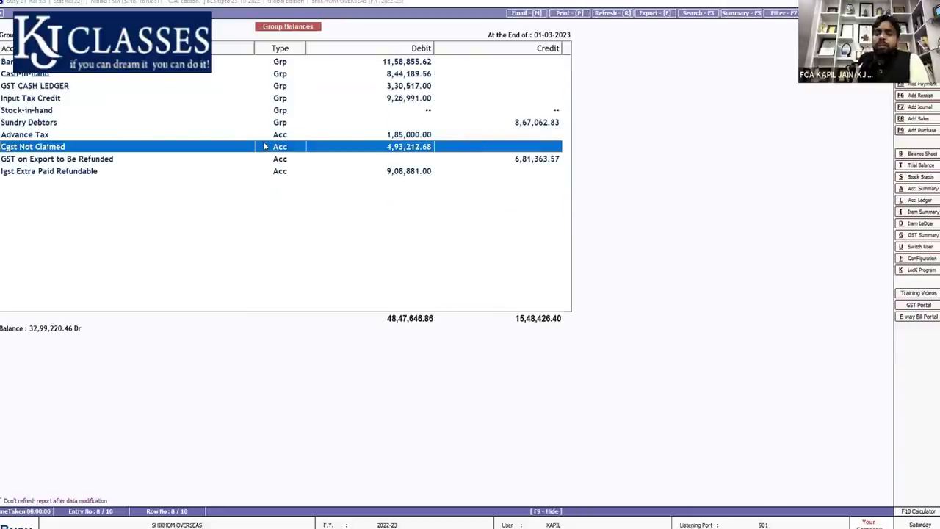
{"action": "key", "text": "Return"}
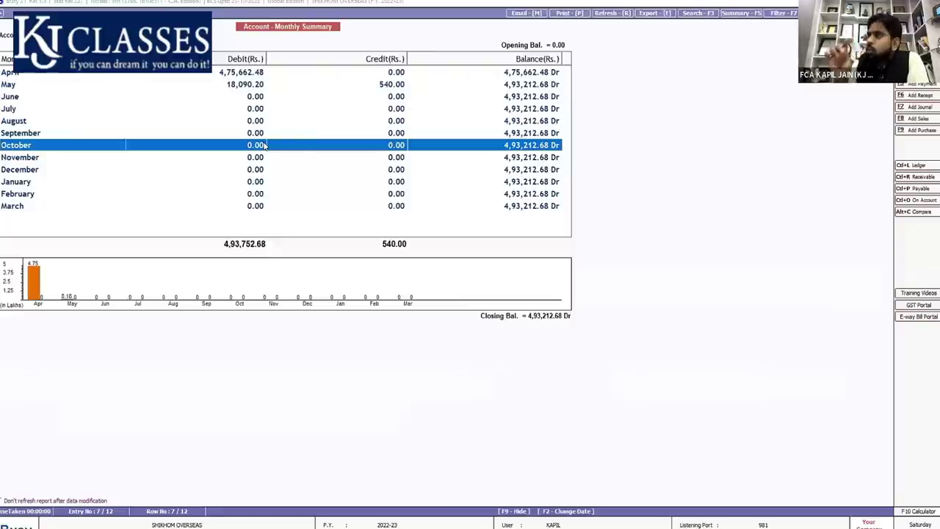
{"action": "key", "text": "Up"}
{"action": "key", "text": "Home"}
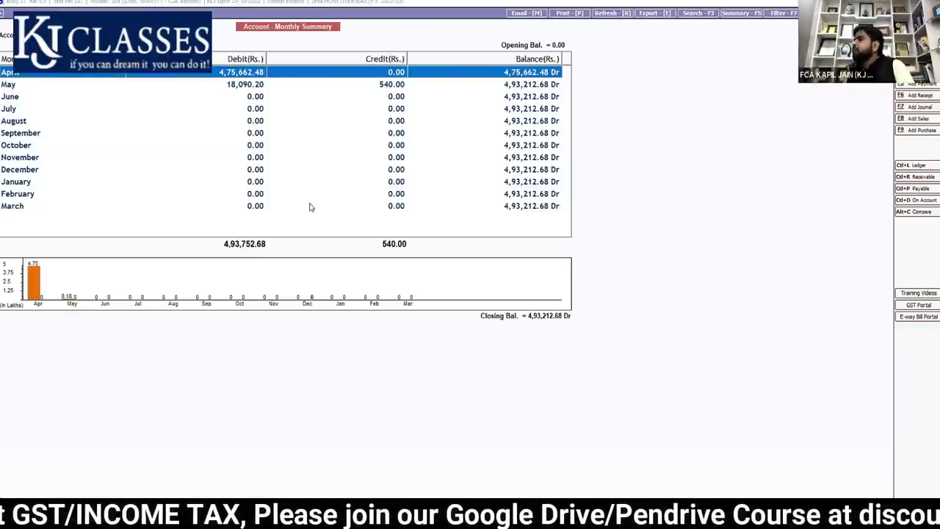
- Review the Advance Tax account's monthly summary, checking its opening balance and the payments by month
{"action": "key", "text": "Escape"}
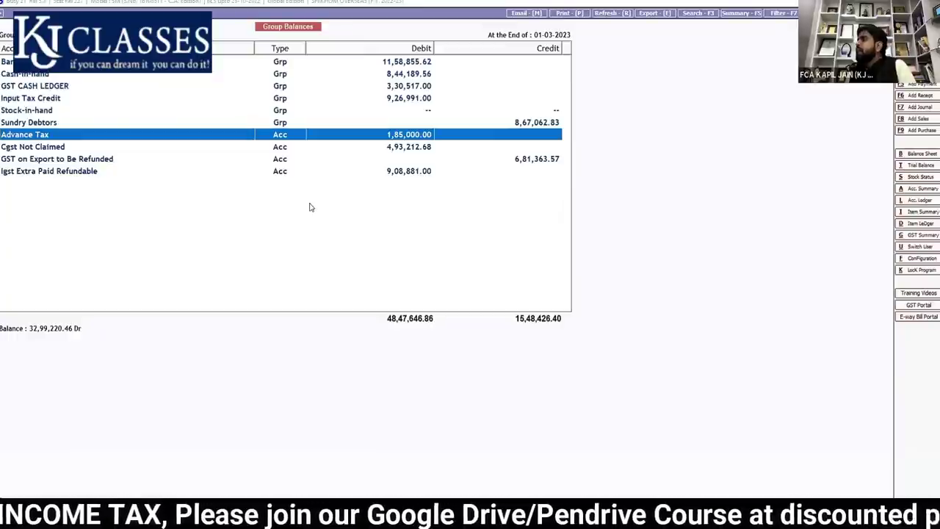
{"action": "key", "text": "Return"}
{"action": "key", "text": "Down"}
{"action": "key", "text": "Down"}
{"action": "key", "text": "Down"}
{"action": "key", "text": "Up"}
{"action": "key", "text": "Up"}
{"action": "key", "text": "Up"}
{"action": "key", "text": "Up"}
{"action": "key", "text": "Up"}
{"action": "key", "text": "Up"}
{"action": "key", "text": "Up"}
{"action": "key", "text": "Up"}
{"action": "key", "text": "Up"}
{"action": "key", "text": "Up"}
{"action": "key", "text": "Up"}
{"action": "key", "text": "Down"}
{"action": "key", "text": "Down"}
{"action": "key", "text": "Down"}
{"action": "key", "text": "Down"}
{"action": "key", "text": "Down"}
{"action": "key", "text": "Down"}
{"action": "key", "text": "Down"}
{"action": "key", "text": "Down"}
{"action": "key", "text": "Down"}
{"action": "key", "text": "Down"}
{"action": "key", "text": "Down"}
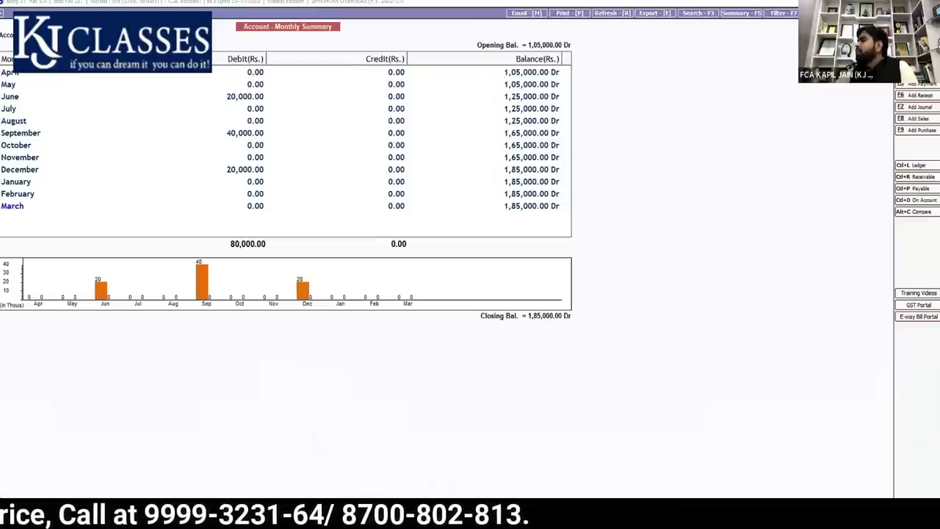
{"action": "key", "text": "Down"}
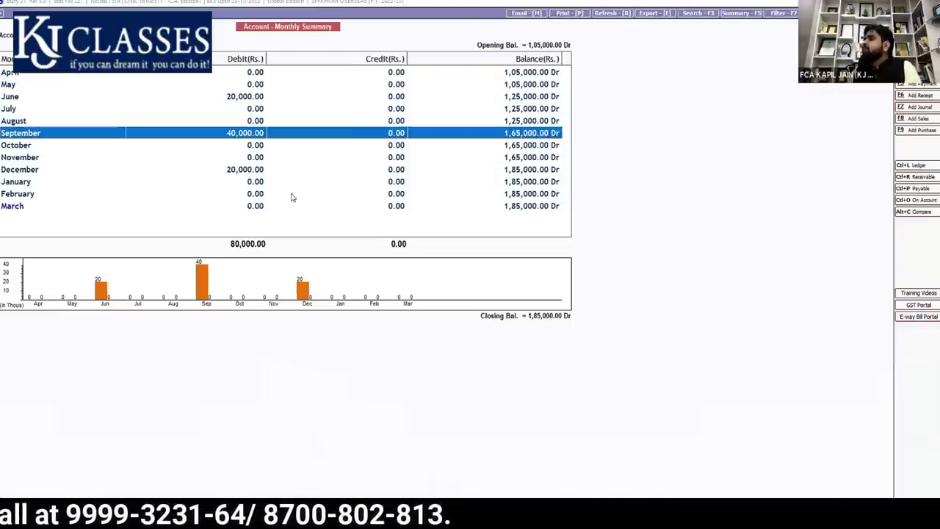
- Inspect the September and December ledger entries of Advance Tax and return to the group balances
{"action": "key", "text": "Return"}
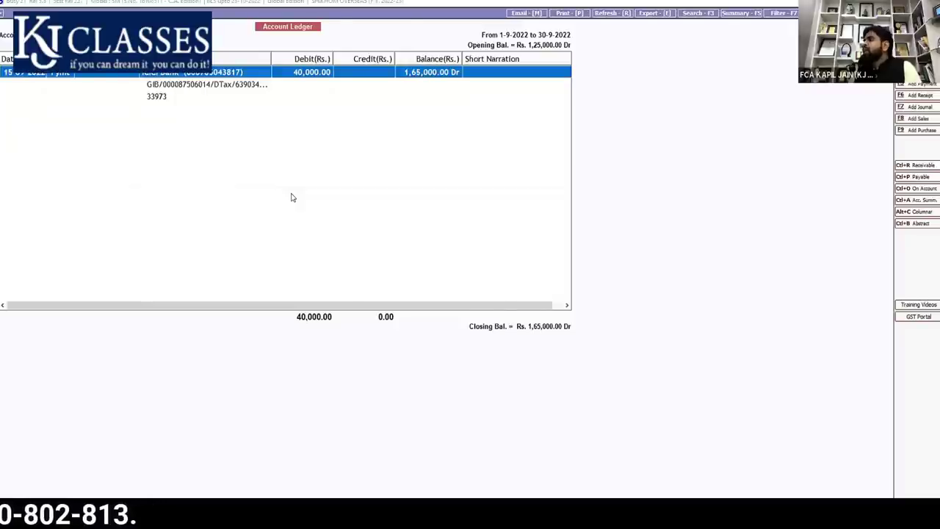
{"action": "key", "text": "F5"}
{"action": "key", "text": "Up"}
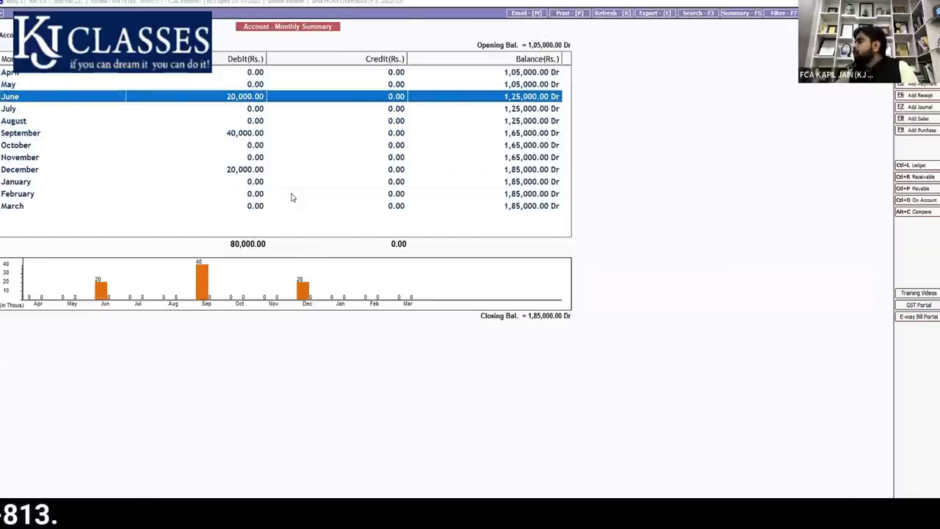
{"action": "double_click", "coordinate": [237, 169]}
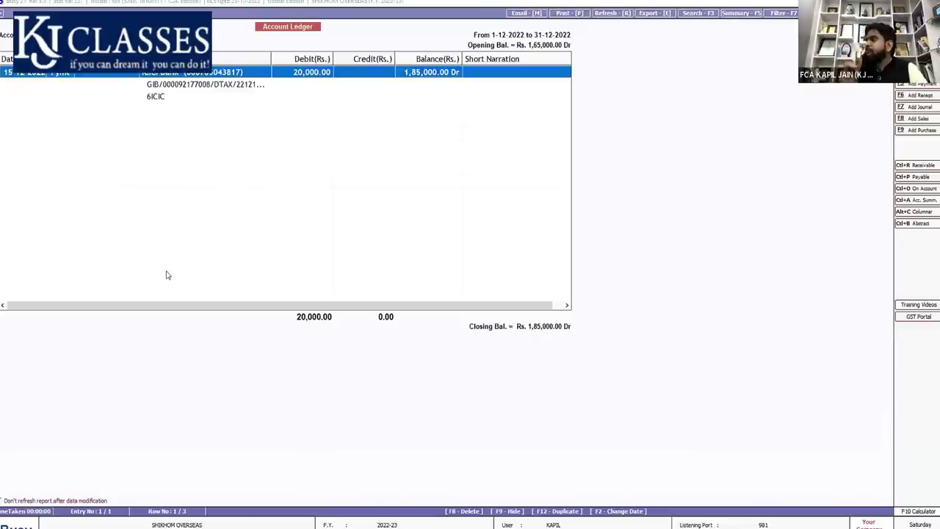
{"action": "key", "text": "Escape"}
{"action": "key", "text": "Escape"}
- Examine the CGST, IGST and SGST account balances within the Input Tax Credit group
{"action": "key", "text": "Down"}
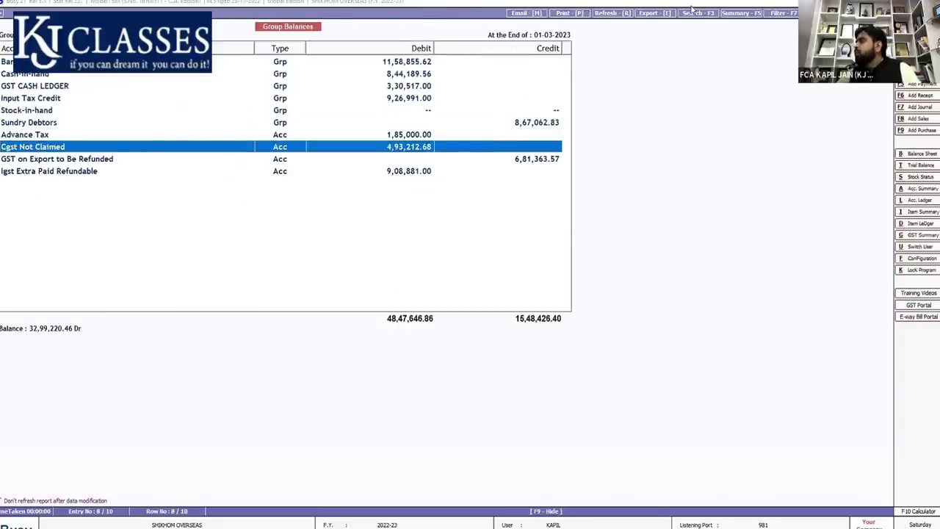
{"action": "left_click", "coordinate": [391, 133]}
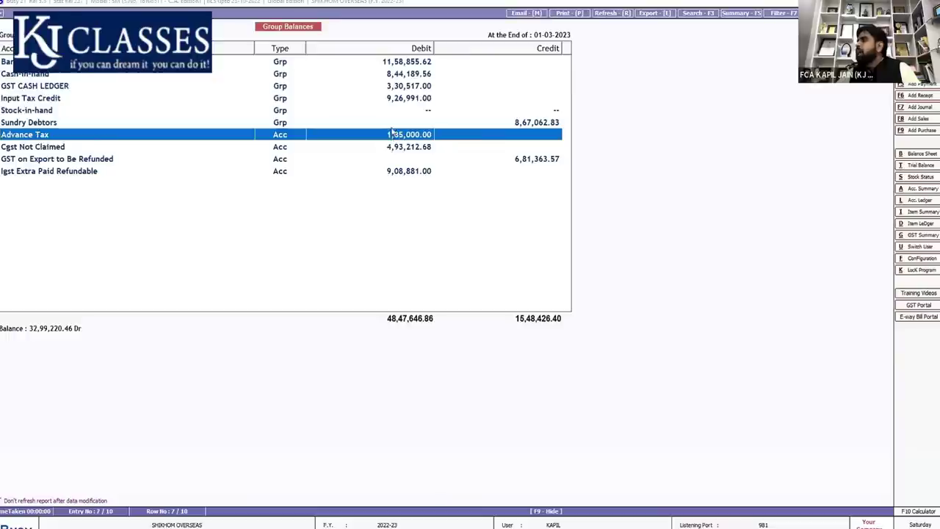
{"action": "left_click", "coordinate": [395, 98]}
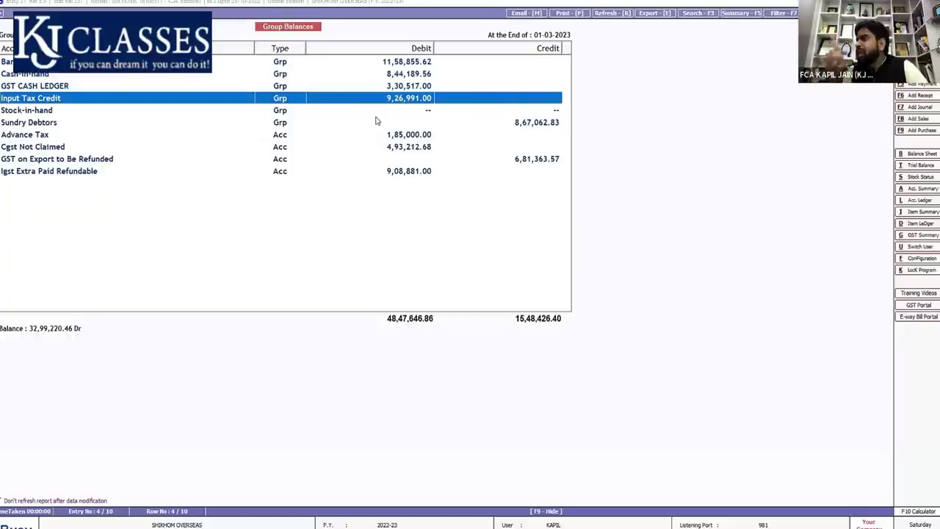
{"action": "key", "text": "Return"}
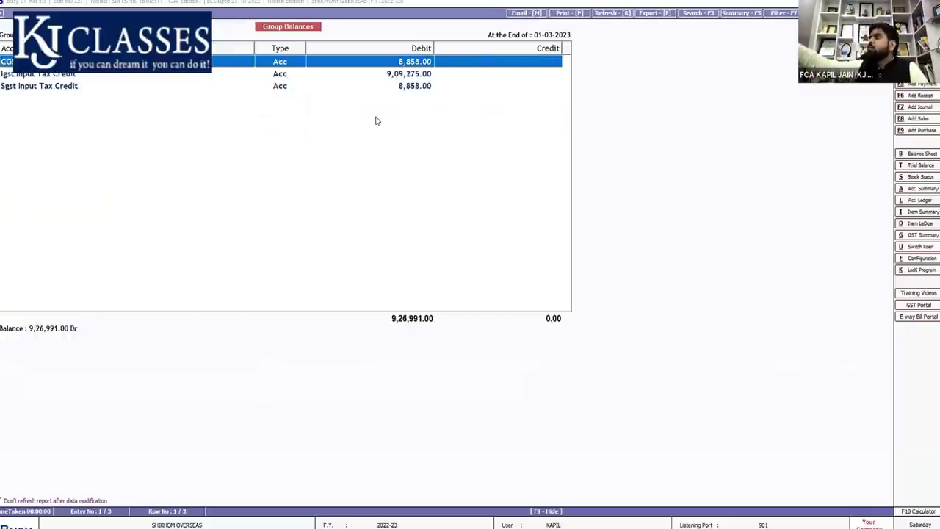
{"action": "key", "text": "Down"}
{"action": "key", "text": "Down"}
{"action": "key", "text": "Up"}
{"action": "key", "text": "Up"}
{"action": "key", "text": "Down"}
{"action": "key", "text": "Down"}
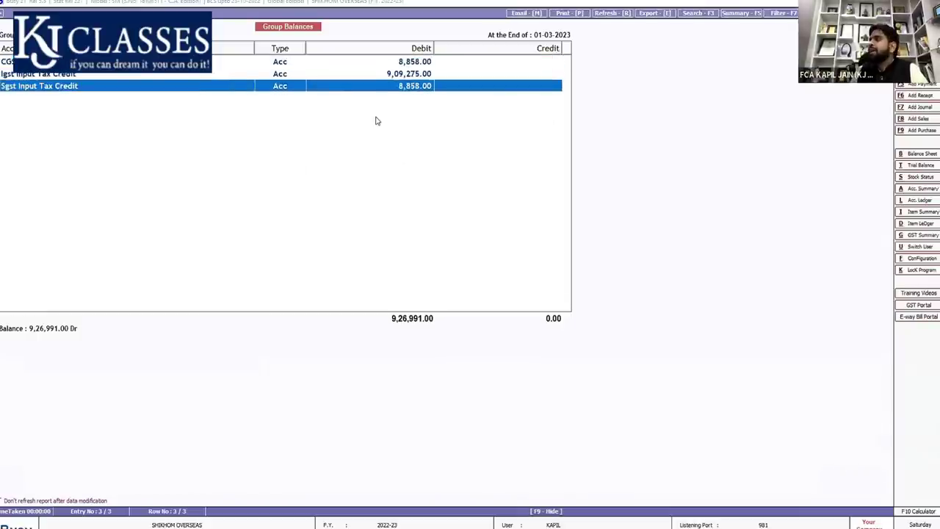
{"action": "key", "text": "Up"}
{"action": "key", "text": "Up"}
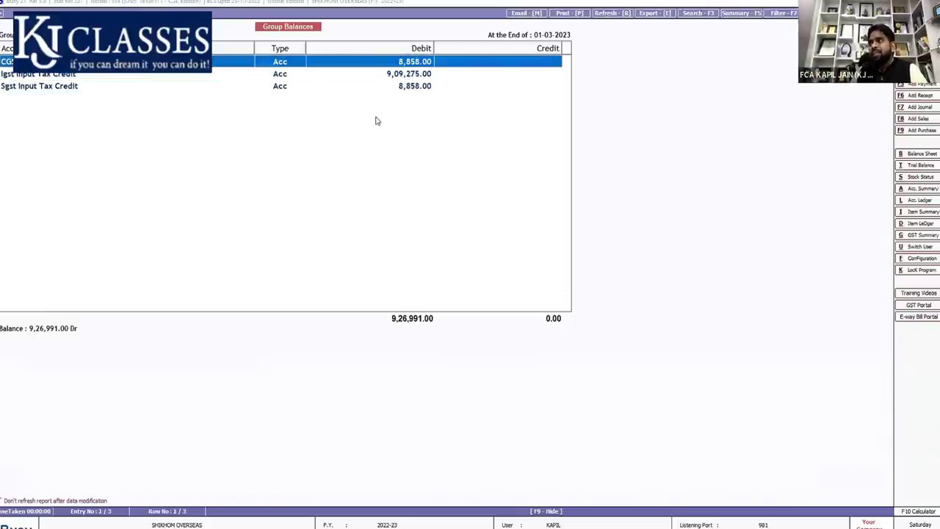
{"action": "key", "text": "Down"}
{"action": "key", "text": "Down"}
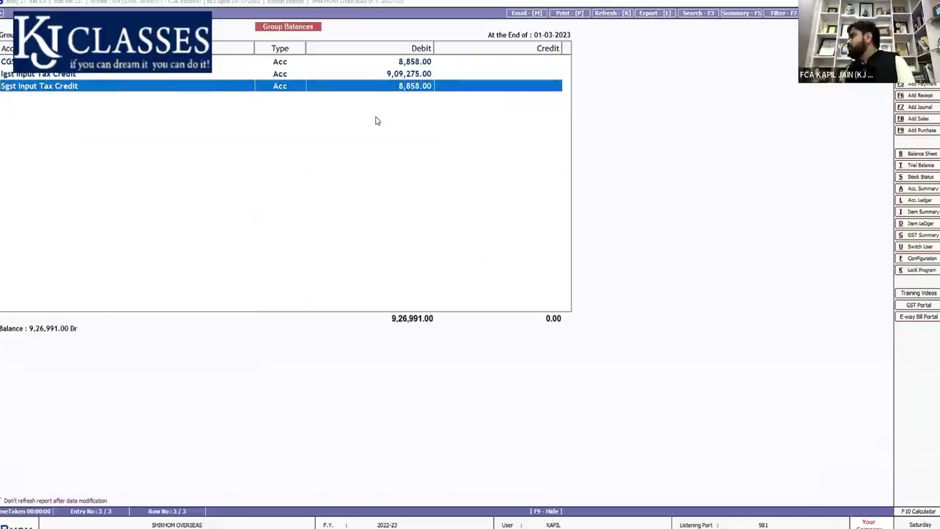
- Return to the current asset balances and open the GST CASH LEDGER group to examine its accounts
{"action": "key", "text": "Escape"}
{"action": "key", "text": "Up"}
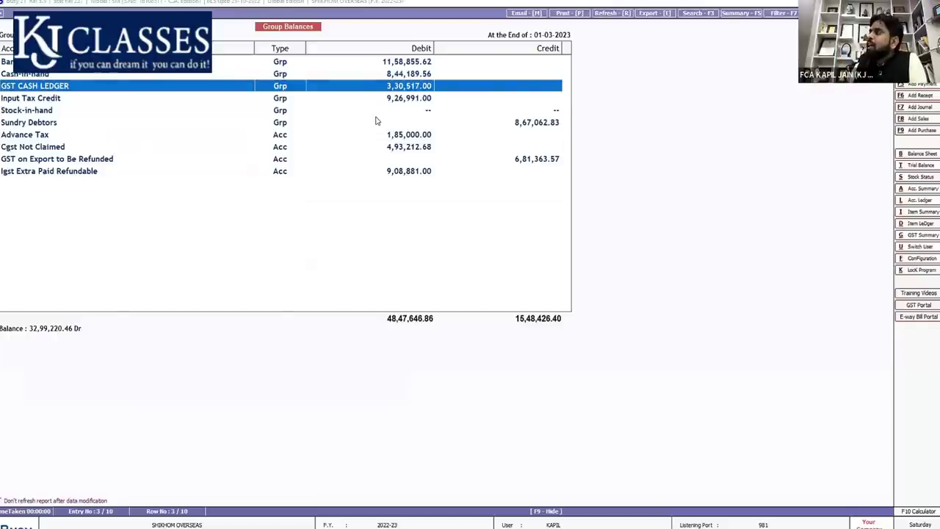
{"action": "key", "text": "Return"}
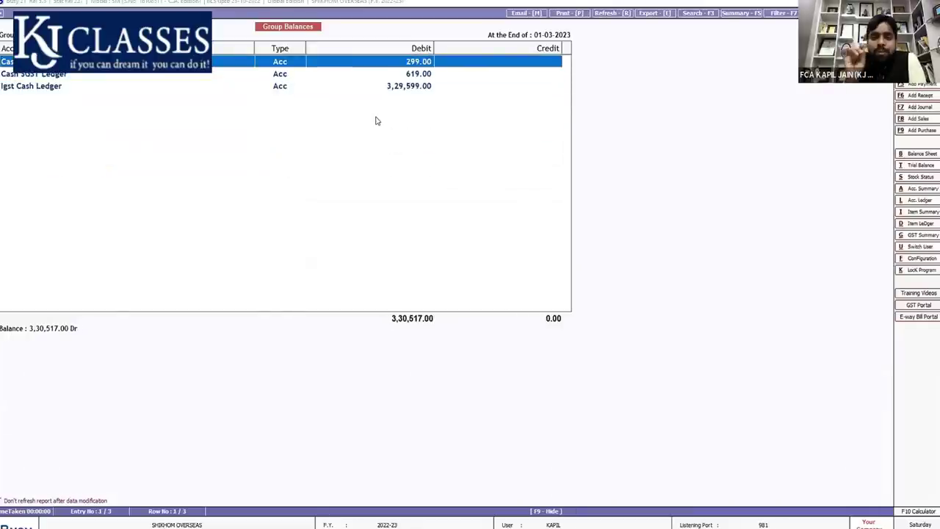
- Inspect the January ledger entry of Igst Cash Ledger, return to the GST CASH LEDGER group's accounts and leave them
{"action": "key", "text": "Down"}
{"action": "key", "text": "Down"}
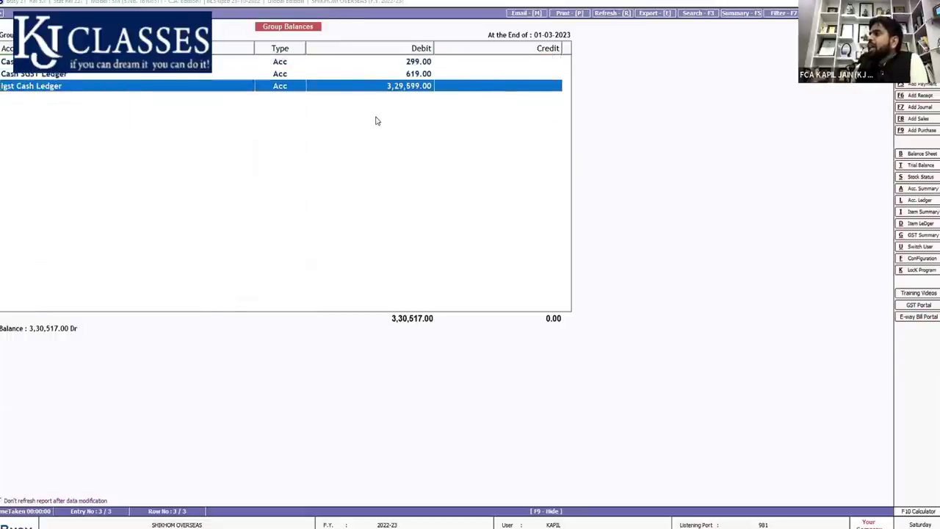
{"action": "key", "text": "Return"}
{"action": "key", "text": "Return"}
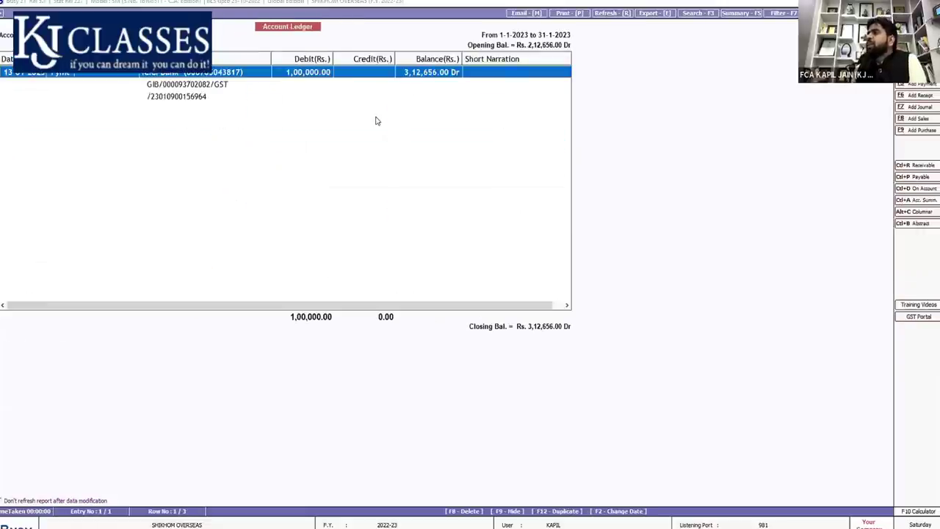
{"action": "key", "text": "Escape"}
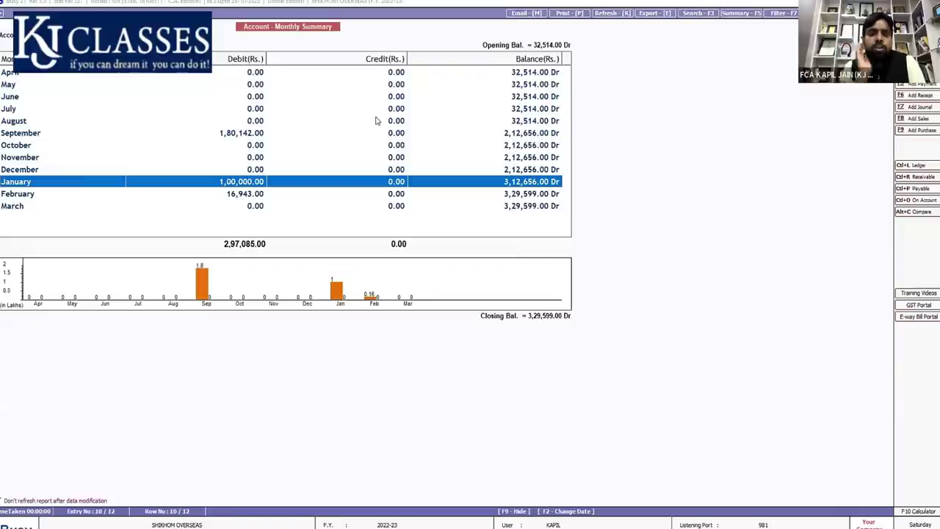
{"action": "key", "text": "Escape"}
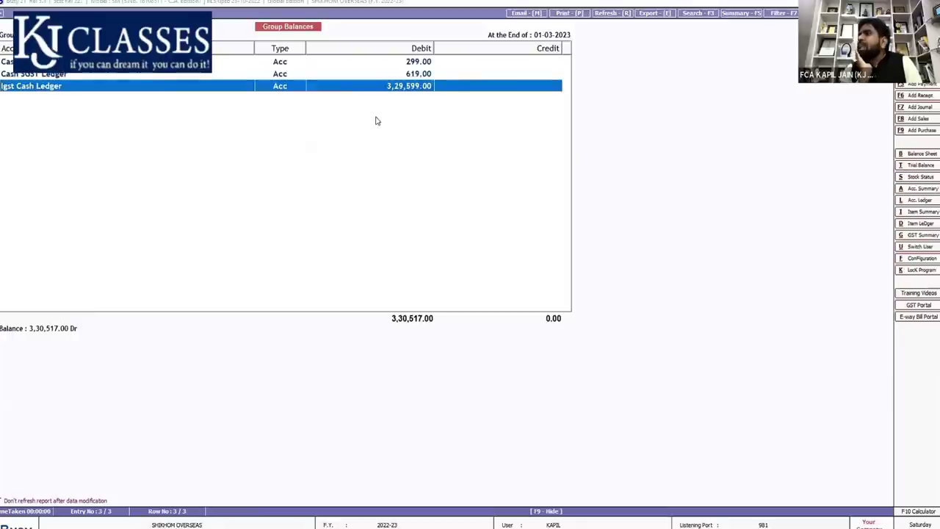
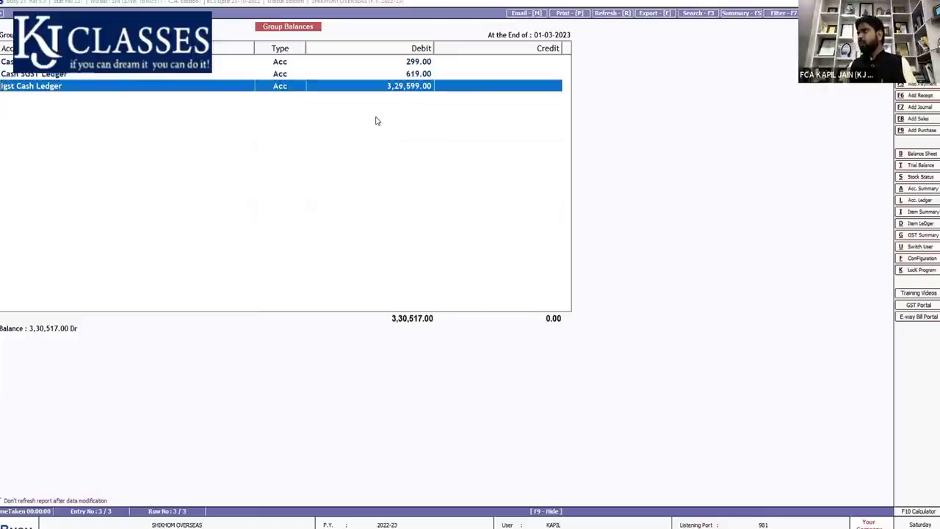
{"action": "left_click", "coordinate": [701, 18]}
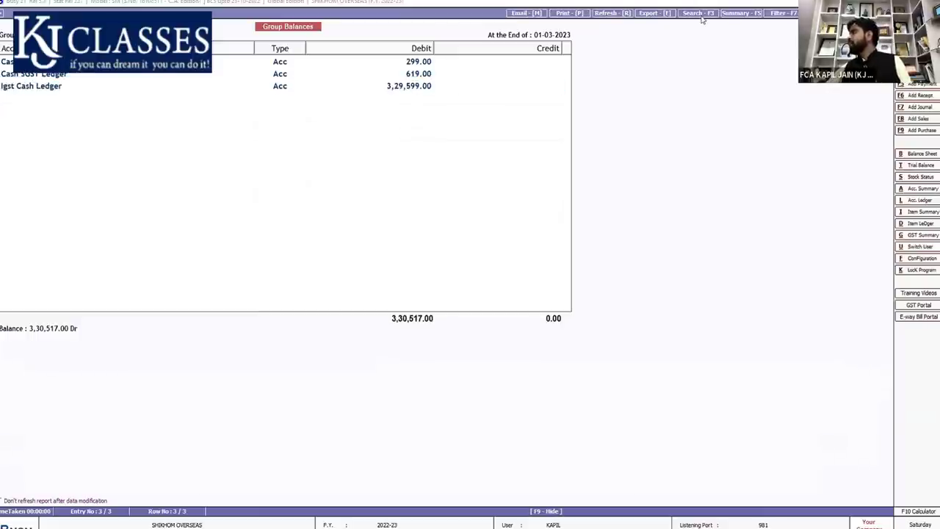
{"action": "left_click", "coordinate": [358, 89]}
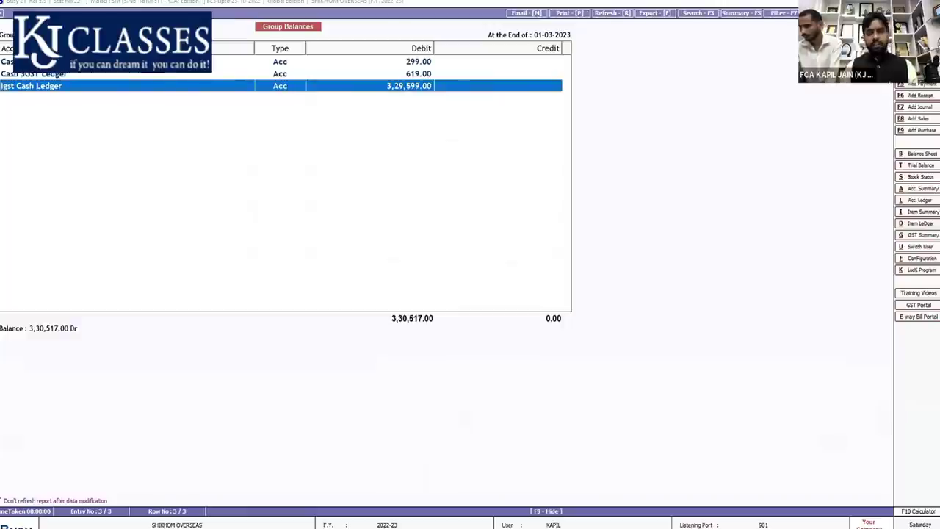
{"action": "key", "text": "Escape"}
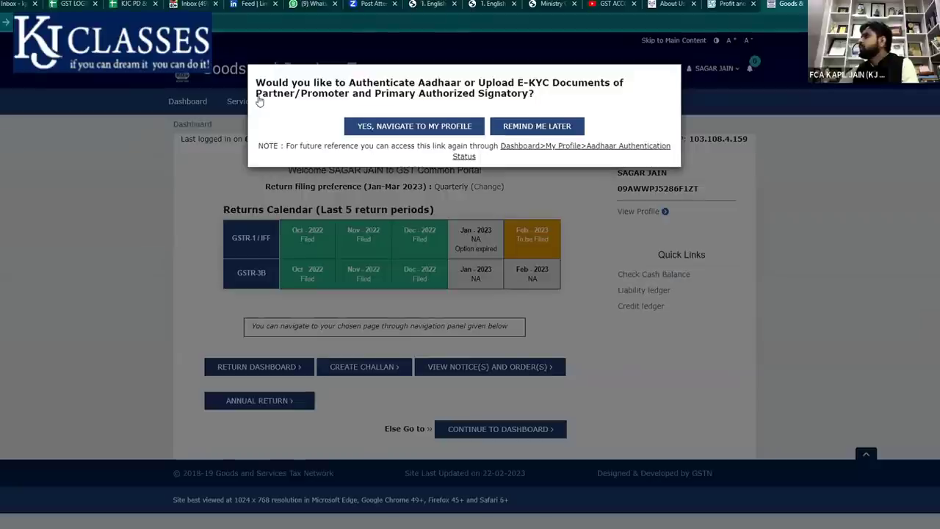
- On the GST portal, open the detailed Electronic Cash Ledger from the taxpayer's ledgers
{"action": "left_click", "coordinate": [252, 120]}
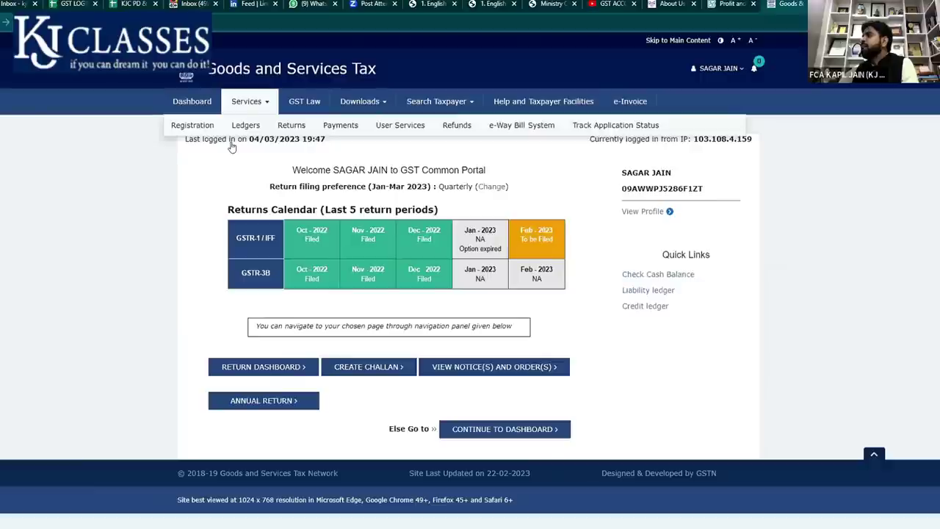
{"action": "left_click", "coordinate": [230, 147]}
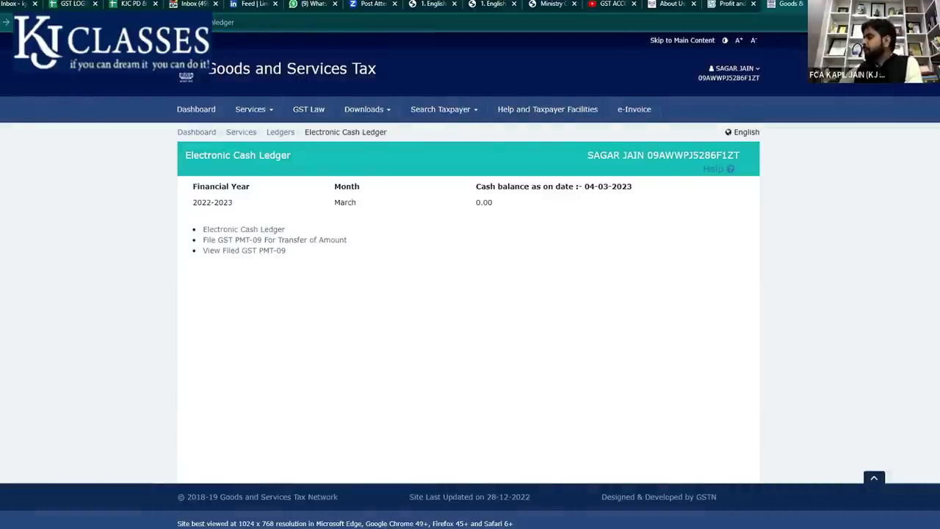
{"action": "left_click", "coordinate": [255, 227]}
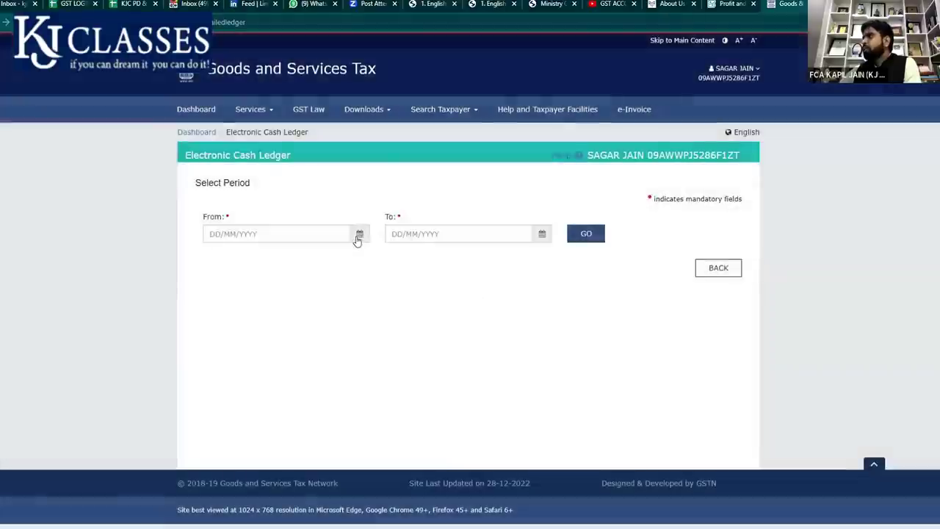
- Display the Electronic Cash Ledger for the period 01/12/2022 to 04/03/2023
{"action": "left_click", "coordinate": [359, 233]}
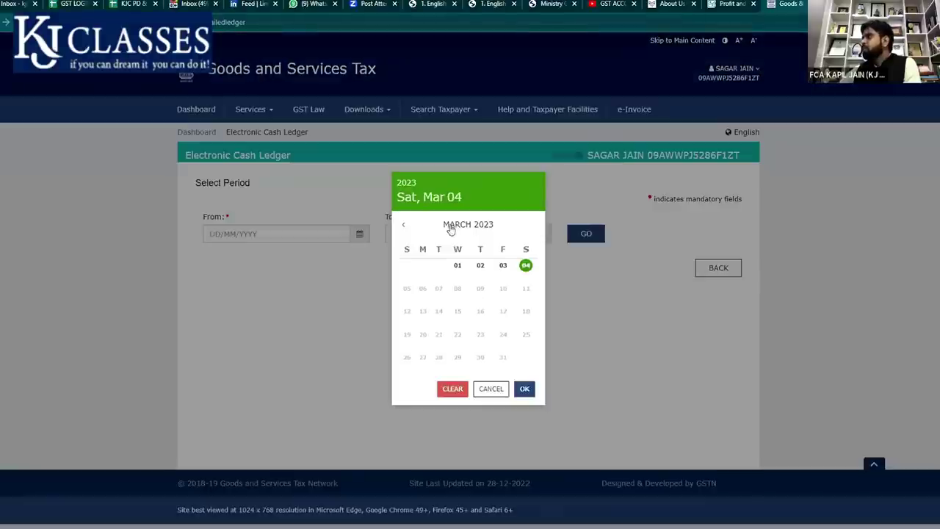
{"action": "left_click", "coordinate": [403, 225]}
{"action": "double_click", "coordinate": [403, 225]}
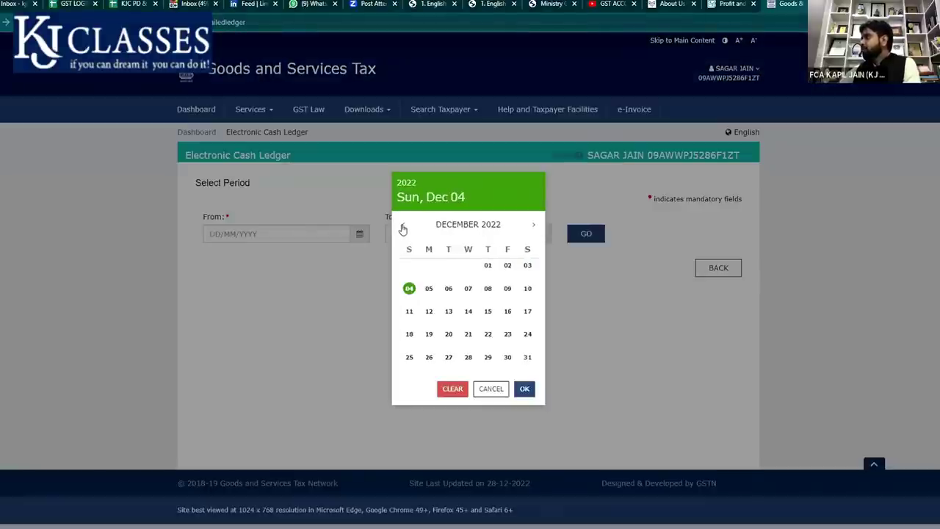
{"action": "left_click", "coordinate": [488, 265]}
{"action": "left_click", "coordinate": [541, 234]}
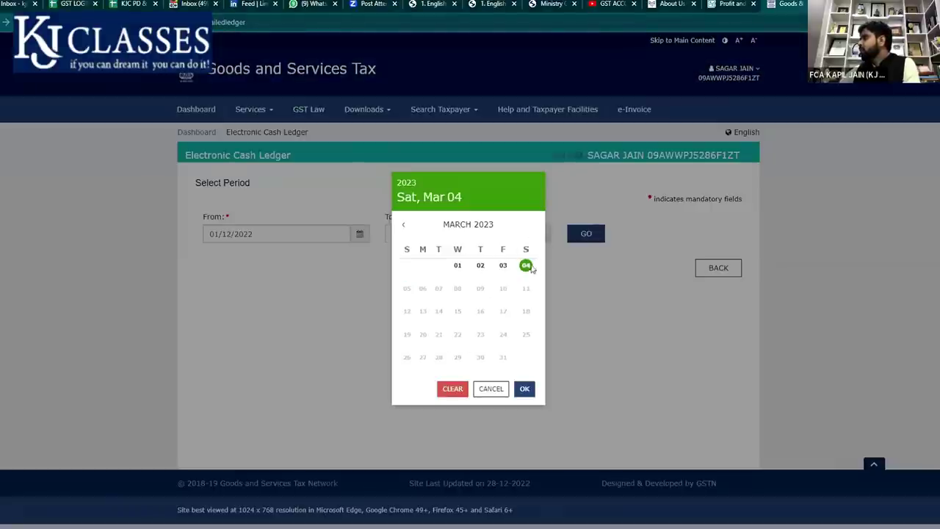
{"action": "left_click", "coordinate": [586, 234]}
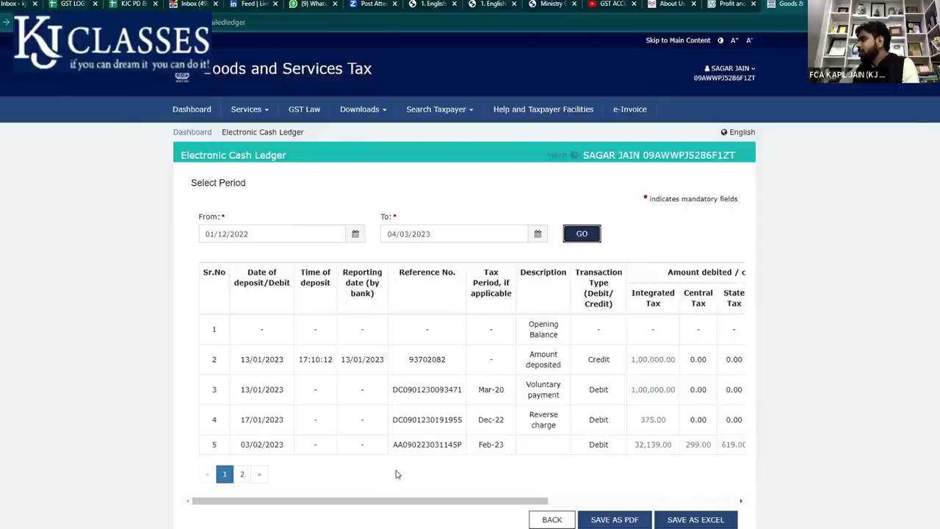
- Examine both pages of Electronic Cash Ledger entries, including the amount and balance columns and the Mar-20 voluntary payment
{"action": "left_click", "coordinate": [242, 474]}
{"action": "left_click_drag", "start_coordinate": [468, 470], "coordinate": [647, 468]}
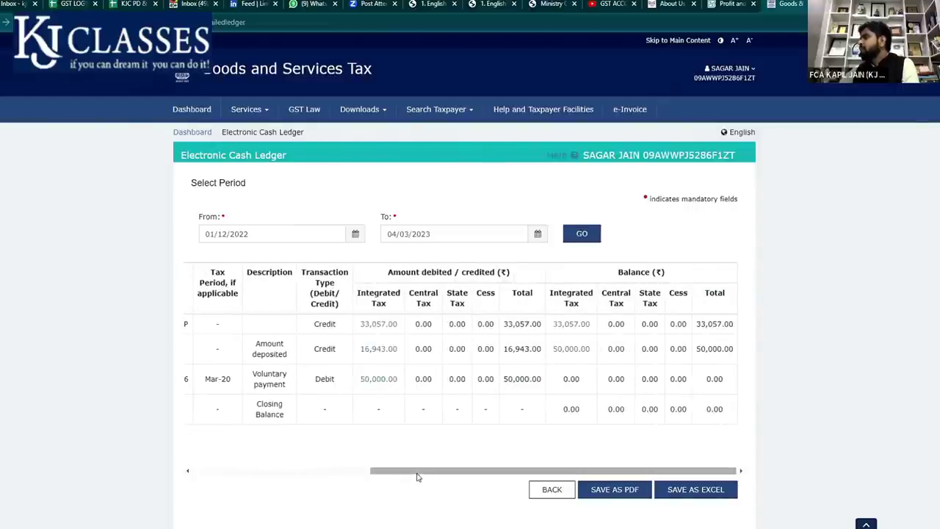
{"action": "left_click_drag", "start_coordinate": [425, 474], "coordinate": [239, 470]}
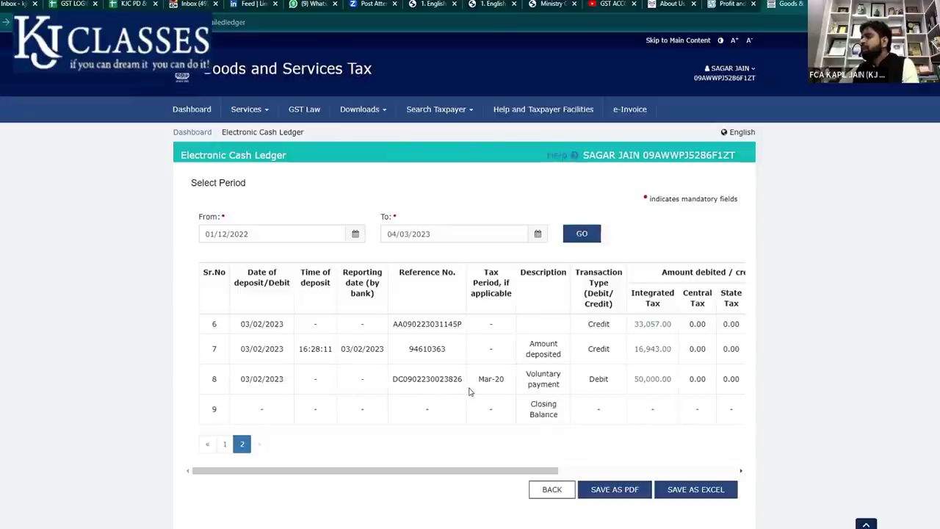
{"action": "left_click_drag", "start_coordinate": [467, 471], "coordinate": [187, 445]}
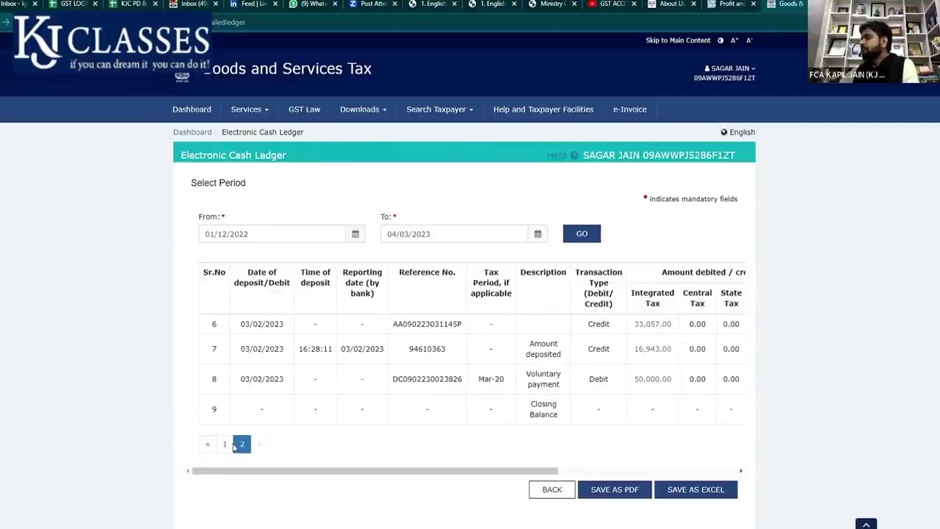
{"action": "left_click", "coordinate": [225, 445]}
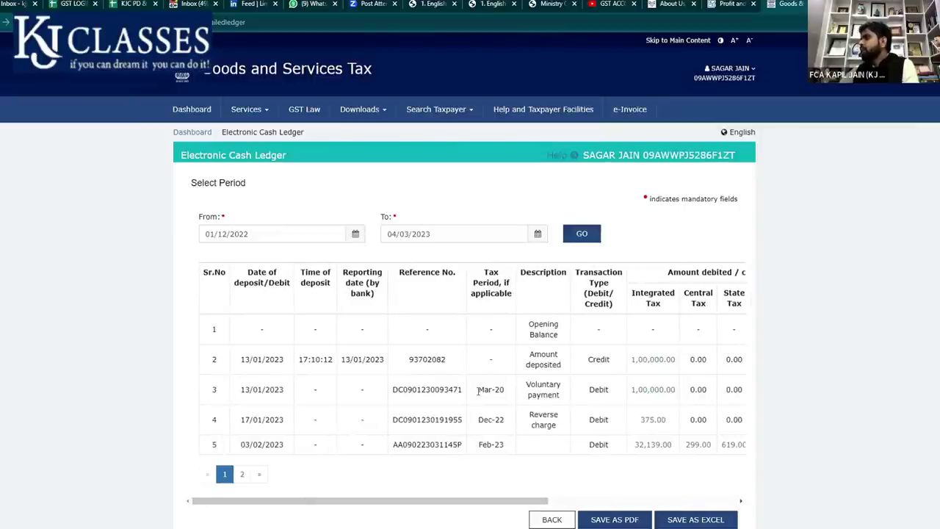
{"action": "left_click_drag", "start_coordinate": [477, 390], "coordinate": [562, 396]}
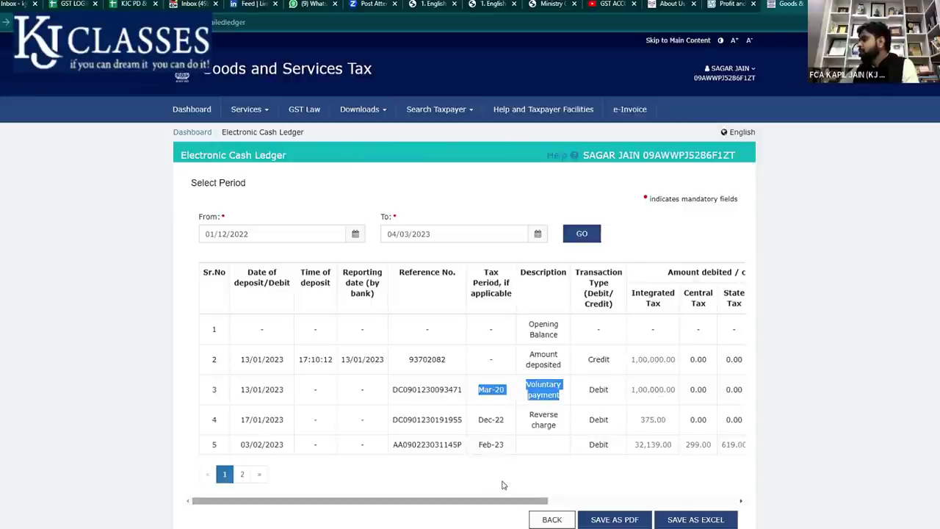
{"action": "scroll", "coordinate": [503, 485], "scroll_direction": "right", "scroll_amount": 5}
{"action": "left_click", "coordinate": [347, 392]}
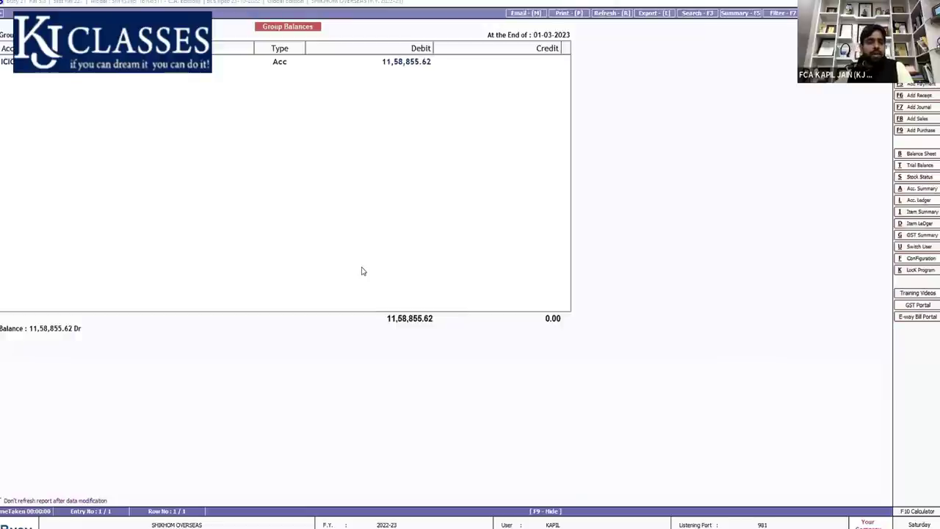
- In Busy, return from the bank group to the current asset balances and review the Cash account's monthly summary
{"action": "left_click", "coordinate": [316, 67]}
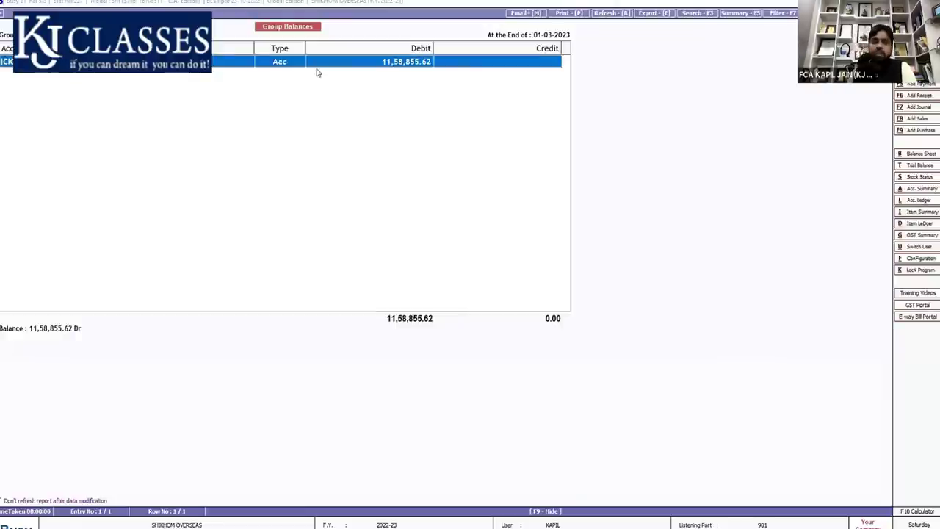
{"action": "key", "text": "Escape"}
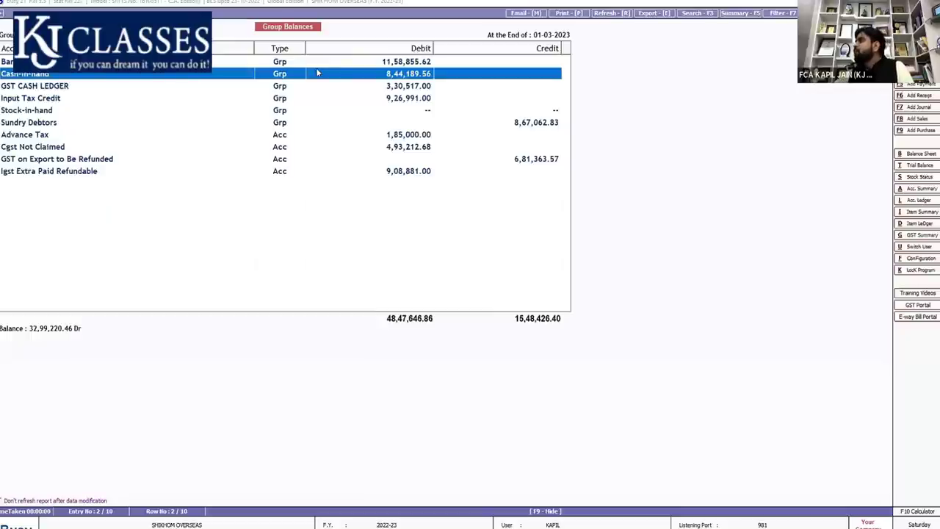
{"action": "key", "text": "Return"}
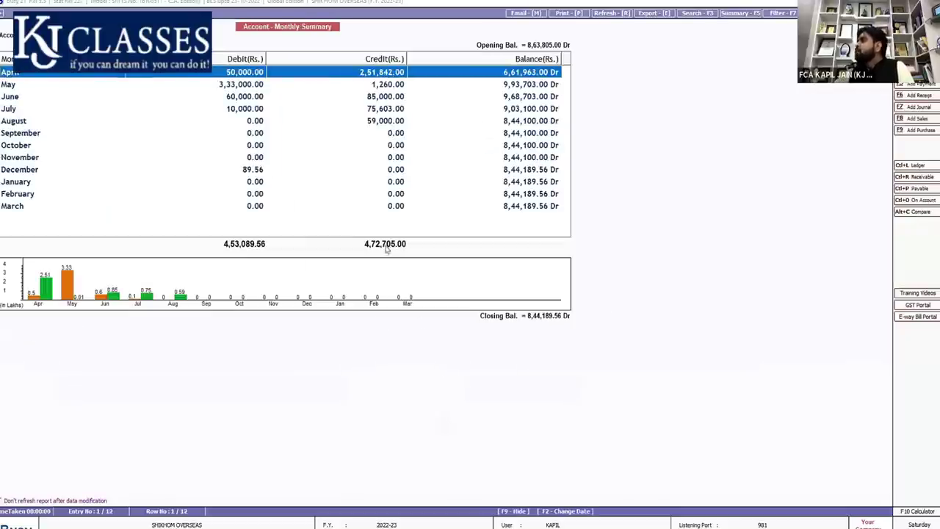
{"action": "left_click", "coordinate": [386, 111]}
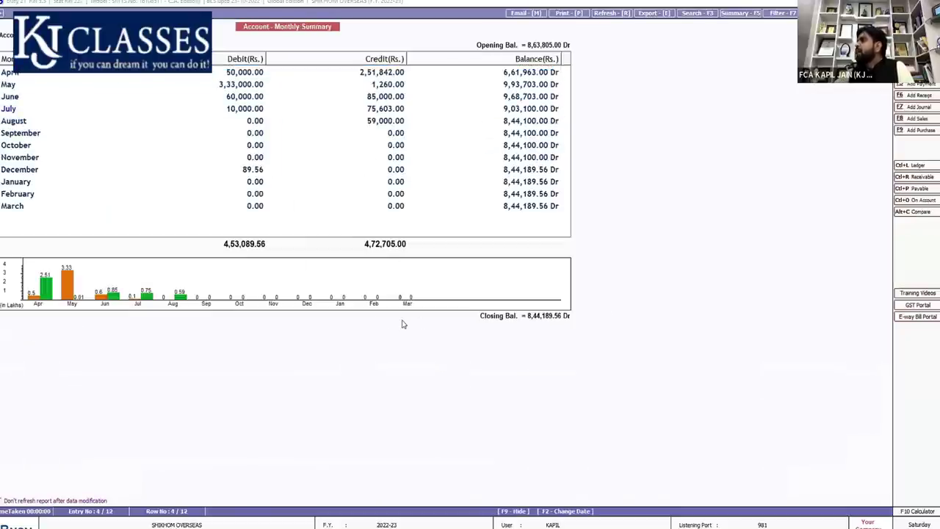
{"action": "left_click", "coordinate": [515, 182]}
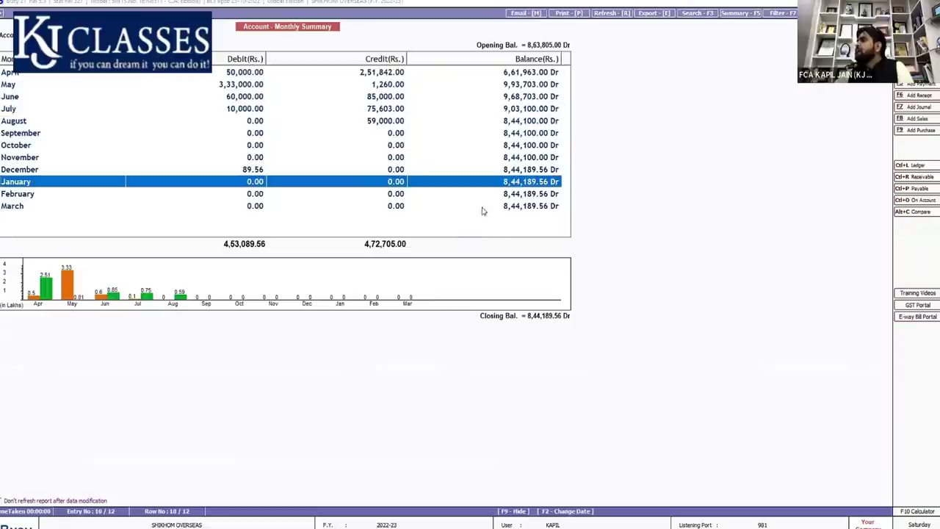
{"action": "key", "text": "Up"}
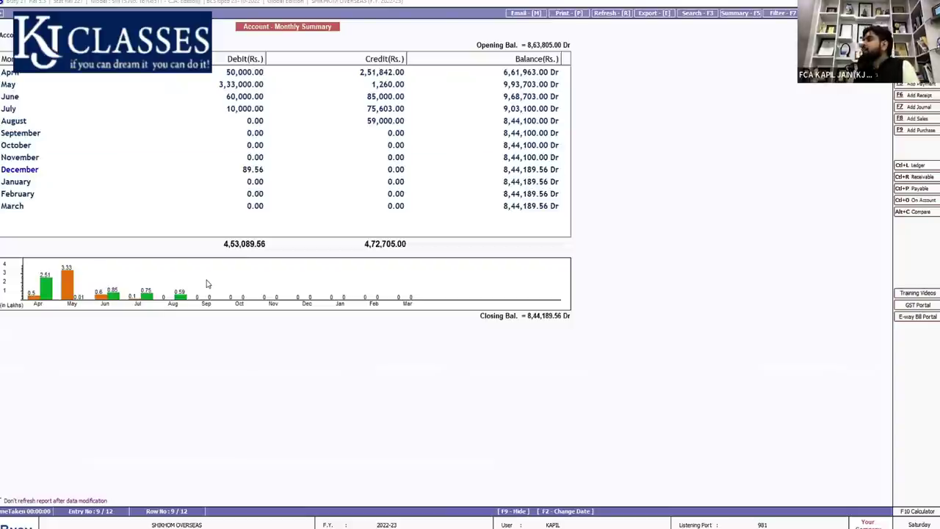
{"action": "key", "text": "Return"}
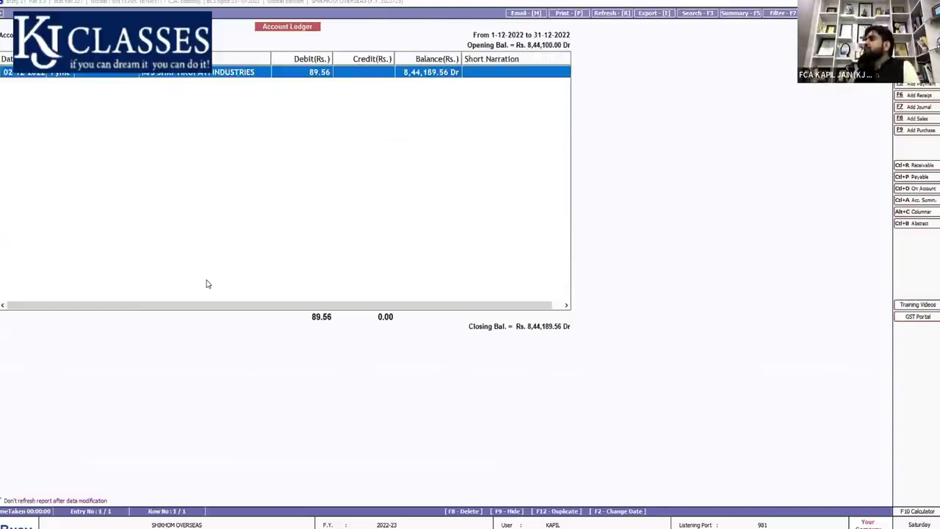
{"action": "key", "text": "Return"}
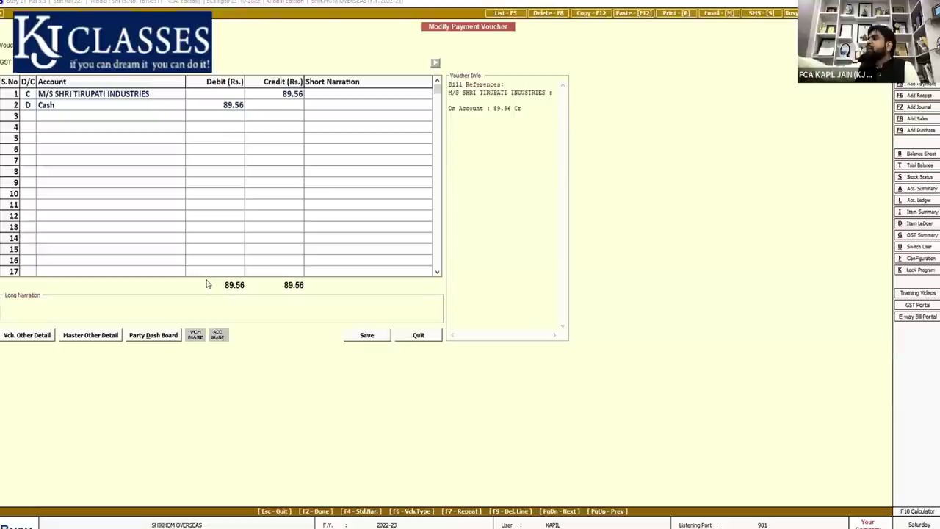
{"action": "left_click", "coordinate": [266, 94]}
{"action": "type", "text": "9"}
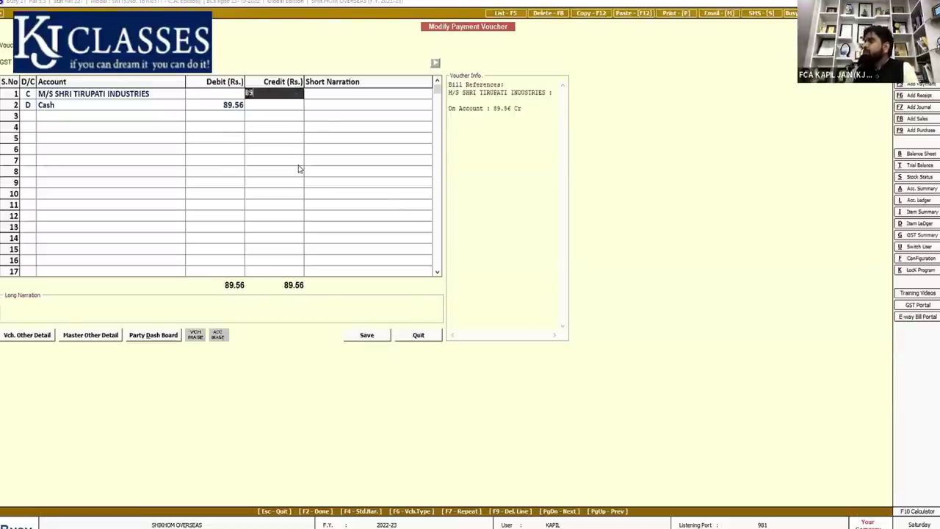
{"action": "key", "text": "Return"}
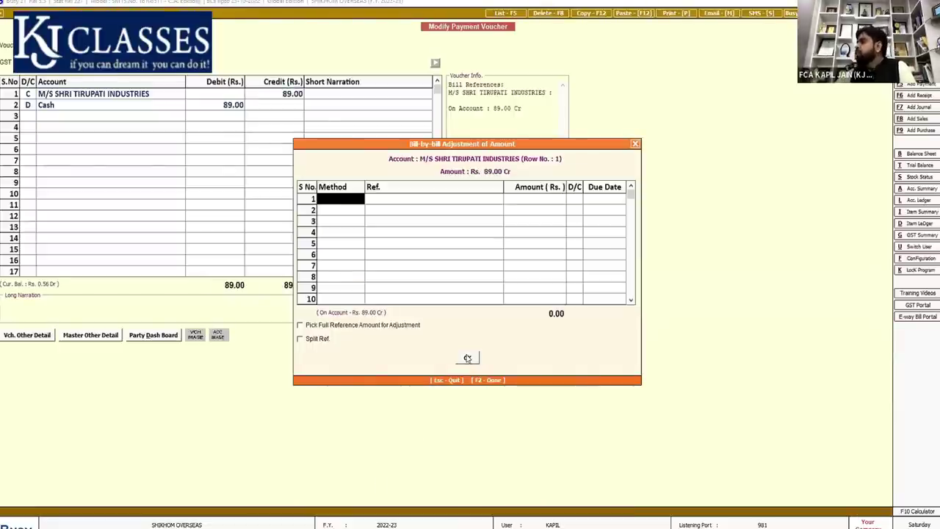
{"action": "key", "text": "Escape"}
{"action": "left_click", "coordinate": [364, 335]}
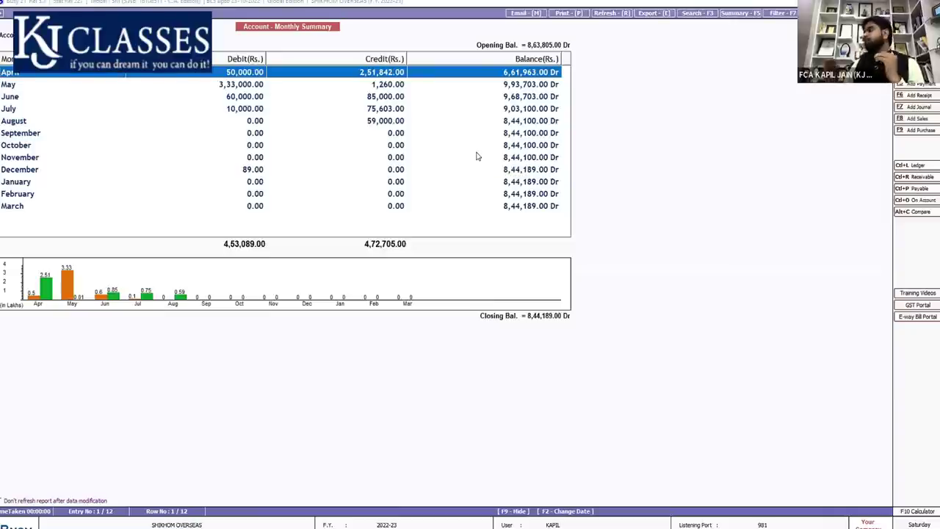
- Examine the Cash account's monthly debits, credits and running balances from April through March
{"action": "key", "text": "Down"}
{"action": "key", "text": "Down"}
{"action": "key", "text": "Down"}
{"action": "key", "text": "Down"}
{"action": "key", "text": "Down"}
{"action": "key", "text": "Down"}
{"action": "key", "text": "Down"}
{"action": "key", "text": "Down"}
{"action": "key", "text": "Down"}
{"action": "key", "text": "Down"}
{"action": "key", "text": "Down"}
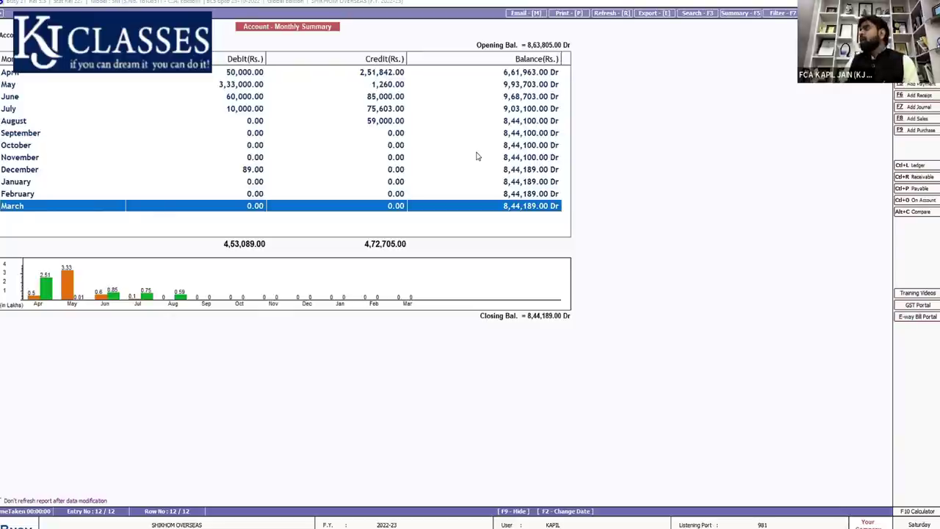
{"action": "key", "text": "Up"}
{"action": "key", "text": "Up"}
{"action": "key", "text": "Up"}
{"action": "key", "text": "Up"}
{"action": "key", "text": "Up"}
{"action": "key", "text": "Up"}
{"action": "key", "text": "Up"}
{"action": "key", "text": "Up"}
{"action": "key", "text": "Up"}
{"action": "key", "text": "Up"}
{"action": "key", "text": "Up"}
{"action": "key", "text": "Down"}
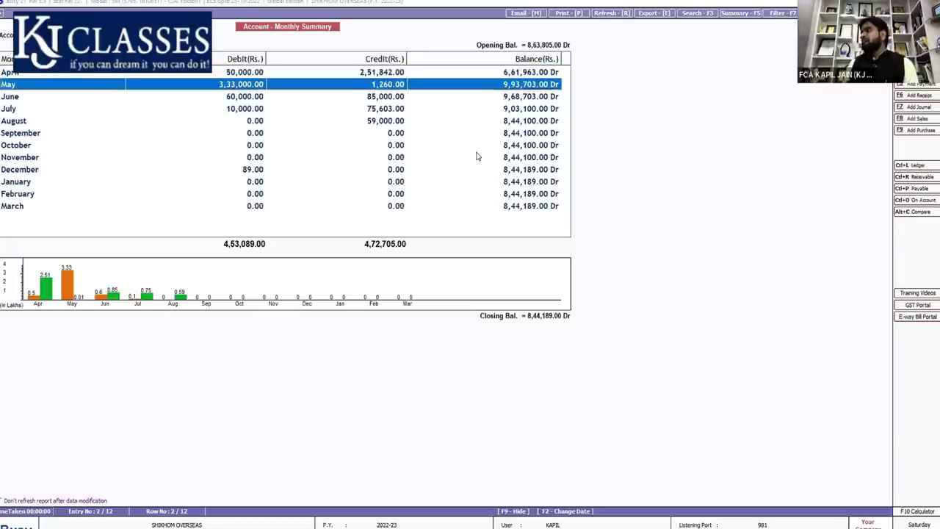
{"action": "key", "text": "Down"}
{"action": "key", "text": "Down"}
{"action": "key", "text": "Down"}
{"action": "key", "text": "Down"}
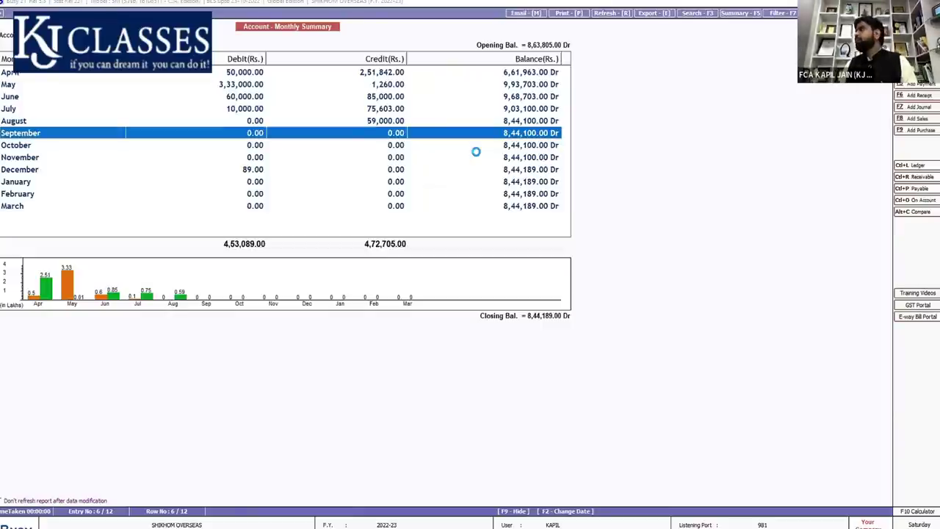
- Under Stock-in-hand in the current asset balances, set the Stock account's March closing value to 50,00,000, save it and return to the balance sheet
{"action": "key", "text": "Escape"}
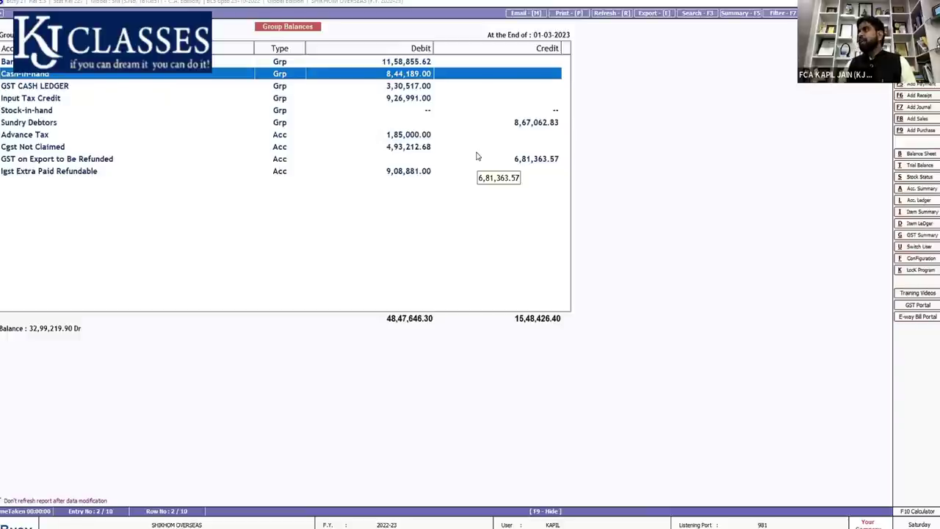
{"action": "key", "text": "Down"}
{"action": "key", "text": "Down"}
{"action": "key", "text": "Down"}
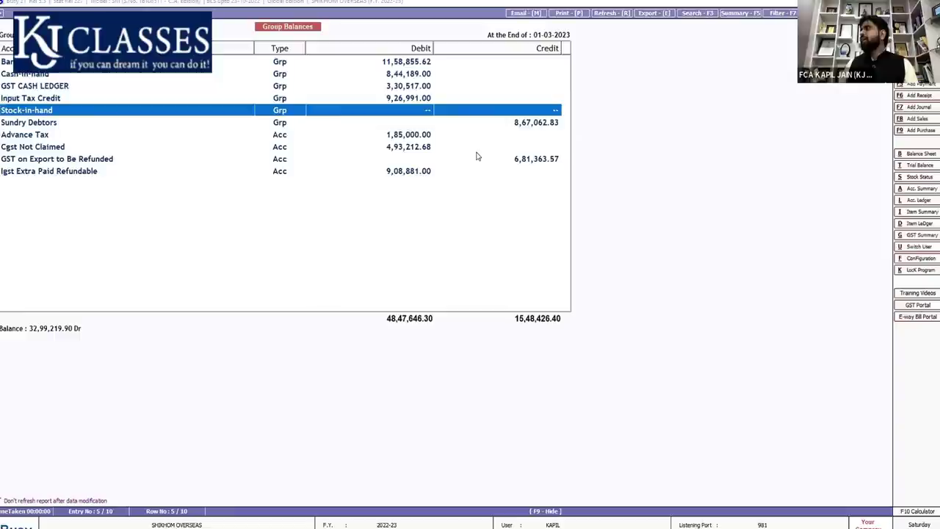
{"action": "key", "text": "Return"}
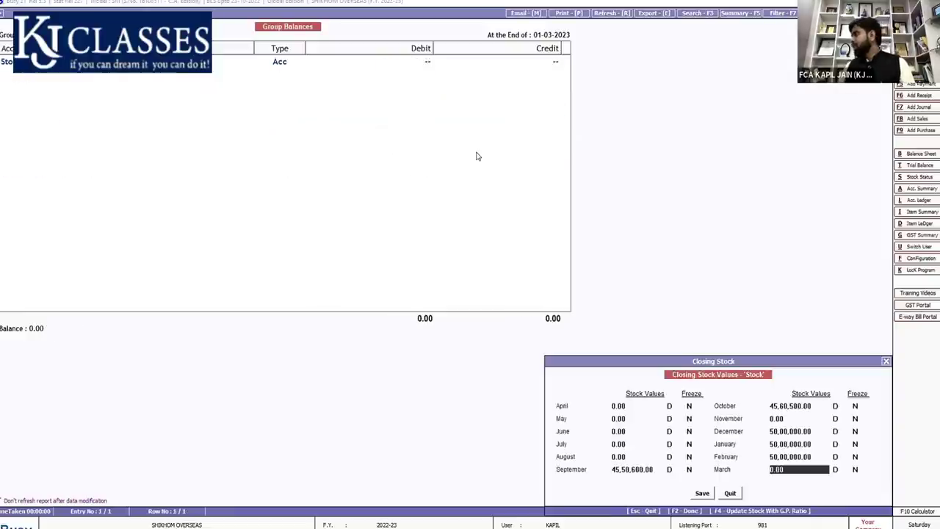
{"action": "type", "text": "50"}
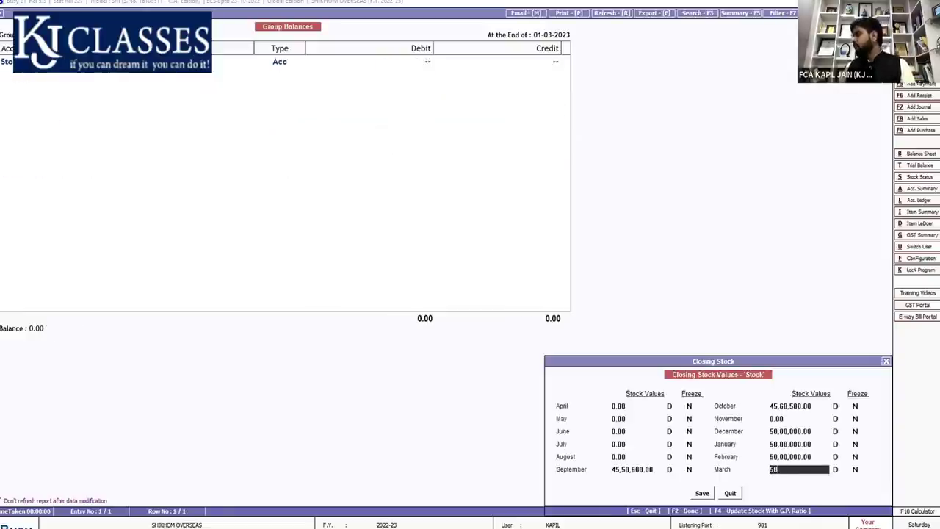
{"action": "type", "text": ",00,000"}
{"action": "key", "text": "Return"}
{"action": "key", "text": "Return"}
{"action": "key", "text": "Return"}
{"action": "key", "text": "Return"}
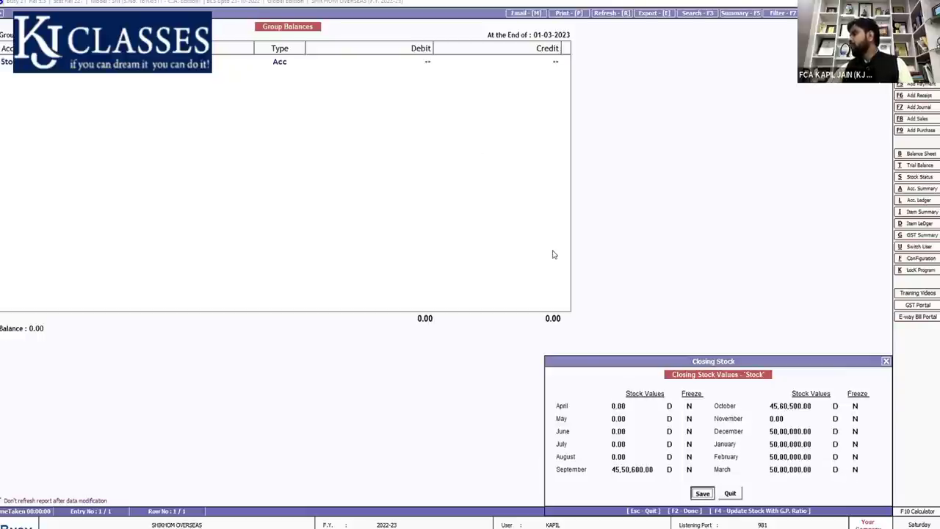
{"action": "key", "text": "F2"}
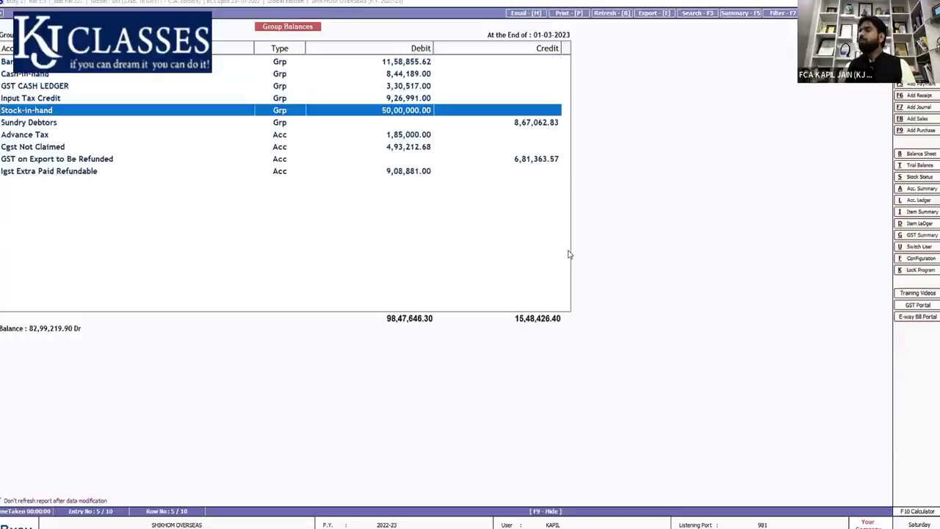
{"action": "key", "text": "Escape"}
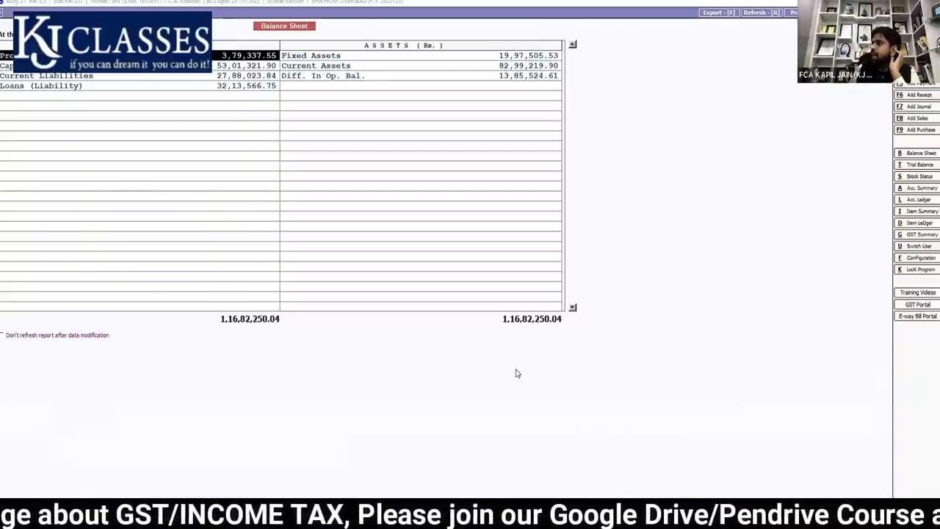
- Open the IDFC First Bank Loan account's monthly summary from the Loans (Liability) group of the balance sheet
{"action": "left_click", "coordinate": [81, 86]}
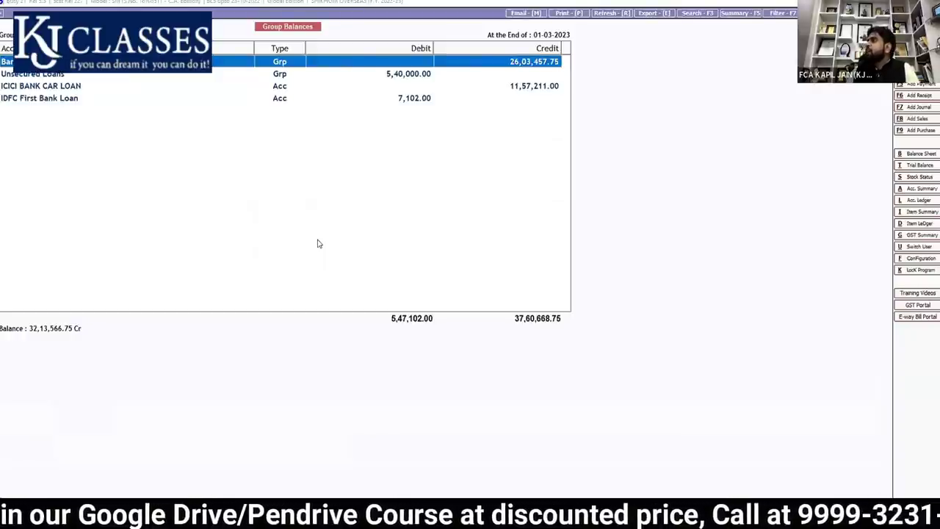
{"action": "key", "text": "Down"}
{"action": "key", "text": "Down"}
{"action": "key", "text": "Down"}
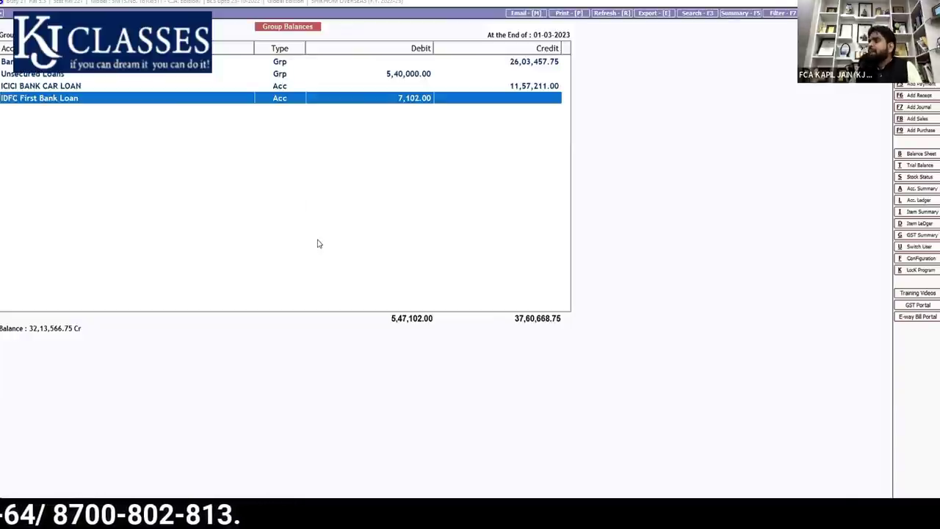
{"action": "key", "text": "Return"}
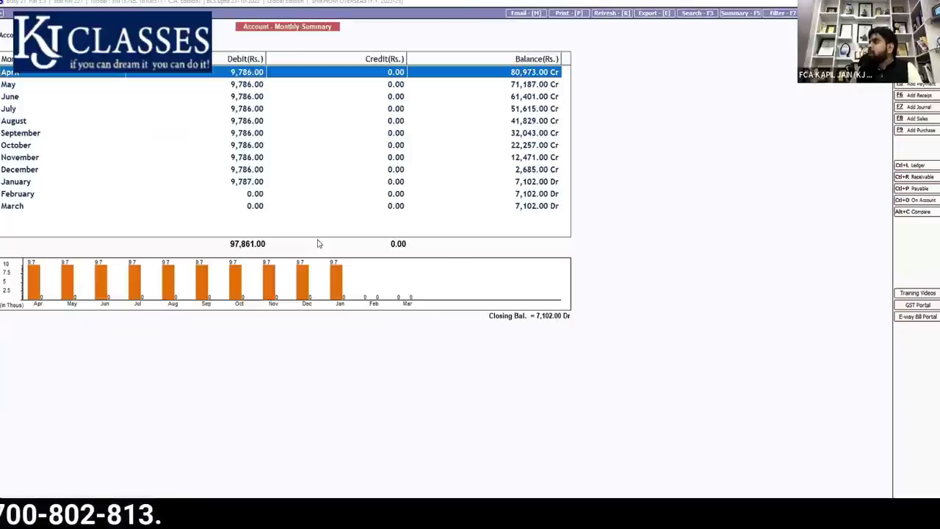
- Examine the month-by-month debits and balances of the IDFC First Bank Loan account through March
{"action": "key", "text": "Down"}
{"action": "key", "text": "Down"}
{"action": "key", "text": "Down"}
{"action": "key", "text": "Down"}
{"action": "key", "text": "Down"}
{"action": "key", "text": "Down"}
{"action": "key", "text": "Down"}
{"action": "key", "text": "Down"}
{"action": "key", "text": "Down"}
{"action": "key", "text": "Down"}
{"action": "key", "text": "Down"}
{"action": "key", "text": "Up"}
{"action": "key", "text": "Up"}
{"action": "key", "text": "Down"}
{"action": "key", "text": "Down"}
{"action": "key", "text": "Up"}
{"action": "key", "text": "Up"}
{"action": "key", "text": "Up"}
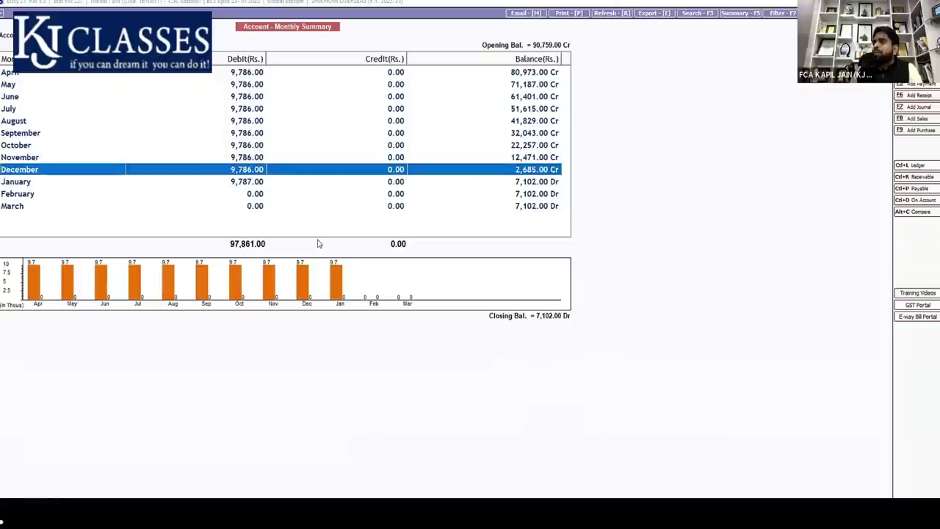
{"action": "key", "text": "Down"}
{"action": "key", "text": "Down"}
{"action": "key", "text": "Down"}
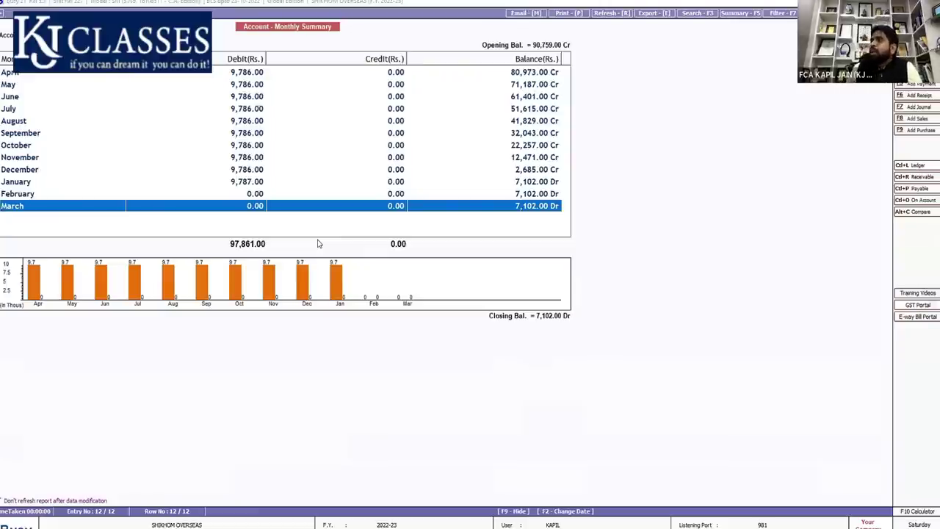
- Inspect the January payment voucher of the IDFC First Bank Loan and return to the monthly summary
{"action": "key", "text": "Up"}
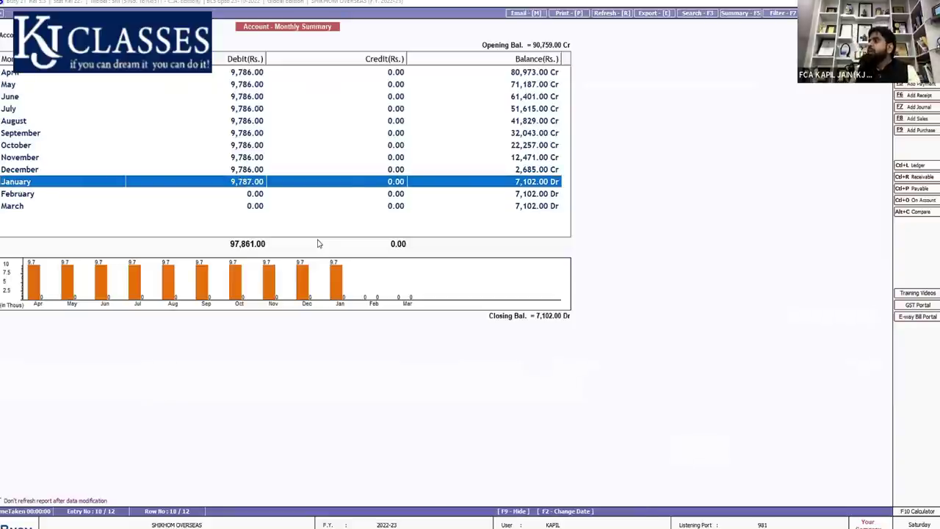
{"action": "key", "text": "Return"}
{"action": "key", "text": "Return"}
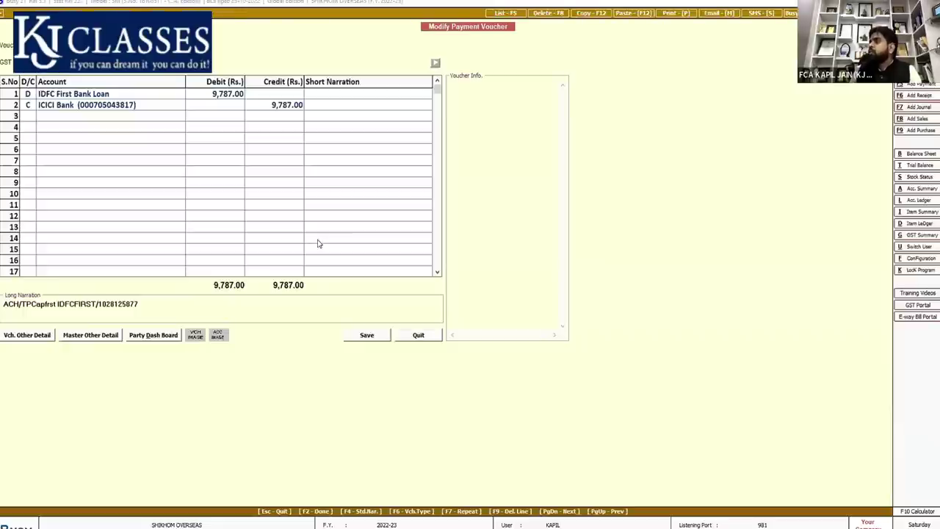
{"action": "key", "text": "Escape"}
{"action": "key", "text": "Escape"}
- Inspect the November payment entry of the IDFC First Bank Loan and return to the monthly summary
{"action": "key", "text": "Up"}
{"action": "key", "text": "Up"}
{"action": "key", "text": "Return"}
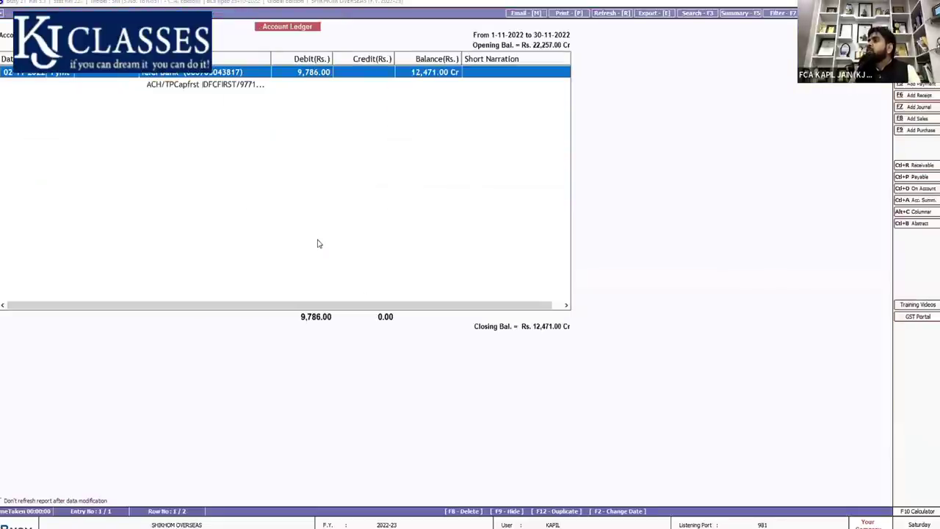
{"action": "key", "text": "Return"}
{"action": "key", "text": "Escape"}
{"action": "key", "text": "Escape"}
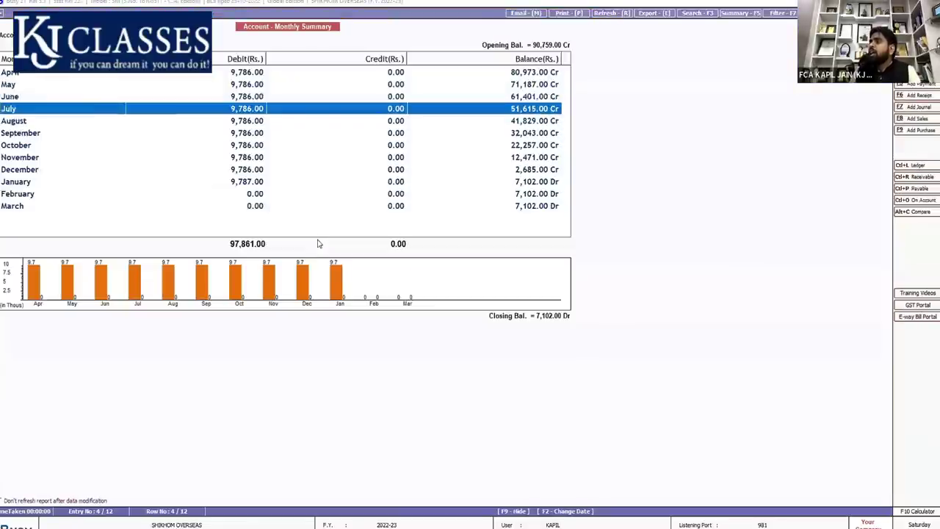
- Check the accounts and amounts in the loan's July payment voucher, leaving the voucher unmodified
{"action": "key", "text": "Return"}
{"action": "key", "text": "Return"}
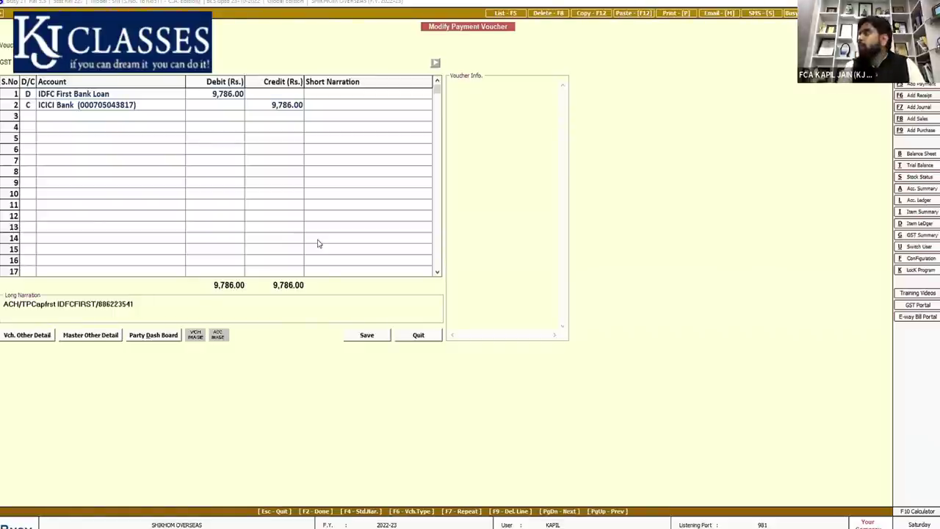
{"action": "key", "text": "Escape"}
{"action": "key", "text": "Escape"}
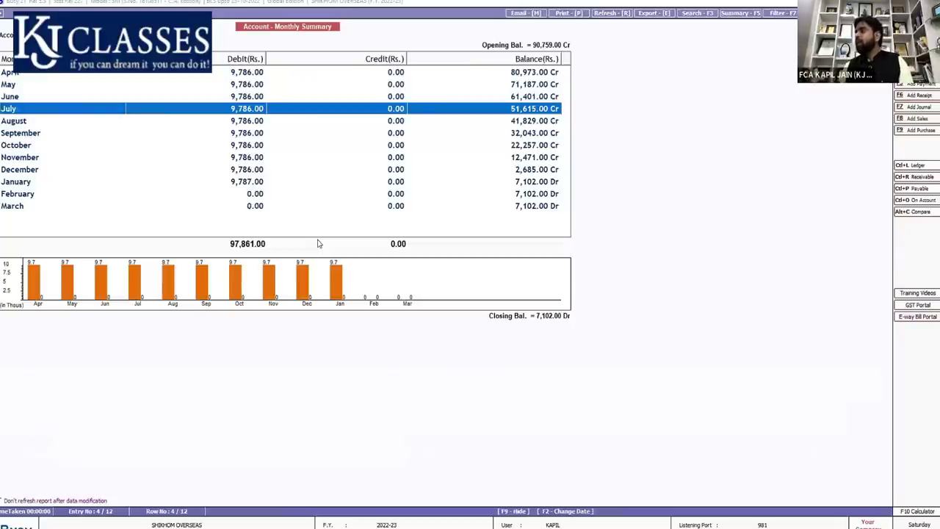
- Review the loan's closing months in the monthly summary and open its March 2023 ledger
{"action": "key", "text": "Down"}
{"action": "key", "text": "End"}
{"action": "key", "text": "Up"}
{"action": "key", "text": "Up"}
{"action": "key", "text": "Up"}
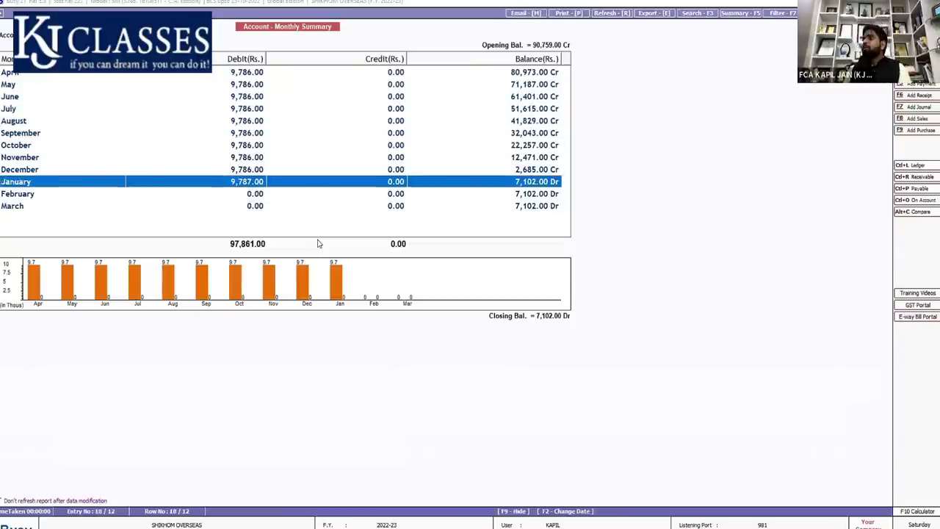
{"action": "key", "text": "Down"}
{"action": "key", "text": "End"}
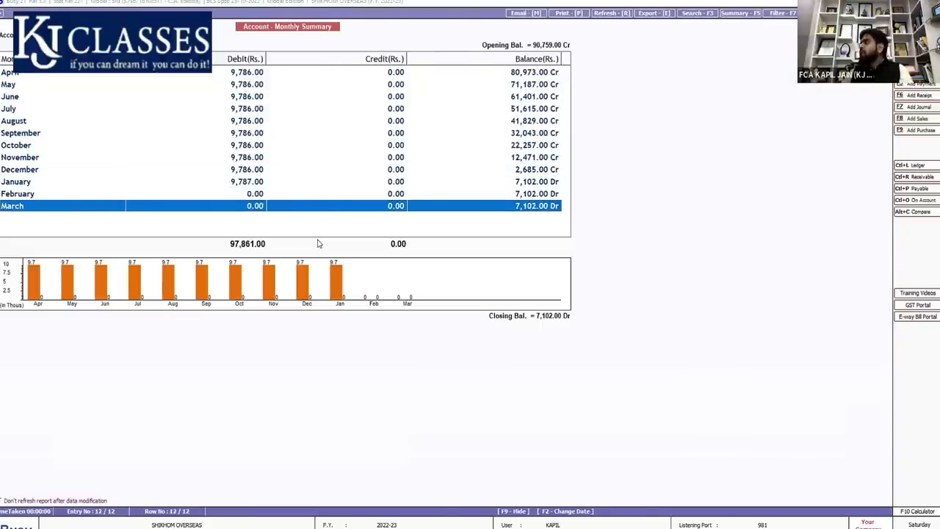
{"action": "key", "text": "Return"}
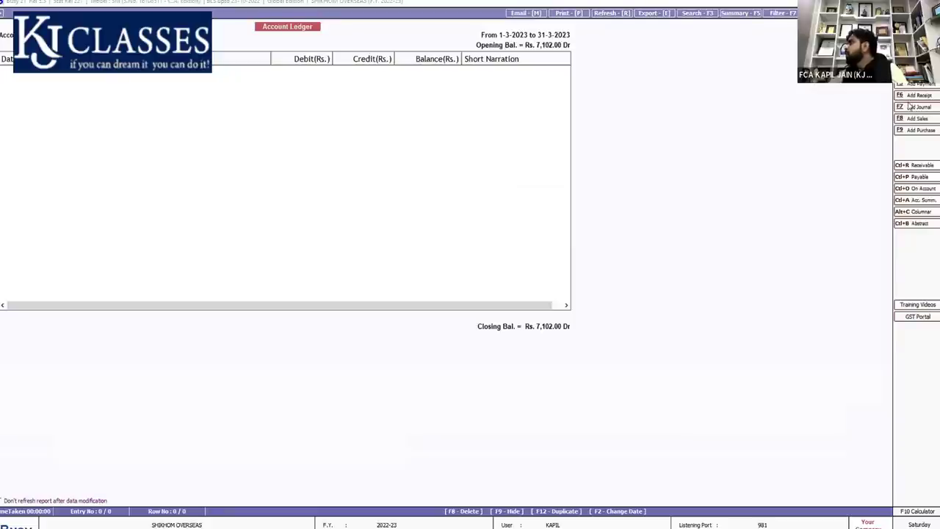
- Start a new journal voucher and debit the Interest on Mobile account with 7,102
{"action": "key", "text": "F7"}
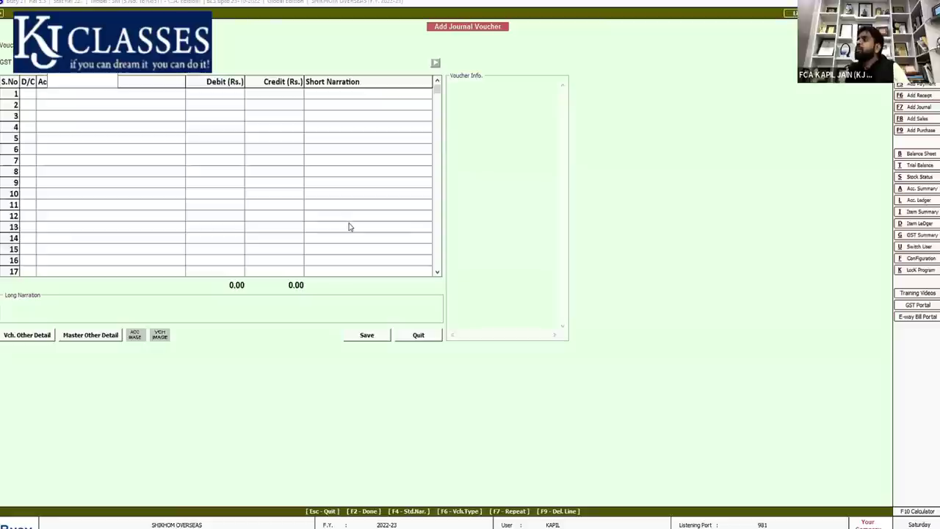
{"action": "key", "text": "Return"}
{"action": "key", "text": "Return"}
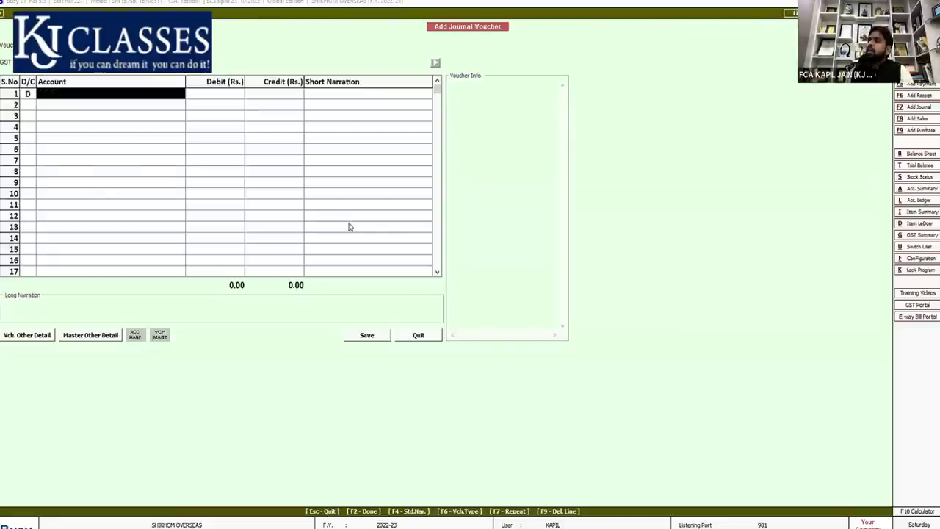
{"action": "type", "text": "inter"}
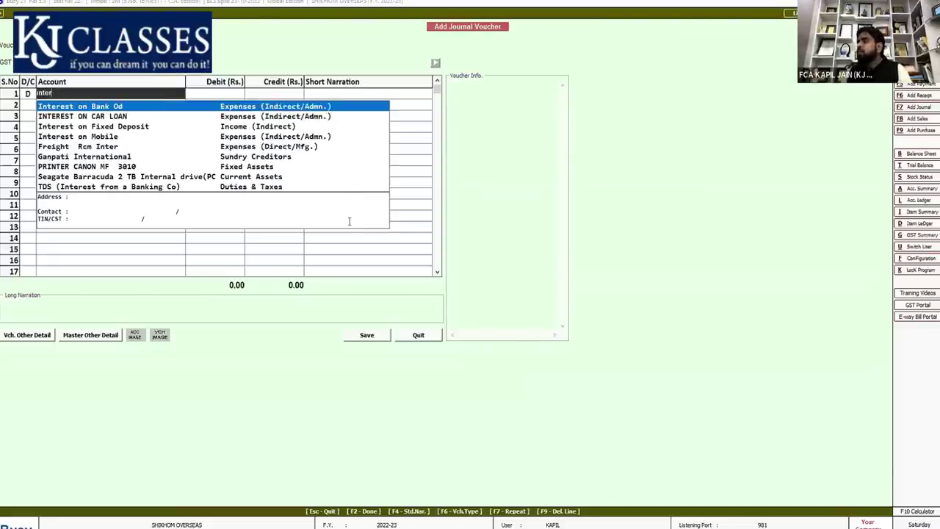
{"action": "key", "text": "Down"}
{"action": "key", "text": "Down"}
{"action": "key", "text": "Down"}
{"action": "key", "text": "Return"}
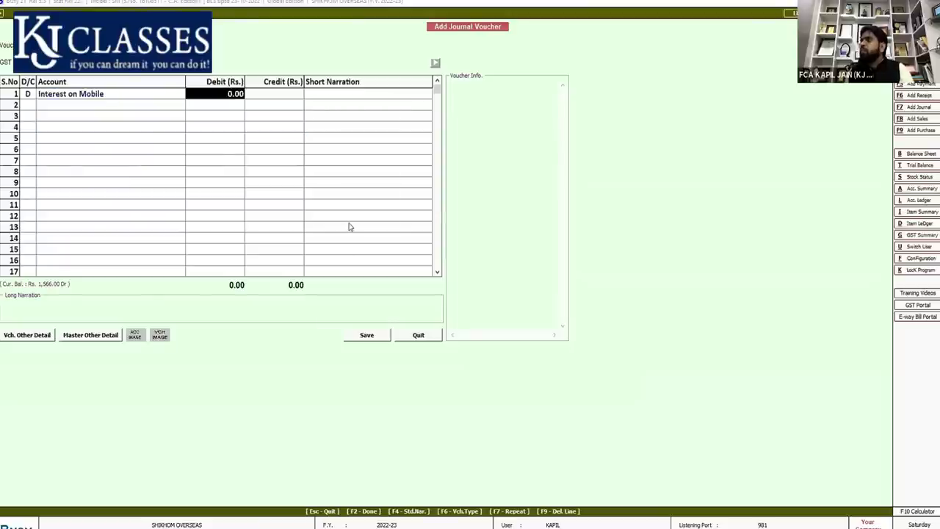
{"action": "type", "text": "7102"}
{"action": "key", "text": "Return"}
{"action": "key", "text": "Return"}
- Credit the IDFC First Bank Loan account with 7,102 on the second line of the journal voucher
{"action": "key", "text": "Return"}
{"action": "type", "text": "idfc"}
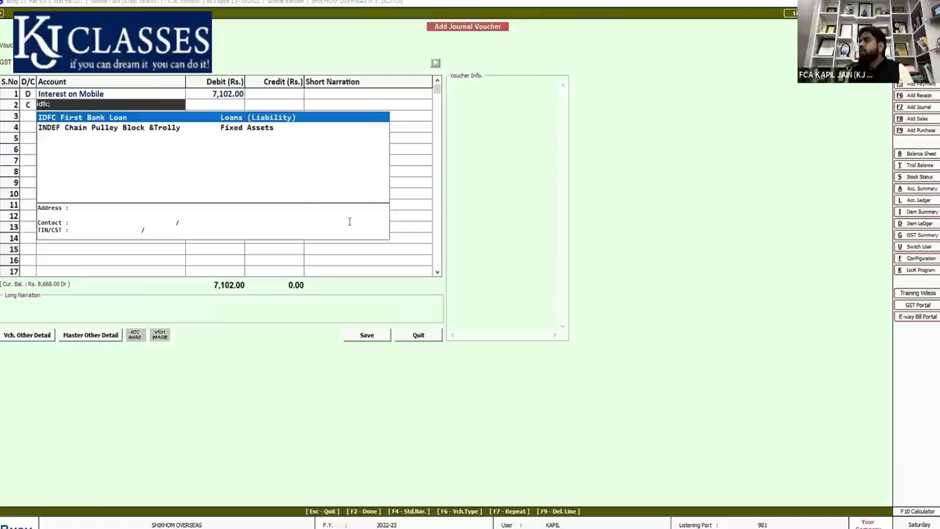
{"action": "key", "text": "Return"}
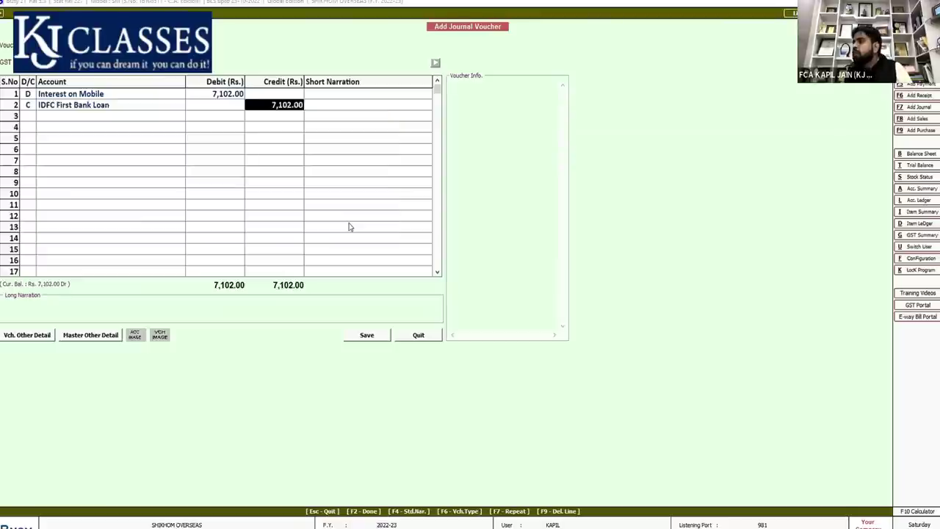
{"action": "key", "text": "Return"}
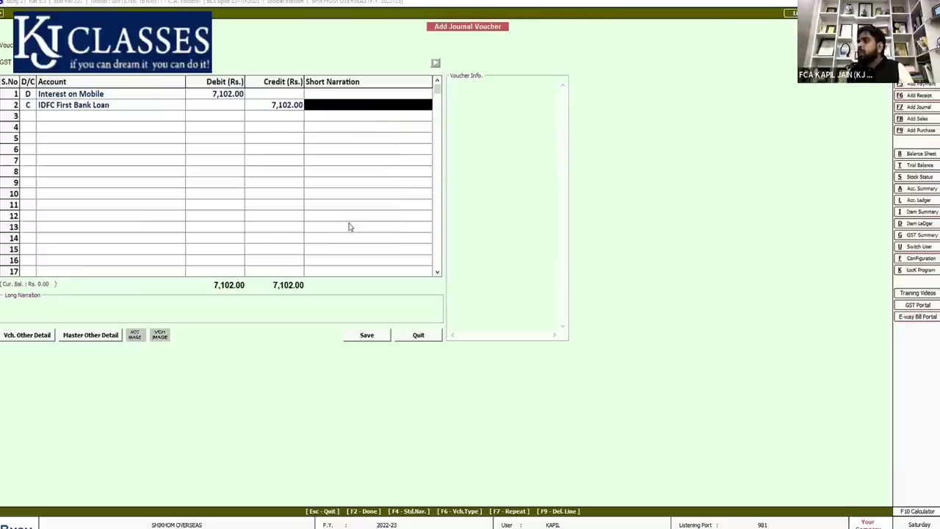
- Enter the long narration "Being interest entry" and save the journal voucher
{"action": "left_click", "coordinate": [57, 303]}
{"action": "type", "text": "Bei"}
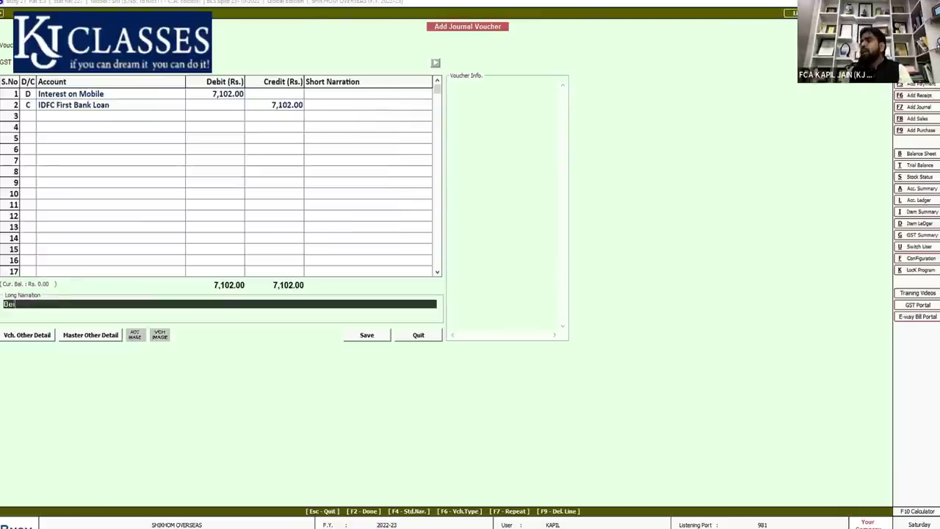
{"action": "type", "text": "ng i"}
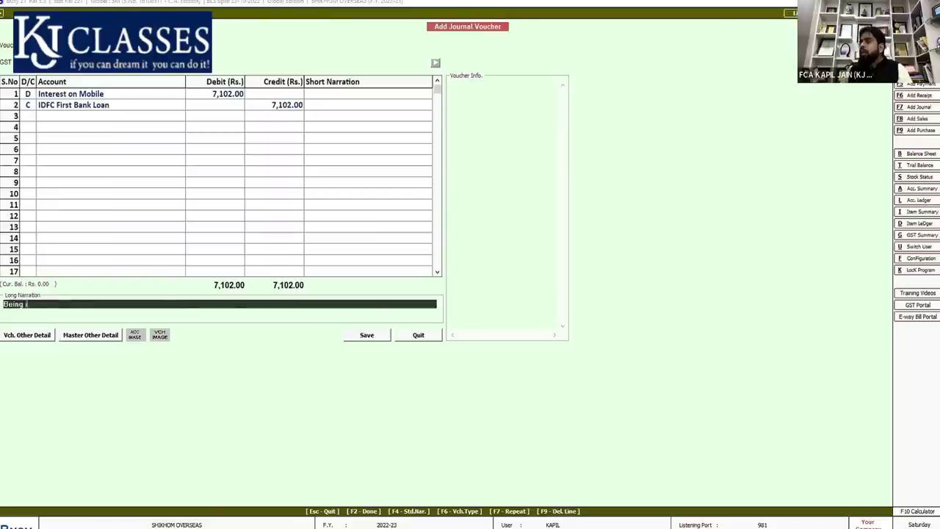
{"action": "type", "text": "nterest"}
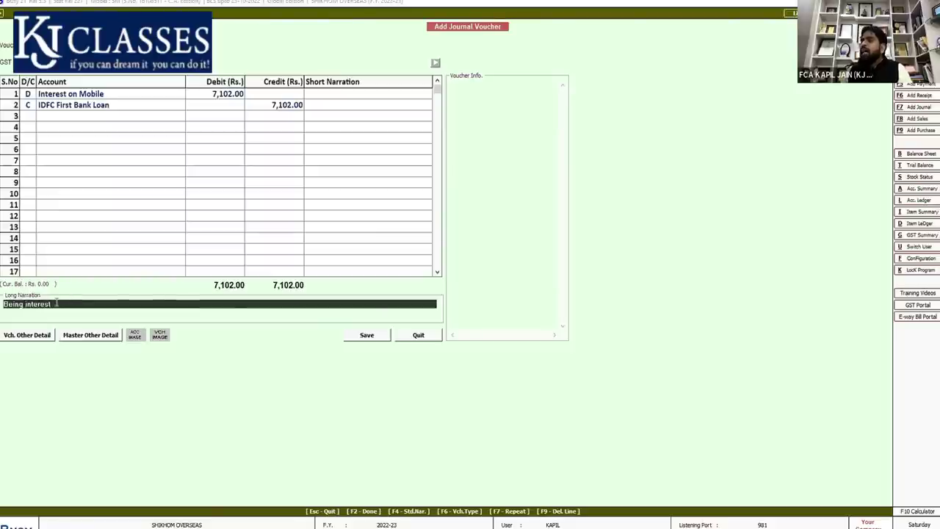
{"action": "type", "text": " entry"}
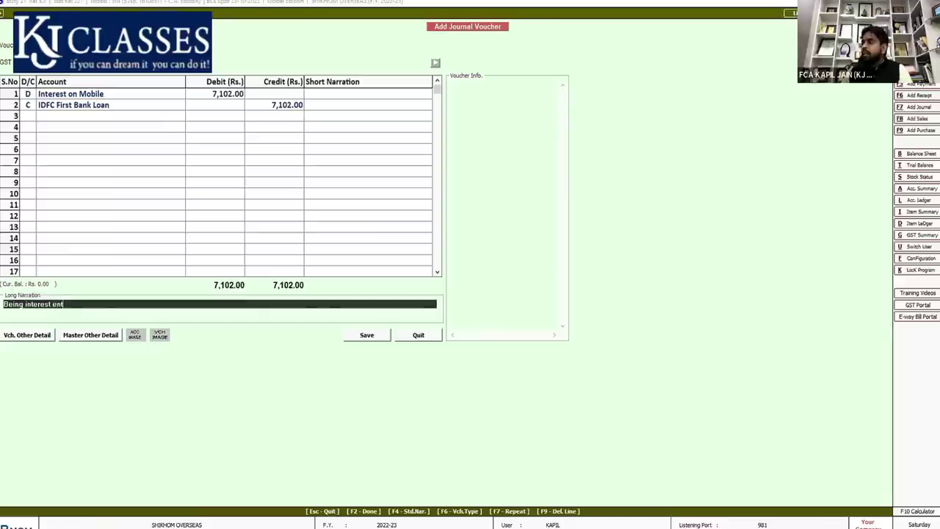
{"action": "key", "text": "Return"}
{"action": "key", "text": "Return"}
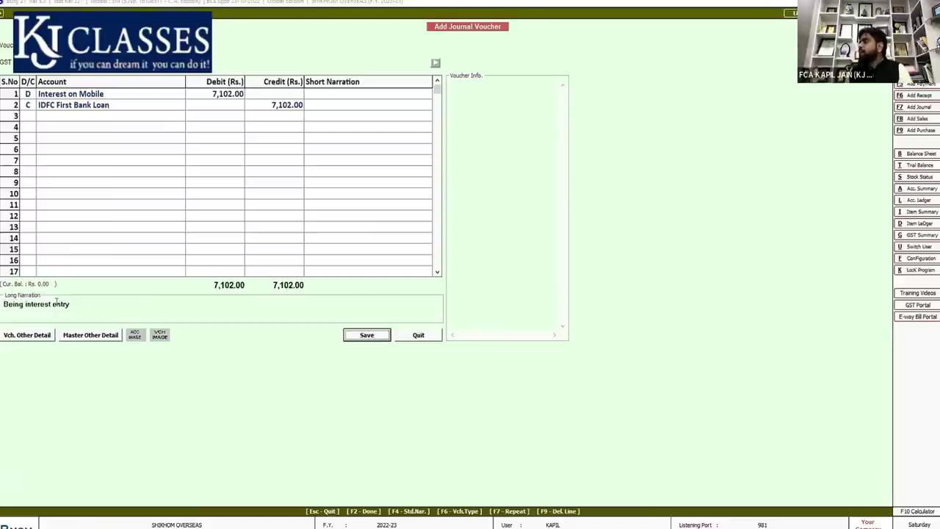
{"action": "key", "text": "Return"}
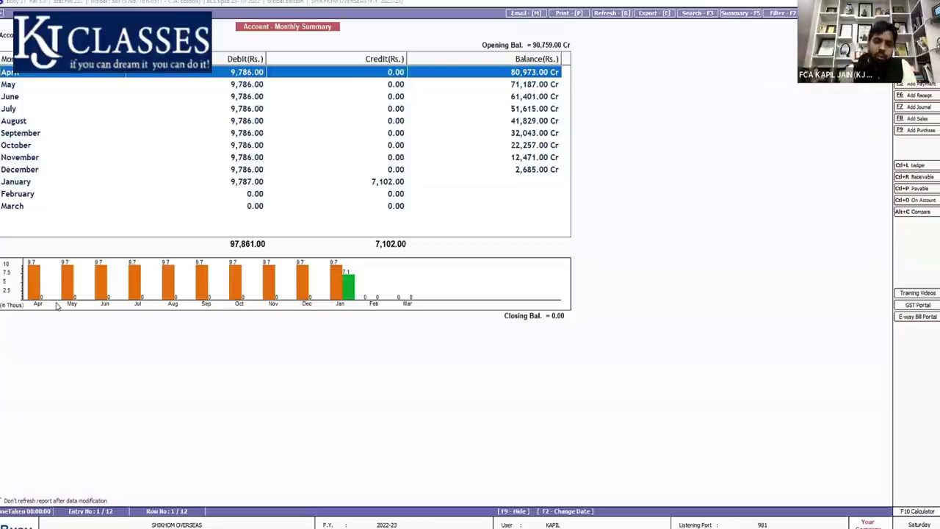
- Return to the loan group balances and open the monthly summary of the account under Unsecured Loans
{"action": "key", "text": "Escape"}
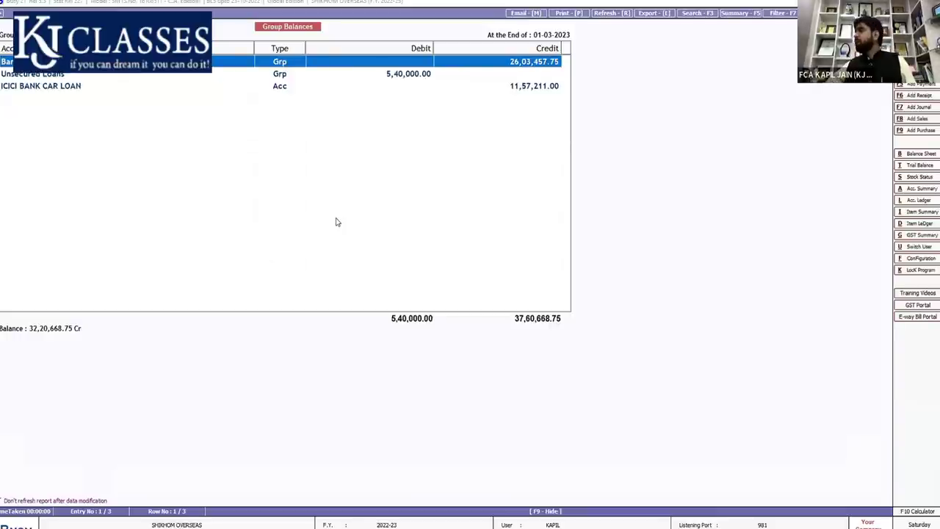
{"action": "left_click", "coordinate": [310, 88]}
{"action": "left_click", "coordinate": [358, 75]}
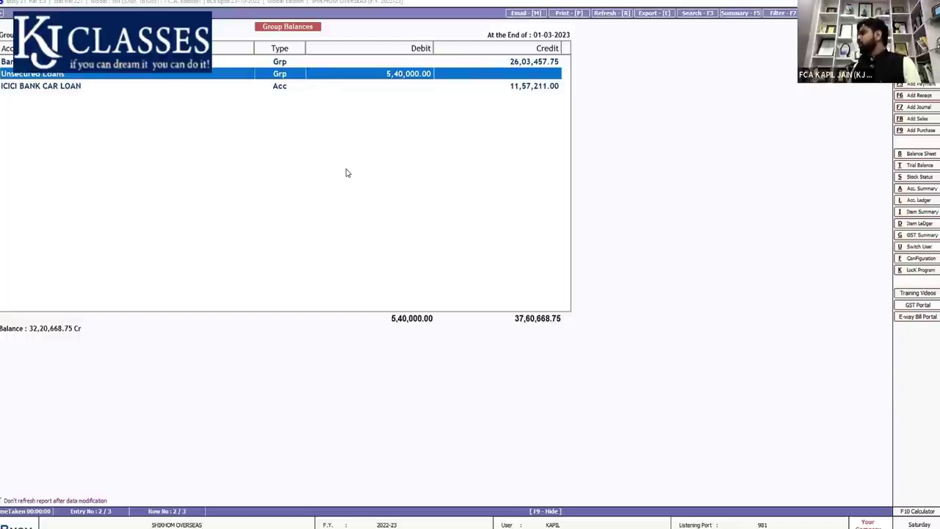
{"action": "key", "text": "Return"}
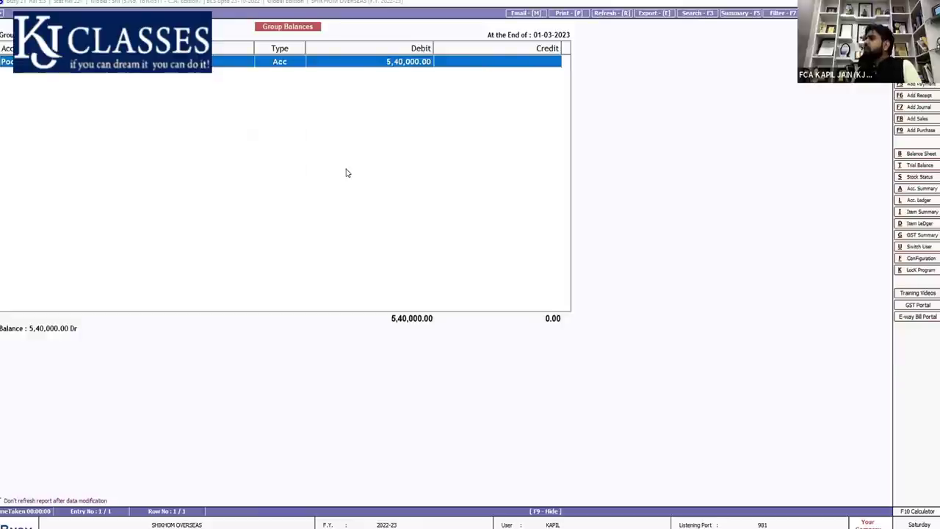
{"action": "key", "text": "Return"}
- Open the June 2022 ledger of the unsecured loan account to view its payments
{"action": "key", "text": "Up"}
{"action": "key", "text": "Up"}
{"action": "key", "text": "Up"}
{"action": "key", "text": "Up"}
{"action": "key", "text": "Up"}
{"action": "key", "text": "Up"}
{"action": "key", "text": "Up"}
{"action": "key", "text": "Up"}
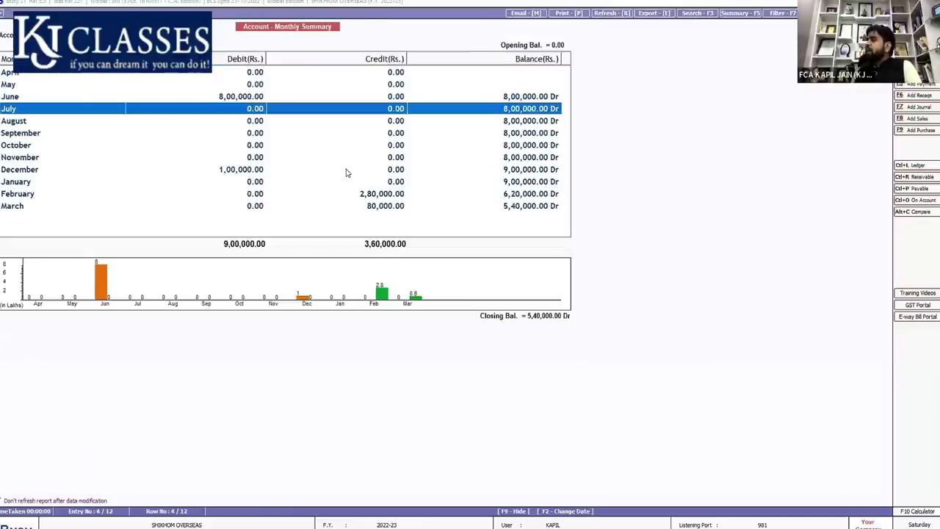
{"action": "key", "text": "Up"}
{"action": "key", "text": "Return"}
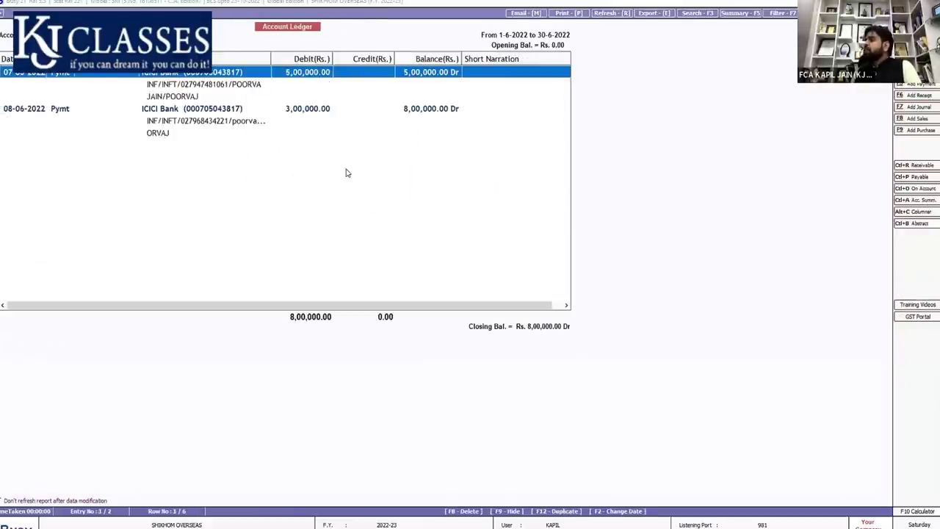
- Return to the unsecured loan's monthly summary and open its December 2022 ledger
{"action": "key", "text": "Escape"}
{"action": "key", "text": "Down"}
{"action": "key", "text": "Down"}
{"action": "key", "text": "Down"}
{"action": "key", "text": "Down"}
{"action": "key", "text": "Down"}
{"action": "key", "text": "Down"}
{"action": "key", "text": "Down"}
{"action": "key", "text": "Down"}
{"action": "key", "text": "Down"}
{"action": "key", "text": "Up"}
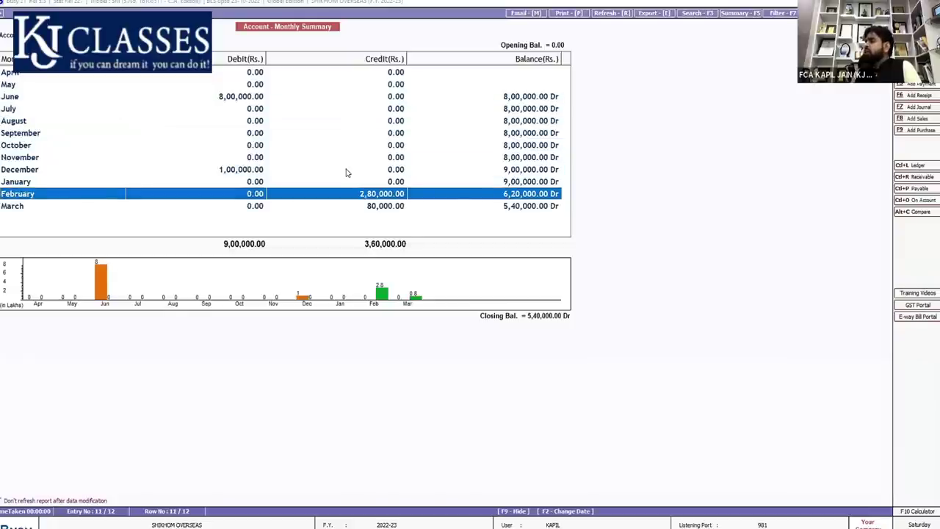
{"action": "key", "text": "Up"}
{"action": "key", "text": "Up"}
{"action": "key", "text": "Return"}
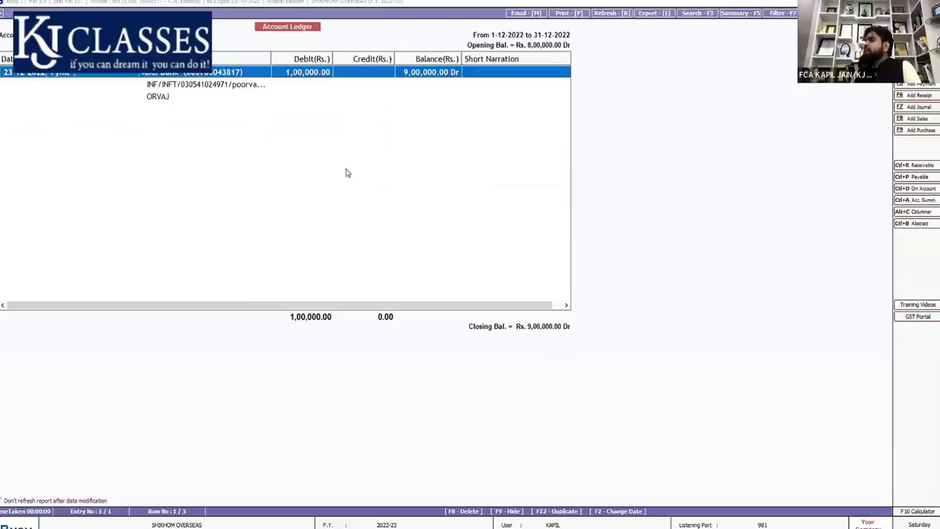
- Check the unsecured loan account's February 2023 ledger and return to the group balances
{"action": "key", "text": "Escape"}
{"action": "key", "text": "Down"}
{"action": "key", "text": "Down"}
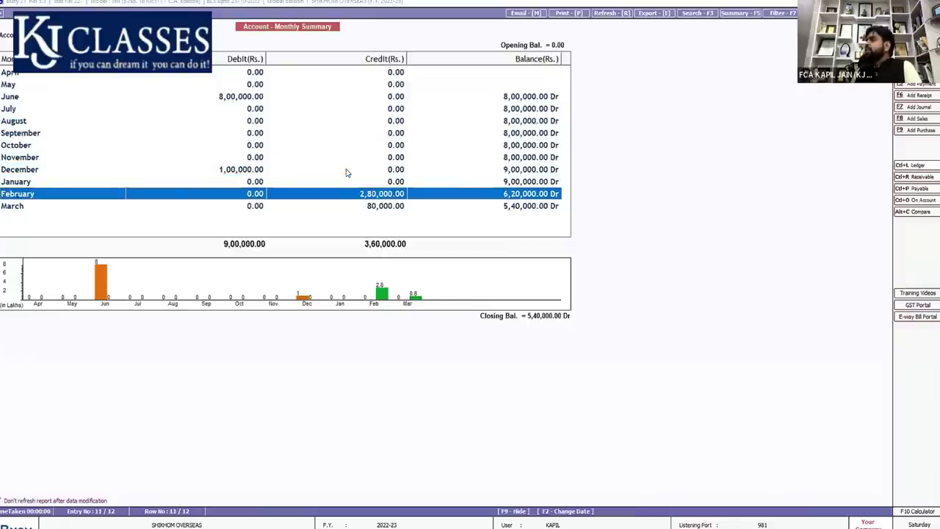
{"action": "key", "text": "Return"}
{"action": "key", "text": "Escape"}
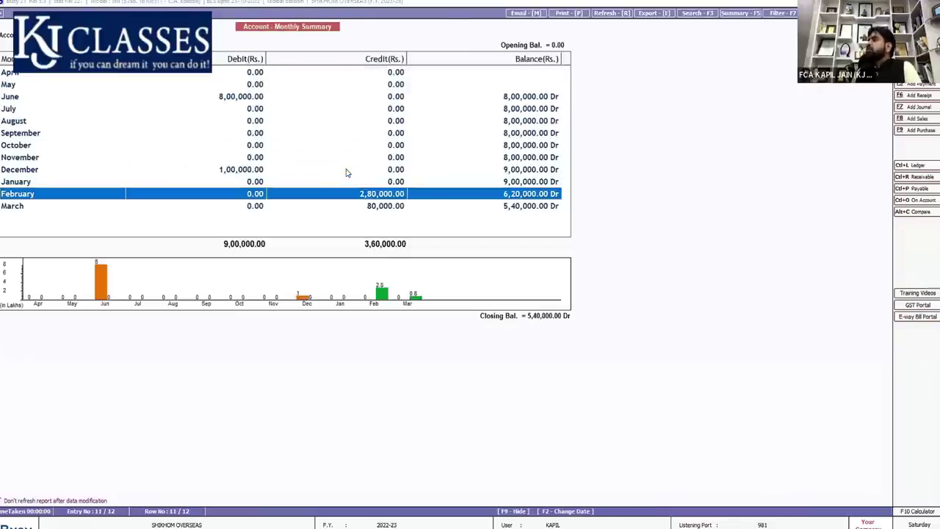
{"action": "key", "text": "Escape"}
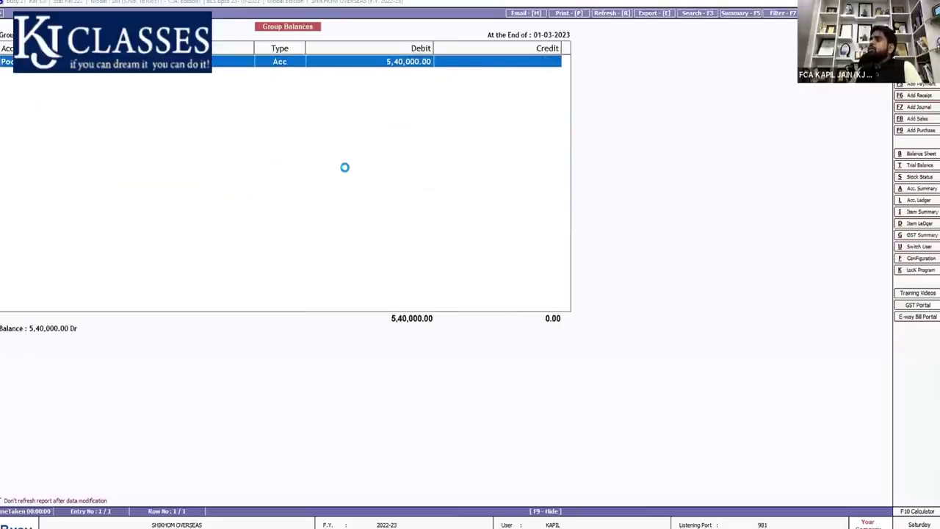
- Reopen the unsecured loan account's June 2022 ledger and open its 5,00,000 payment voucher
{"action": "key", "text": "Return"}
{"action": "left_click", "coordinate": [230, 99]}
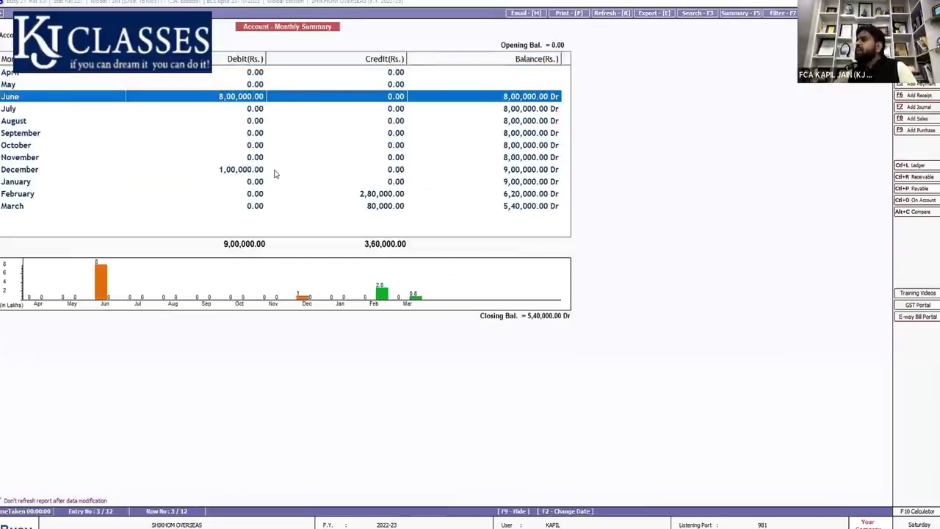
{"action": "key", "text": "Return"}
{"action": "double_click", "coordinate": [117, 107]}
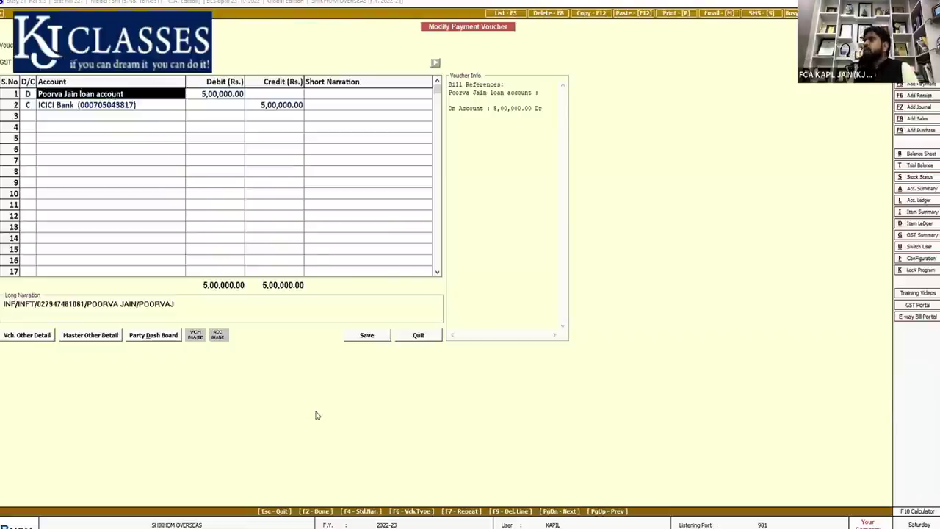
- Change the loan account master's group to Loans & Advances (Asset), and save the master and the payment voucher
{"action": "key", "text": "F3"}
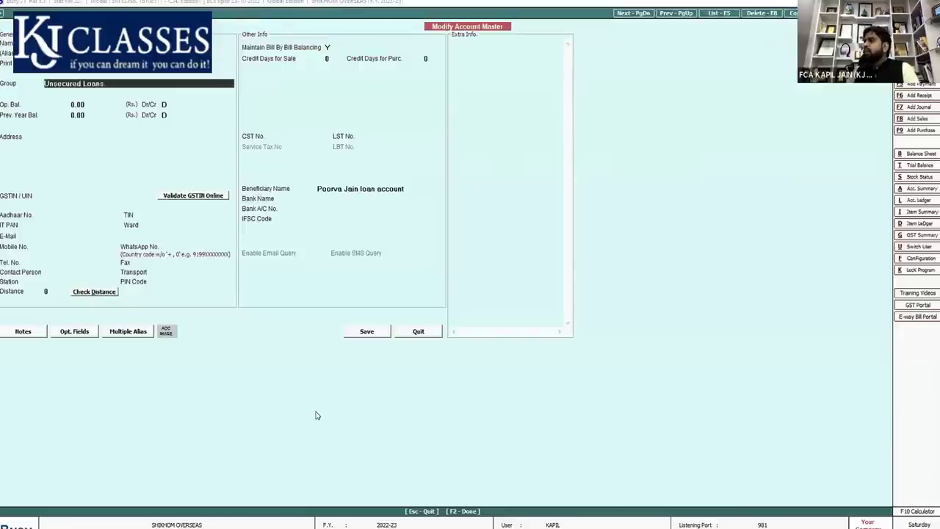
{"action": "type", "text": "u"}
{"action": "key", "text": "BackSpace"}
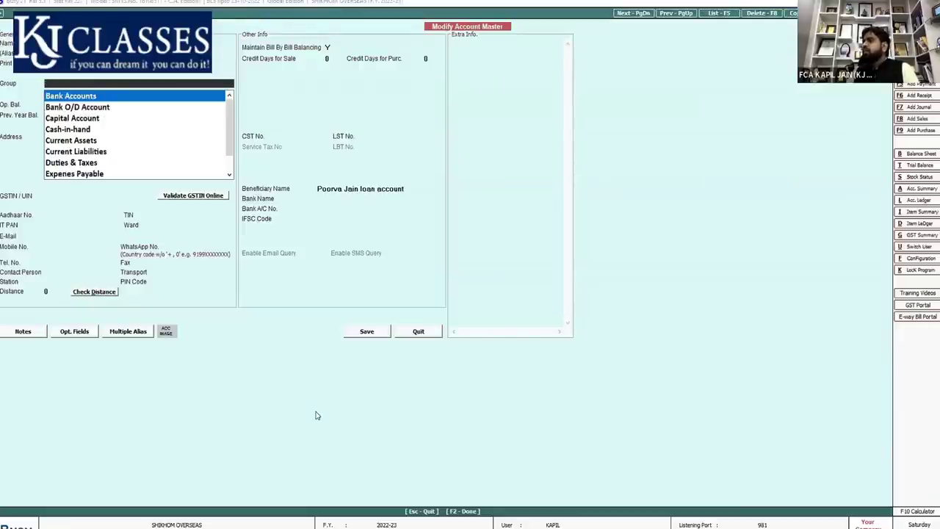
{"action": "type", "text": "loa"}
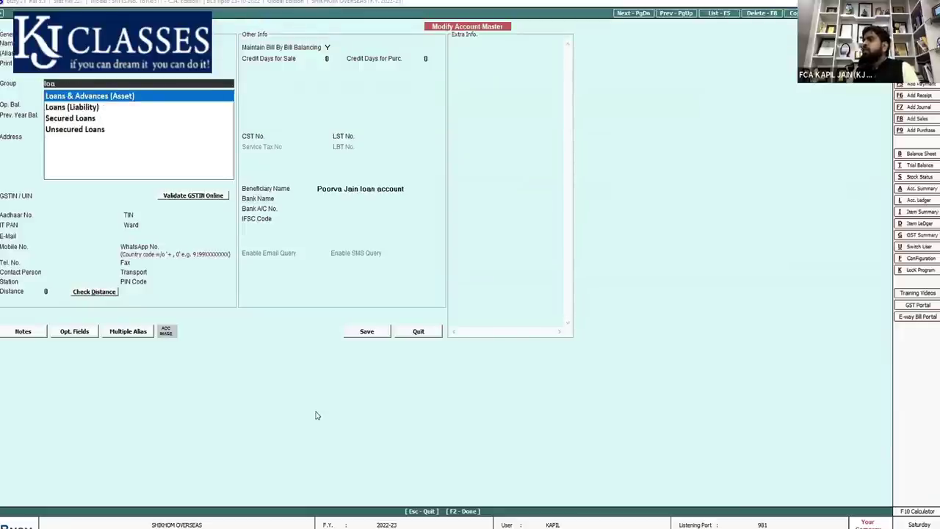
{"action": "key", "text": "Return"}
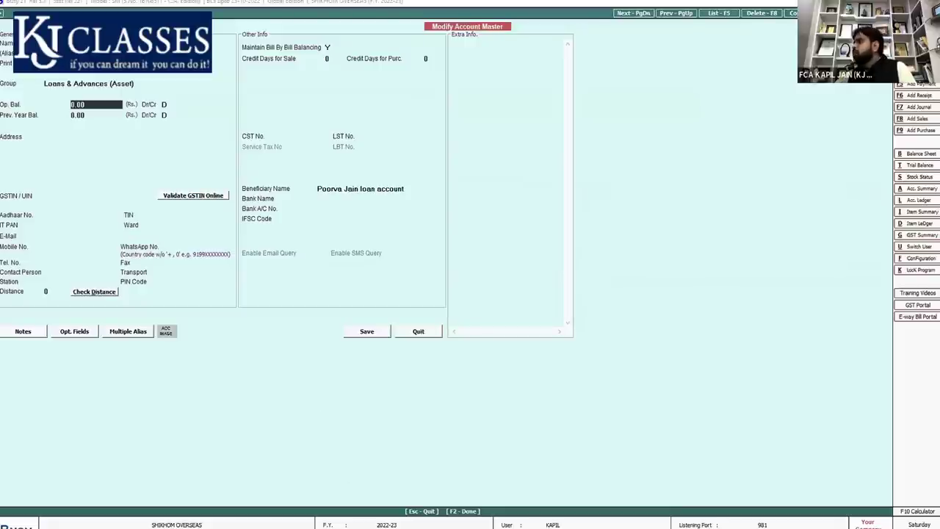
{"action": "left_click", "coordinate": [366, 331]}
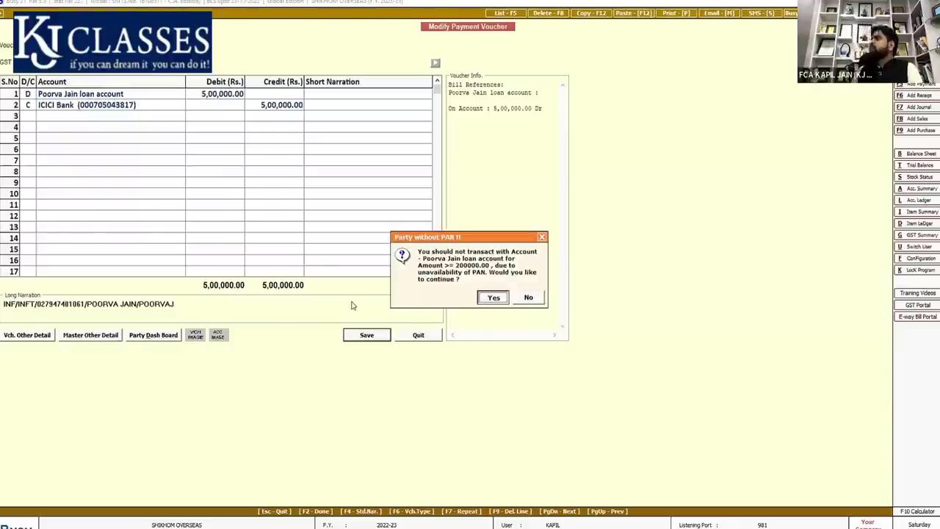
{"action": "key", "text": "Return"}
- Open the Loans (Liability) group from the balance sheet and view its bank subgroup
{"action": "key", "text": "Escape"}
{"action": "key", "text": "Down"}
{"action": "key", "text": "Down"}
{"action": "key", "text": "Down"}
{"action": "key", "text": "Return"}
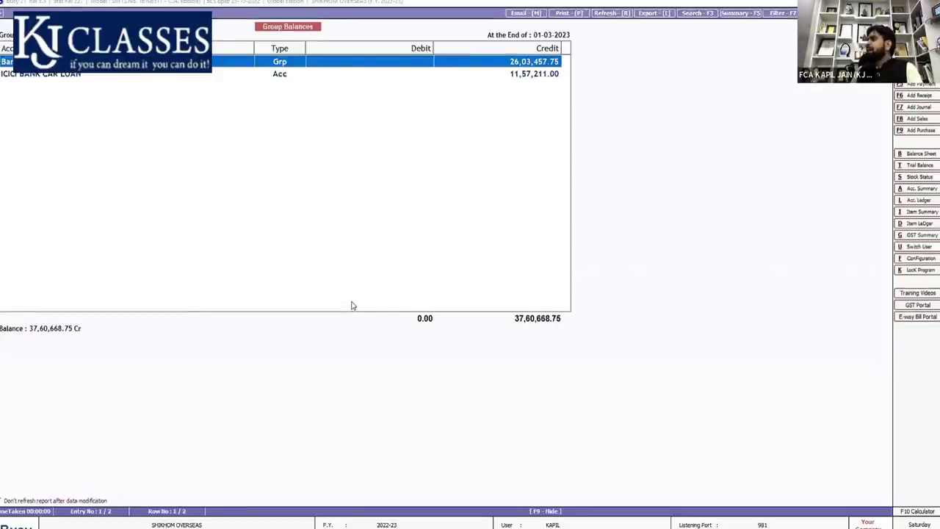
{"action": "key", "text": "Return"}
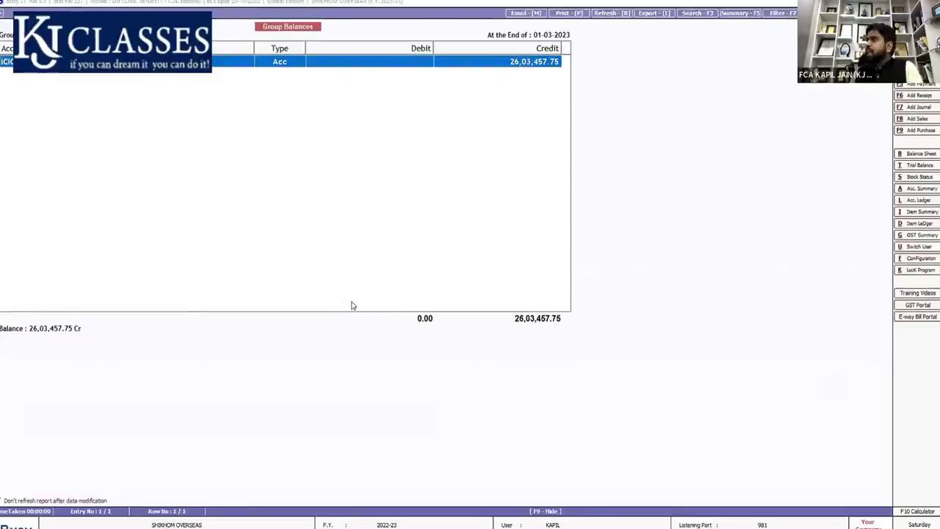
- Review the May 2022 payment voucher of the ICICI Bank Car Loan account and return to the balance sheet
{"action": "key", "text": "Escape"}
{"action": "key", "text": "Down"}
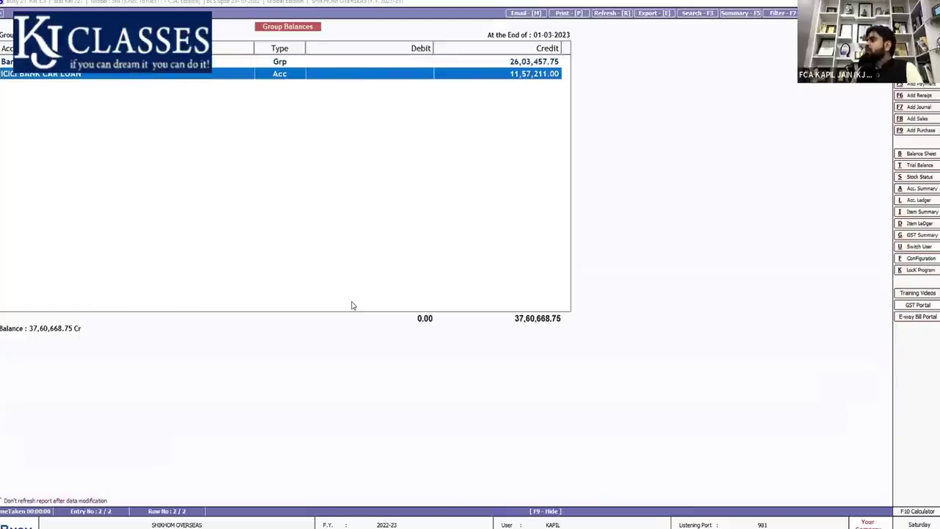
{"action": "key", "text": "Return"}
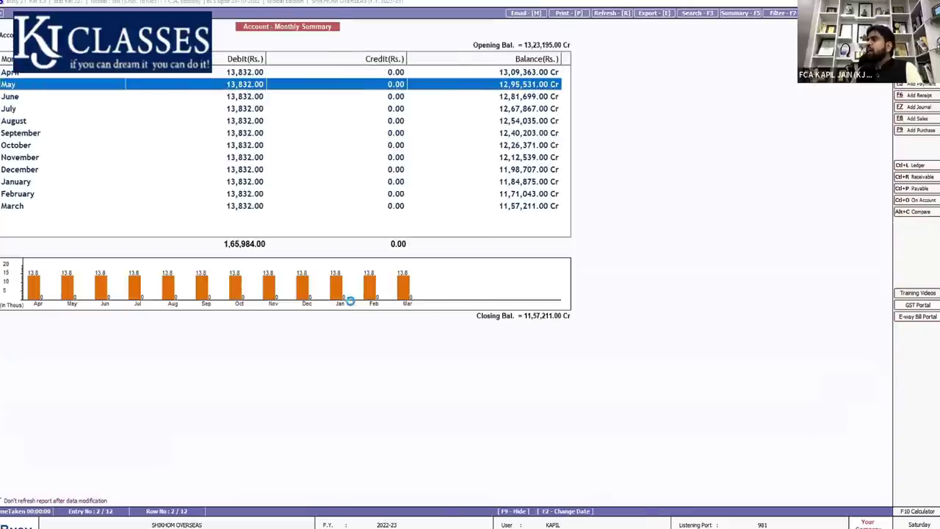
{"action": "key", "text": "Return"}
{"action": "key", "text": "Return"}
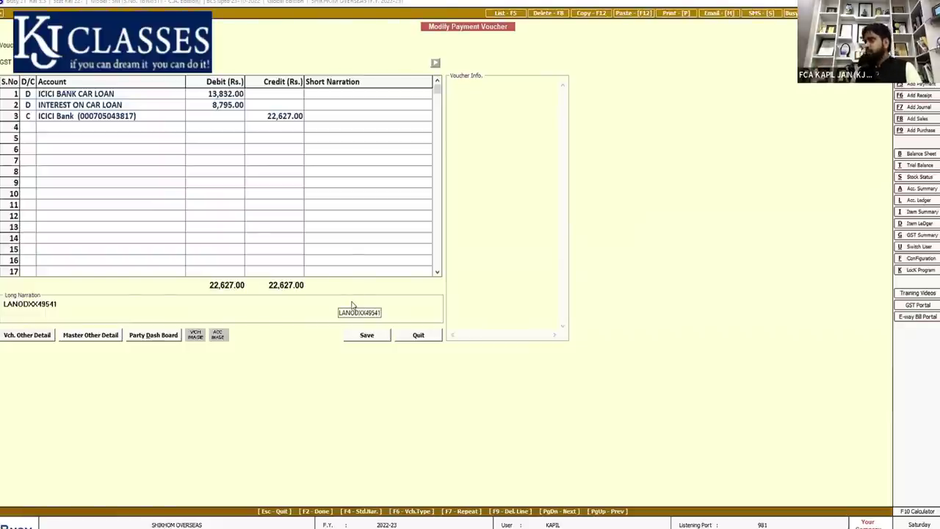
{"action": "key", "text": "Escape"}
{"action": "key", "text": "Escape"}
{"action": "key", "text": "Escape"}
{"action": "key", "text": "Escape"}
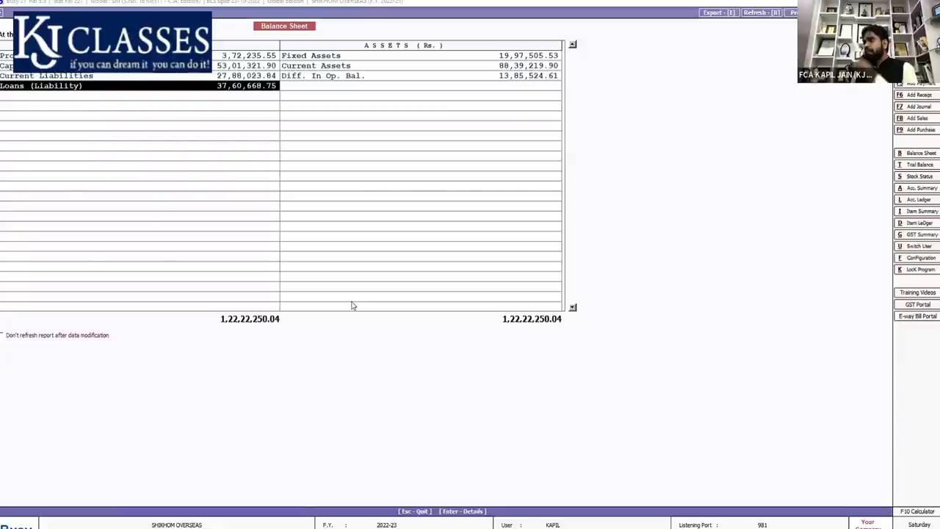
- Open the capital group from the balance sheet and examine the accounts and balances in it
{"action": "key", "text": "Up"}
{"action": "key", "text": "Up"}
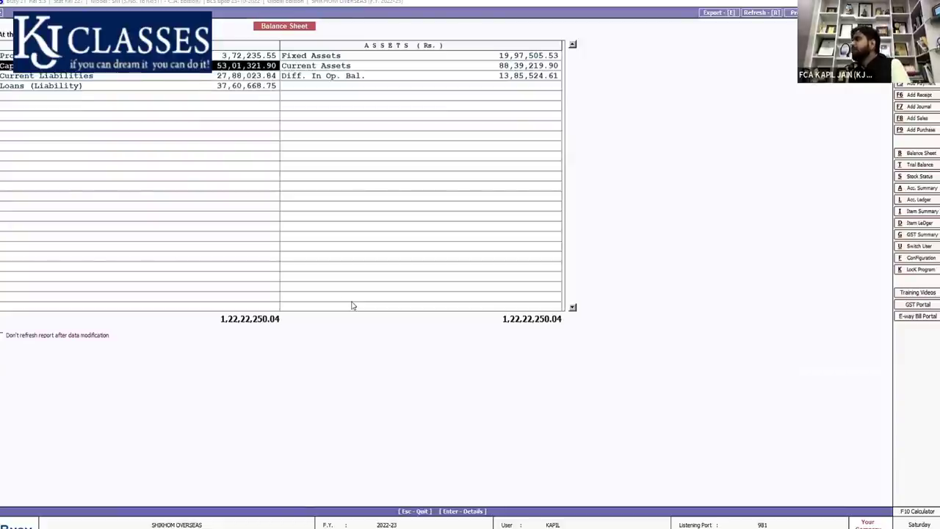
{"action": "key", "text": "Down"}
{"action": "key", "text": "Down"}
{"action": "key", "text": "Up"}
{"action": "key", "text": "Up"}
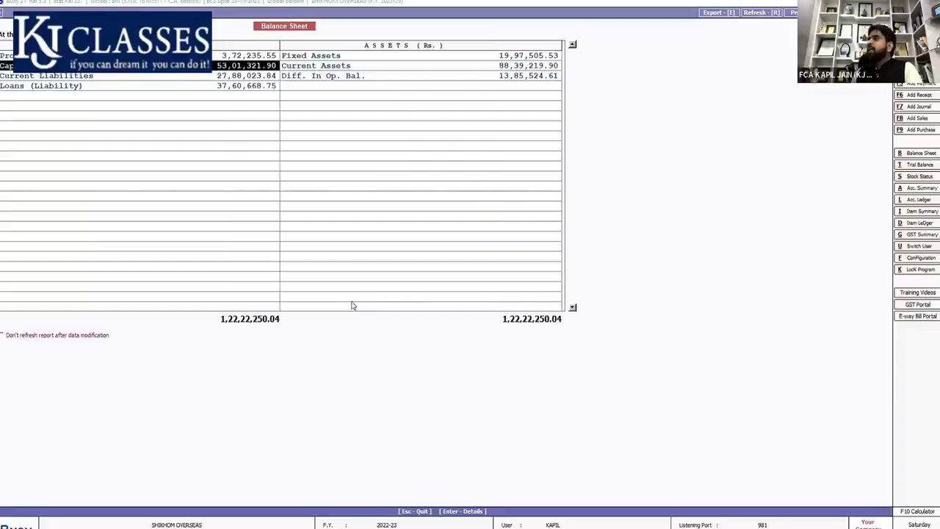
{"action": "key", "text": "Return"}
{"action": "key", "text": "Down"}
{"action": "key", "text": "Down"}
{"action": "key", "text": "Down"}
{"action": "key", "text": "Down"}
{"action": "key", "text": "Up"}
{"action": "key", "text": "Up"}
{"action": "key", "text": "Up"}
{"action": "key", "text": "Down"}
{"action": "key", "text": "Down"}
{"action": "key", "text": "Down"}
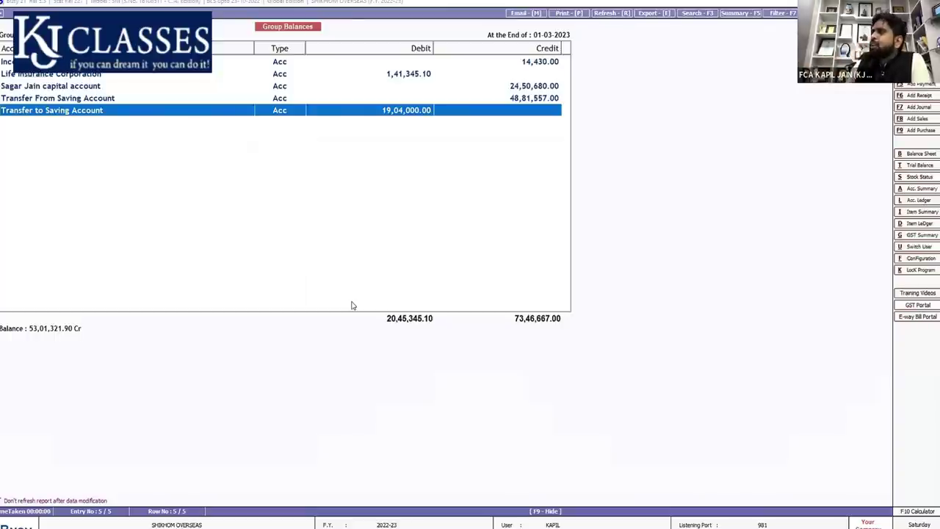
- Open the proprietor's capital account monthly summary and view its December 2022 ledger
{"action": "key", "text": "Up"}
{"action": "key", "text": "Up"}
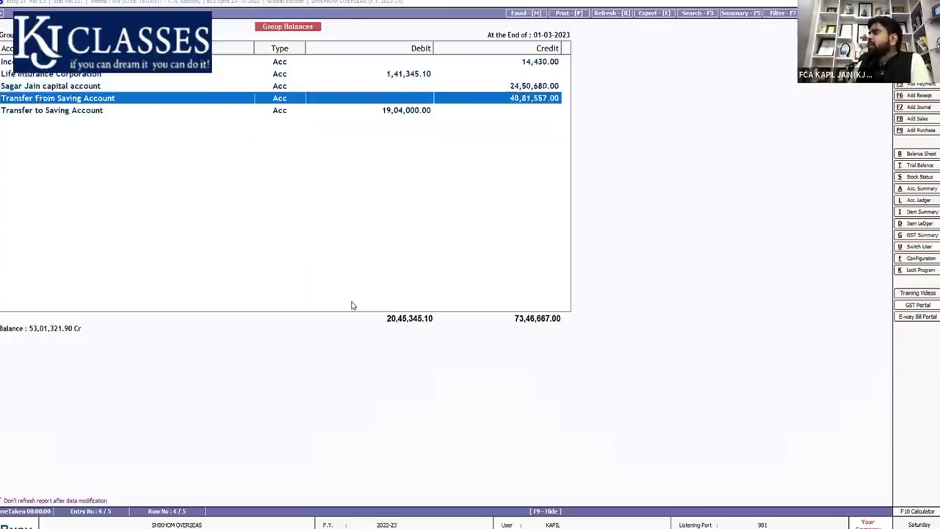
{"action": "key", "text": "Return"}
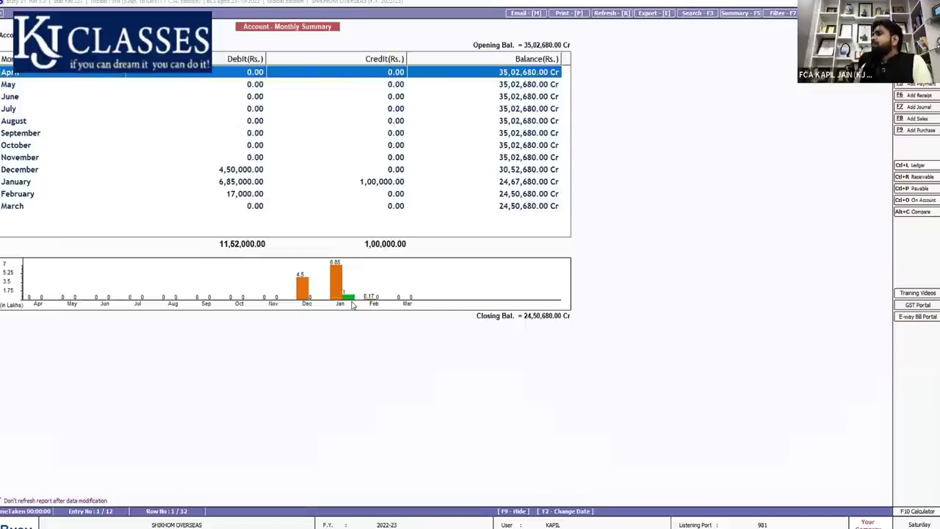
{"action": "key", "text": "Down"}
{"action": "key", "text": "Down"}
{"action": "key", "text": "Down"}
{"action": "key", "text": "Down"}
{"action": "key", "text": "Down"}
{"action": "key", "text": "Down"}
{"action": "key", "text": "Down"}
{"action": "key", "text": "Down"}
{"action": "key", "text": "Down"}
{"action": "key", "text": "Down"}
{"action": "key", "text": "Down"}
{"action": "key", "text": "Up"}
{"action": "key", "text": "Up"}
{"action": "key", "text": "Up"}
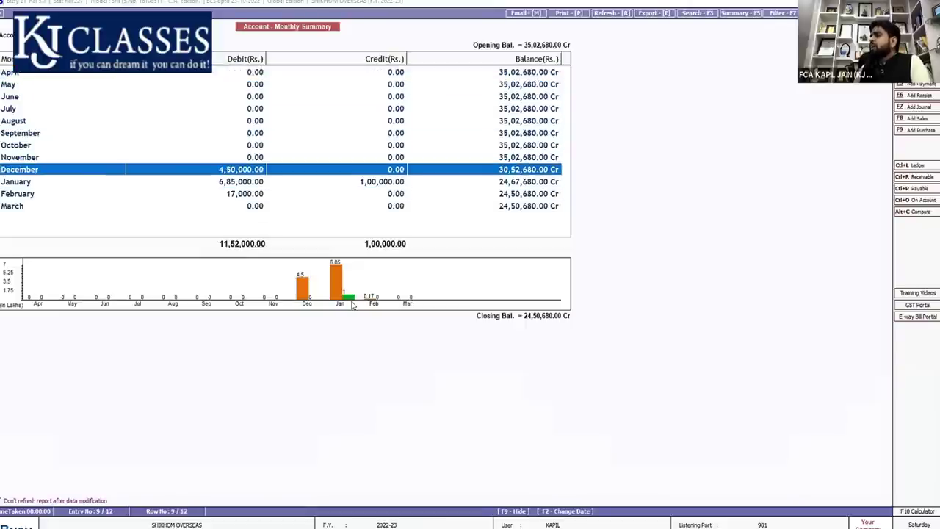
{"action": "key", "text": "Return"}
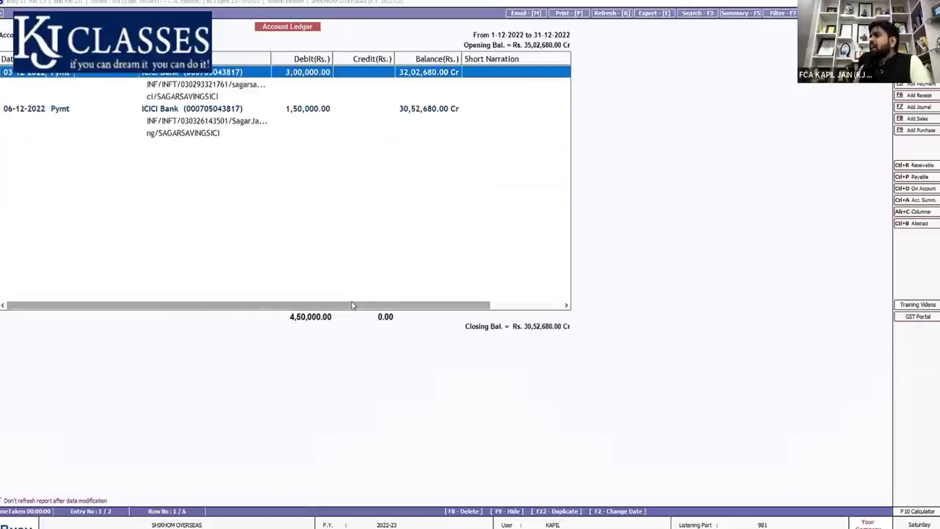
- Check the monthly summaries of Transfer From Saving Account and Transfer to Saving Account
{"action": "key", "text": "Escape"}
{"action": "key", "text": "Escape"}
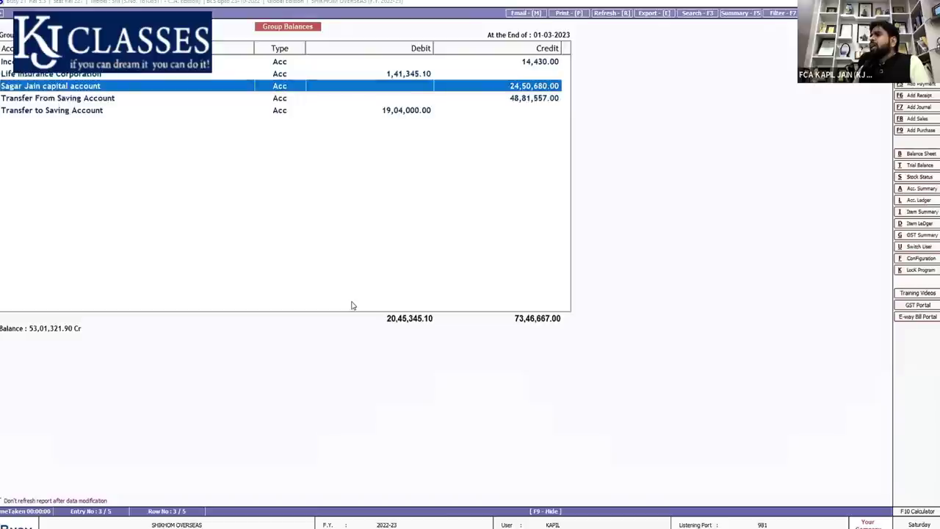
{"action": "key", "text": "Down"}
{"action": "key", "text": "Return"}
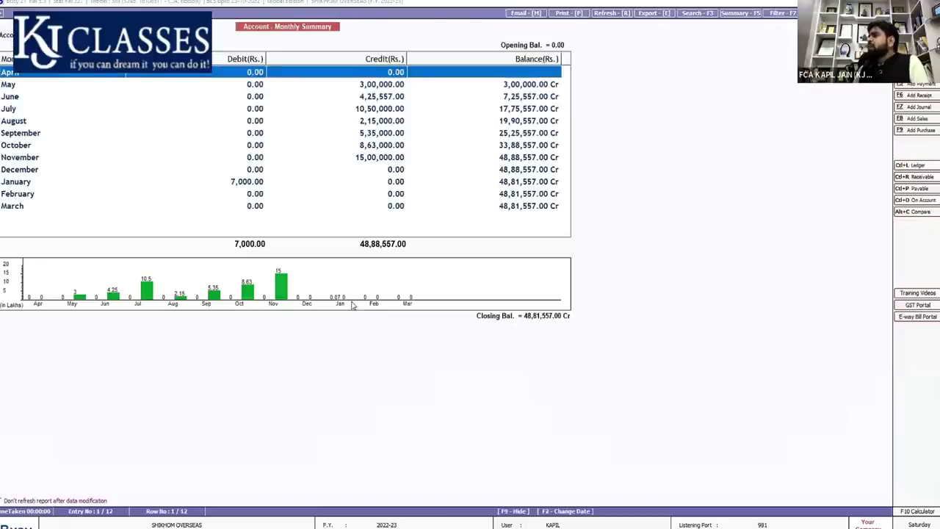
{"action": "key", "text": "Escape"}
{"action": "key", "text": "Down"}
{"action": "key", "text": "Return"}
{"action": "key", "text": "Escape"}
- Reopen the proprietor's capital account and open its January 2023 ledger
{"action": "key", "text": "Up"}
{"action": "key", "text": "Up"}
{"action": "key", "text": "Return"}
{"action": "key", "text": "Down"}
{"action": "key", "text": "Down"}
{"action": "key", "text": "Down"}
{"action": "key", "text": "Down"}
{"action": "key", "text": "Down"}
{"action": "key", "text": "Down"}
{"action": "key", "text": "Down"}
{"action": "key", "text": "Down"}
{"action": "key", "text": "Down"}
{"action": "key", "text": "Return"}
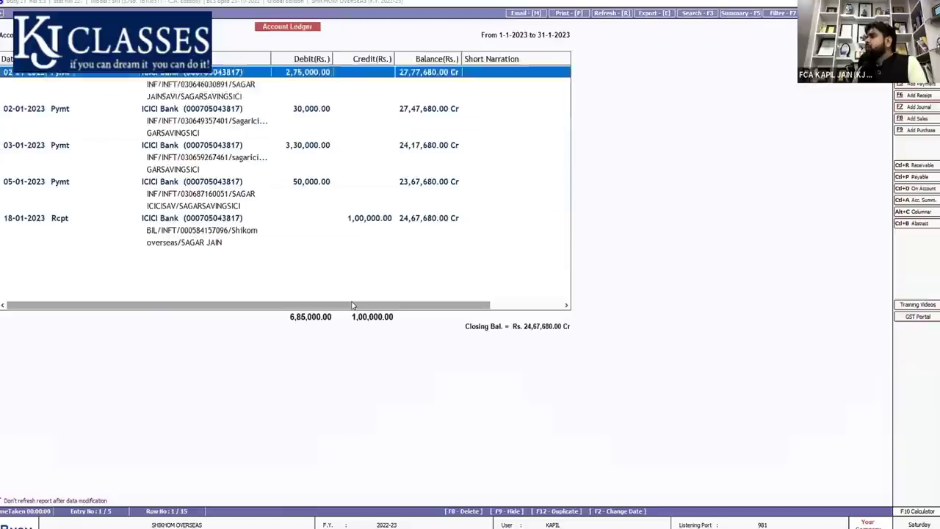
- Change the credited account in the 18-01-2023 receipt voucher to Transfer From Saving Account and save it
{"action": "key", "text": "End"}
{"action": "key", "text": "Up"}
{"action": "key", "text": "Up"}
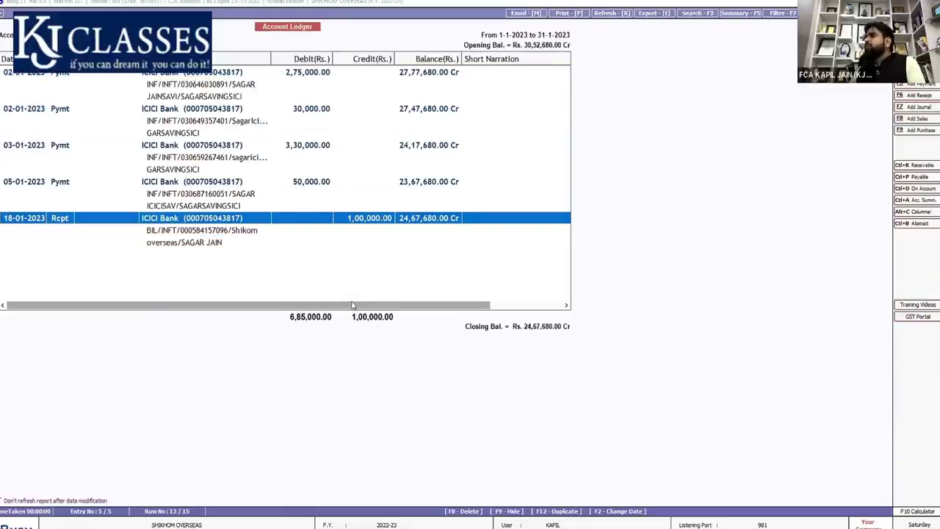
{"action": "key", "text": "Return"}
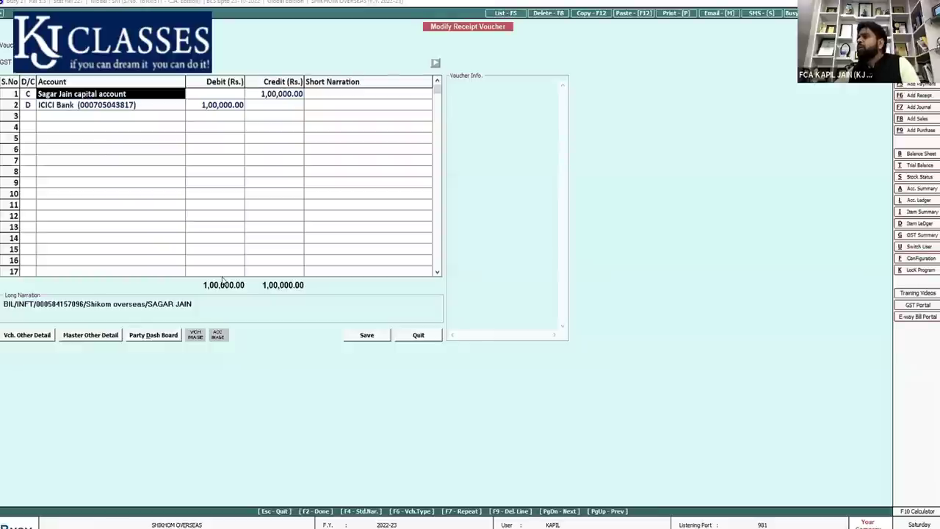
{"action": "type", "text": "tra"}
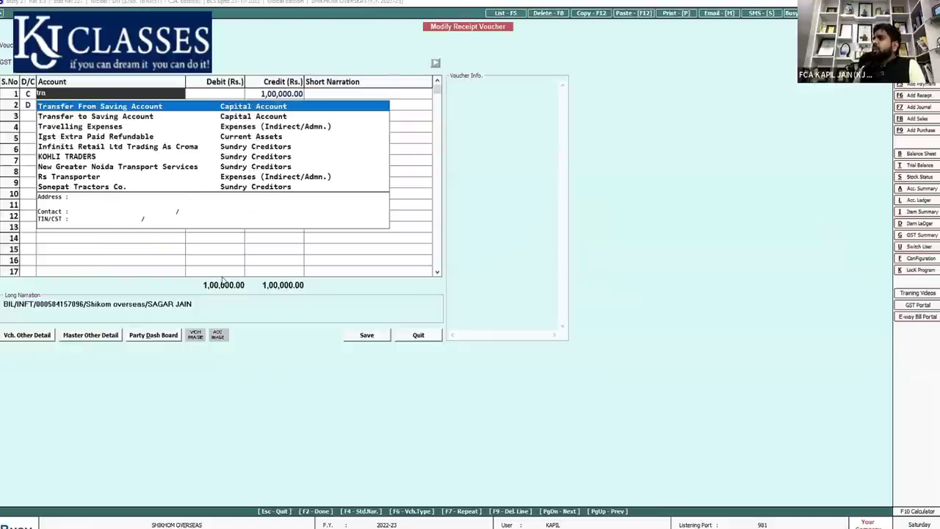
{"action": "key", "text": "Return"}
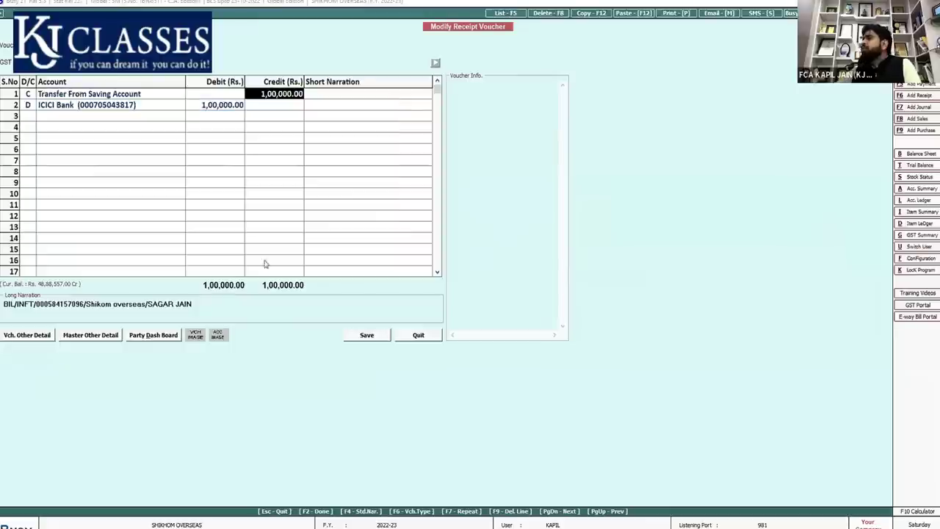
{"action": "left_click", "coordinate": [356, 332]}
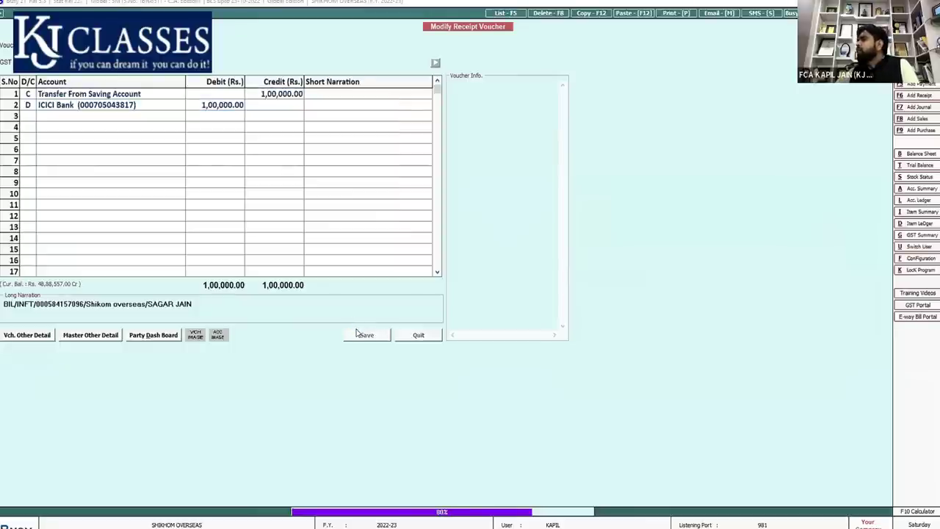
- Change the debited account in the 03-12-2022 payment voucher of 3,00,000 to Transfer to Saving Account and save it
{"action": "key", "text": "Up"}
{"action": "key", "text": "Up"}
{"action": "key", "text": "Up"}
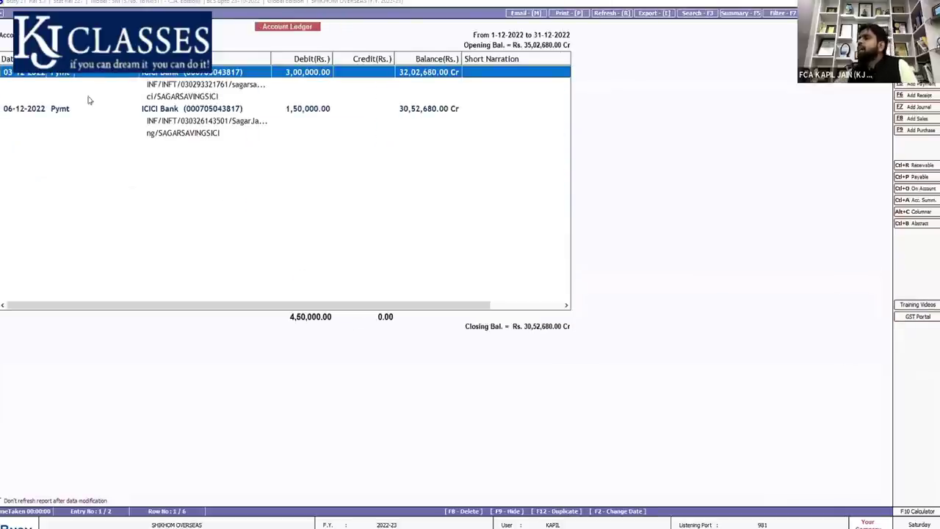
{"action": "key", "text": "Return"}
{"action": "type", "text": "tra"}
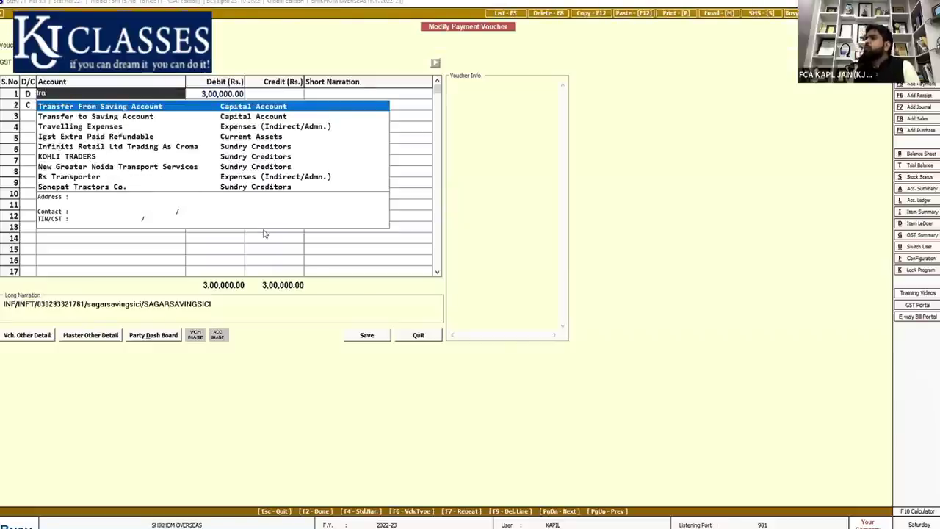
{"action": "key", "text": "Down"}
{"action": "key", "text": "Return"}
{"action": "left_click", "coordinate": [365, 335]}
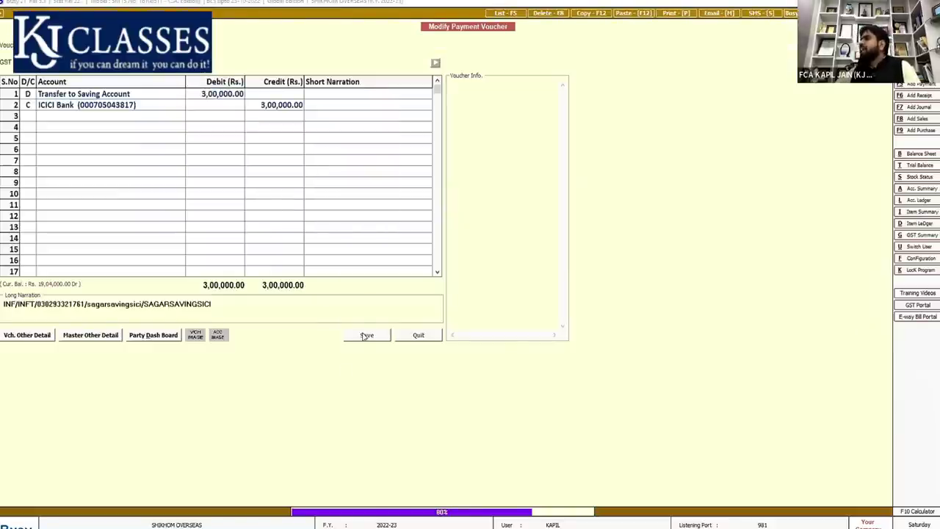
- Change the debited account in the December 2022 payment voucher of 1,50,000 to Transfer to Saving Account and save it
{"action": "key", "text": "Return"}
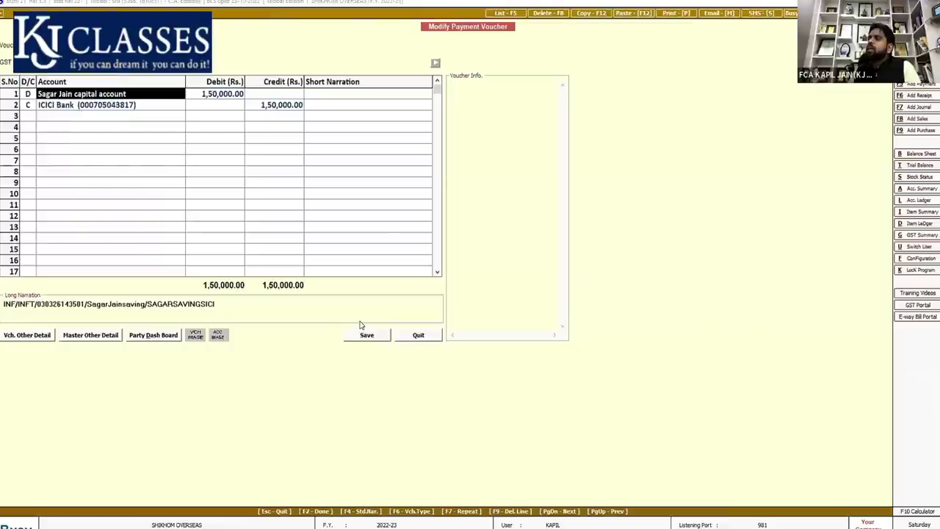
{"action": "type", "text": "tra"}
{"action": "key", "text": "Down"}
{"action": "key", "text": "Return"}
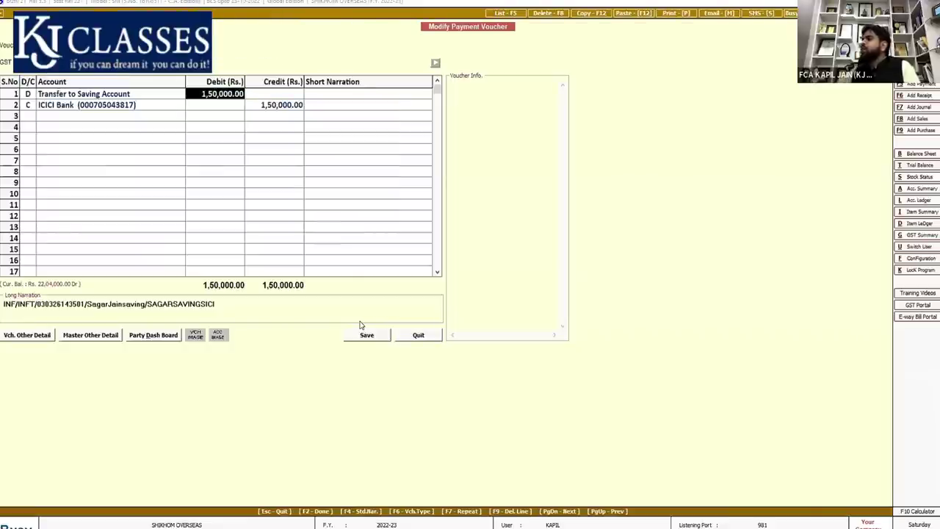
{"action": "left_click", "coordinate": [371, 336]}
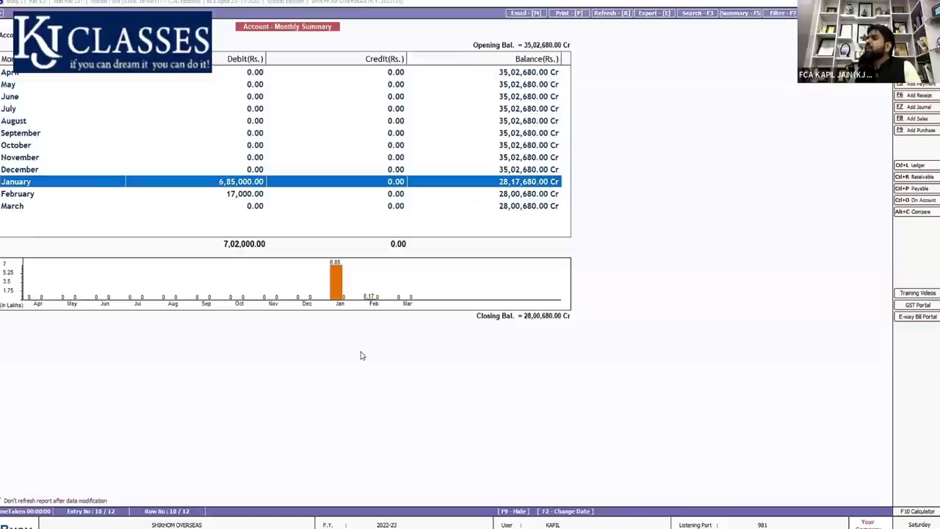
- In the January 2023 ledger, change the debited account of the 2,75,000 payment voucher to Transfer to Saving Account and save it
{"action": "key", "text": "Return"}
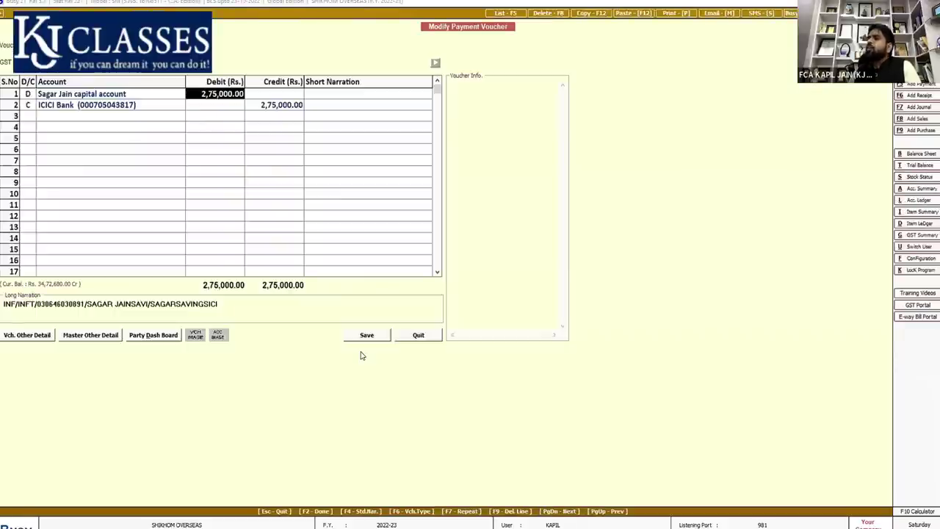
{"action": "left_click", "coordinate": [92, 92]}
{"action": "type", "text": "tra"}
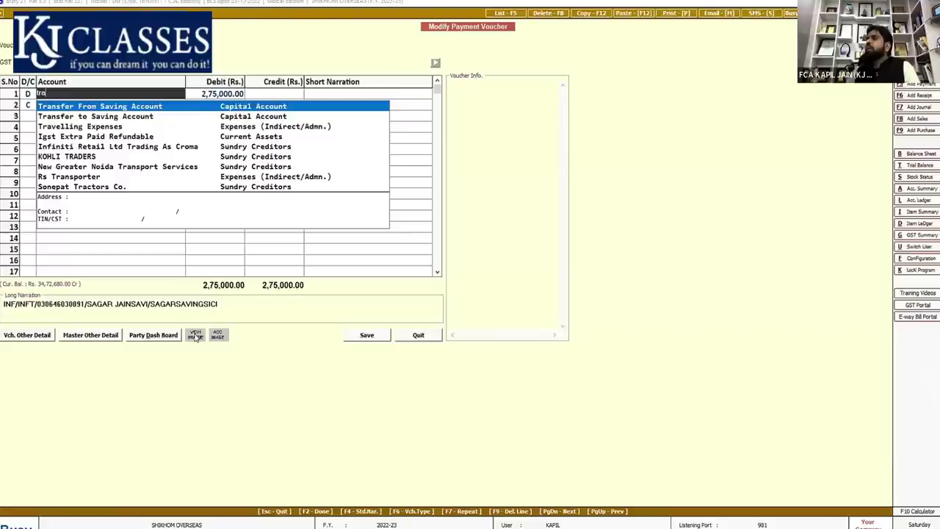
{"action": "type", "text": "ns"}
{"action": "key", "text": "Down"}
{"action": "key", "text": "Return"}
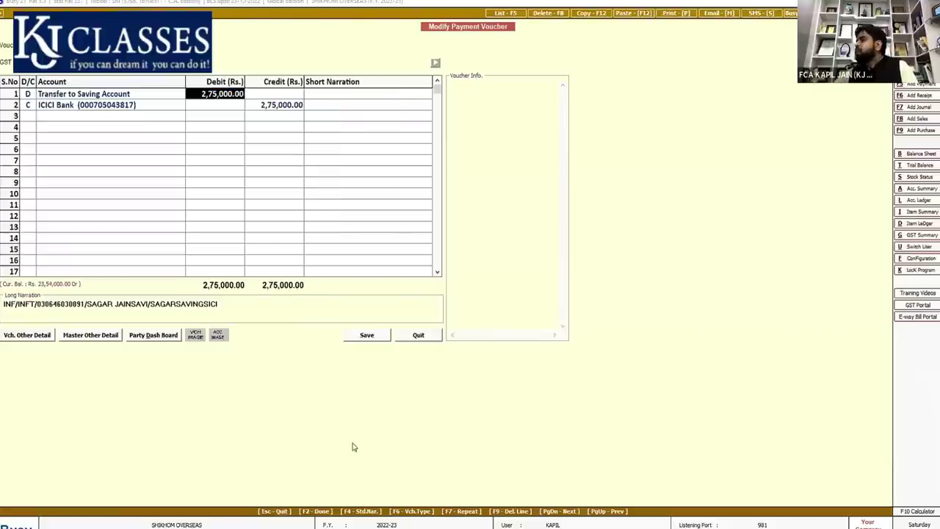
{"action": "left_click", "coordinate": [367, 335]}
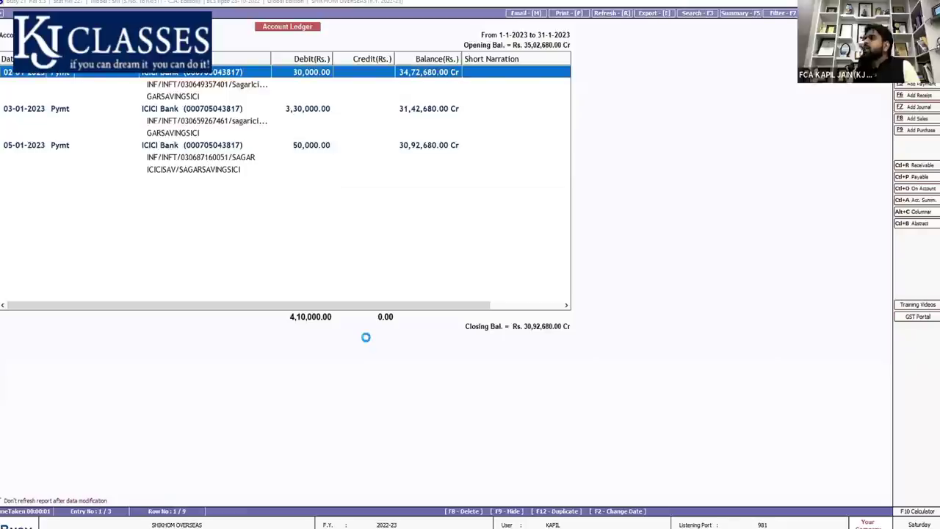
- Change the debited account in the 02-01-2023 payment voucher of 30,000 to Transfer to Saving Account and save it
{"action": "key", "text": "Return"}
{"action": "type", "text": "tra"}
{"action": "key", "text": "Down"}
{"action": "key", "text": "Return"}
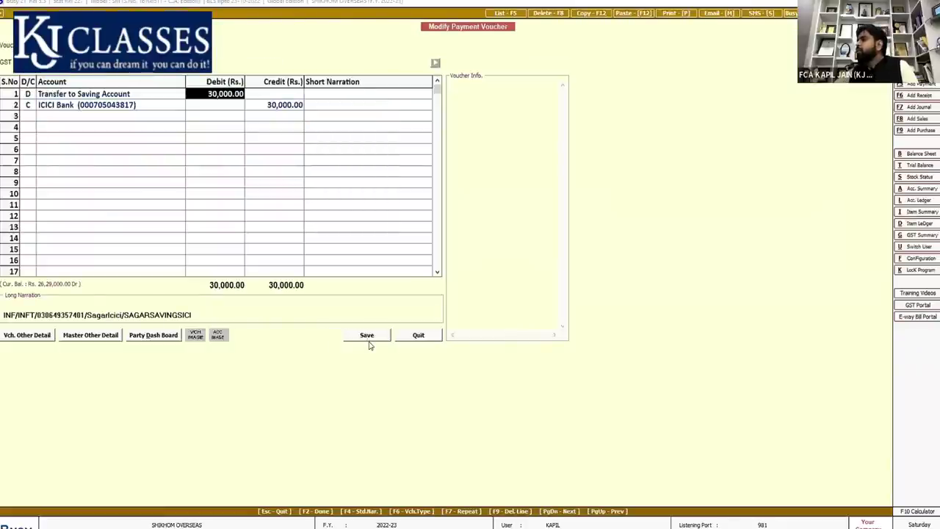
{"action": "left_click", "coordinate": [371, 337]}
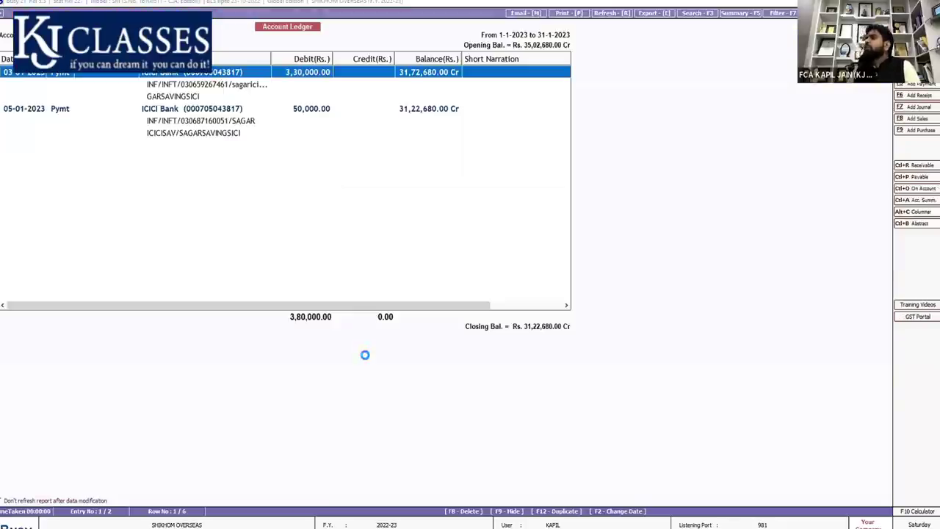
- Change the debited account in the 03-01-2023 payment voucher of 3,30,000 to Transfer to Saving Account and save it
{"action": "key", "text": "Return"}
{"action": "key", "text": "Return"}
{"action": "type", "text": "tra"}
{"action": "key", "text": "Down"}
{"action": "key", "text": "Return"}
{"action": "left_click", "coordinate": [372, 335]}
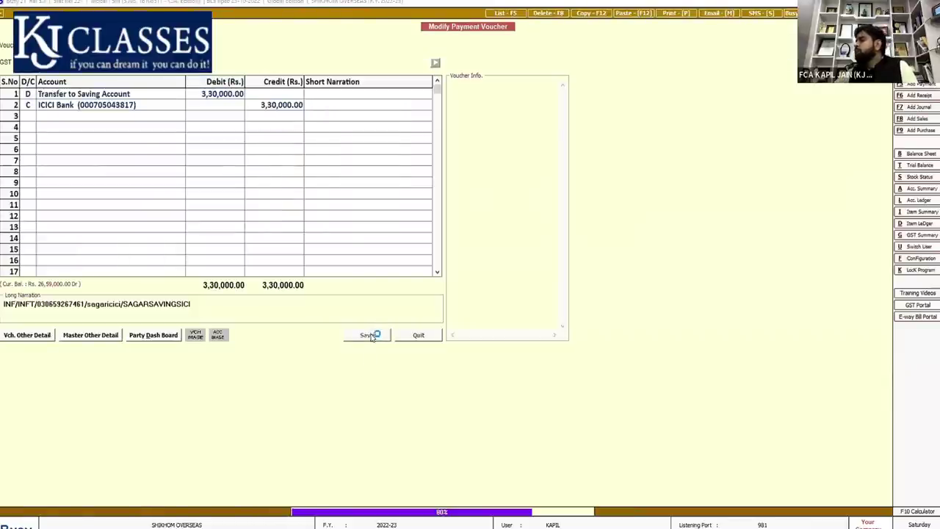
- Change the debited account in the 05-01-2023 payment voucher of 50,000 to Transfer to Saving Account and save it
{"action": "key", "text": "Return"}
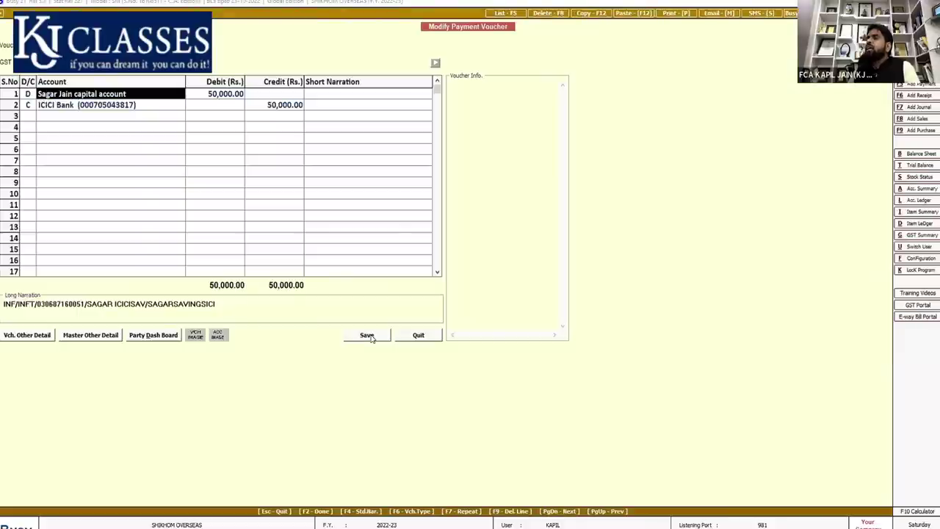
{"action": "key", "text": "Return"}
{"action": "type", "text": "tr"}
{"action": "key", "text": "Down"}
{"action": "key", "text": "Return"}
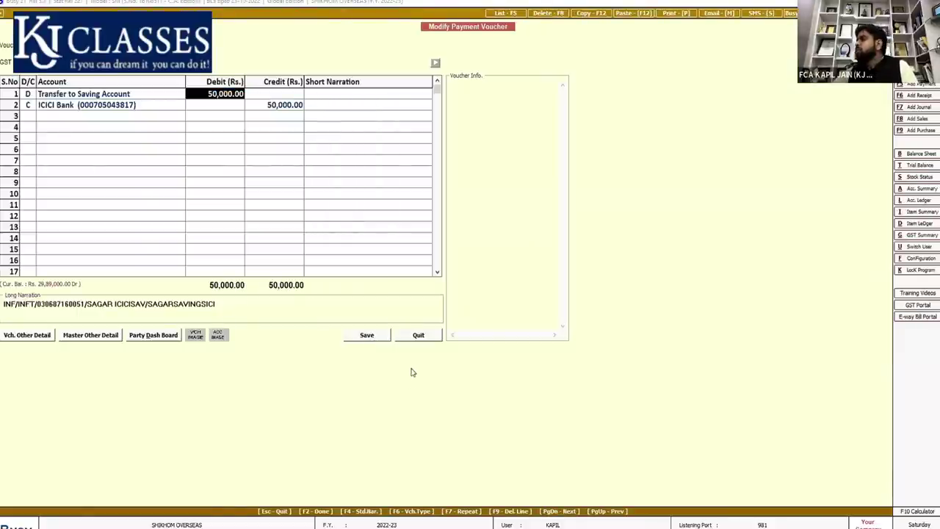
{"action": "left_click", "coordinate": [359, 337]}
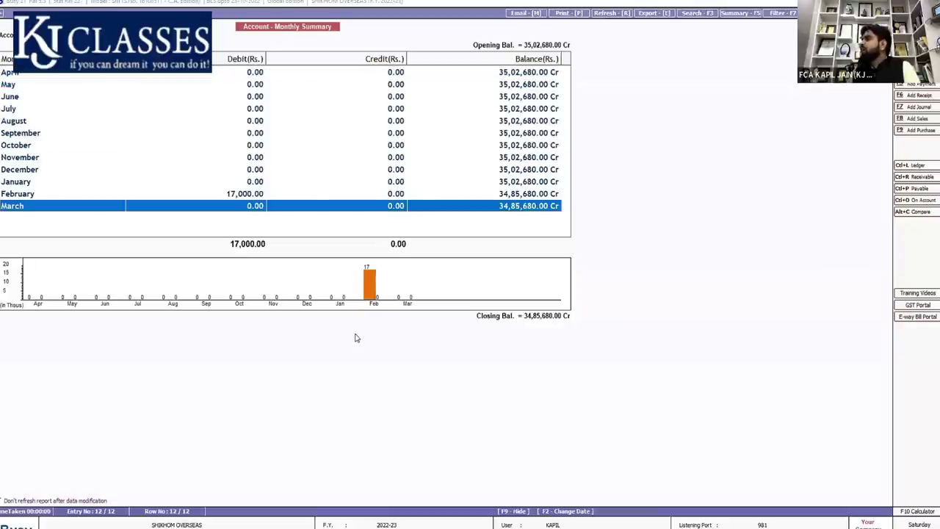
- In the February 2023 ledger, change the first 5,000 payment voucher's debited account to Transfer to Saving Account and save it
{"action": "key", "text": "Return"}
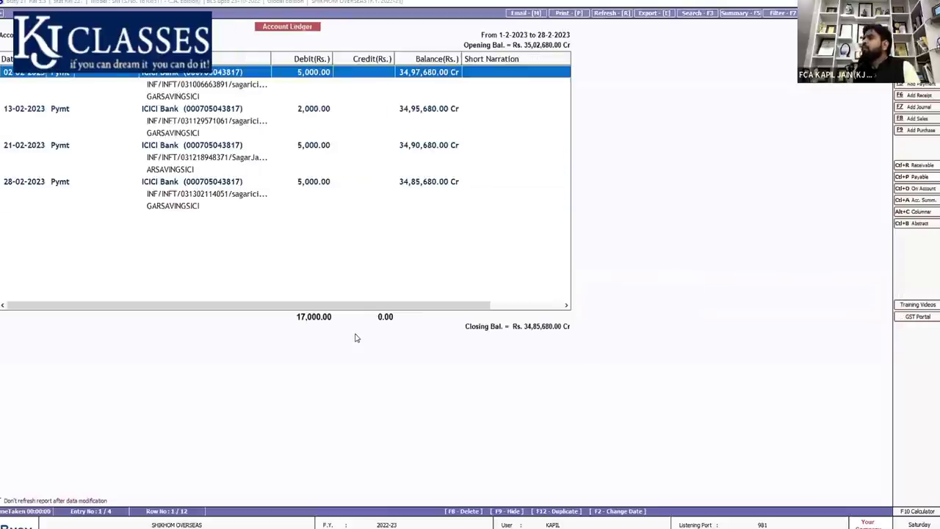
{"action": "key", "text": "Return"}
{"action": "type", "text": "tra"}
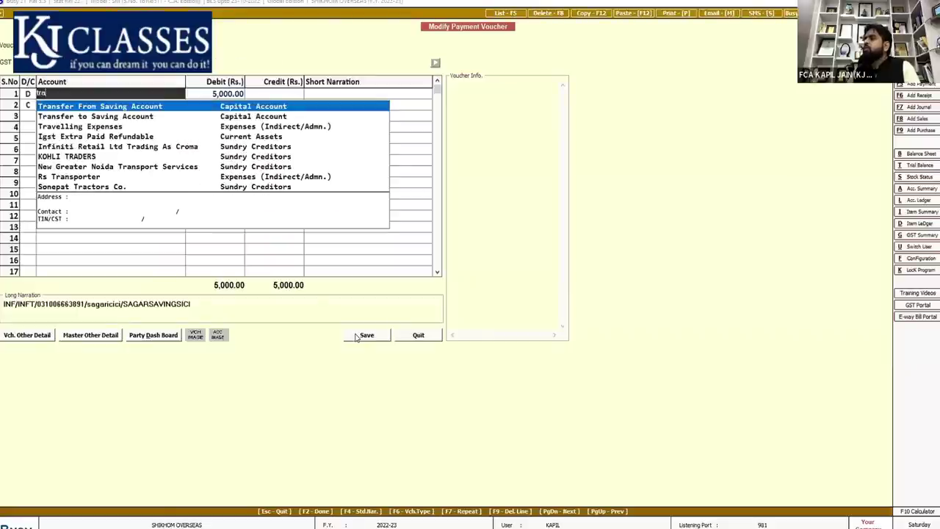
{"action": "key", "text": "Down"}
{"action": "key", "text": "Return"}
{"action": "left_click", "coordinate": [360, 336]}
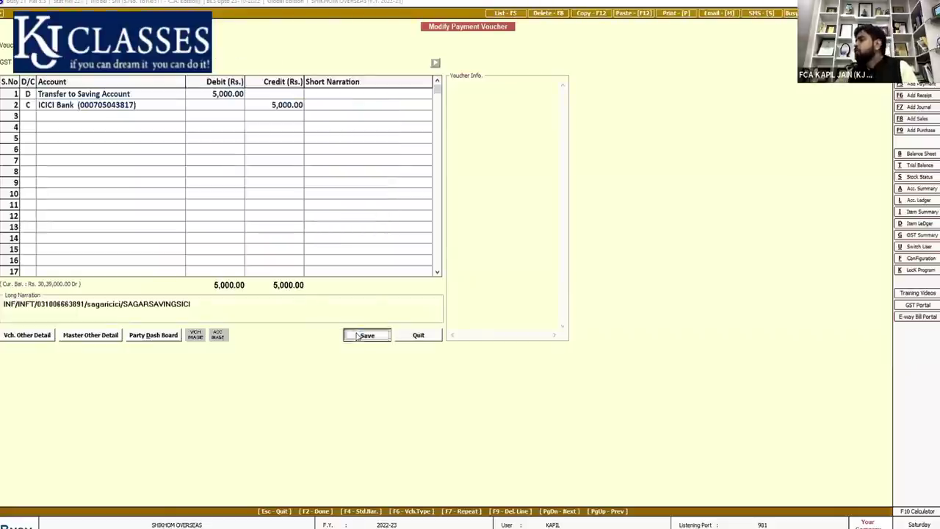
- Change the debited account in the 13-02-2023 payment voucher of 2,000 to Transfer to Saving Account and save it
{"action": "key", "text": "Return"}
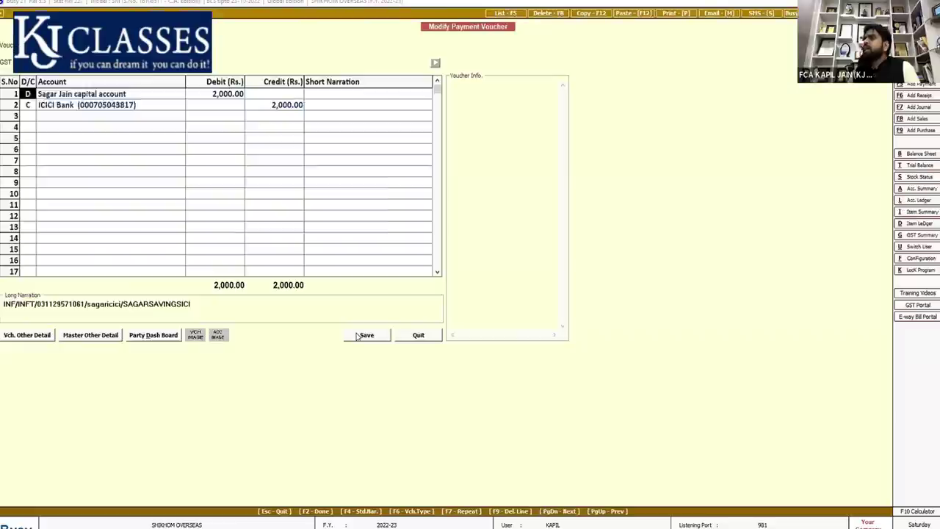
{"action": "key", "text": "Return"}
{"action": "type", "text": "ta"}
{"action": "key", "text": "BackSpace"}
{"action": "type", "text": "r"}
{"action": "key", "text": "Down"}
{"action": "key", "text": "Return"}
{"action": "left_click", "coordinate": [358, 336]}
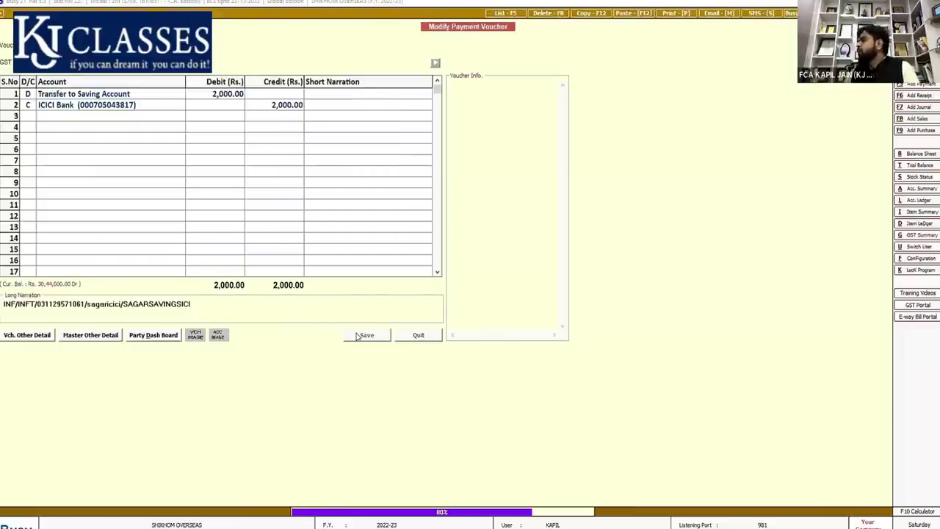
- Change the debited account in the 21-02-2023 payment voucher of 5,000 to Transfer to Saving Account and save it
{"action": "key", "text": "Return"}
{"action": "key", "text": "Return"}
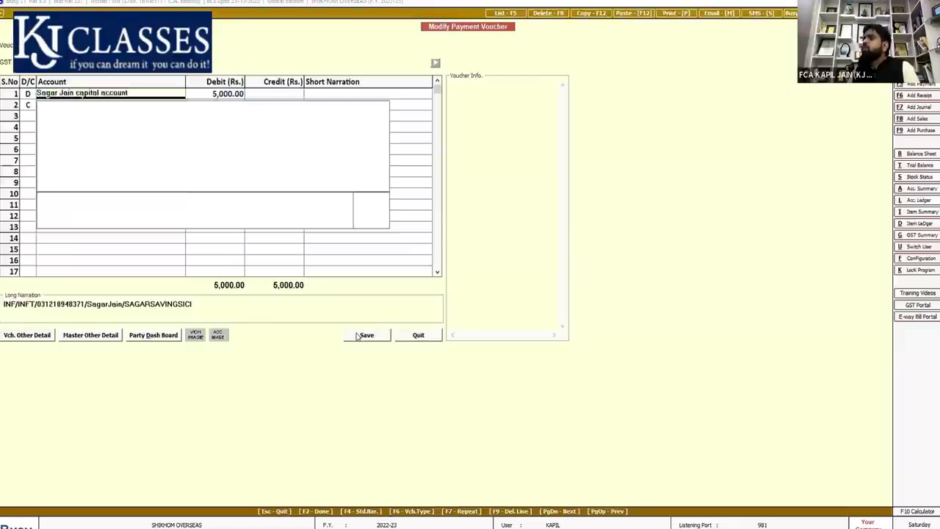
{"action": "type", "text": "tra"}
{"action": "key", "text": "Down"}
{"action": "key", "text": "Return"}
{"action": "left_click", "coordinate": [357, 336]}
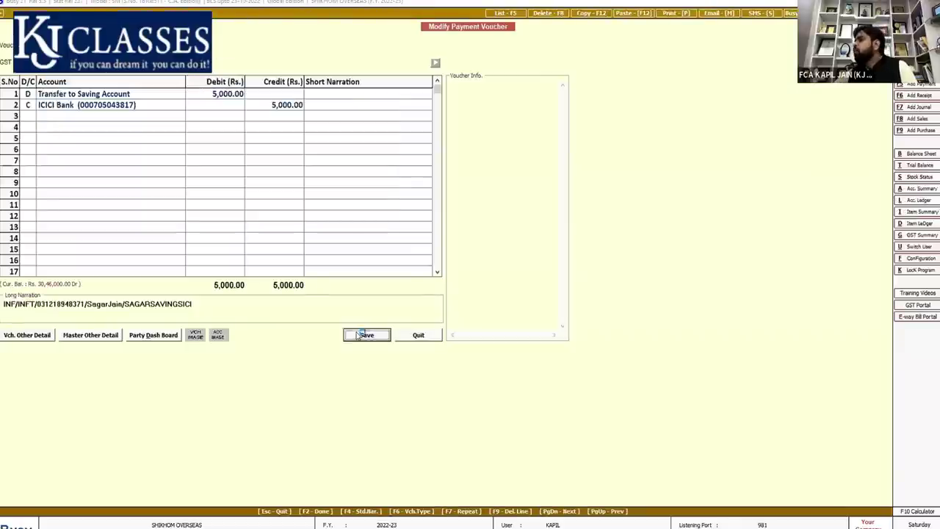
- Change the debited account in the 28-02-2023 payment voucher of 5,000 to Transfer to Saving Account and save it
{"action": "key", "text": "Return"}
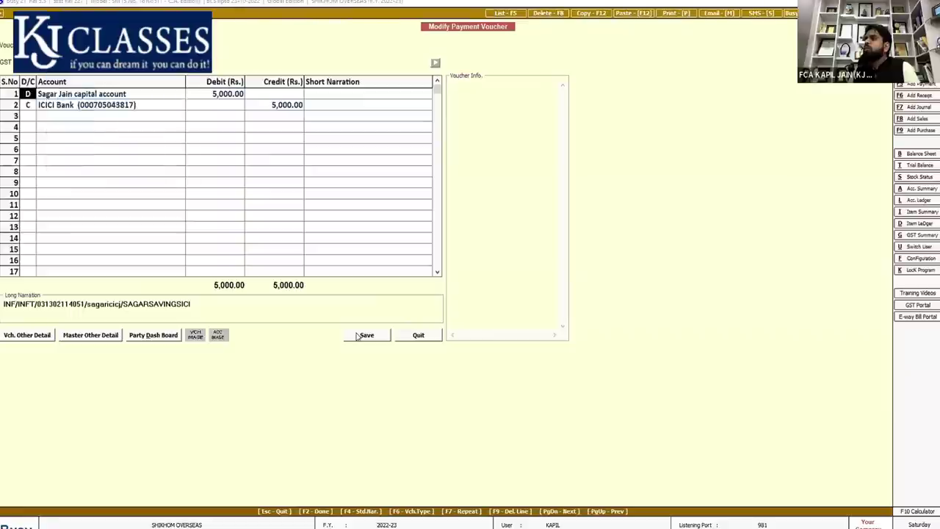
{"action": "key", "text": "Return"}
{"action": "type", "text": "tr"}
{"action": "key", "text": "Down"}
{"action": "key", "text": "Return"}
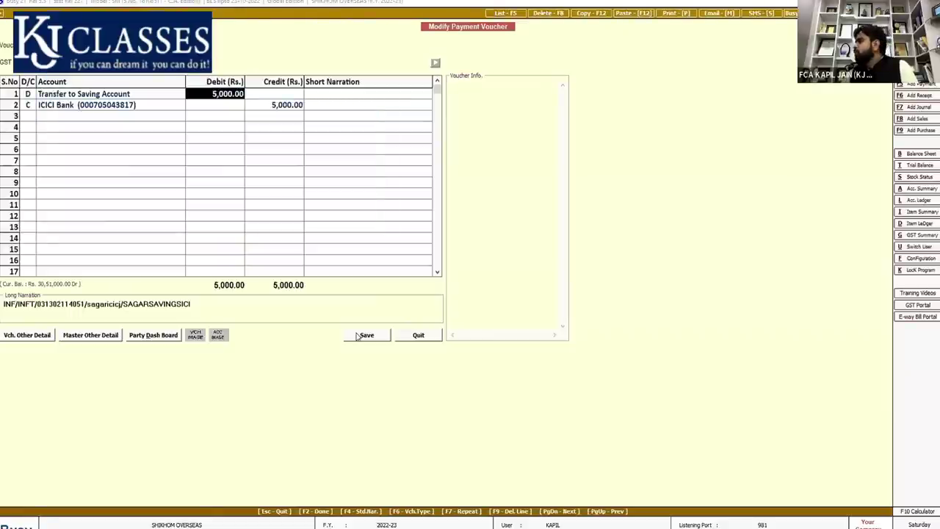
{"action": "left_click", "coordinate": [367, 335]}
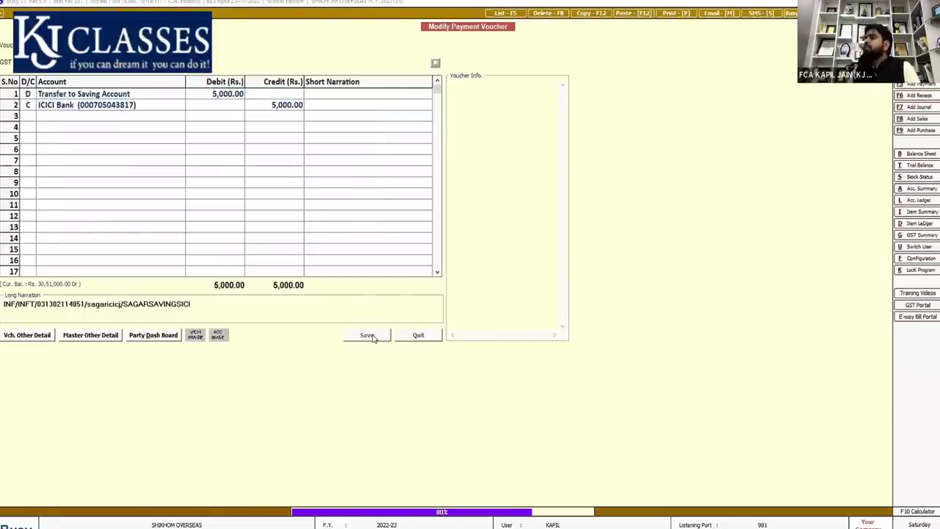
- Review the capital group's account balances and check the monthly summary of Transfer to Saving Account
{"action": "key", "text": "Down"}
{"action": "key", "text": "Up"}
{"action": "key", "text": "Down"}
{"action": "key", "text": "Up"}
{"action": "key", "text": "Up"}
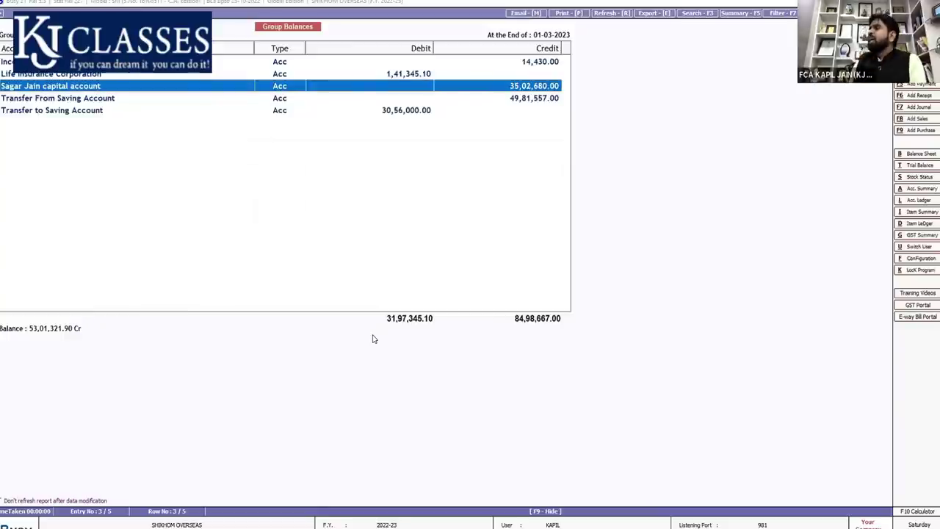
{"action": "key", "text": "Down"}
{"action": "key", "text": "Down"}
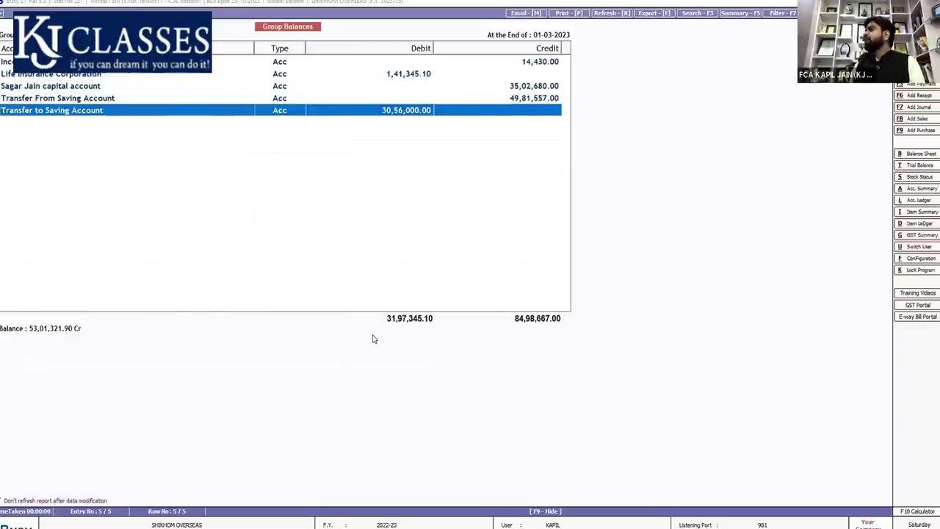
{"action": "key", "text": "Return"}
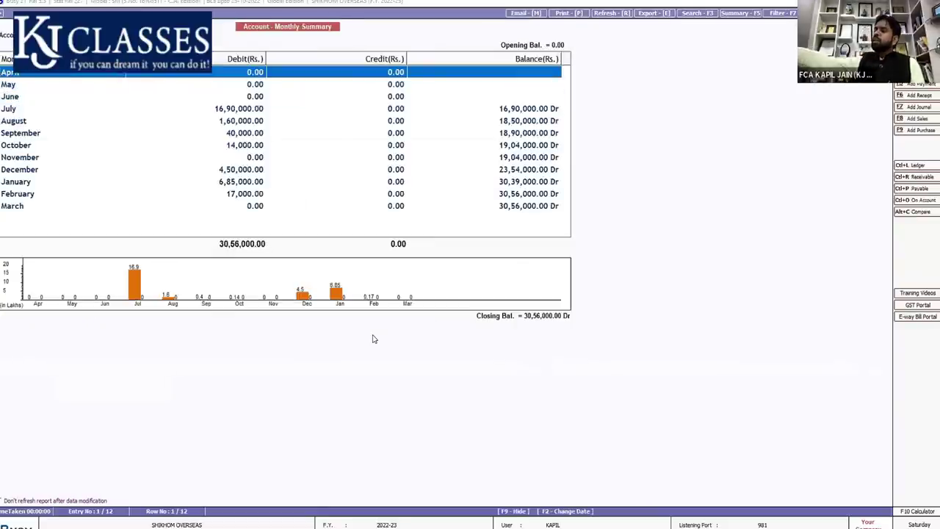
{"action": "key", "text": "Escape"}
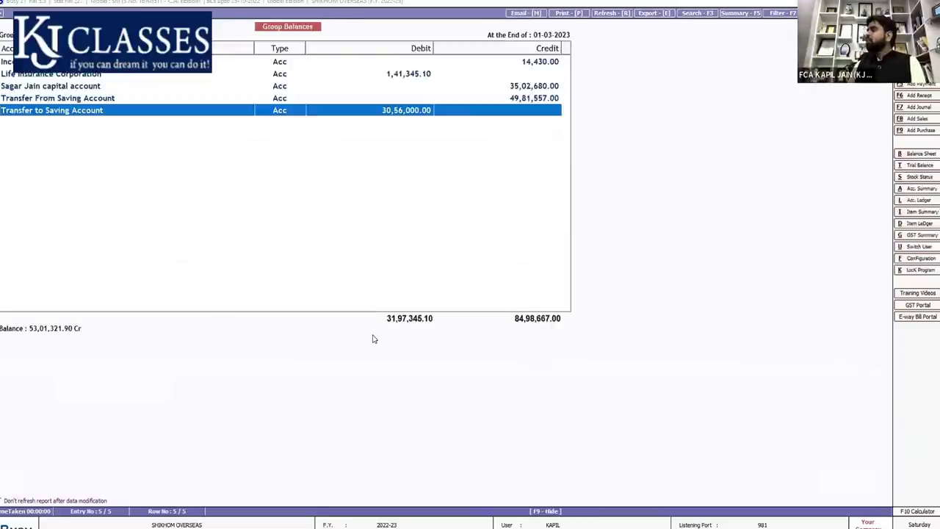
- Open the January 2023 ledger of Transfer From Saving Account
{"action": "key", "text": "Up"}
{"action": "key", "text": "Return"}
{"action": "key", "text": "Down"}
{"action": "key", "text": "Down"}
{"action": "key", "text": "Down"}
{"action": "key", "text": "Down"}
{"action": "key", "text": "Down"}
{"action": "key", "text": "Down"}
{"action": "key", "text": "Down"}
{"action": "key", "text": "Down"}
{"action": "key", "text": "Down"}
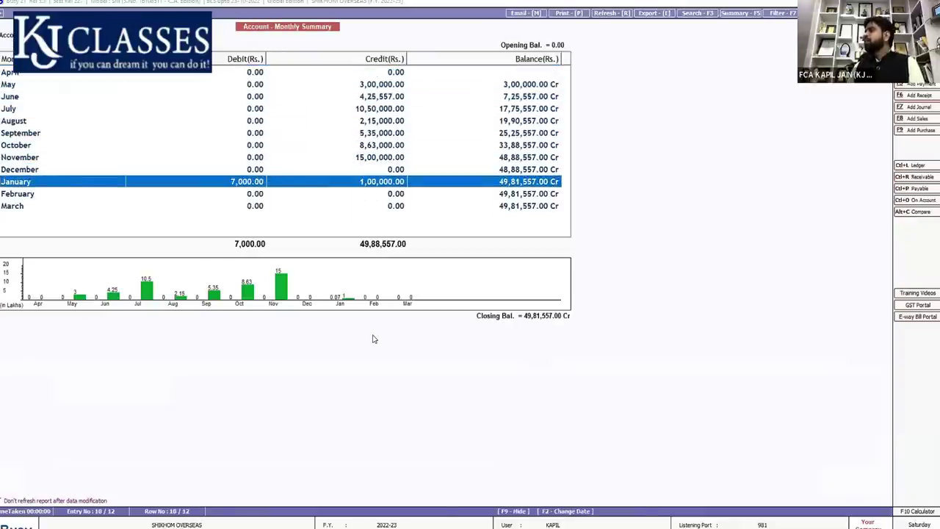
{"action": "key", "text": "Return"}
- Change the debited account in the 25-01-2023 payment voucher of 2,000 to Transfer to Saving Account and save it
{"action": "key", "text": "Down"}
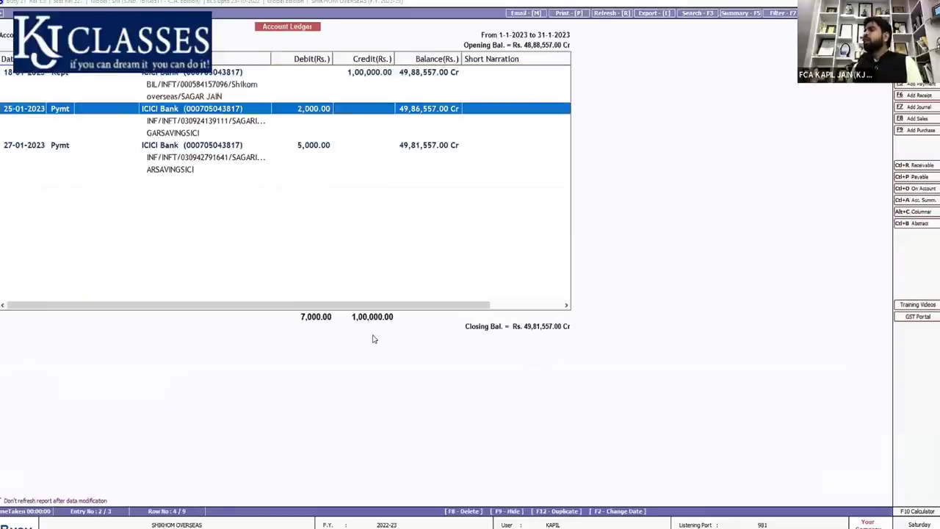
{"action": "key", "text": "Return"}
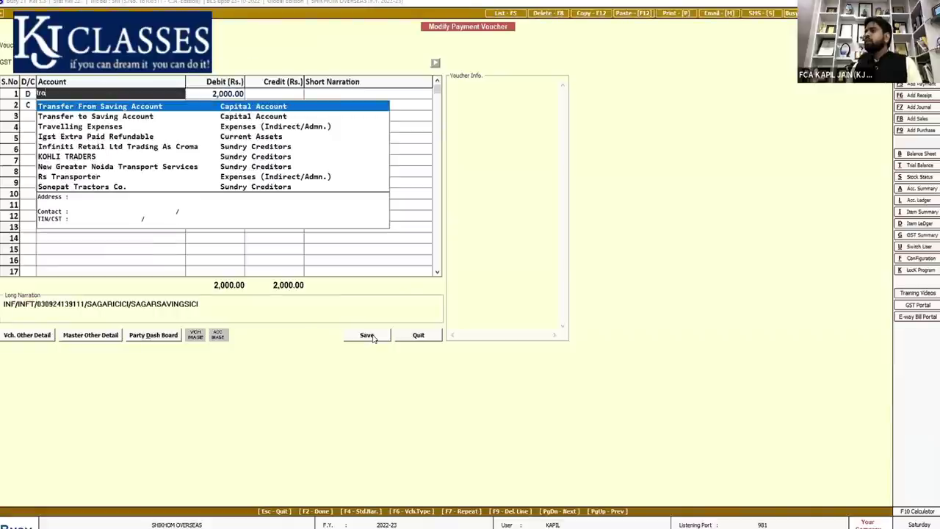
{"action": "key", "text": "Down"}
{"action": "key", "text": "Return"}
{"action": "left_click", "coordinate": [367, 336]}
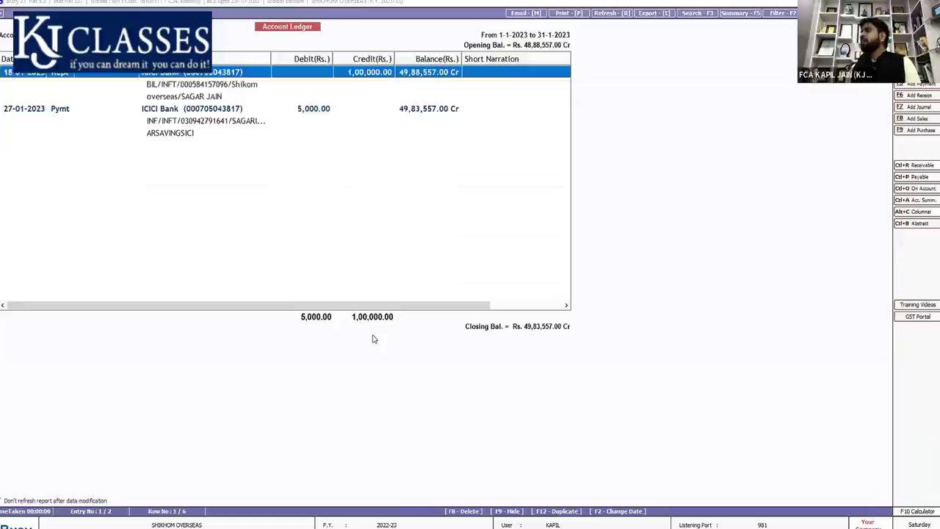
- Change the debited account in the 27-01-2023 payment voucher of 5,000 to Transfer to Saving Account and save it
{"action": "key", "text": "Down"}
{"action": "key", "text": "Return"}
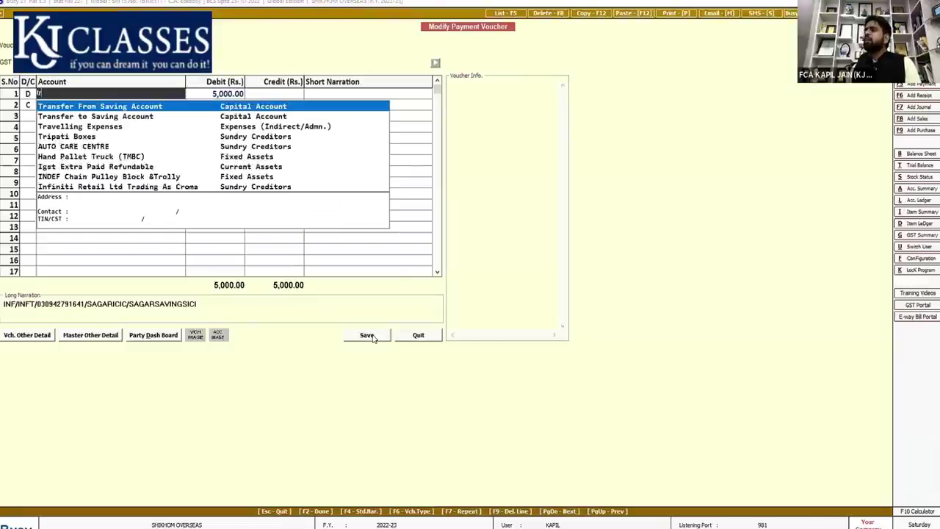
{"action": "key", "text": "Down"}
{"action": "key", "text": "Return"}
{"action": "left_click", "coordinate": [368, 335]}
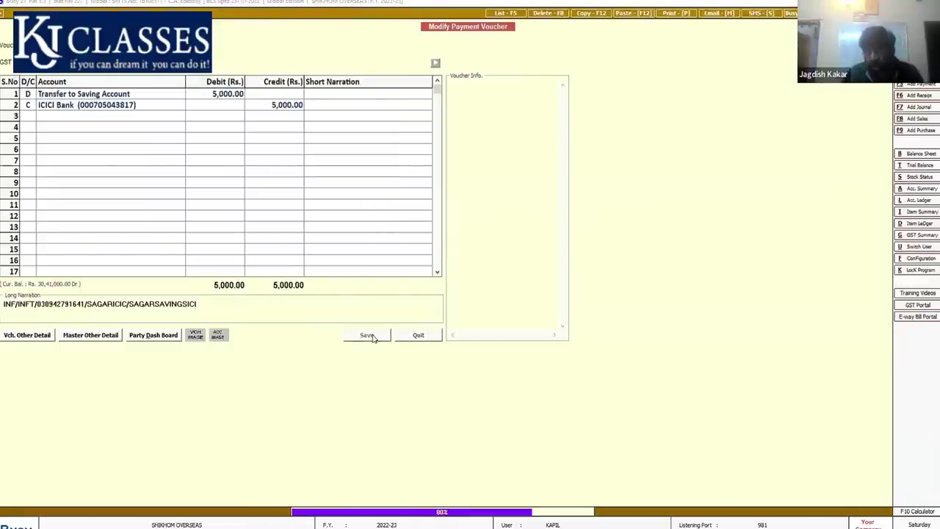
- Return to the capital group's balances and compare the Transfer From and Transfer to Saving Account balances
{"action": "key", "text": "Escape"}
{"action": "key", "text": "Escape"}
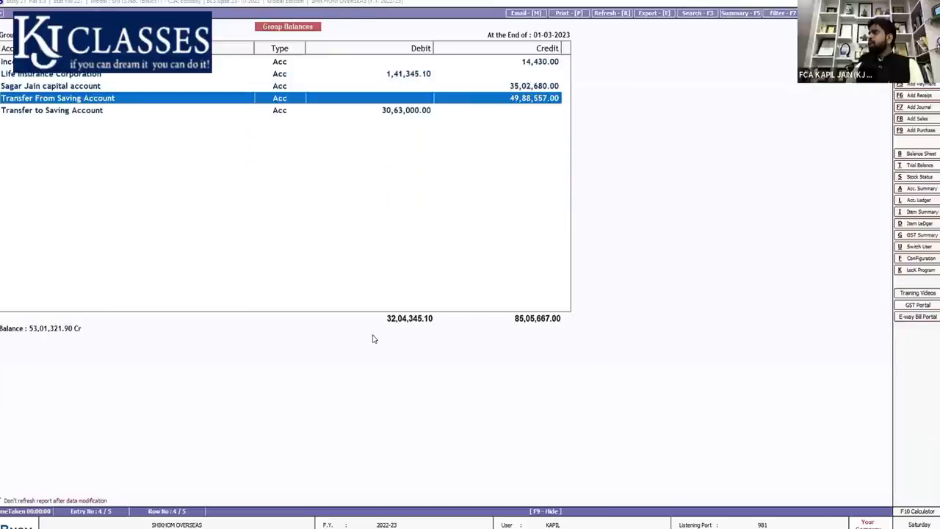
{"action": "key", "text": "Down"}
{"action": "key", "text": "Up"}
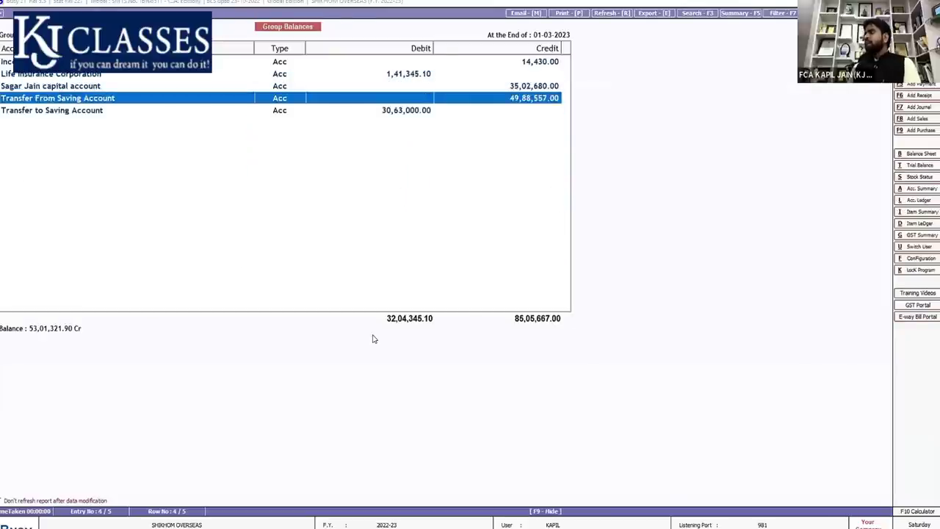
- Examine the Transfer From Saving Account and Transfer to Saving Account rows against each other in the capital group
{"action": "key", "text": "Down"}
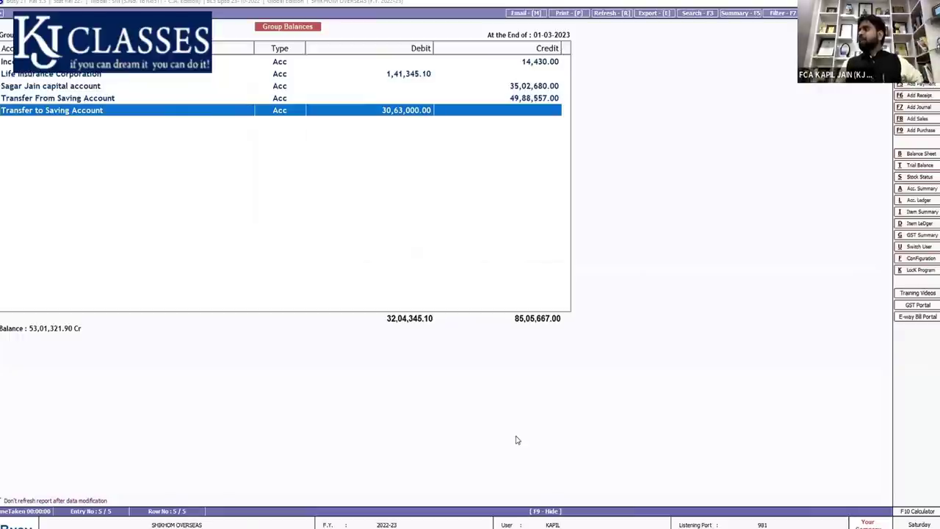
{"action": "key", "text": "Up"}
{"action": "key", "text": "Down"}
{"action": "key", "text": "Up"}
{"action": "key", "text": "Down"}
{"action": "key", "text": "Up"}
{"action": "key", "text": "Down"}
{"action": "key", "text": "Up"}
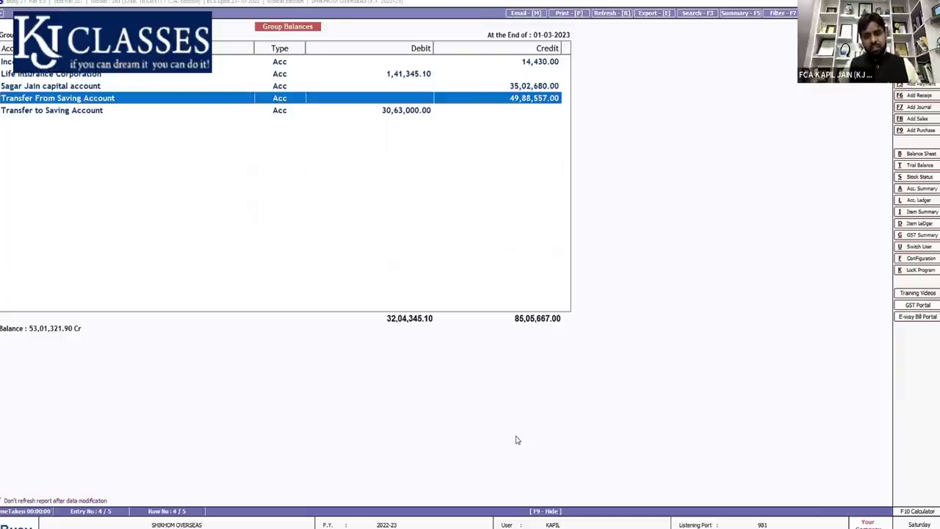
{"action": "key", "text": "Down"}
{"action": "key", "text": "Up"}
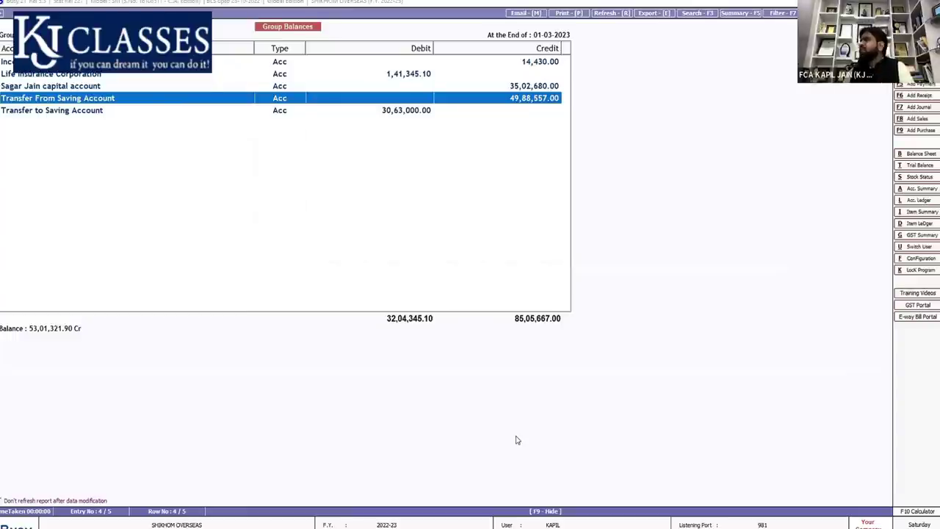
- View the monthly summary of the proprietor's capital account and return to the group balances
{"action": "key", "text": "Up"}
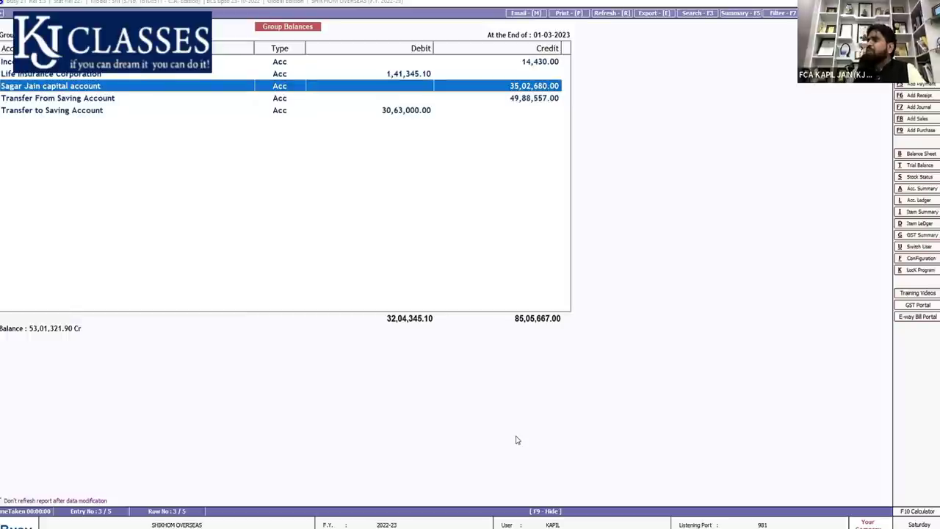
{"action": "key", "text": "Return"}
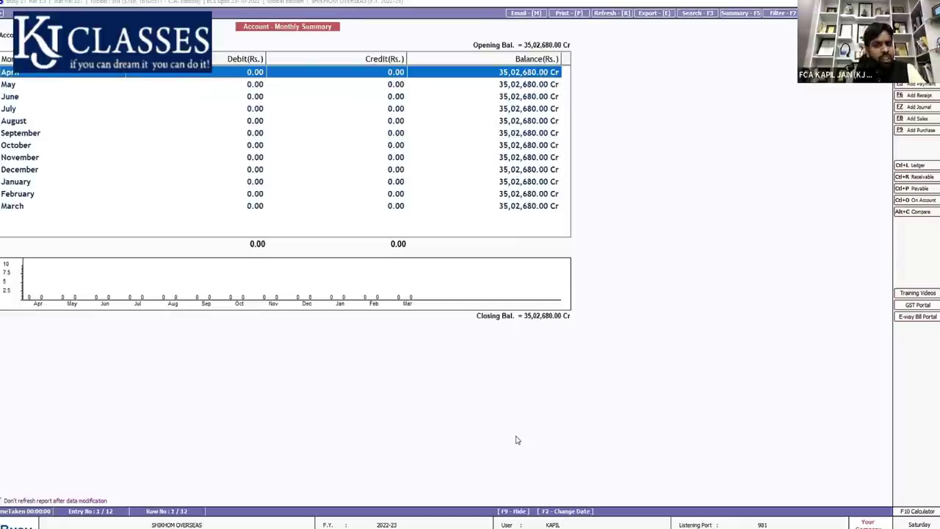
{"action": "key", "text": "Escape"}
- Recheck the two saving transfer accounts and view the monthly summary of Life Insurance Corporation
{"action": "key", "text": "Down"}
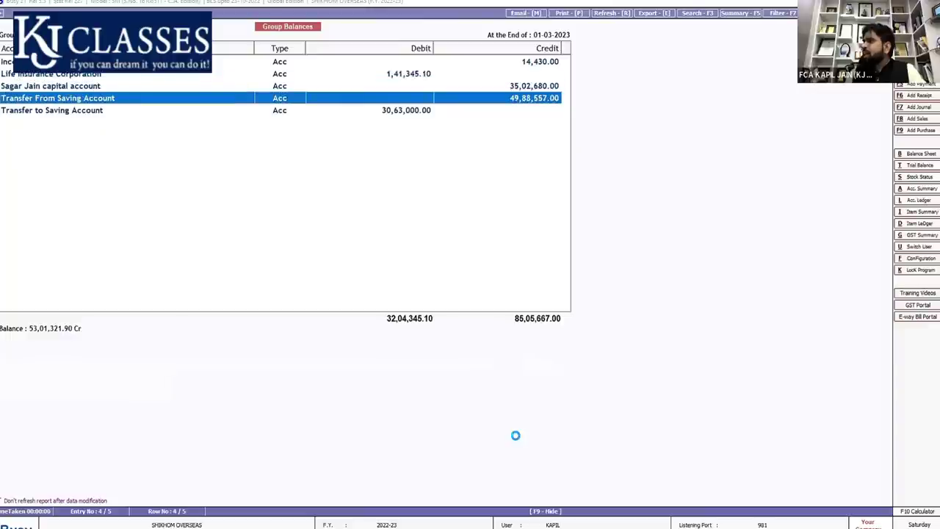
{"action": "key", "text": "Down"}
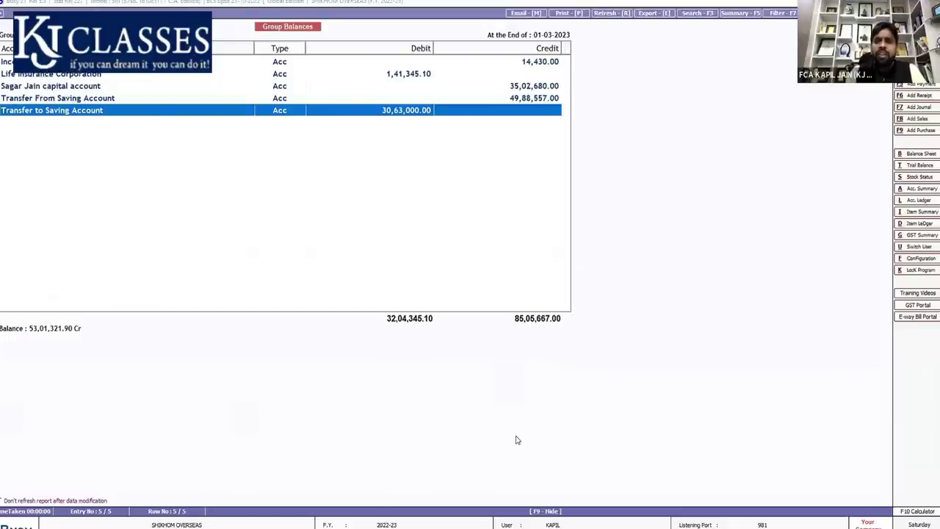
{"action": "key", "text": "Up"}
{"action": "key", "text": "Up"}
{"action": "key", "text": "Down"}
{"action": "key", "text": "Down"}
{"action": "key", "text": "Up"}
{"action": "key", "text": "Up"}
{"action": "key", "text": "Up"}
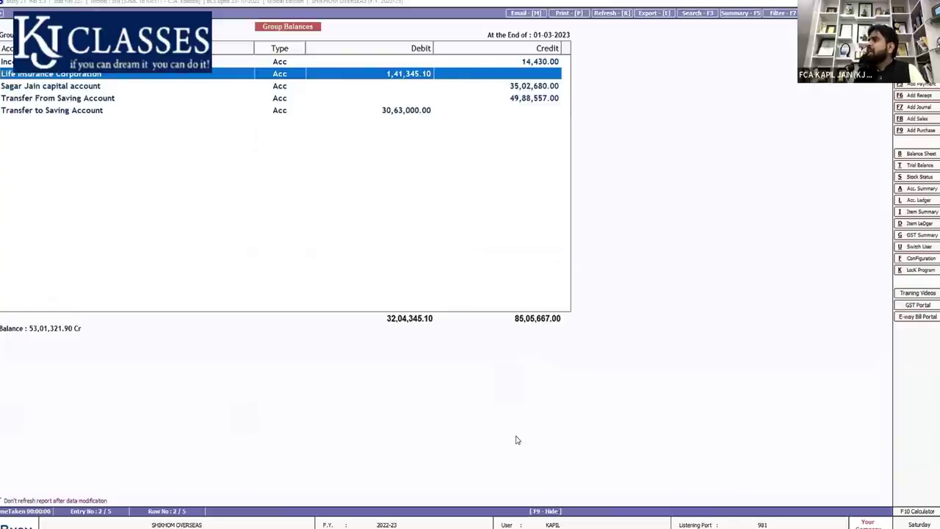
{"action": "key", "text": "Return"}
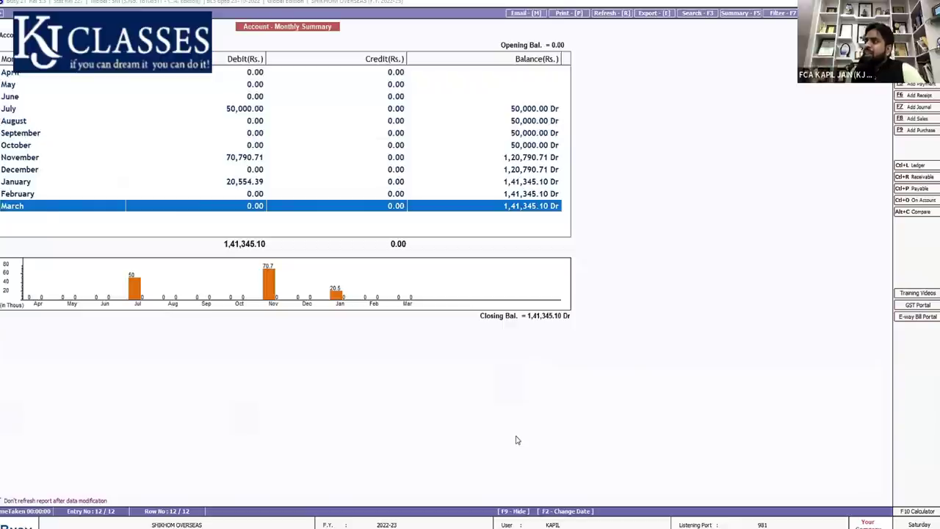
{"action": "key", "text": "Escape"}
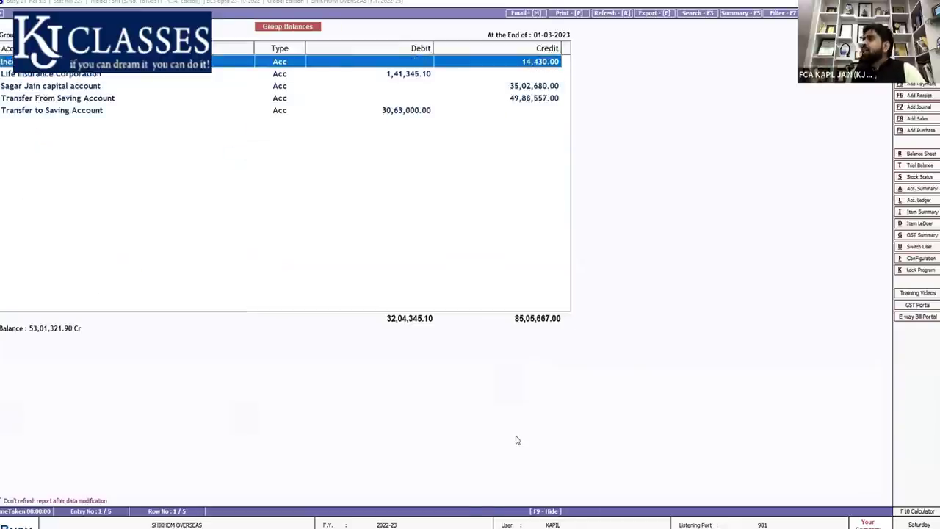
- View the monthly summary of the first account in the capital group and return to the balance sheet
{"action": "key", "text": "Return"}
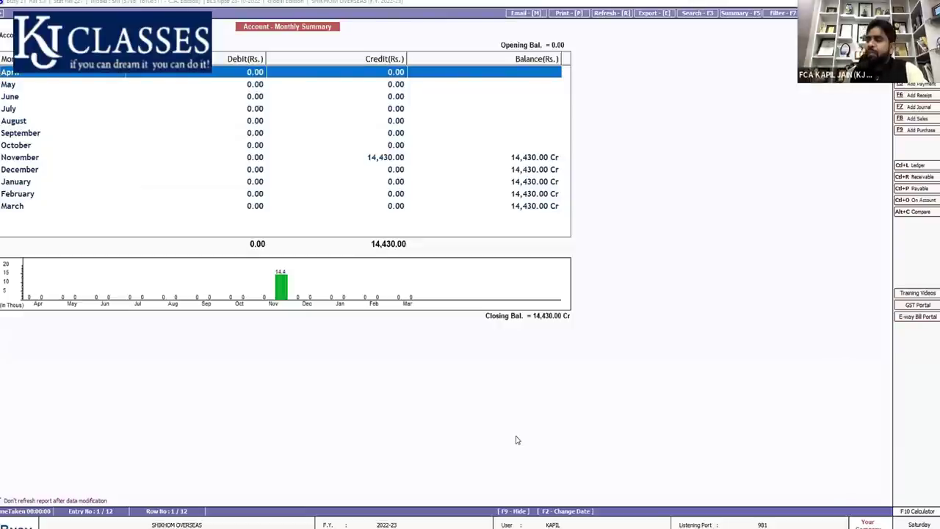
{"action": "key", "text": "Escape"}
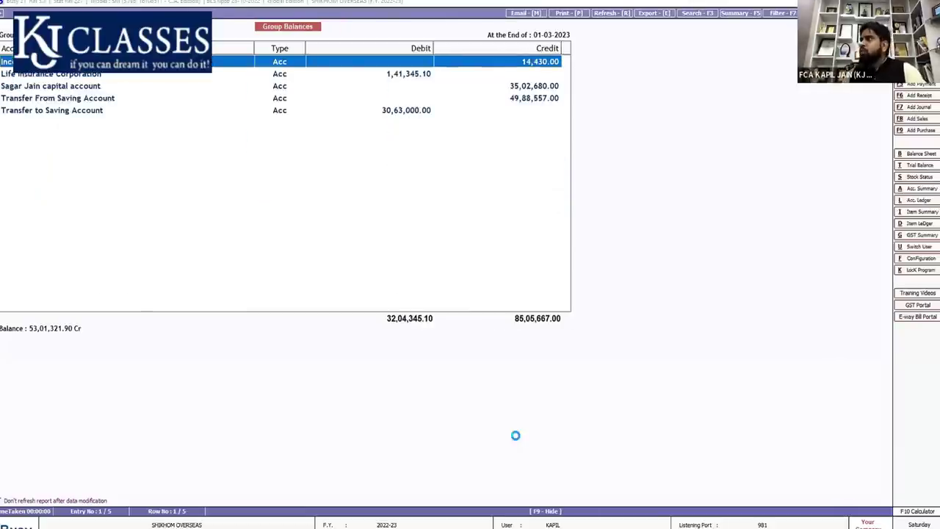
{"action": "key", "text": "Escape"}
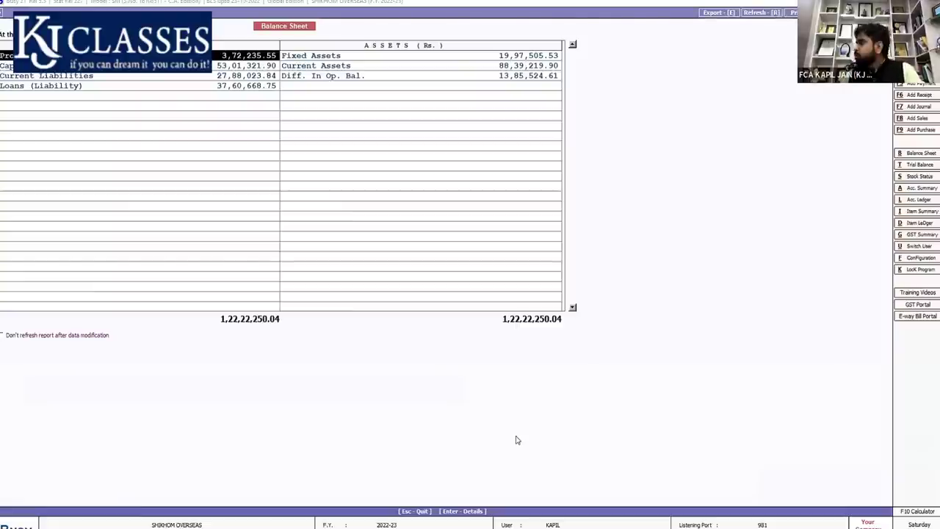
- Look over the liabilities side of the balance sheet and open the Current Liabilities group balances
{"action": "key", "text": "Down"}
{"action": "key", "text": "Down"}
{"action": "key", "text": "Down"}
{"action": "key", "text": "Down"}
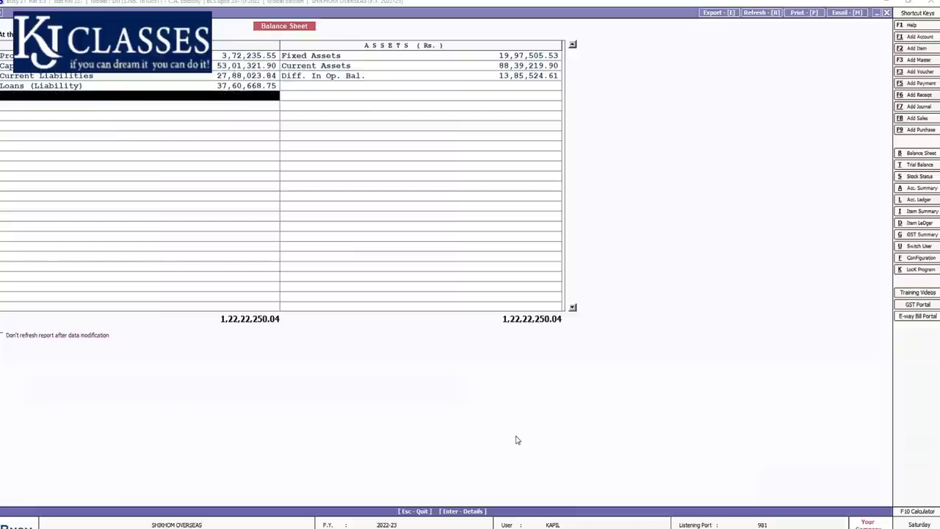
{"action": "key", "text": "Up"}
{"action": "key", "text": "Up"}
{"action": "key", "text": "Up"}
{"action": "key", "text": "Up"}
{"action": "key", "text": "Down"}
{"action": "key", "text": "Down"}
{"action": "key", "text": "Down"}
{"action": "key", "text": "Up"}
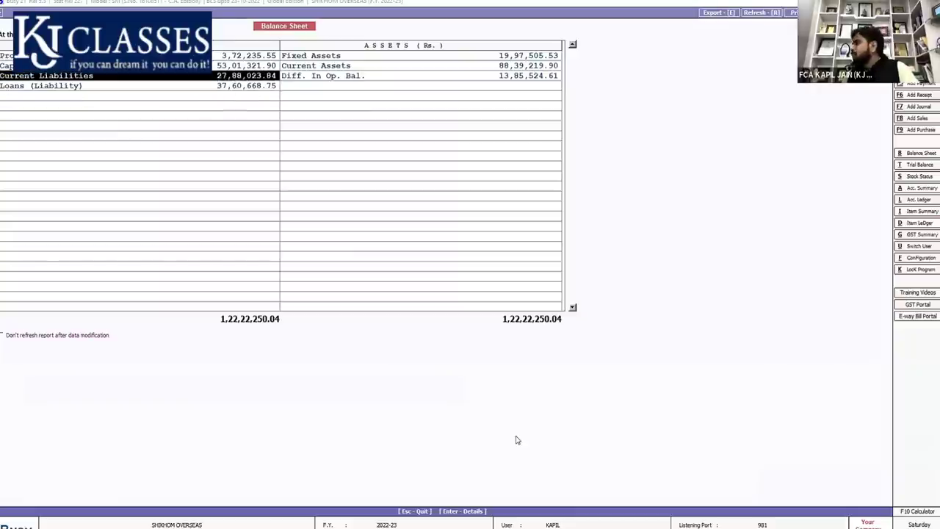
{"action": "key", "text": "Return"}
- Examine the Current Liabilities balances, including Expenses Payable, Sundry Creditors and Wrong ITC Taken
{"action": "key", "text": "Down"}
{"action": "key", "text": "Down"}
{"action": "key", "text": "Down"}
{"action": "key", "text": "Down"}
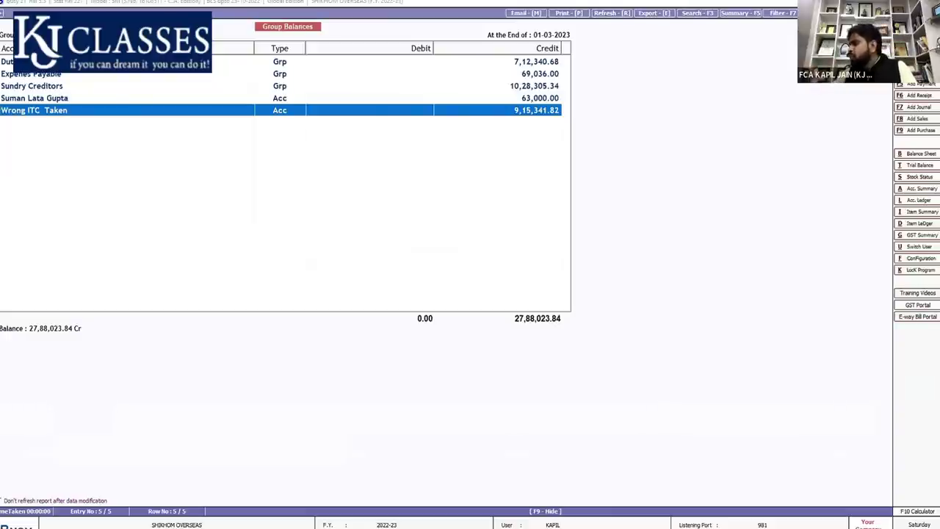
{"action": "key", "text": "Return"}
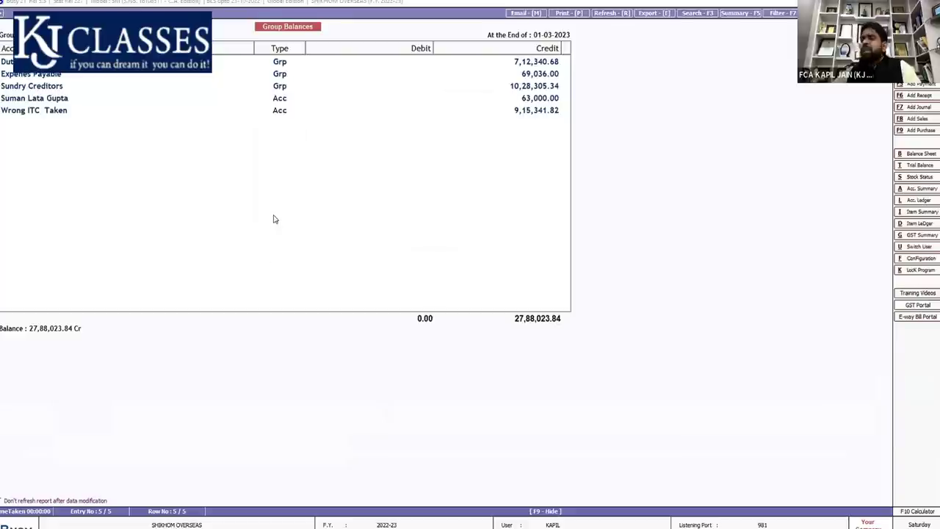
{"action": "key", "text": "Down"}
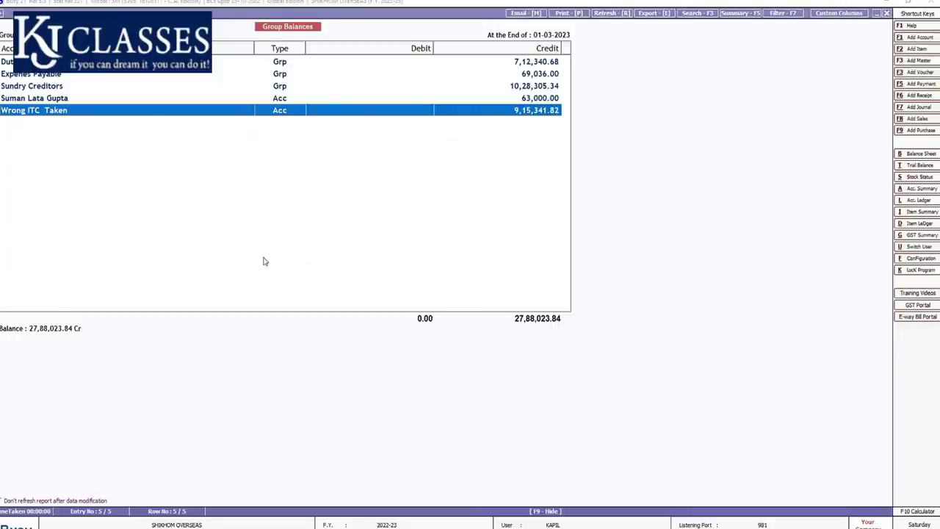
{"action": "key", "text": "Up"}
{"action": "key", "text": "Up"}
{"action": "key", "text": "Up"}
{"action": "key", "text": "Up"}
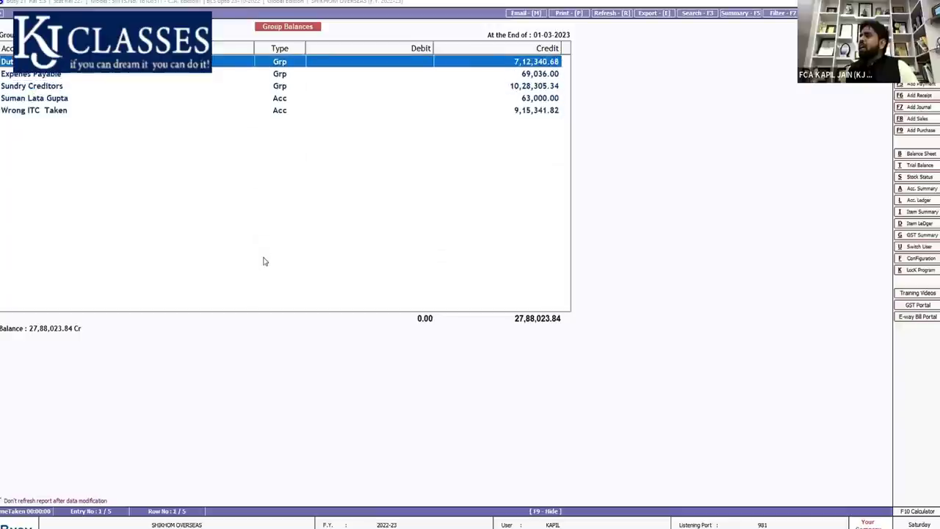
{"action": "key", "text": "Down"}
{"action": "key", "text": "Down"}
{"action": "key", "text": "Down"}
{"action": "key", "text": "Down"}
{"action": "key", "text": "Up"}
{"action": "key", "text": "Up"}
{"action": "key", "text": "Up"}
{"action": "key", "text": "Up"}
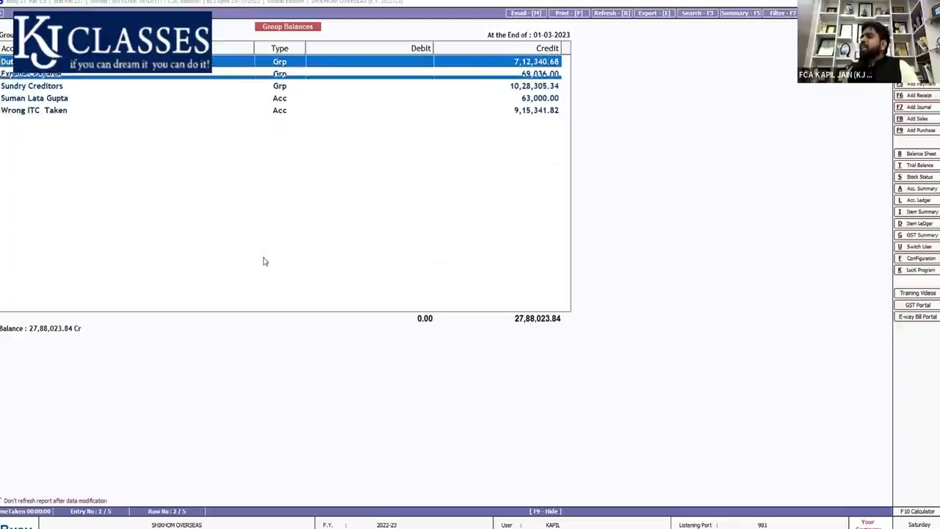
{"action": "key", "text": "Down"}
{"action": "key", "text": "Down"}
{"action": "key", "text": "Down"}
{"action": "key", "text": "Down"}
{"action": "key", "text": "Up"}
{"action": "key", "text": "Up"}
{"action": "key", "text": "Up"}
{"action": "key", "text": "Up"}
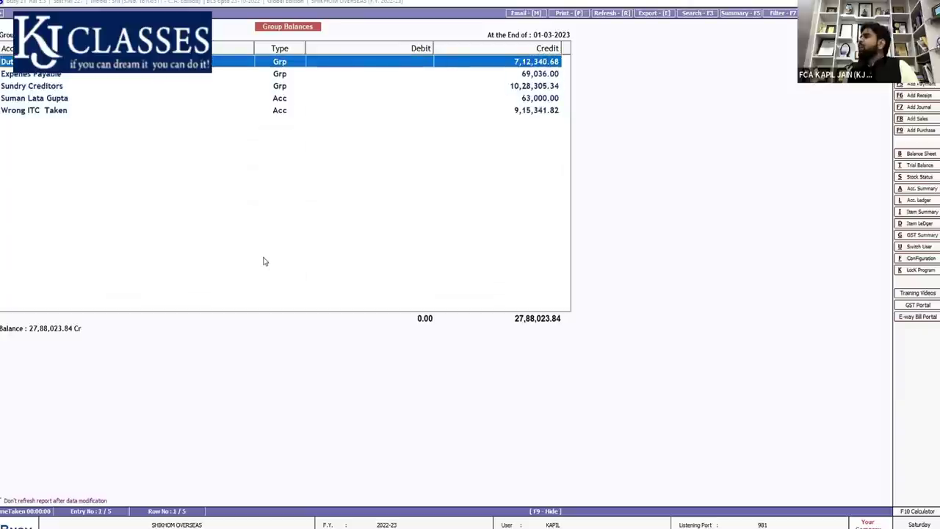
- Open the duties and taxes group under Current Liabilities and view the monthly summary of IGST Output
{"action": "key", "text": "Return"}
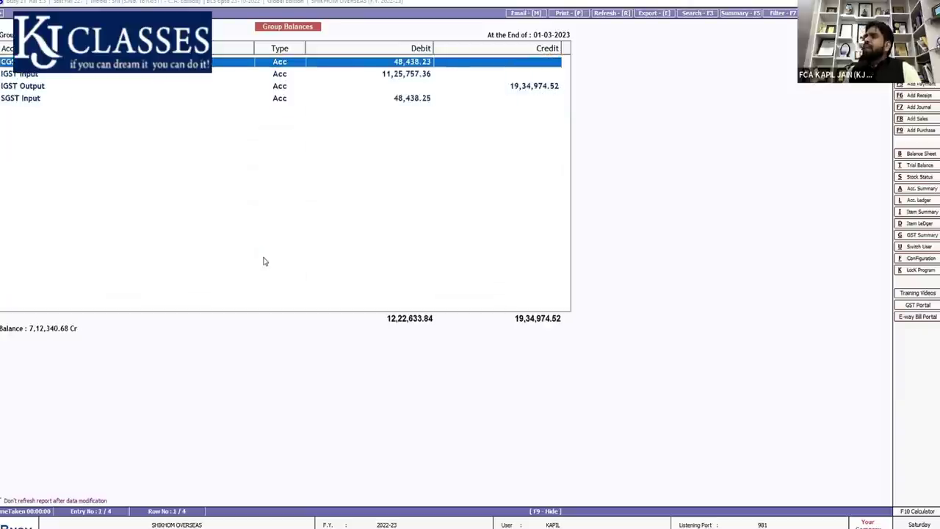
{"action": "key", "text": "Down"}
{"action": "key", "text": "Down"}
{"action": "key", "text": "Return"}
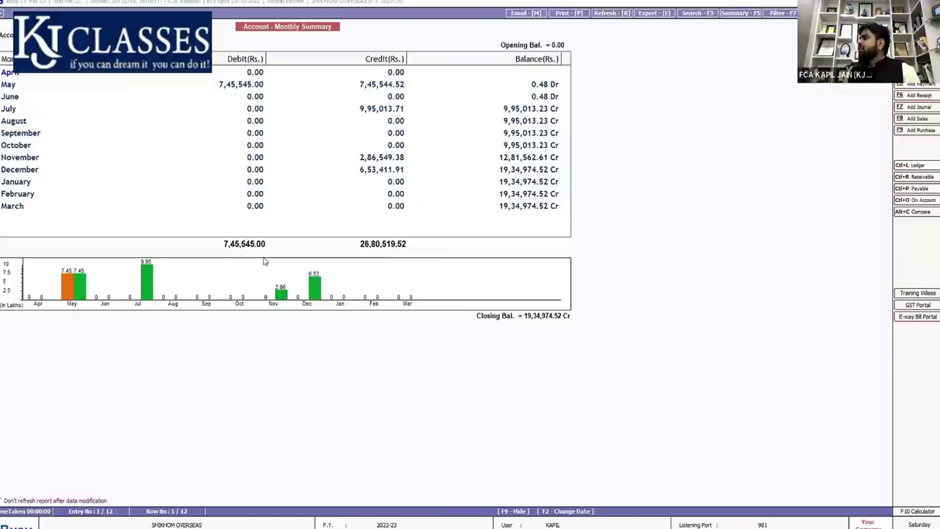
{"action": "key", "text": "Escape"}
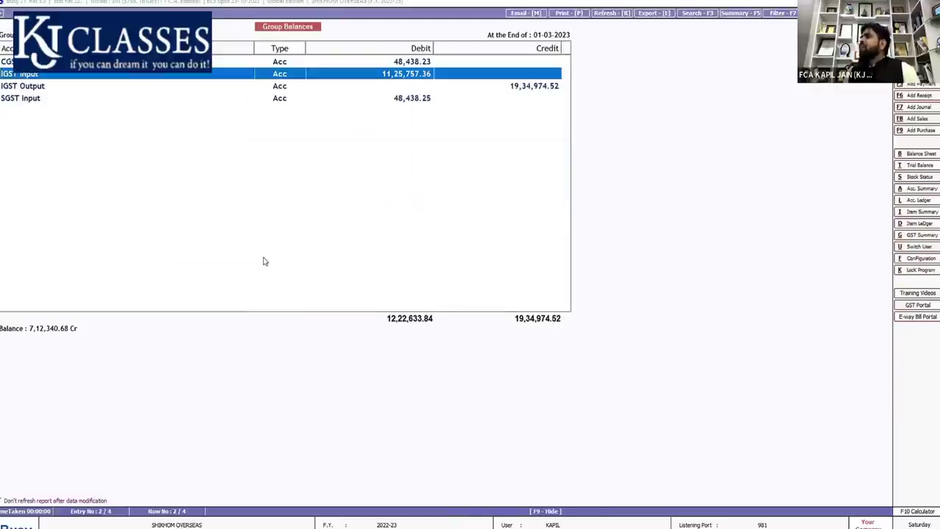
{"action": "key", "text": "Down"}
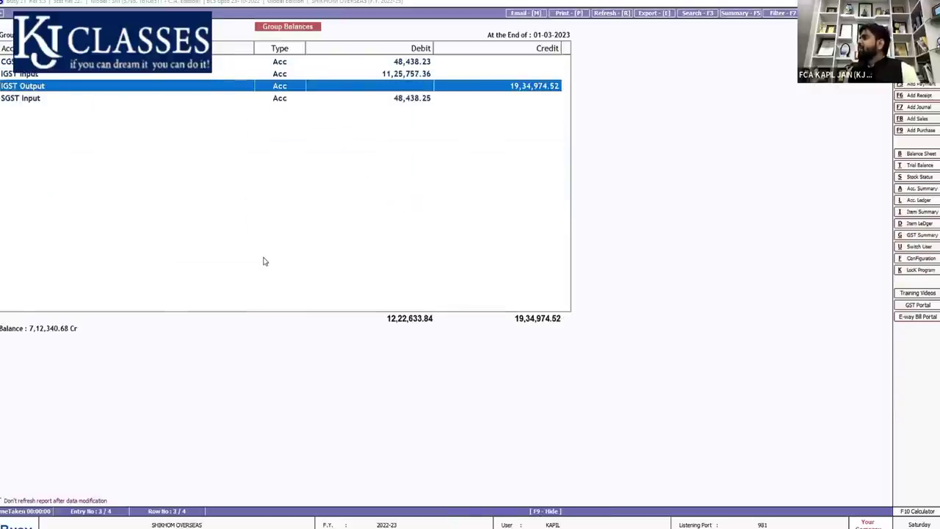
{"action": "key", "text": "Return"}
{"action": "key", "text": "Escape"}
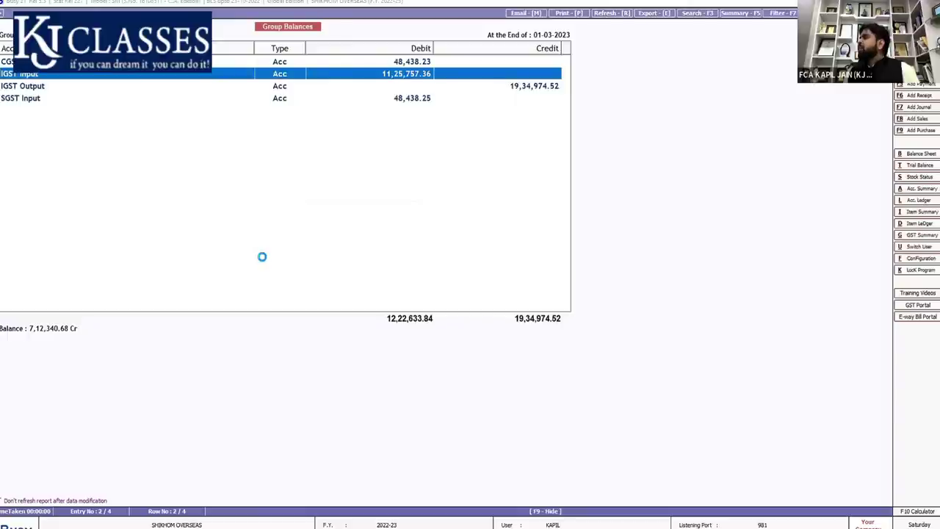
- View the monthly summary of IGST Input and leave the duties and taxes balances
{"action": "key", "text": "Return"}
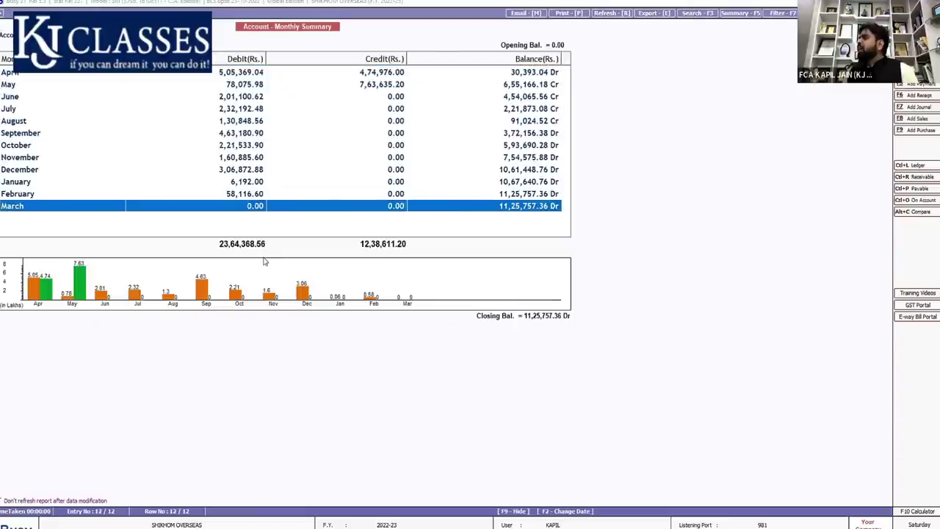
{"action": "key", "text": "Escape"}
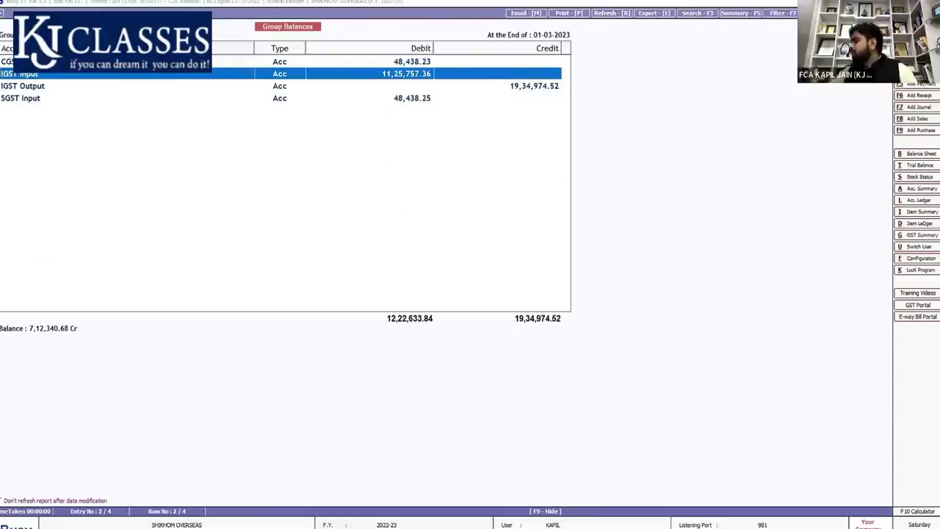
{"action": "key", "text": "Escape"}
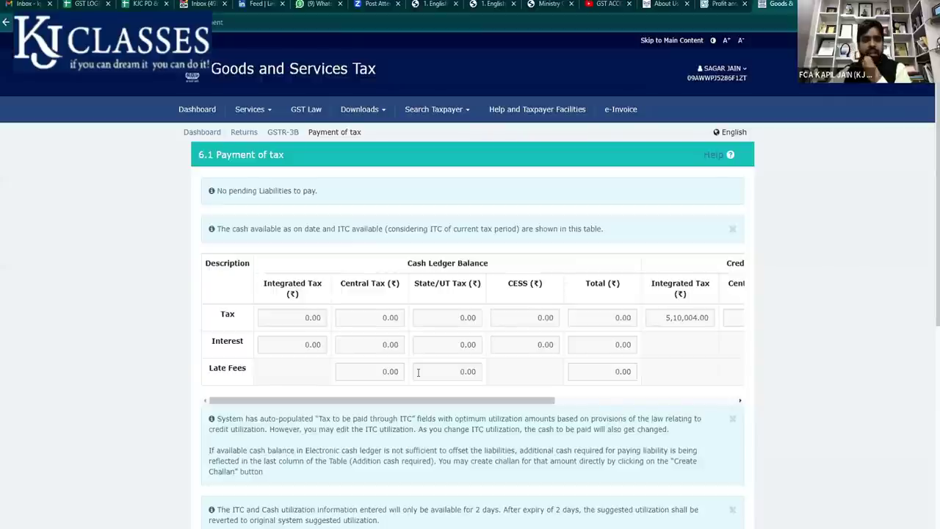
- Review the Payment of tax tables of GSTR-3B on the GST portal and return to the return's summary
{"action": "scroll", "coordinate": [449, 368], "scroll_direction": "down", "scroll_amount": 5}
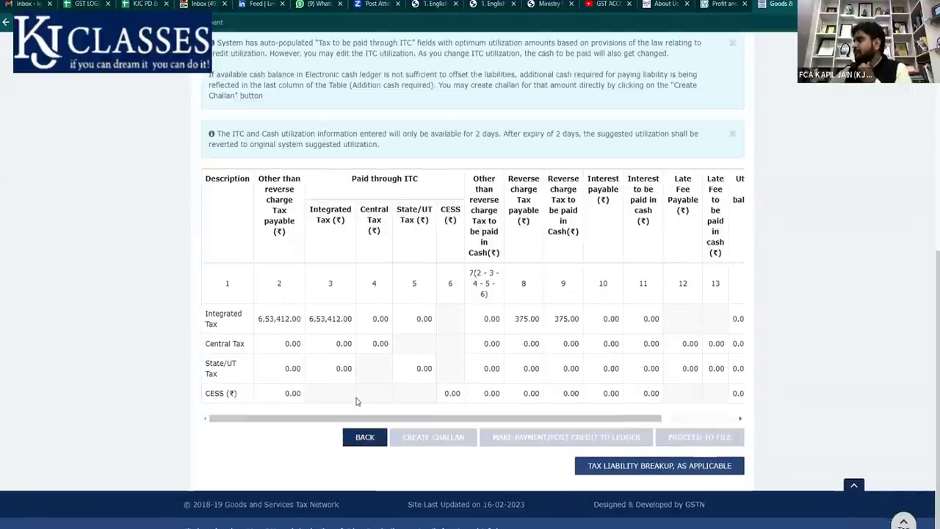
{"action": "left_click", "coordinate": [365, 437]}
{"action": "scroll", "coordinate": [228, 285], "scroll_direction": "down", "scroll_amount": 8}
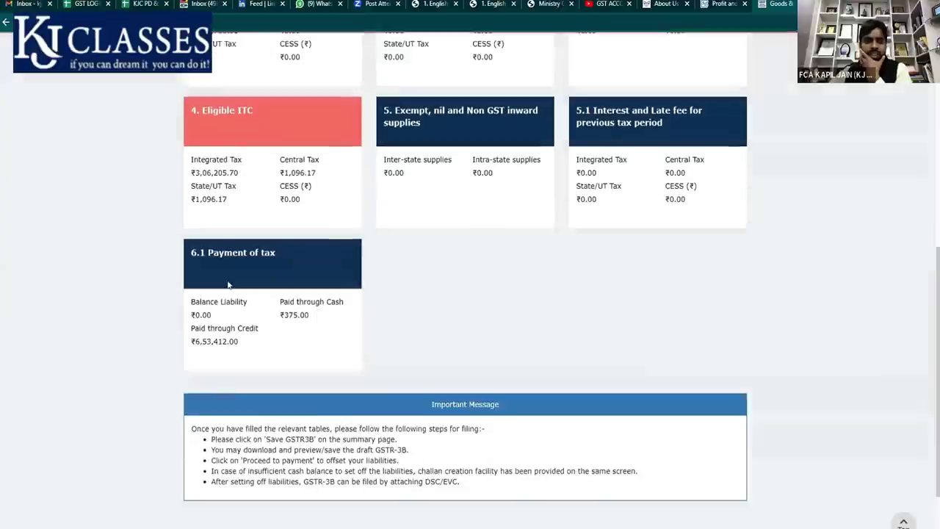
- Reopen section 6.1 Payment of tax and examine the tax payable and Paid through ITC columns
{"action": "left_click", "coordinate": [228, 286]}
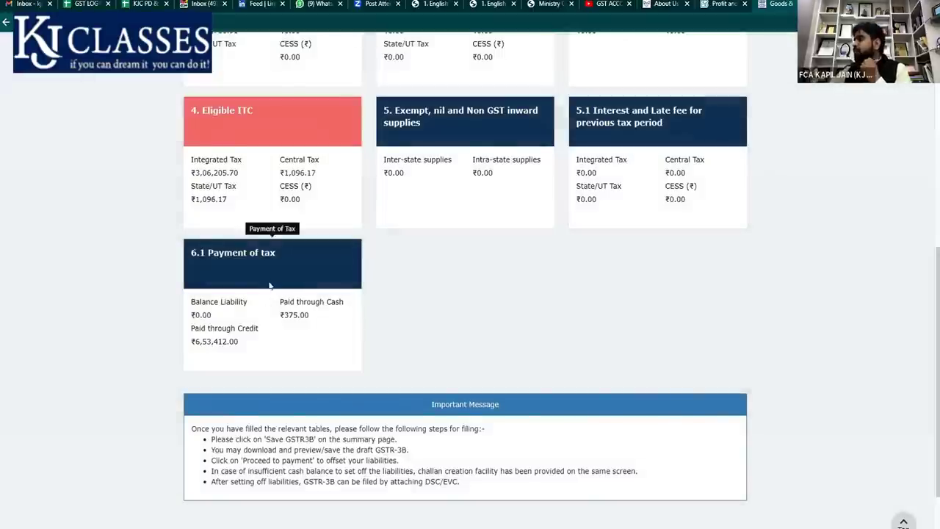
{"action": "left_click", "coordinate": [267, 285]}
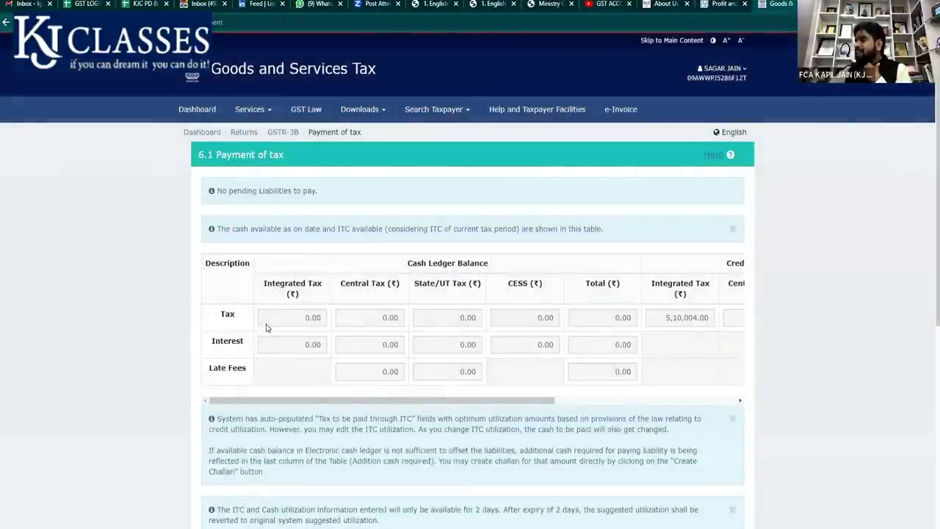
{"action": "scroll", "coordinate": [269, 328], "scroll_direction": "down", "scroll_amount": 5}
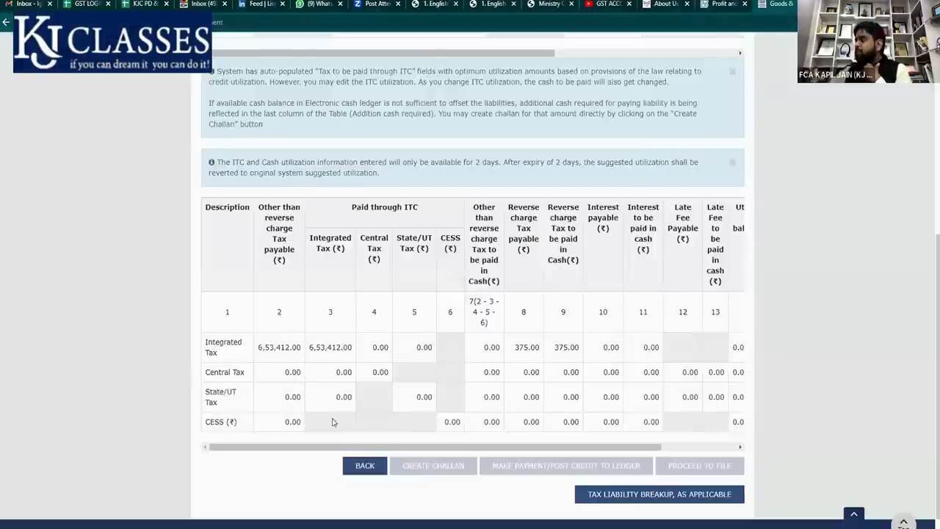
{"action": "scroll", "coordinate": [332, 419], "scroll_direction": "right", "scroll_amount": 1}
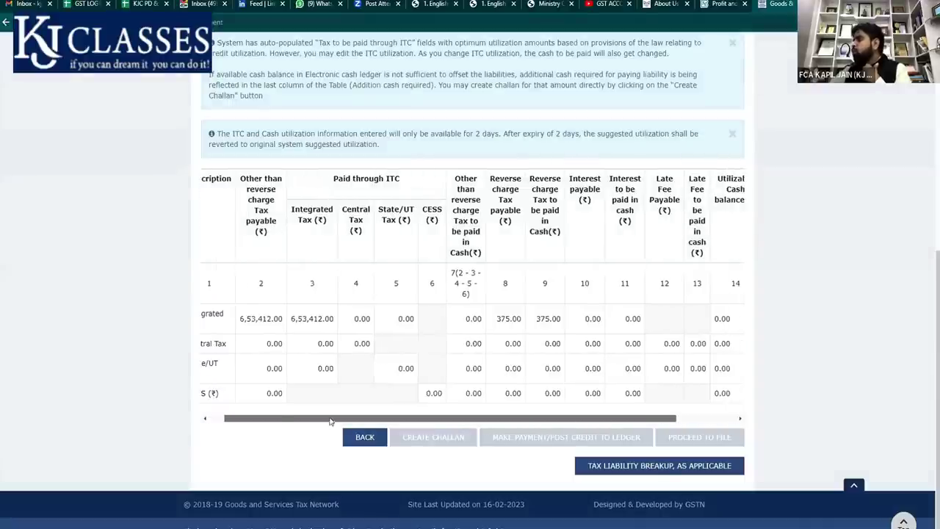
- Switch back to Busy and open the monthly summary of the IGST Output account at December
{"action": "scroll", "coordinate": [321, 308], "scroll_direction": "left", "scroll_amount": 1}
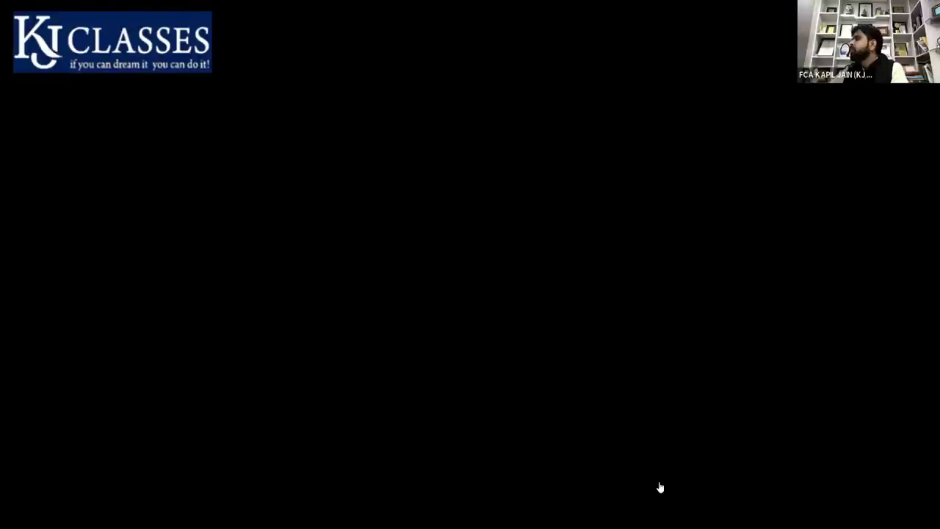
{"action": "key", "text": "Down"}
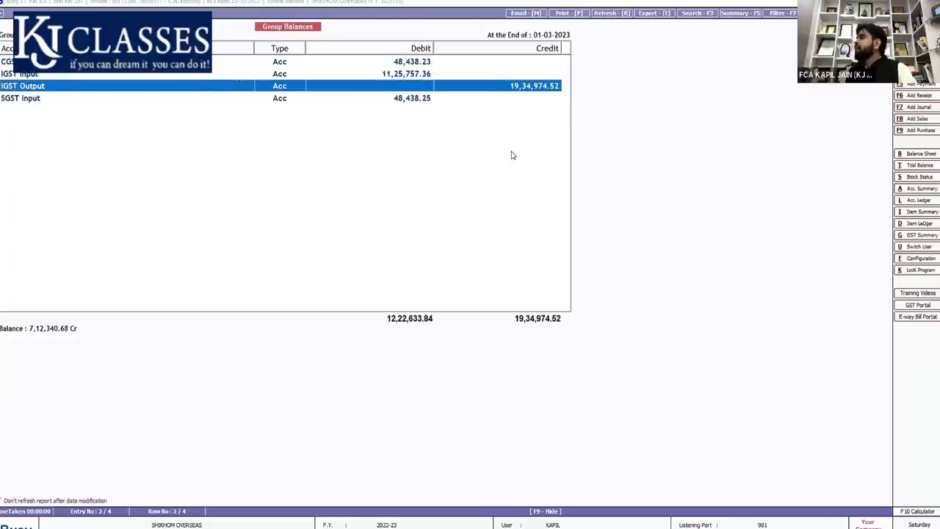
{"action": "key", "text": "Return"}
{"action": "key", "text": "Down"}
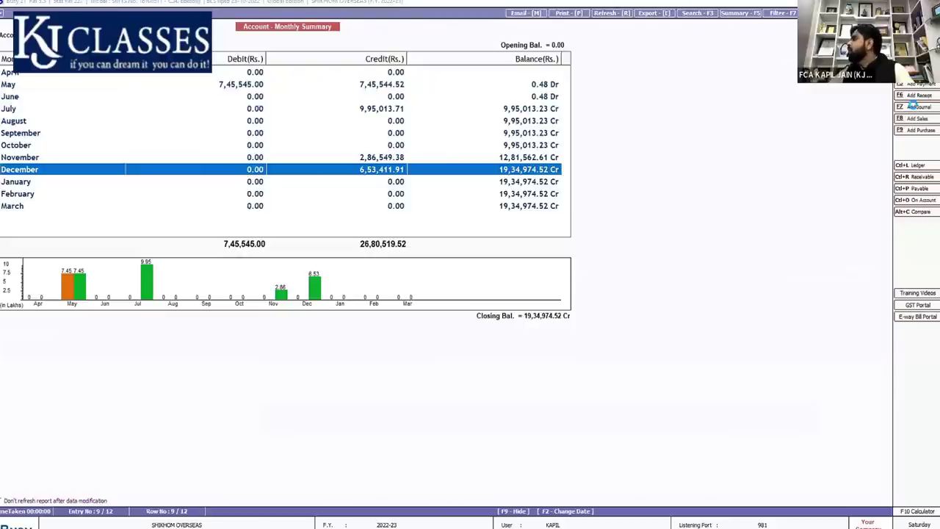
- Start a new journal voucher and debit IGST Output with 6,53,412
{"action": "left_click", "coordinate": [915, 106]}
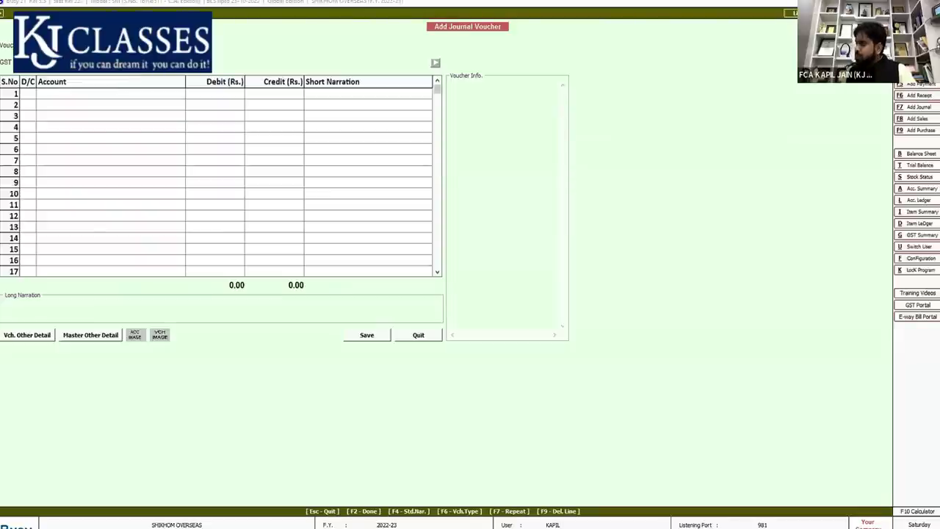
{"action": "key", "text": "Return"}
{"action": "key", "text": "Return"}
{"action": "key", "text": "Return"}
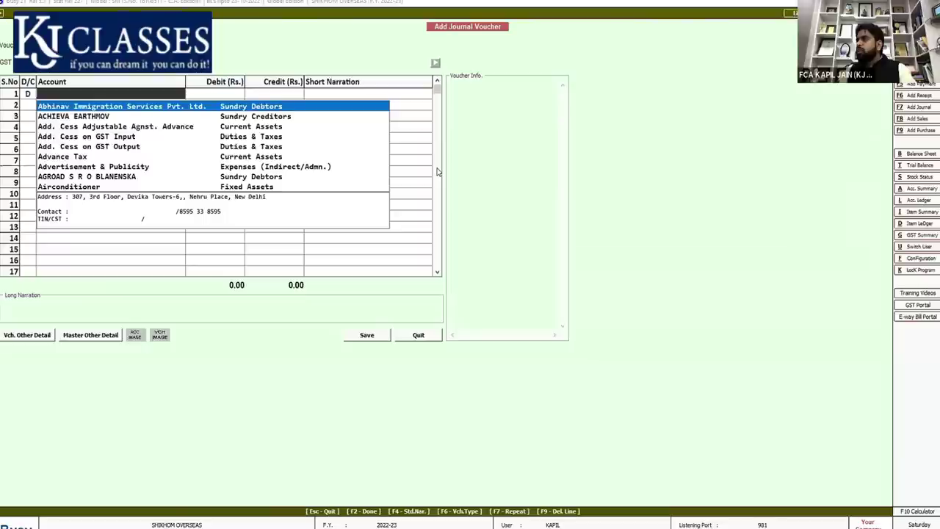
{"action": "type", "text": "igst out"}
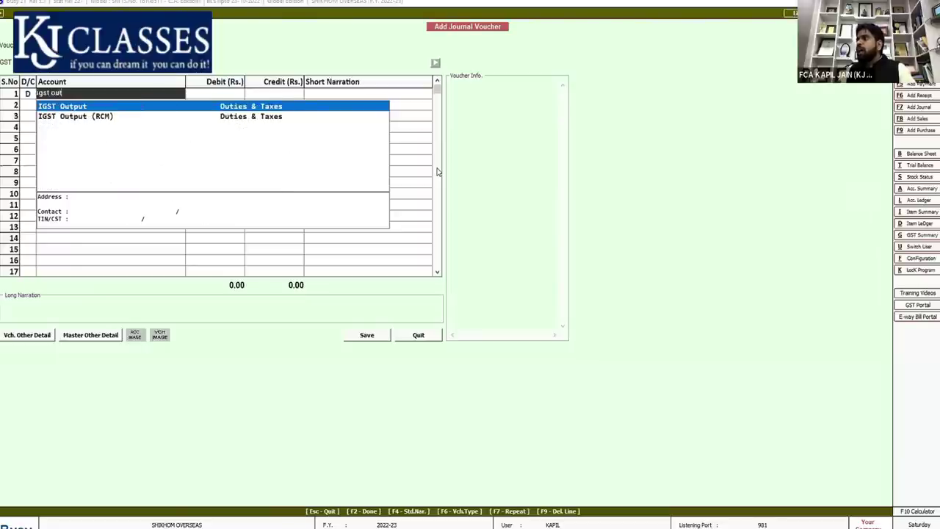
{"action": "key", "text": "Return"}
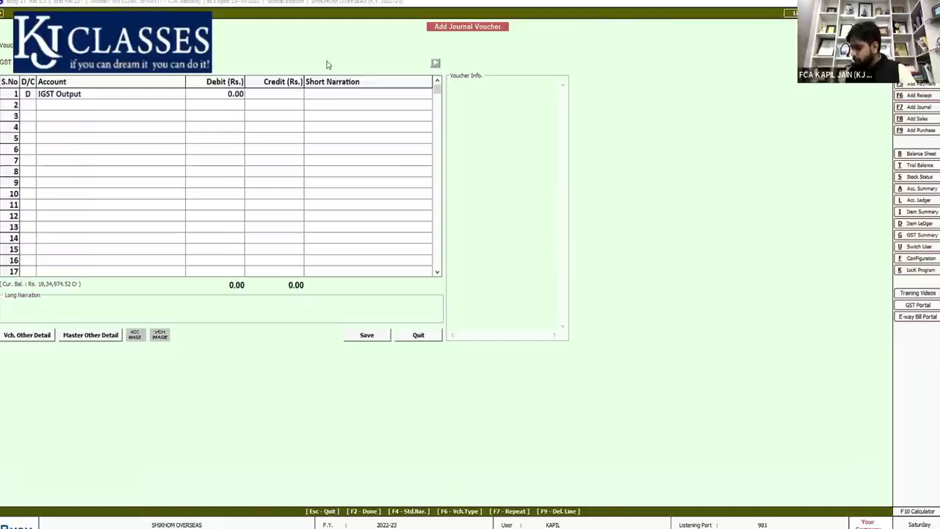
{"action": "type", "text": "653412"}
{"action": "key", "text": "Return"}
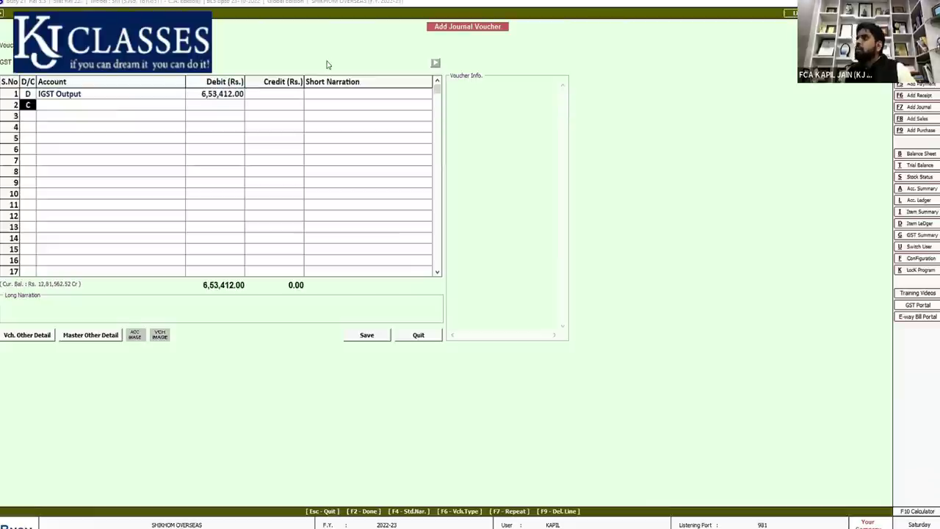
- Credit IGST Input with 6,53,412 on the journal voucher's second line
{"action": "key", "text": "Return"}
{"action": "type", "text": "igst in"}
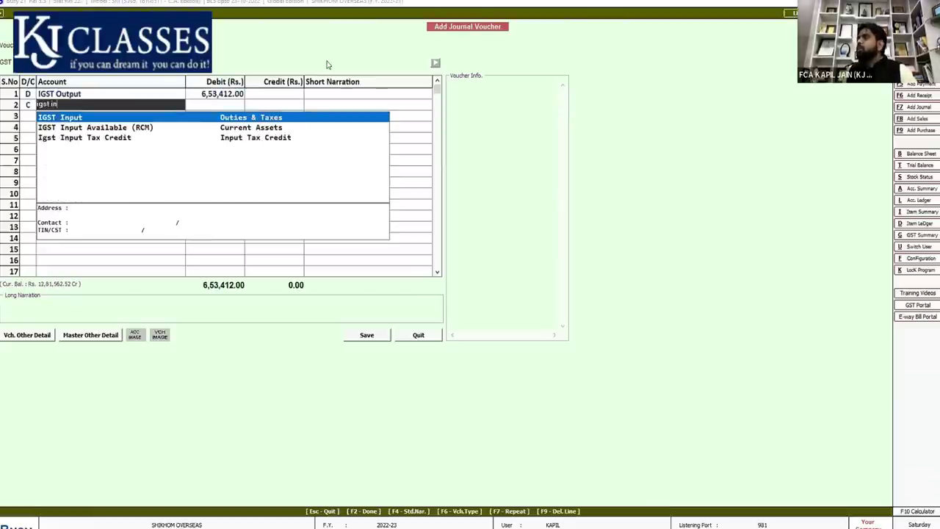
{"action": "key", "text": "Return"}
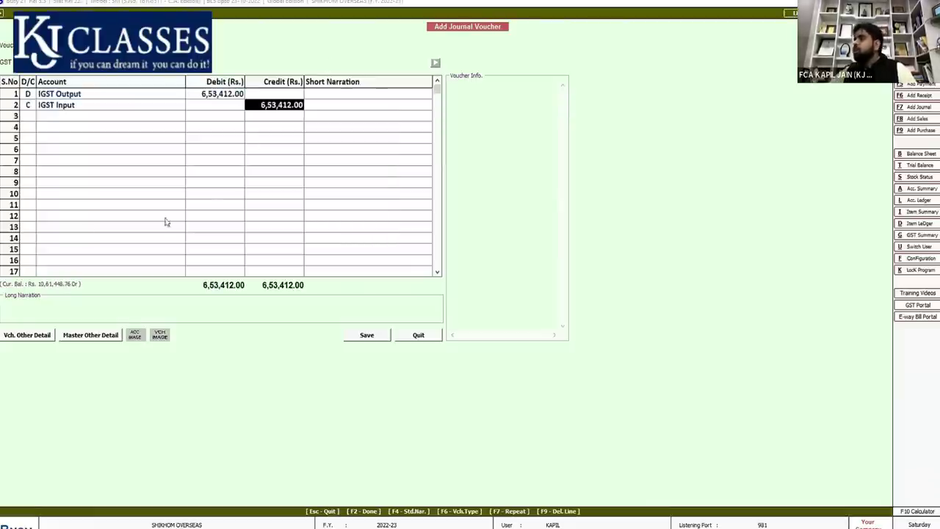
- Enter the long narration "igst output paid through itc as per gstr-3b" and save the journal voucher
{"action": "left_click", "coordinate": [29, 304]}
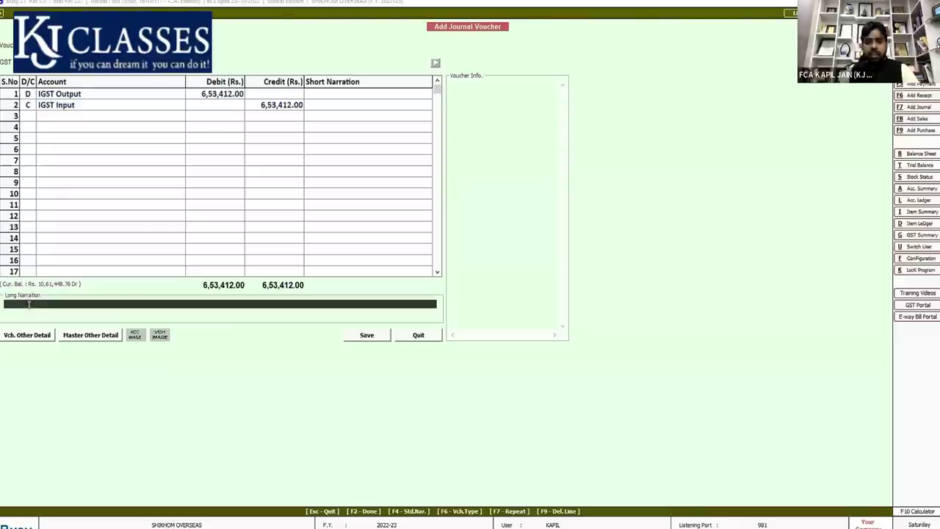
{"action": "type", "text": "ig"}
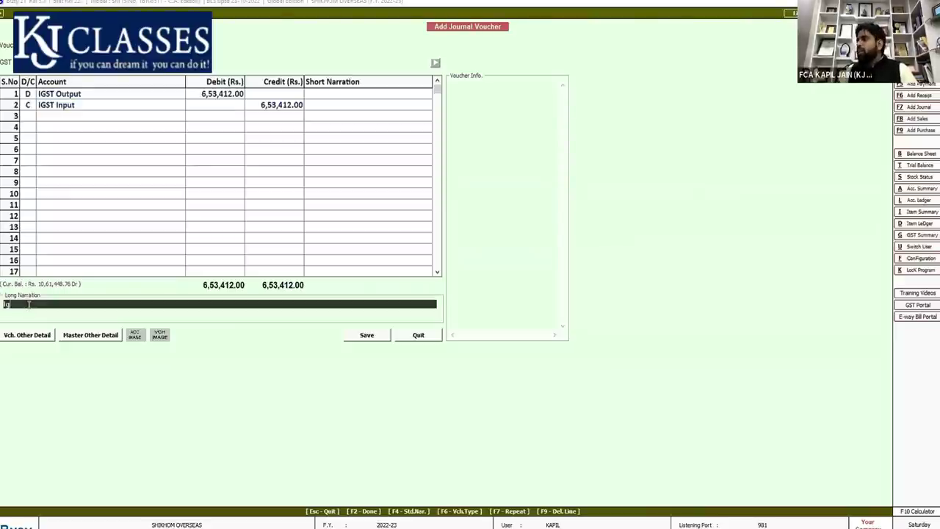
{"action": "type", "text": "st outp"}
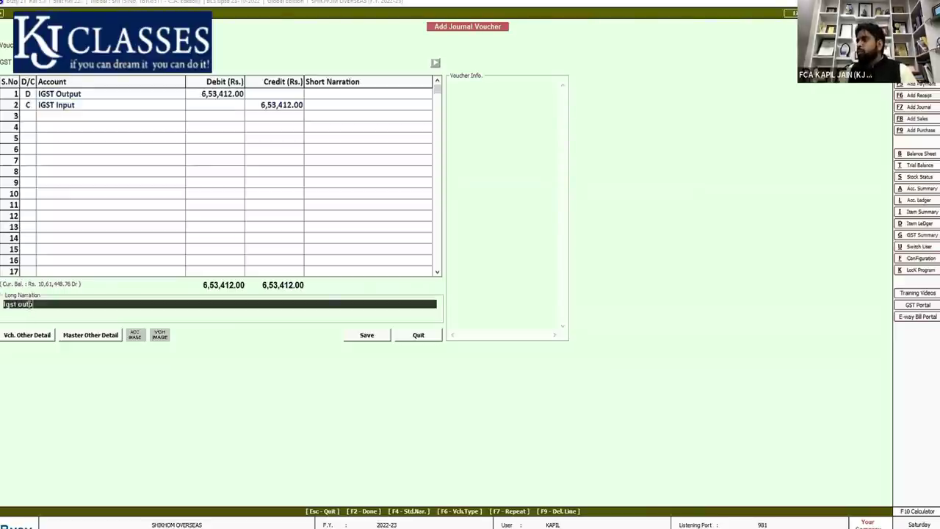
{"action": "type", "text": "ut ad"}
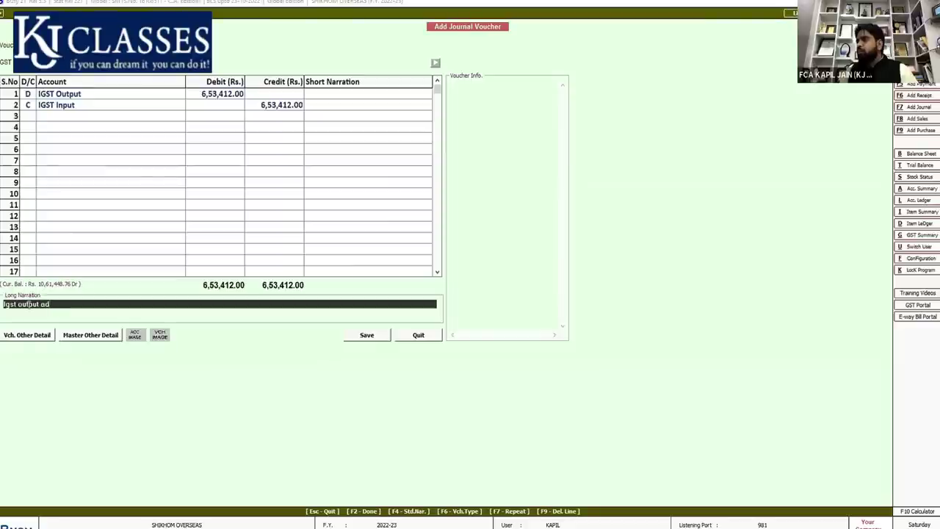
{"action": "key", "text": "BackSpace"}
{"action": "key", "text": "BackSpace"}
{"action": "type", "text": "paid through i"}
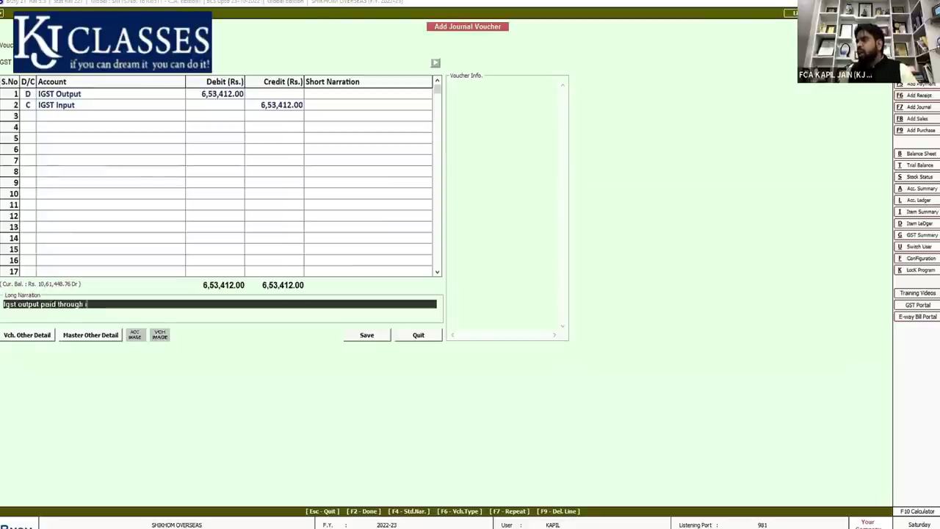
{"action": "type", "text": "tc as per gstr-3b"}
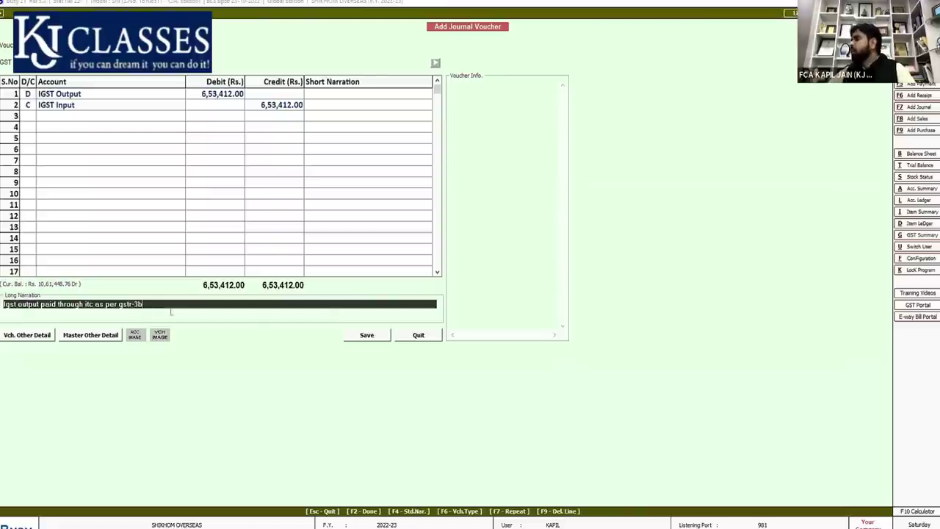
{"action": "left_click", "coordinate": [362, 339]}
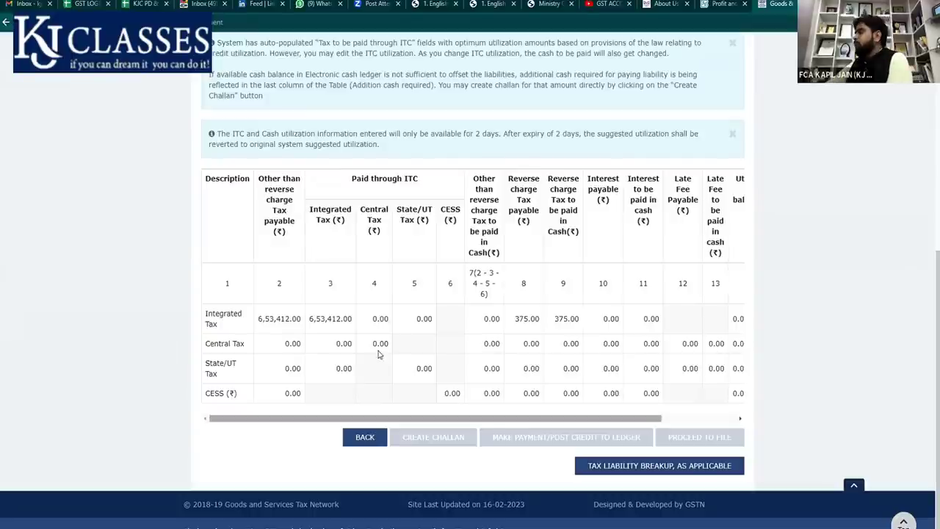
- On the GST portal, leave the December GSTR-3B payment details and return to the File Returns page
{"action": "left_click", "coordinate": [360, 438]}
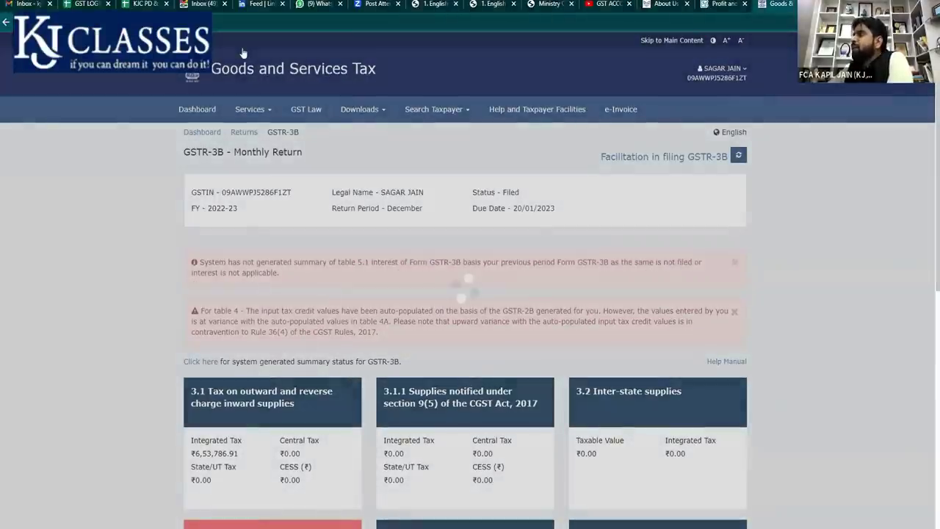
{"action": "scroll", "coordinate": [242, 73], "scroll_direction": "down", "scroll_amount": 1}
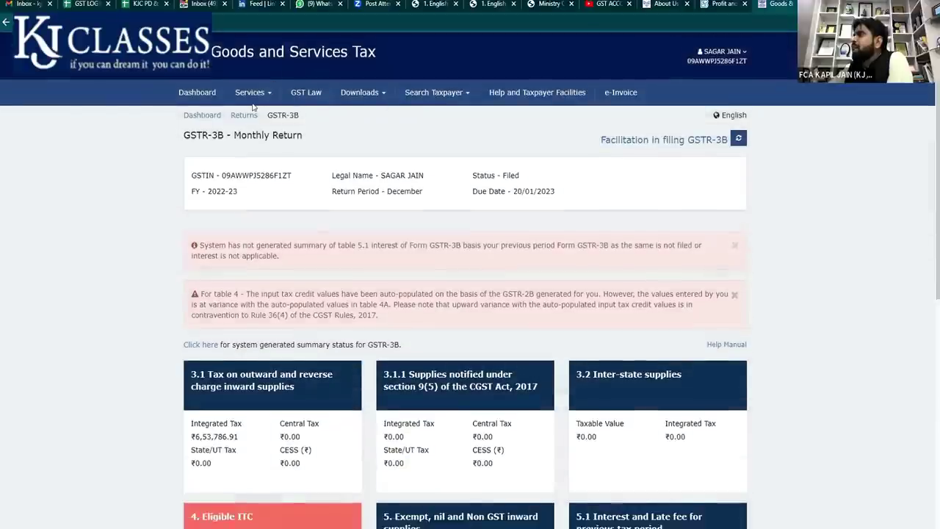
{"action": "left_click", "coordinate": [250, 56]}
{"action": "left_click", "coordinate": [253, 108]}
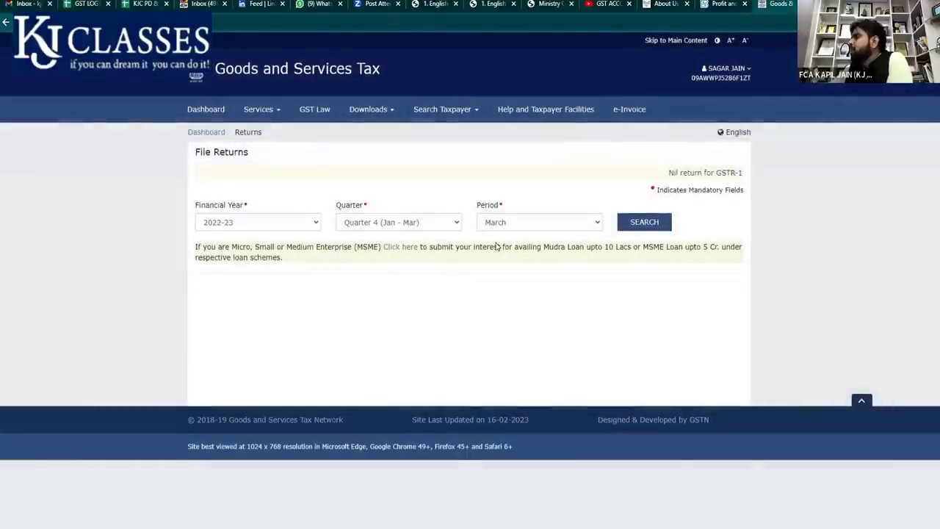
- Search the 2022-23 returns for Quarter 3 (Oct - Dec), November, and view the filed GSTR-3B
{"action": "left_click", "coordinate": [398, 222]}
{"action": "left_click", "coordinate": [390, 255]}
{"action": "left_click", "coordinate": [539, 221]}
{"action": "left_click", "coordinate": [529, 250]}
{"action": "left_click", "coordinate": [641, 222]}
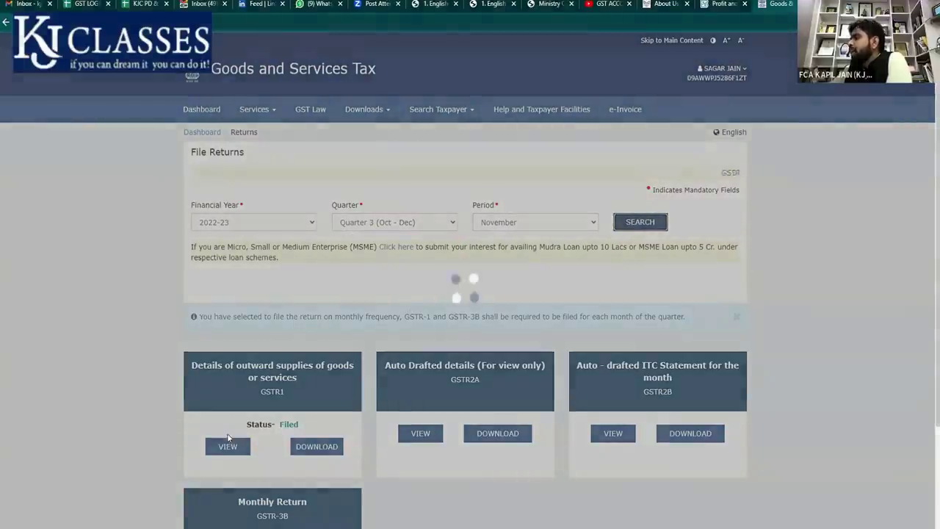
{"action": "scroll", "coordinate": [228, 441], "scroll_direction": "down", "scroll_amount": 3}
{"action": "left_click", "coordinate": [228, 444]}
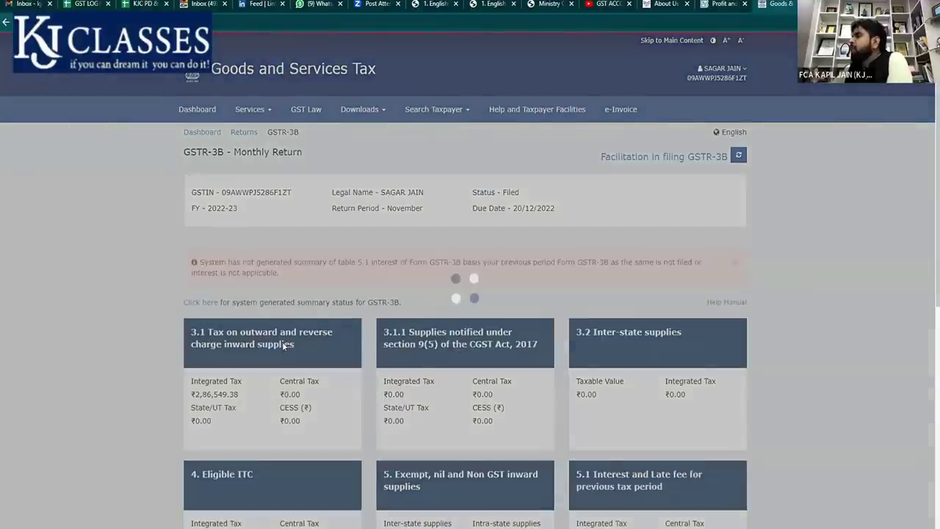
- Open section 6.1 Payment of tax for November and examine the integrated tax payable and Paid through ITC amounts
{"action": "scroll", "coordinate": [282, 344], "scroll_direction": "down", "scroll_amount": 4}
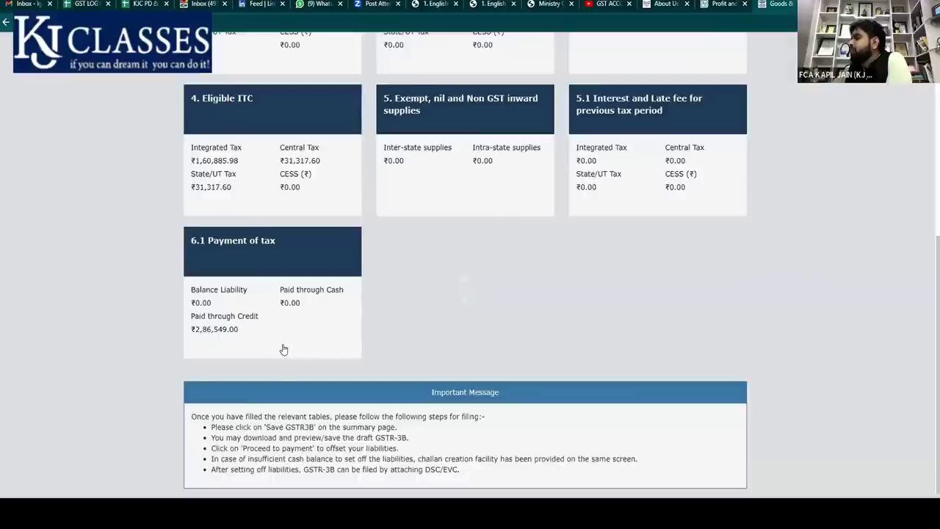
{"action": "scroll", "coordinate": [282, 348], "scroll_direction": "down", "scroll_amount": 2}
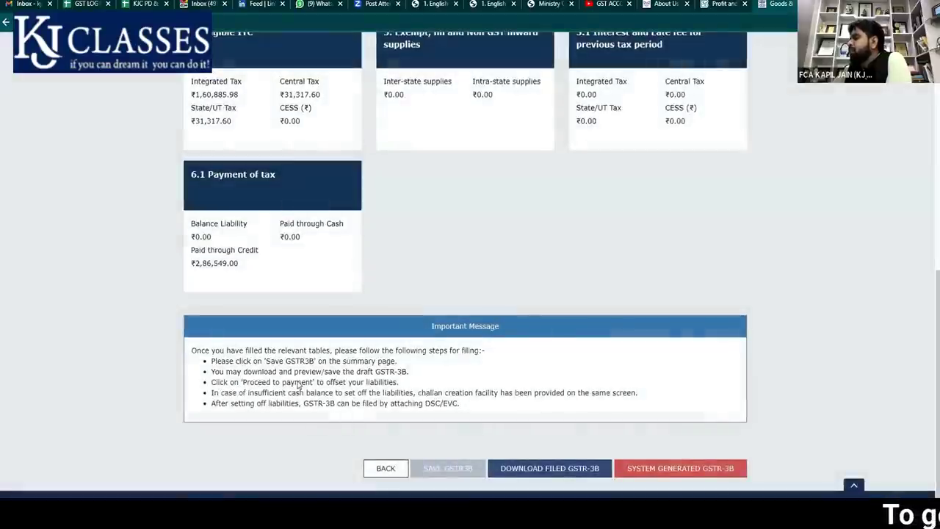
{"action": "scroll", "coordinate": [292, 390], "scroll_direction": "up", "scroll_amount": 3}
{"action": "left_click", "coordinate": [292, 390]}
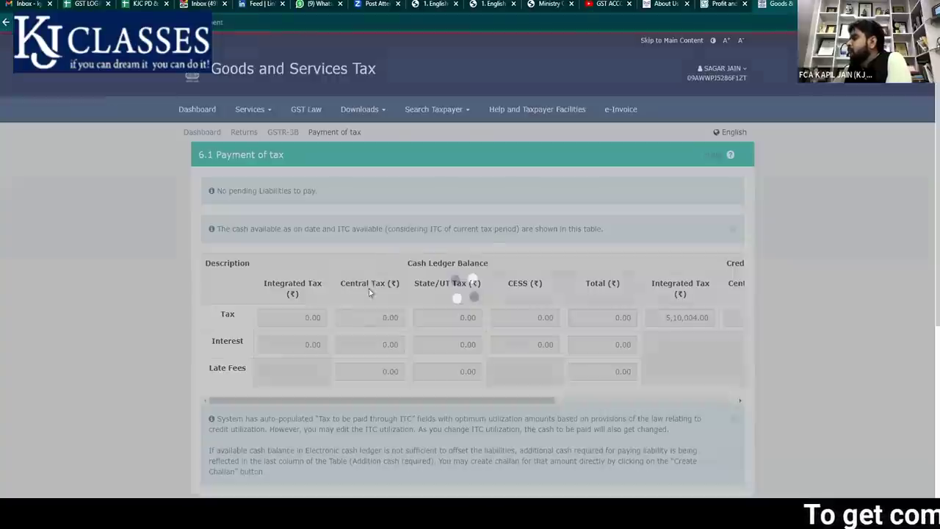
{"action": "scroll", "coordinate": [318, 349], "scroll_direction": "down", "scroll_amount": 5}
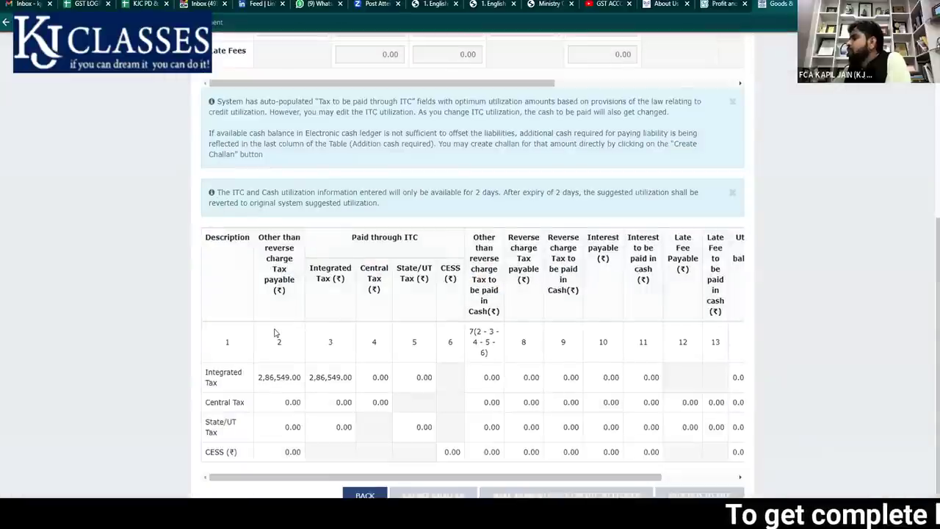
{"action": "scroll", "coordinate": [260, 317], "scroll_direction": "down", "scroll_amount": 1}
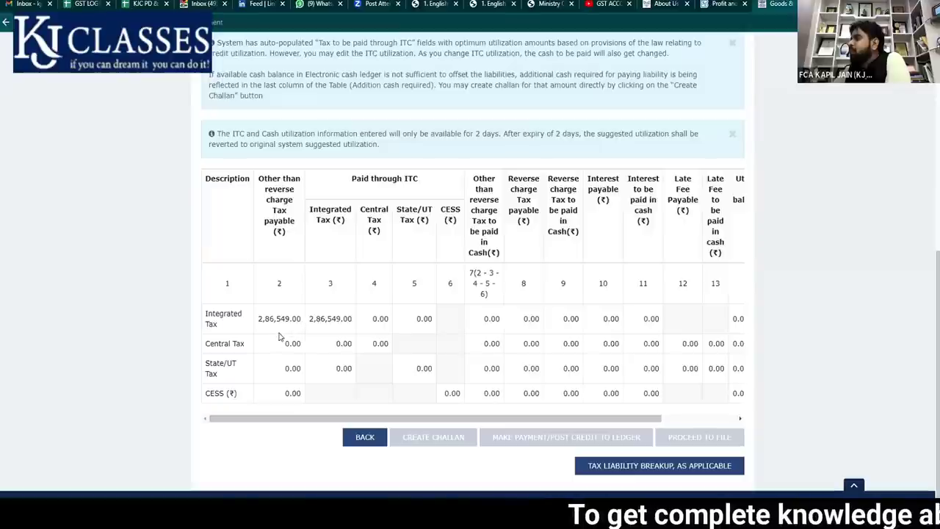
{"action": "left_click_drag", "start_coordinate": [257, 318], "coordinate": [301, 319]}
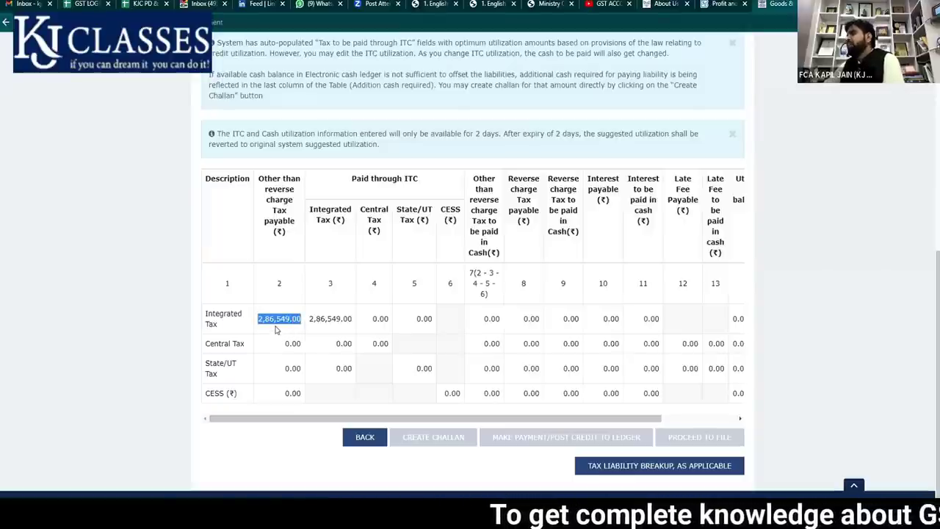
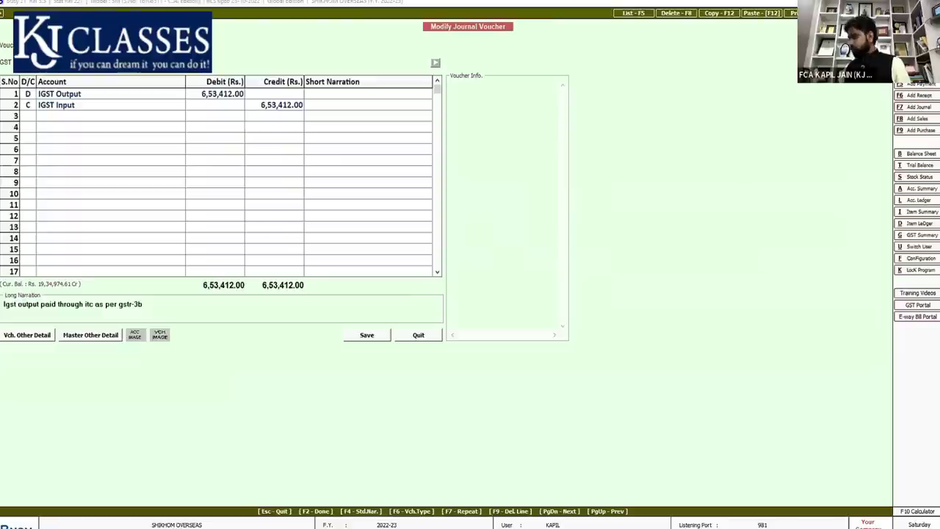
- In Busy, set the journal voucher's IGST Output debit and IGST Input credit to 2,86,549 and save it
{"action": "key", "text": "Return"}
{"action": "type", "text": "286549"}
{"action": "key", "text": "Return"}
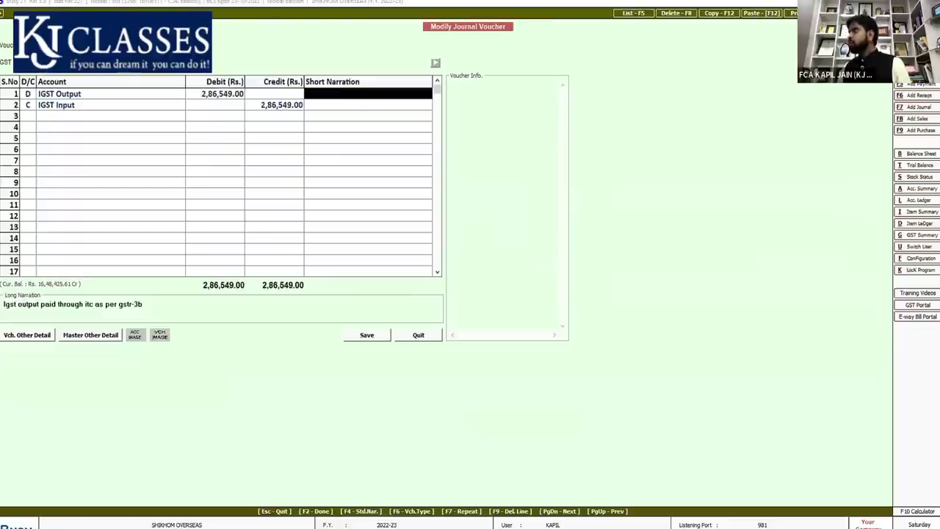
{"action": "left_click", "coordinate": [368, 336]}
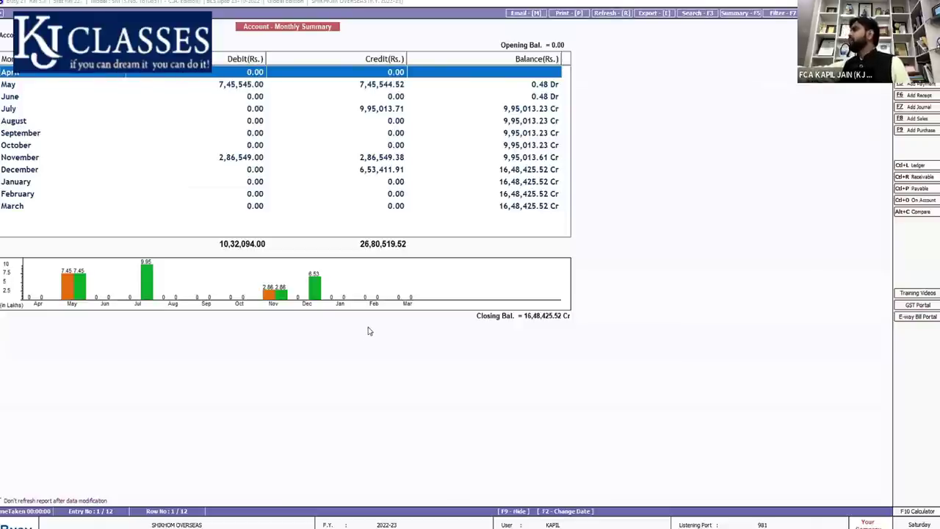
- Examine the monthly debits, credits and balances of IGST Output from April to December
{"action": "key", "text": "Down"}
{"action": "key", "text": "Down"}
{"action": "key", "text": "Down"}
{"action": "key", "text": "Down"}
{"action": "key", "text": "Down"}
{"action": "key", "text": "Down"}
{"action": "key", "text": "Down"}
{"action": "key", "text": "Down"}
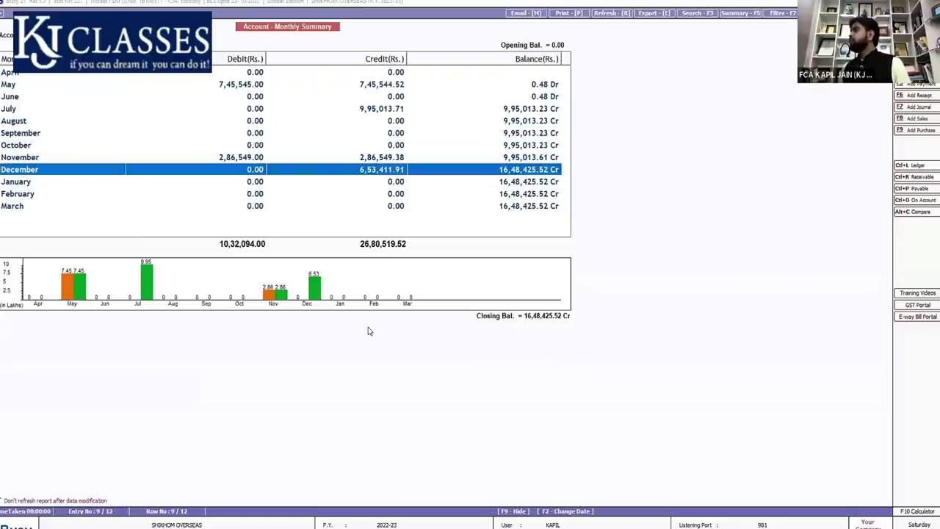
{"action": "key", "text": "Up"}
{"action": "key", "text": "Up"}
{"action": "key", "text": "Up"}
{"action": "key", "text": "Up"}
{"action": "key", "text": "Up"}
{"action": "key", "text": "Up"}
{"action": "key", "text": "Up"}
{"action": "key", "text": "Down"}
{"action": "key", "text": "Down"}
{"action": "key", "text": "Down"}
{"action": "key", "text": "Down"}
{"action": "key", "text": "Down"}
{"action": "key", "text": "Down"}
{"action": "key", "text": "Down"}
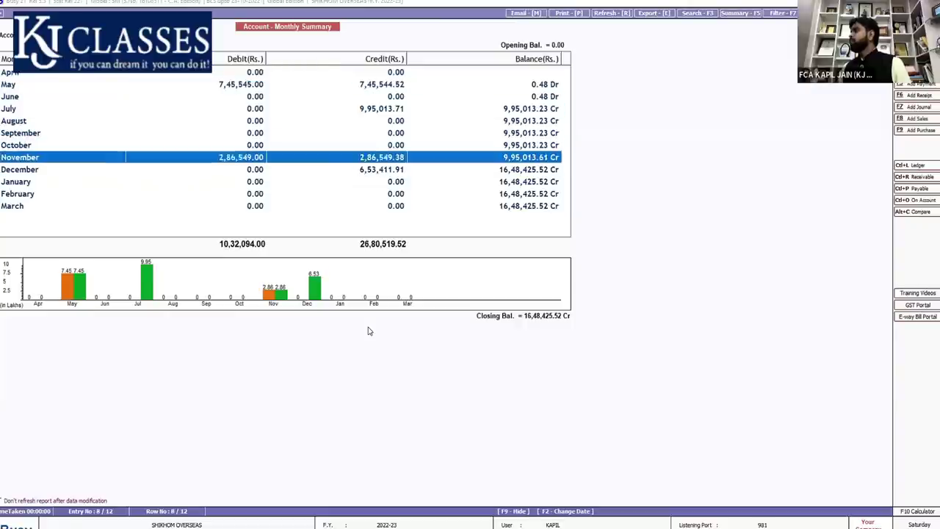
- Open the November ledger of IGST Output and select the IGST Input journal entry dated 30-11-2022
{"action": "key", "text": "Up"}
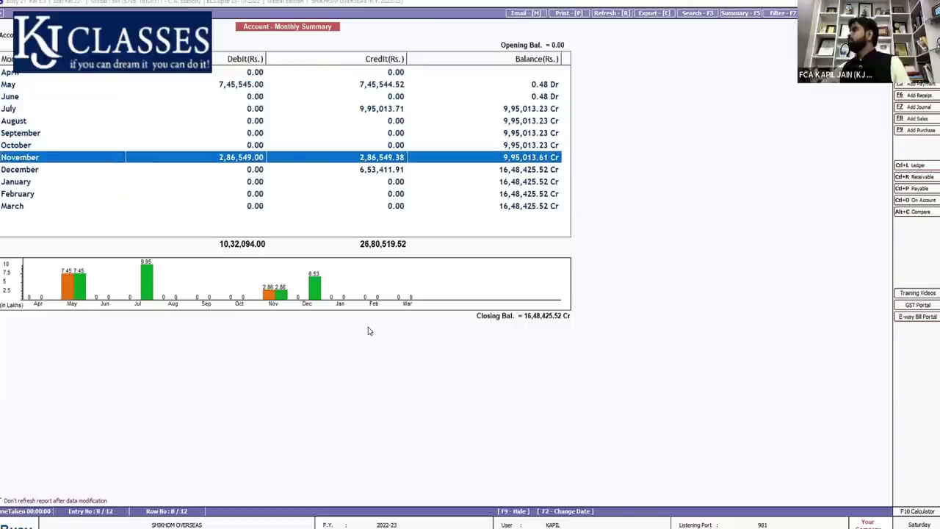
{"action": "key", "text": "Return"}
{"action": "key", "text": "Down"}
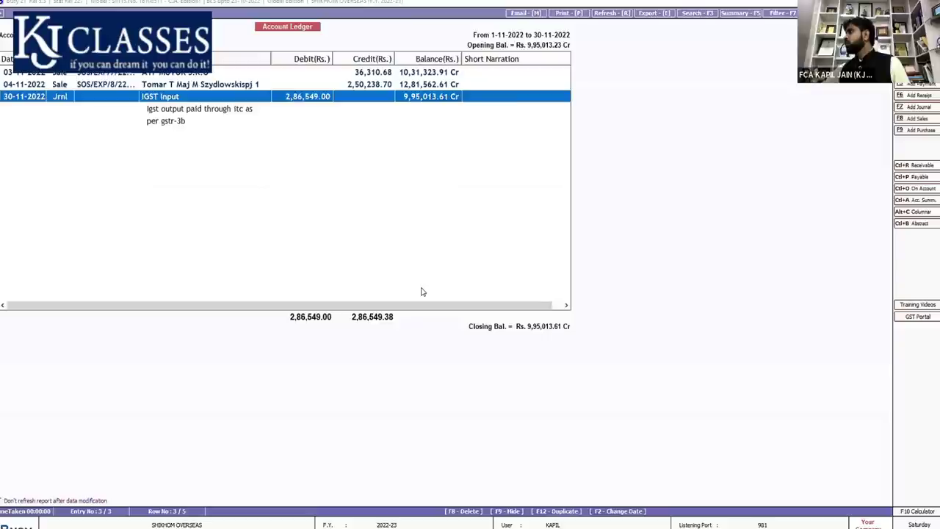
- Go back to the monthly summary of IGST Output and select July to examine its debit, credit and balance
{"action": "key", "text": "Escape"}
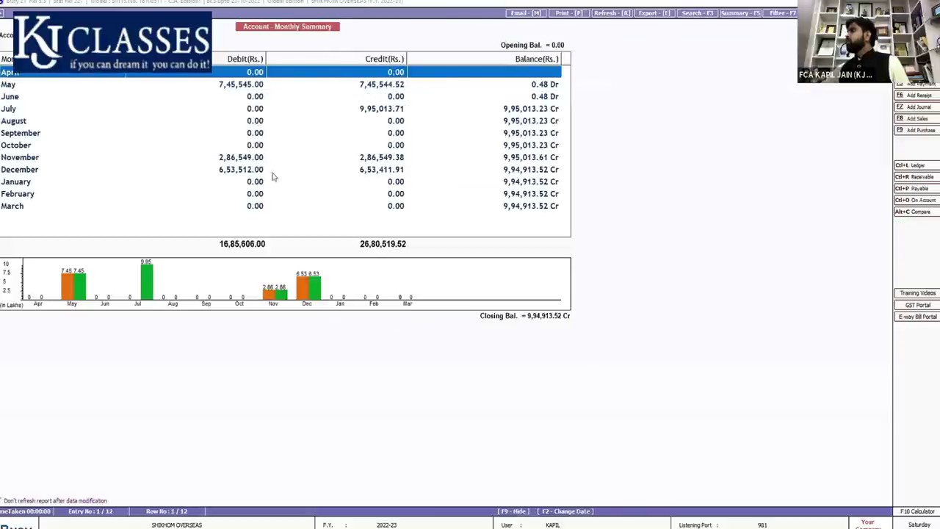
{"action": "left_click", "coordinate": [374, 111]}
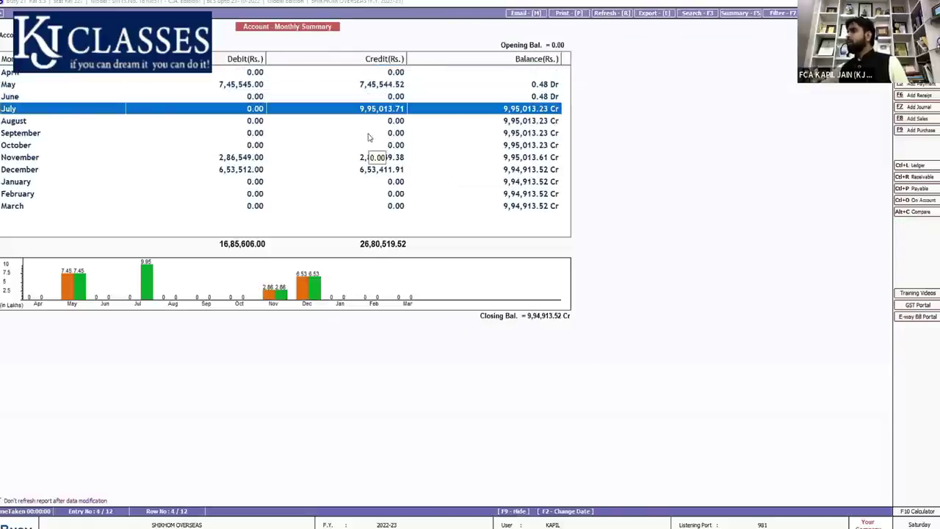
{"action": "left_click", "coordinate": [400, 511]}
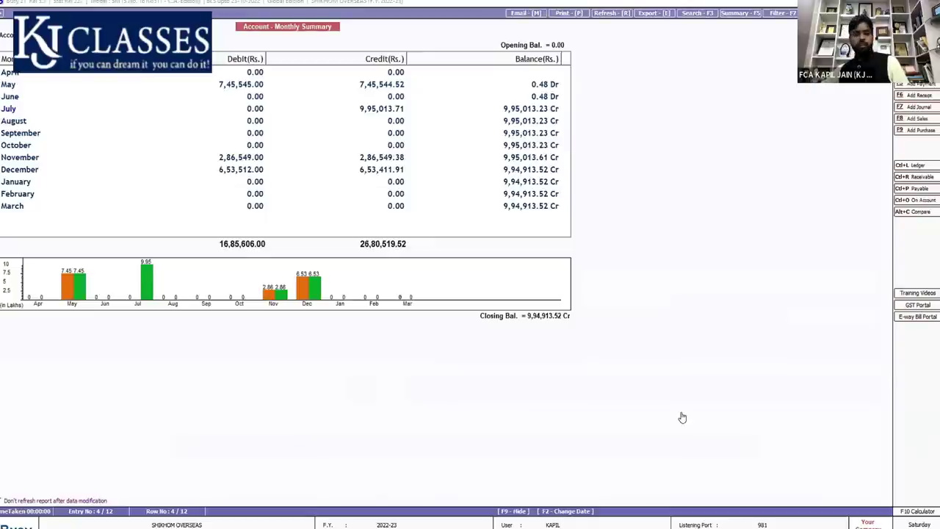
- On the GST portal, find the returns for July, Quarter 2 of 2022-23, and view the filed GSTR-3B
{"action": "key", "text": "alt+Tab"}
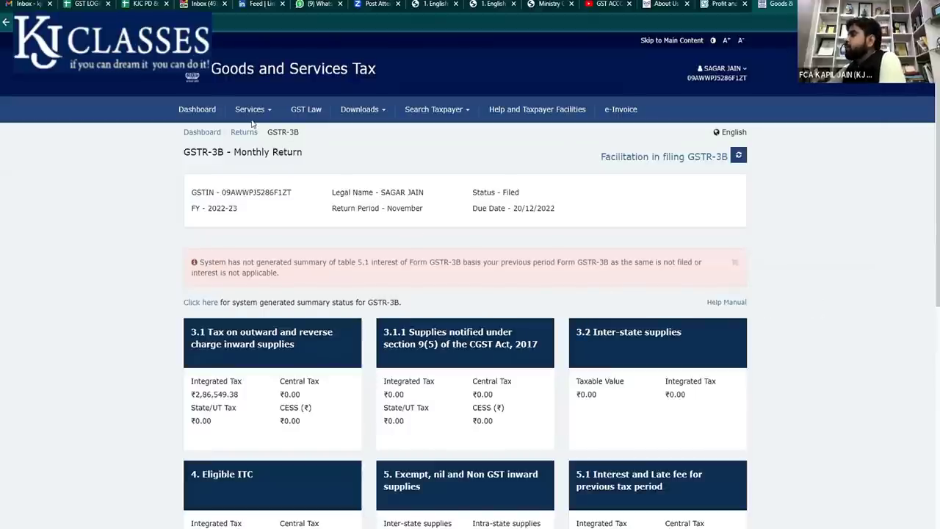
{"action": "mouse_move", "coordinate": [253, 119]}
{"action": "mouse_move", "coordinate": [250, 135]}
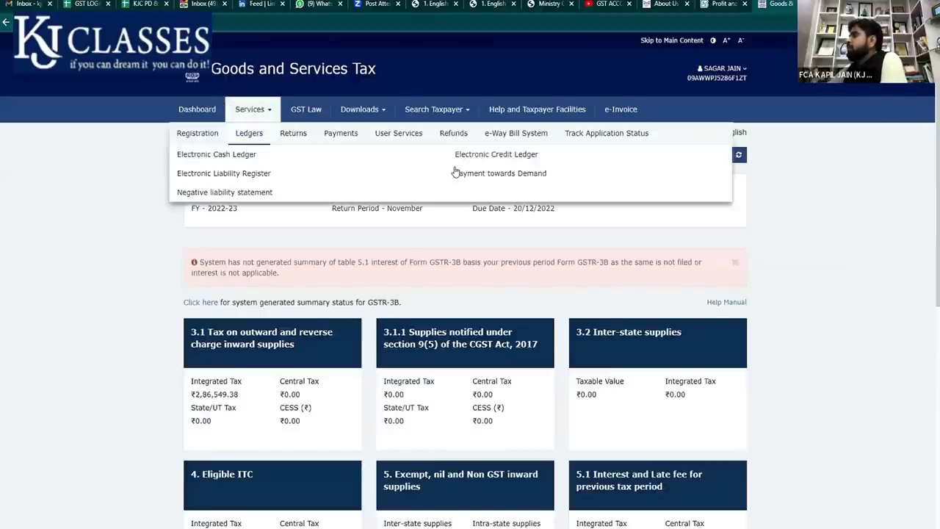
{"action": "left_click", "coordinate": [300, 138]}
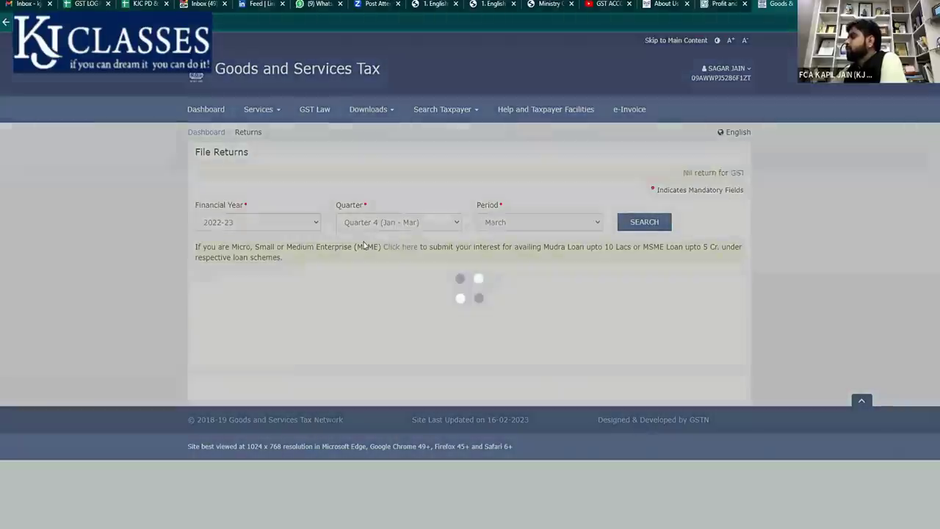
{"action": "left_click", "coordinate": [539, 222]}
{"action": "left_click", "coordinate": [514, 235]}
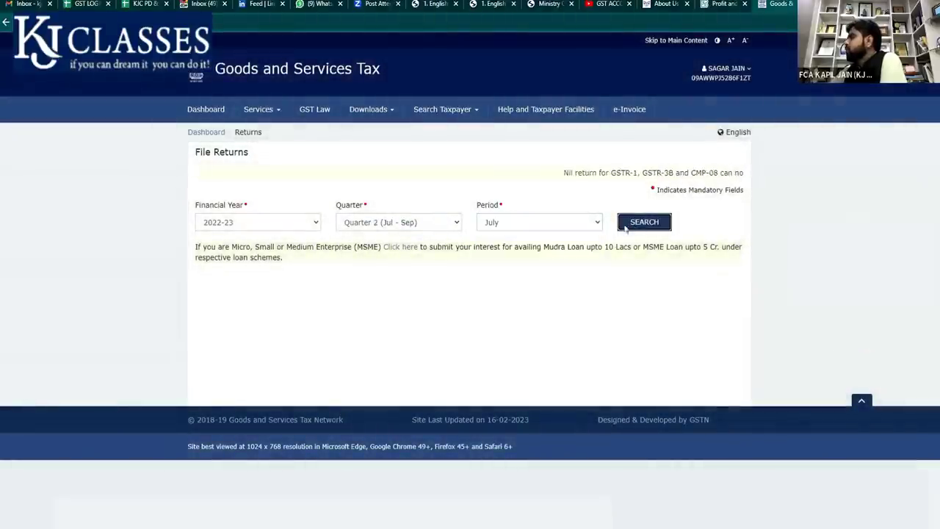
{"action": "left_click", "coordinate": [627, 227]}
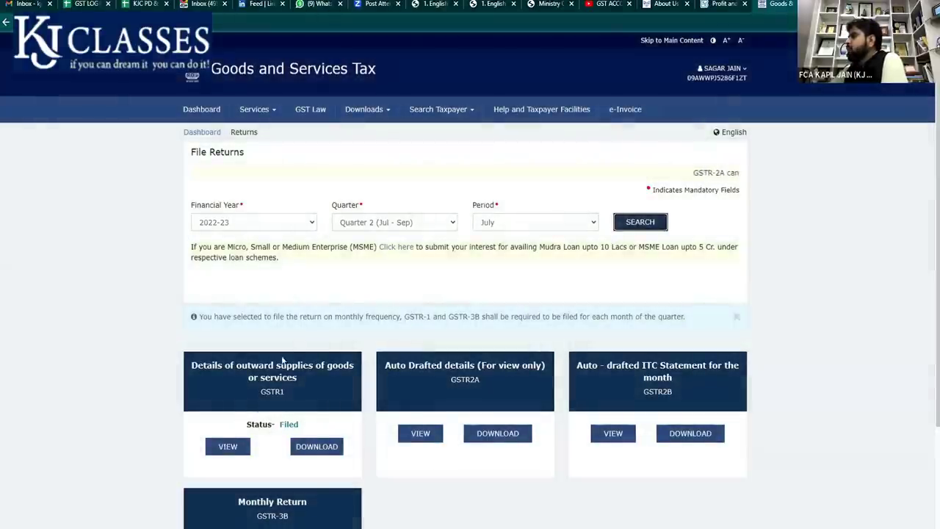
{"action": "scroll", "coordinate": [282, 360], "scroll_direction": "down", "scroll_amount": 2}
{"action": "left_click", "coordinate": [228, 439]}
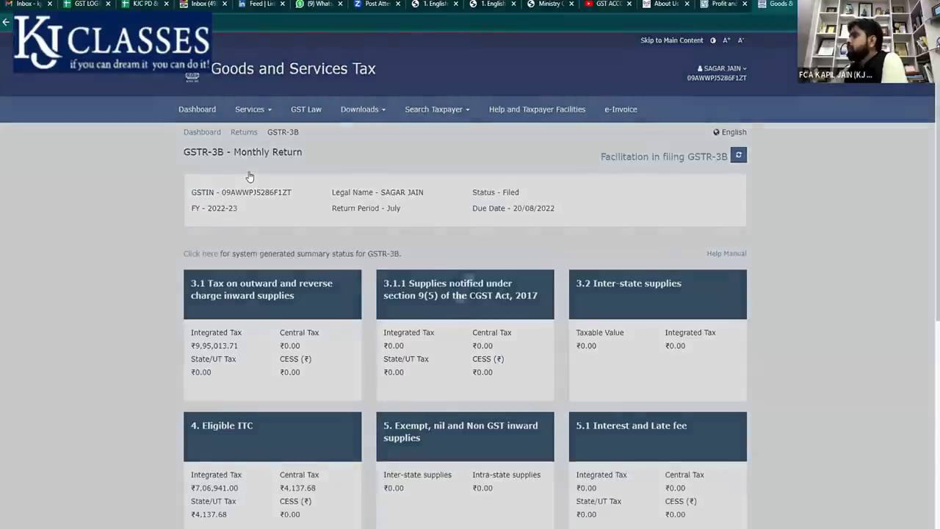
- Open section 6.1 Payment of tax for July and examine the integrated tax payable and Paid through ITC amounts
{"action": "scroll", "coordinate": [315, 281], "scroll_direction": "down", "scroll_amount": 3}
{"action": "scroll", "coordinate": [315, 281], "scroll_direction": "down", "scroll_amount": 1}
{"action": "scroll", "coordinate": [363, 321], "scroll_direction": "down", "scroll_amount": 3}
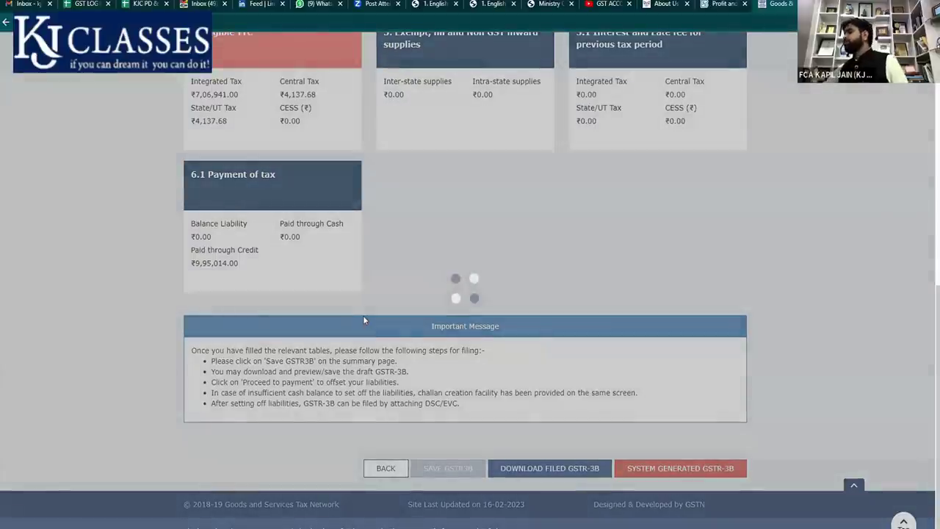
{"action": "scroll", "coordinate": [363, 315], "scroll_direction": "down", "scroll_amount": 5}
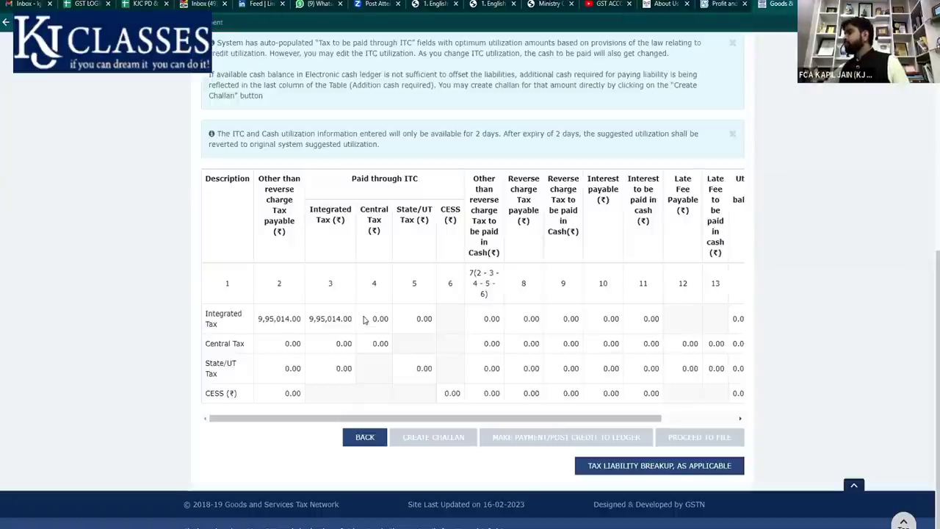
- In Busy, complete the July journal voucher with an IGST Output debit and IGST Input credit of 9,95,014 and save it
{"action": "key", "text": "alt+Tab"}
{"action": "type", "text": "995014"}
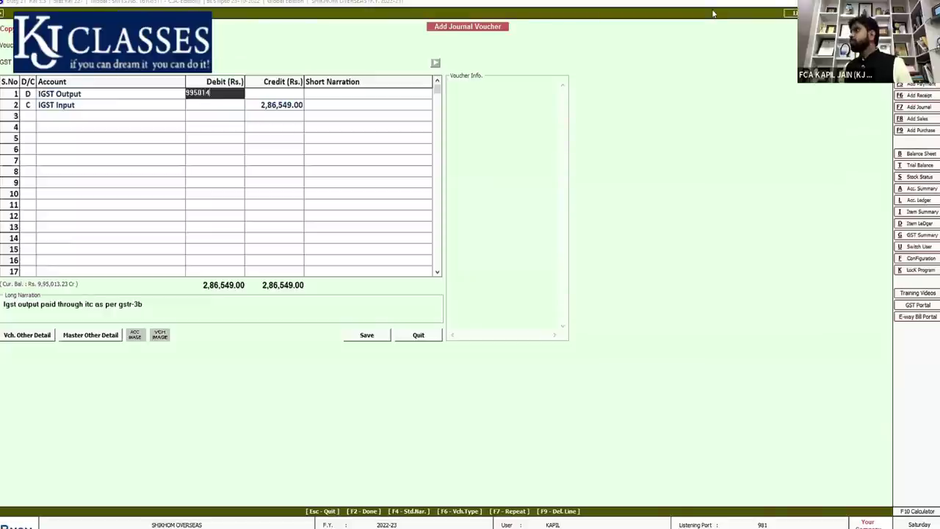
{"action": "key", "text": "Return"}
{"action": "left_click", "coordinate": [357, 335]}
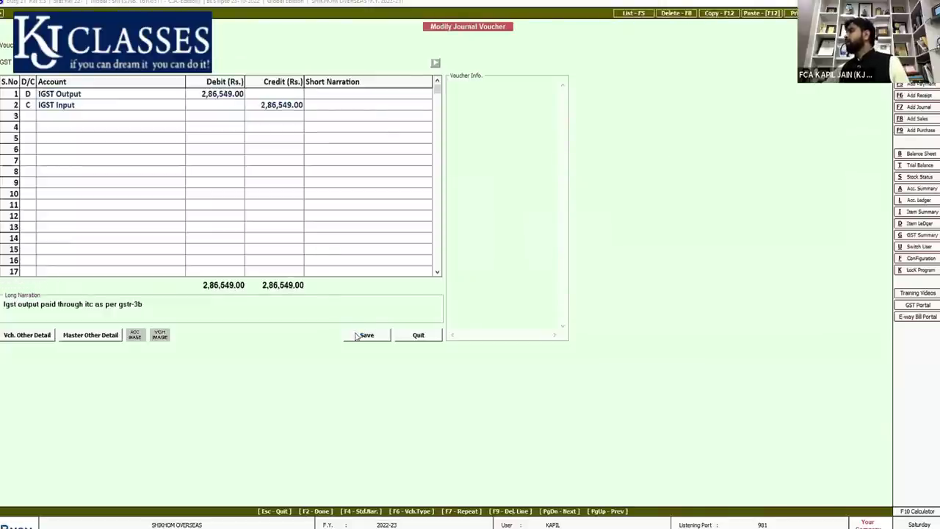
{"action": "left_click", "coordinate": [357, 335]}
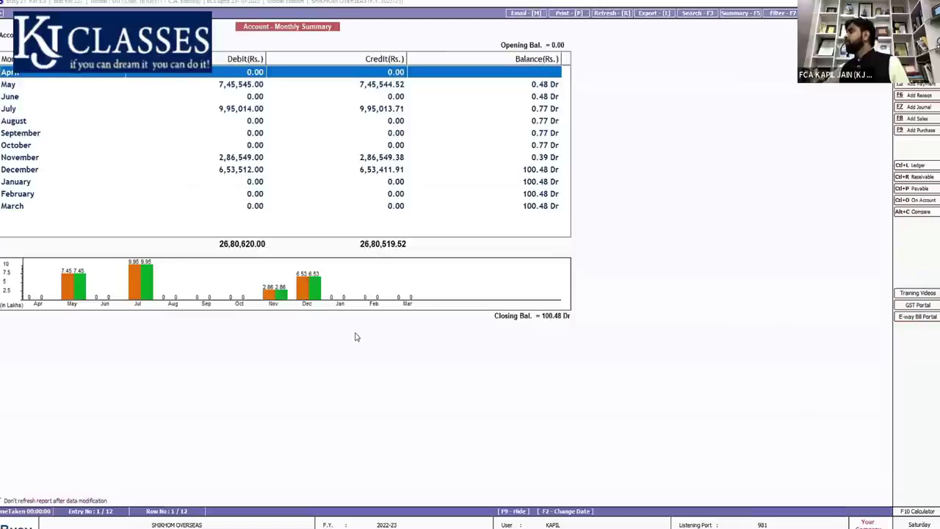
- Return to the group balances and view the monthly summary of the IGST Input account
{"action": "key", "text": "Escape"}
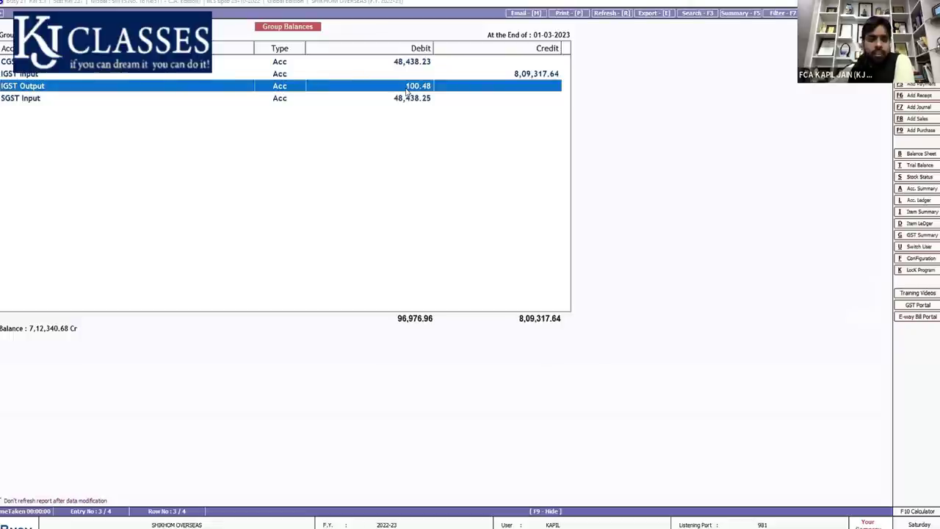
{"action": "left_click", "coordinate": [476, 74]}
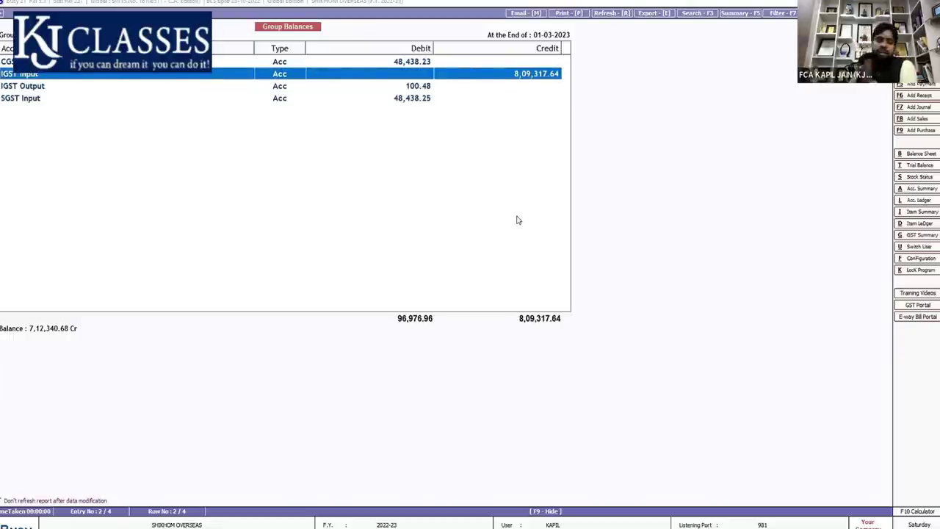
{"action": "key", "text": "Return"}
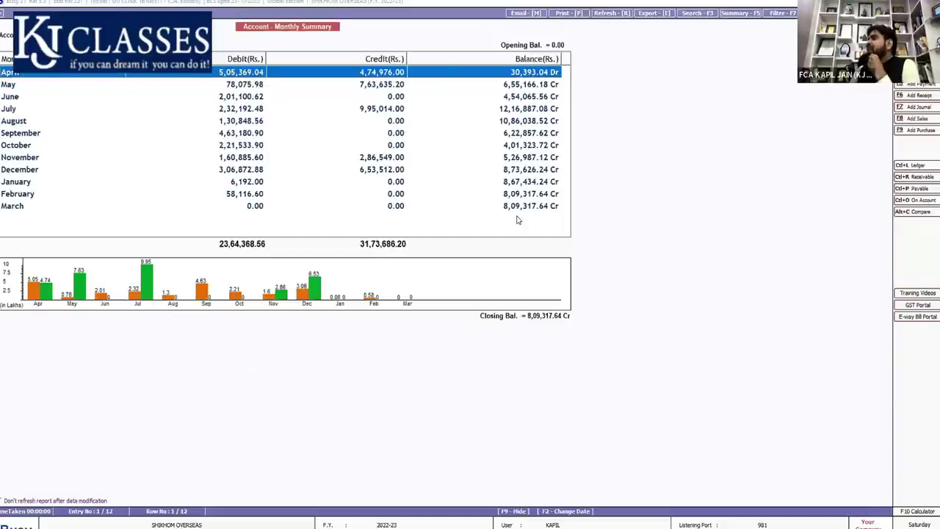
{"action": "key", "text": "Escape"}
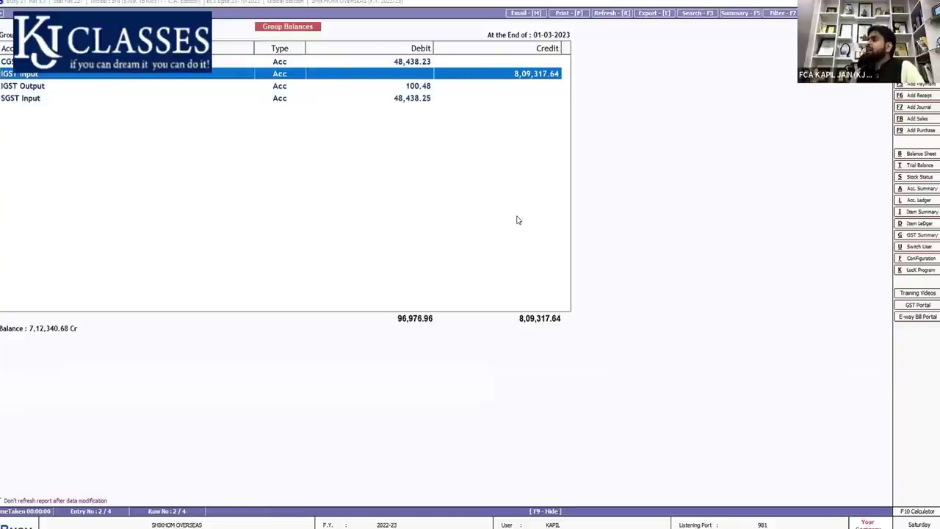
- Go through IGST Input month by month from April to March, examining debits, credits and running balances
{"action": "key", "text": "Return"}
{"action": "key", "text": "Down"}
{"action": "key", "text": "Down"}
{"action": "key", "text": "Down"}
{"action": "key", "text": "Down"}
{"action": "key", "text": "Down"}
{"action": "key", "text": "Down"}
{"action": "key", "text": "Down"}
{"action": "key", "text": "Down"}
{"action": "key", "text": "Down"}
{"action": "key", "text": "Down"}
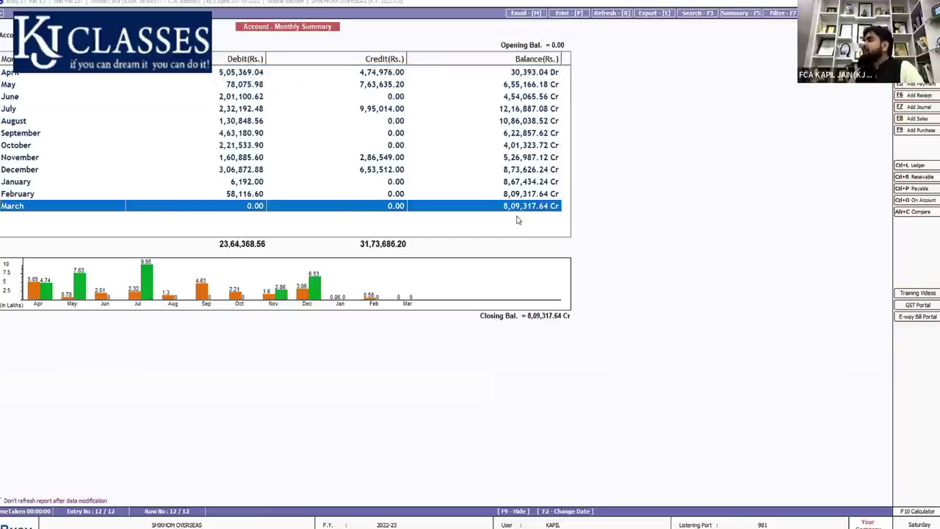
{"action": "key", "text": "Up"}
{"action": "key", "text": "Up"}
{"action": "key", "text": "Up"}
{"action": "key", "text": "Up"}
{"action": "key", "text": "Up"}
{"action": "key", "text": "Up"}
{"action": "key", "text": "Up"}
{"action": "key", "text": "Up"}
{"action": "key", "text": "Up"}
{"action": "key", "text": "Up"}
{"action": "key", "text": "Up"}
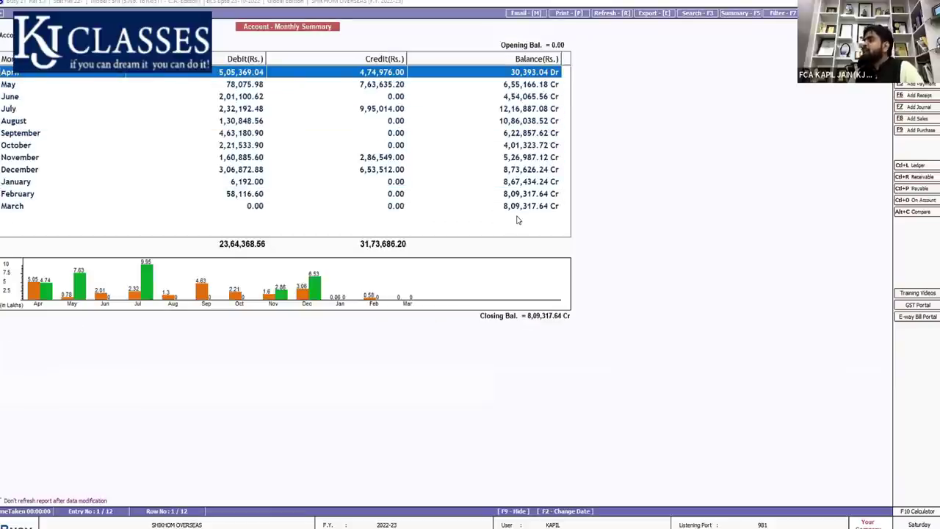
{"action": "key", "text": "Down"}
{"action": "key", "text": "Down"}
{"action": "key", "text": "Down"}
{"action": "key", "text": "Down"}
{"action": "key", "text": "Down"}
{"action": "key", "text": "Down"}
{"action": "key", "text": "Down"}
{"action": "key", "text": "Down"}
{"action": "key", "text": "Down"}
{"action": "key", "text": "Down"}
{"action": "key", "text": "Down"}
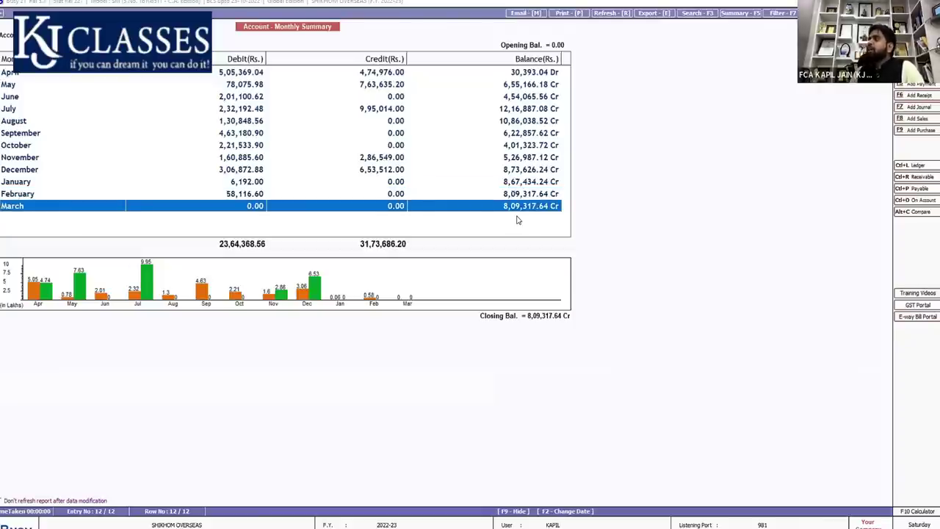
{"action": "key", "text": "Escape"}
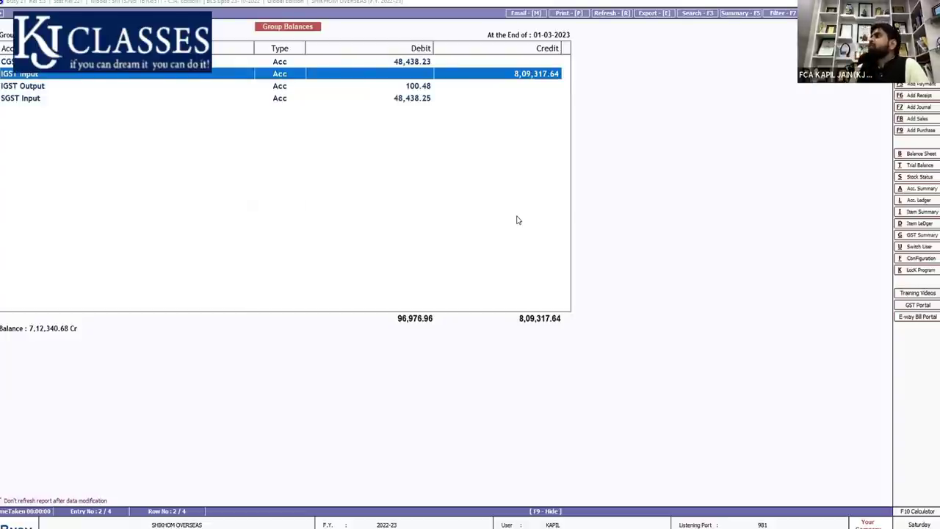
{"action": "key", "text": "Return"}
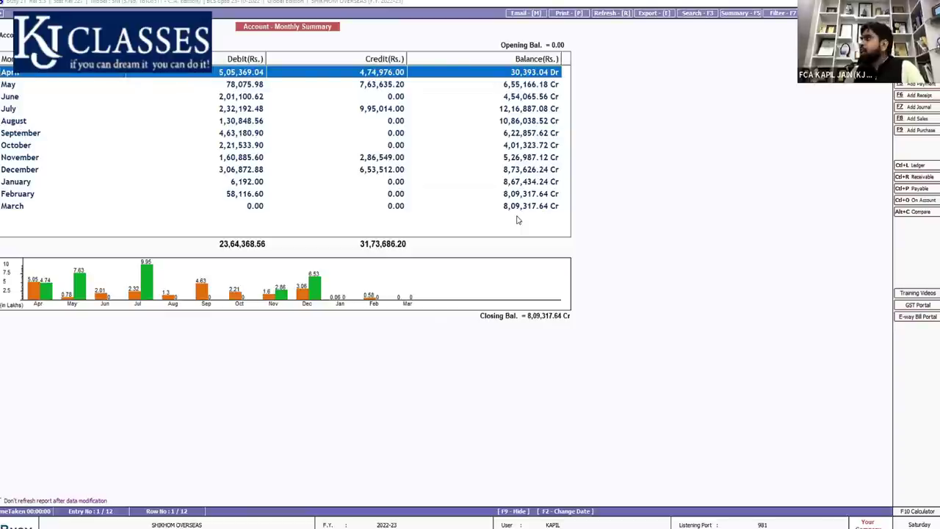
{"action": "key", "text": "Escape"}
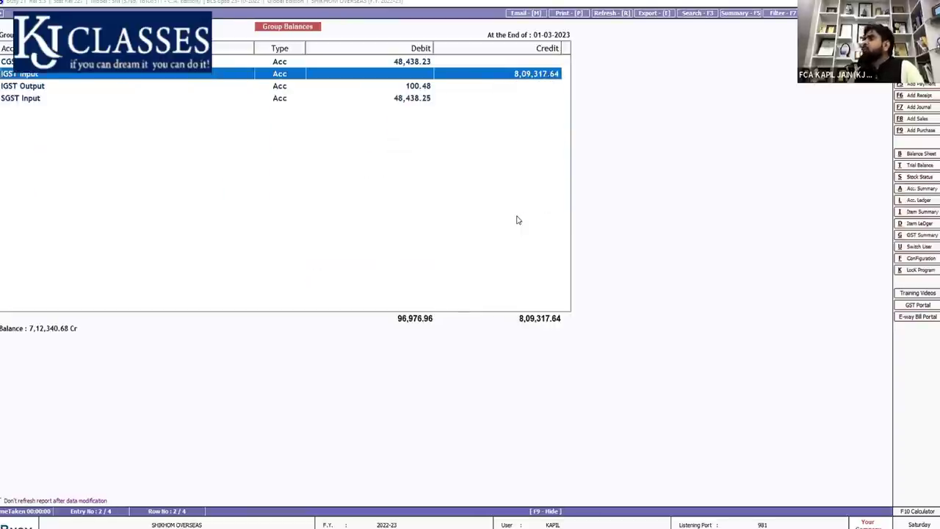
- Examine the CGST Input monthly summary and compare the balances of the IGST and SGST accounts in the group
{"action": "key", "text": "Up"}
{"action": "key", "text": "Return"}
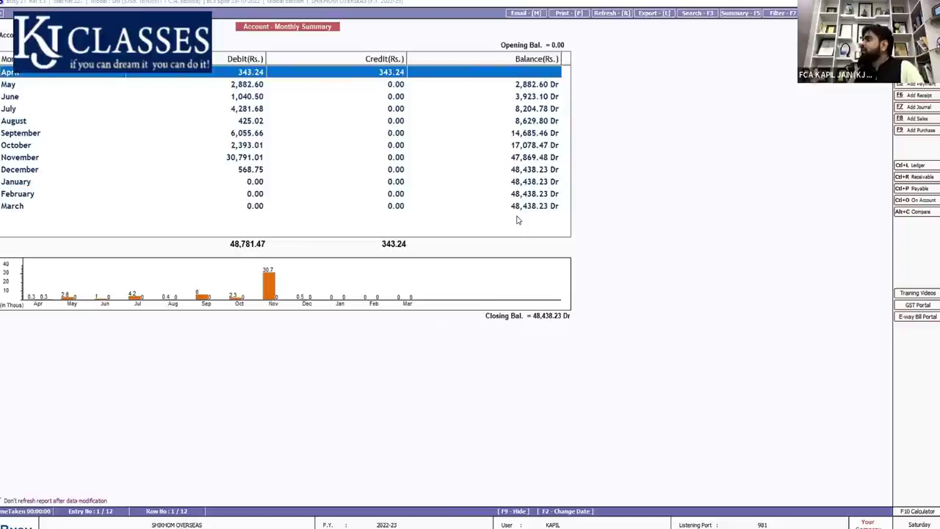
{"action": "key", "text": "Escape"}
{"action": "key", "text": "Down"}
{"action": "key", "text": "Down"}
{"action": "key", "text": "Down"}
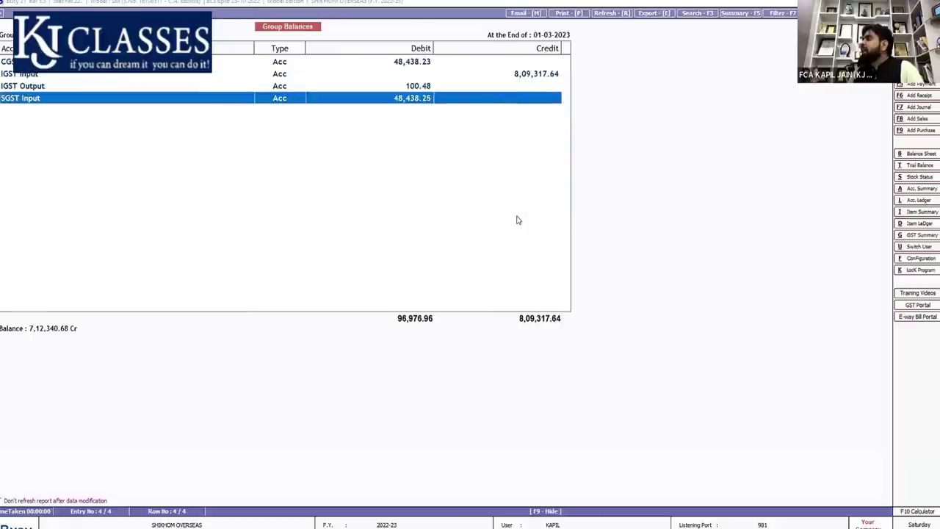
{"action": "key", "text": "Home"}
{"action": "key", "text": "Down"}
{"action": "key", "text": "Down"}
{"action": "key", "text": "Up"}
{"action": "key", "text": "Up"}
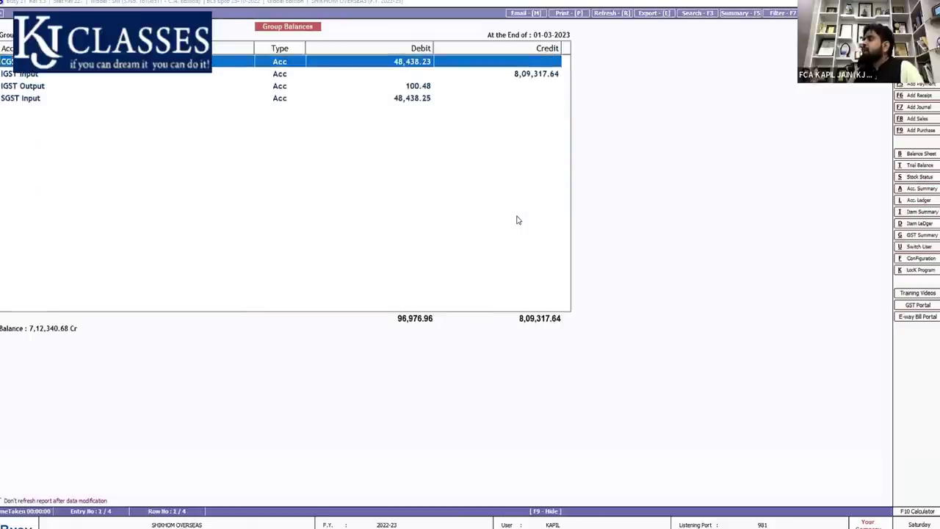
{"action": "key", "text": "Down"}
- Open the Input Tax Credit group under Current Assets and examine the monthly summaries of its IGST and SGST accounts
{"action": "key", "text": "Escape"}
{"action": "key", "text": "Return"}
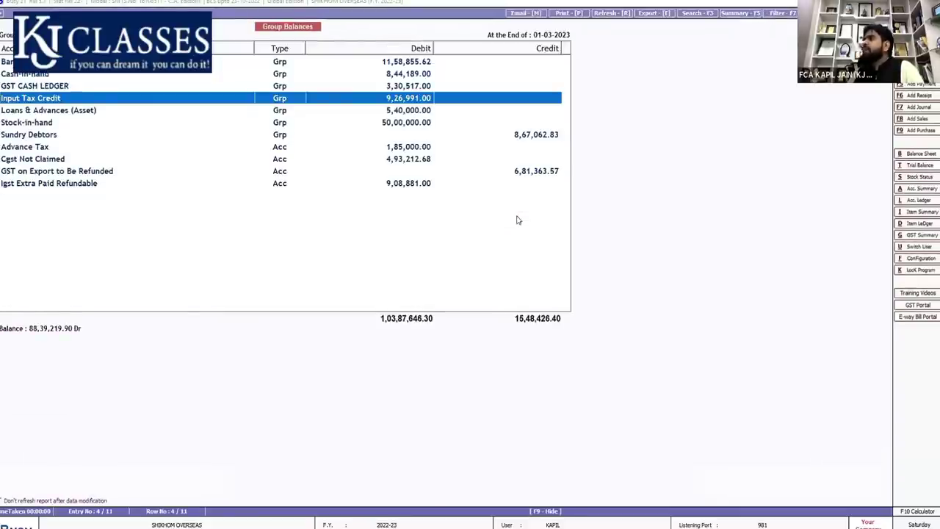
{"action": "key", "text": "Return"}
{"action": "key", "text": "Return"}
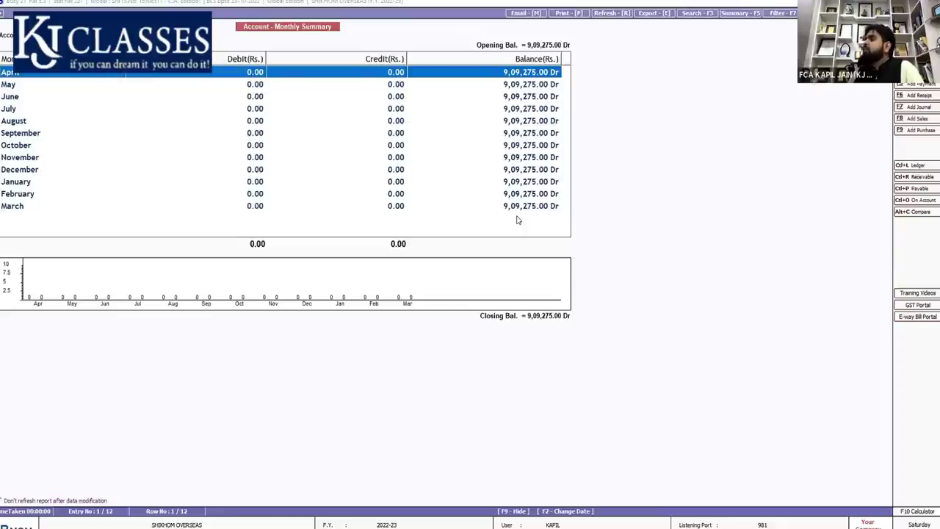
{"action": "key", "text": "Escape"}
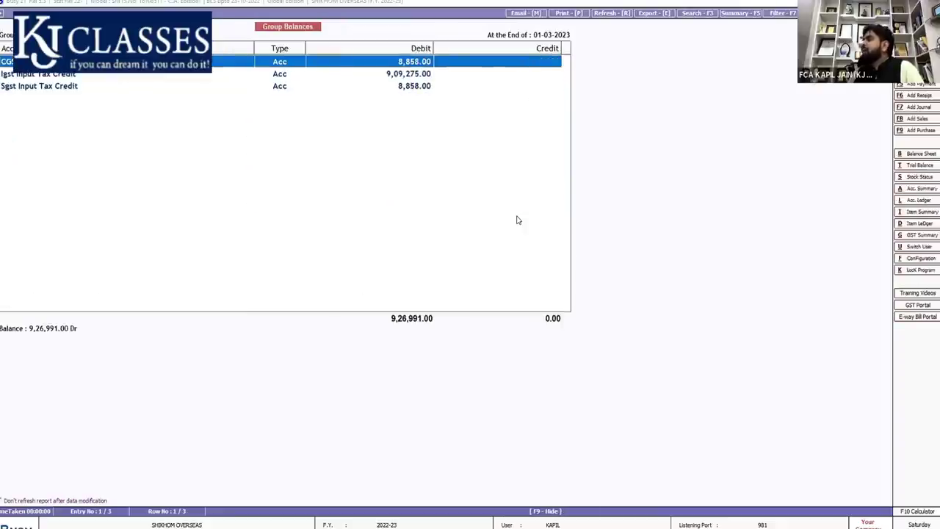
{"action": "key", "text": "Down"}
{"action": "key", "text": "Down"}
{"action": "key", "text": "Return"}
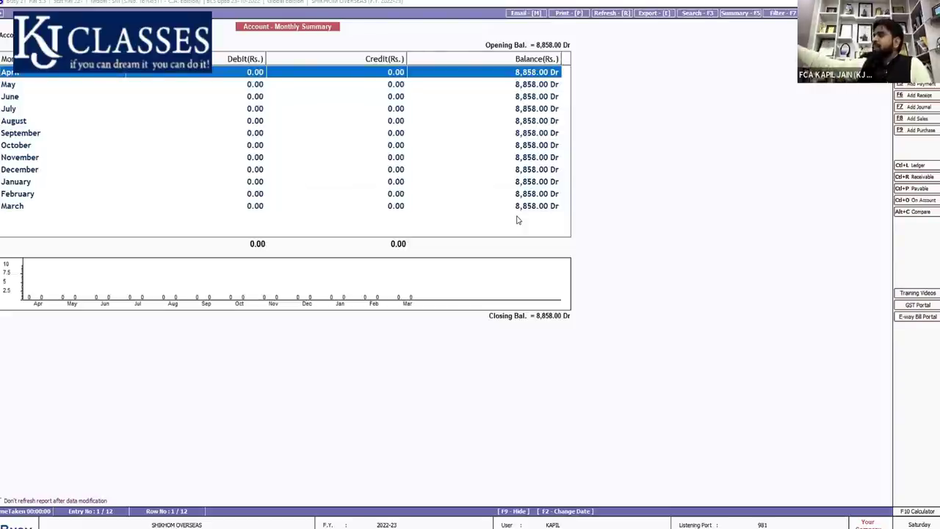
{"action": "key", "text": "Escape"}
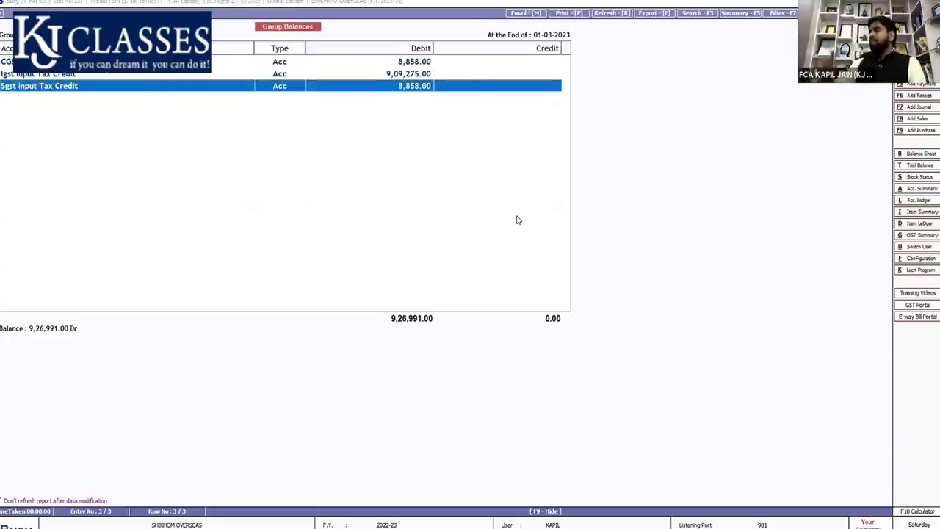
- Return to the balance sheet and reopen the group balances of the GST input and output accounts under Current Liabilities
{"action": "key", "text": "Escape"}
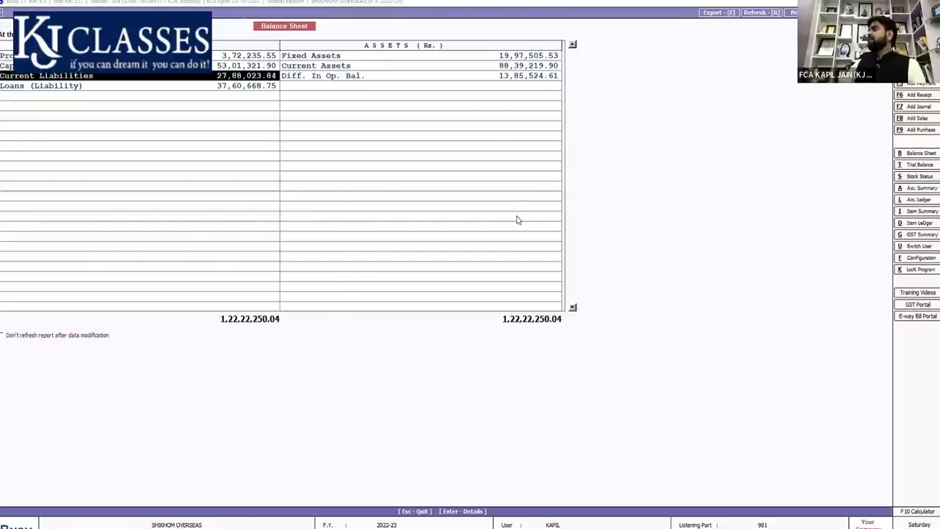
{"action": "key", "text": "Return"}
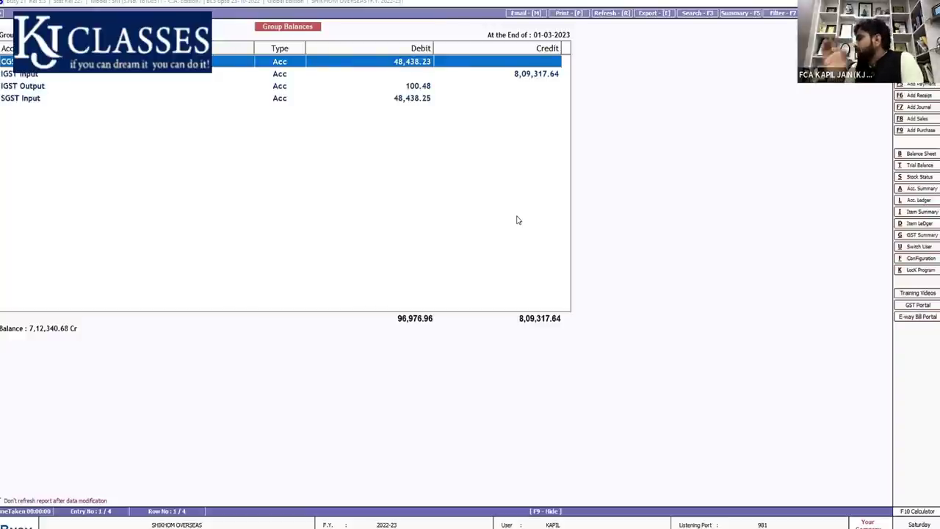
{"action": "left_click", "coordinate": [516, 313]}
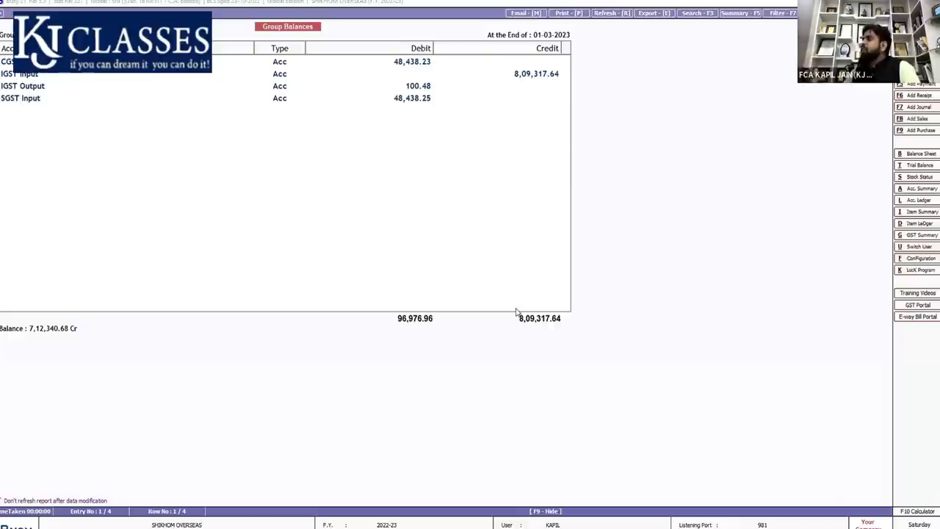
- Return to the Current Liabilities balances, open Expenses Payable and examine the salary account's monthly summary from April to March
{"action": "left_click", "coordinate": [387, 63]}
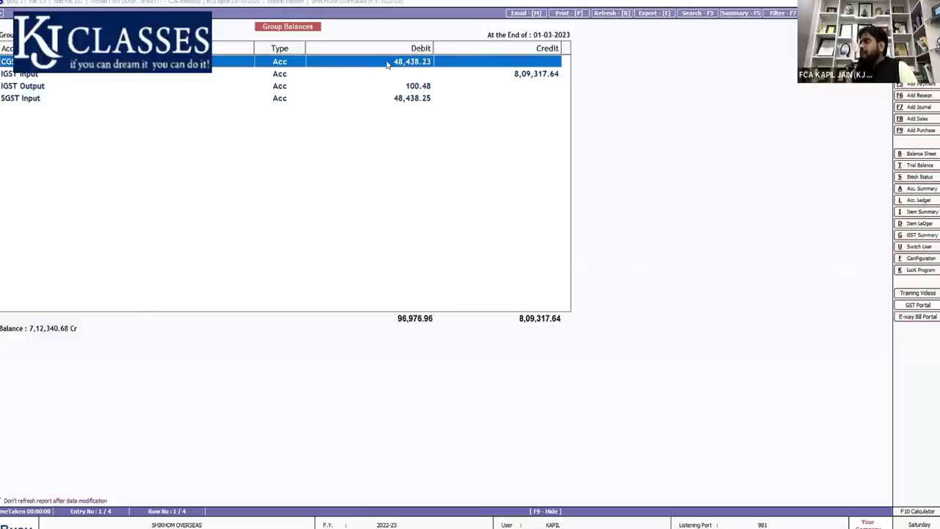
{"action": "key", "text": "Escape"}
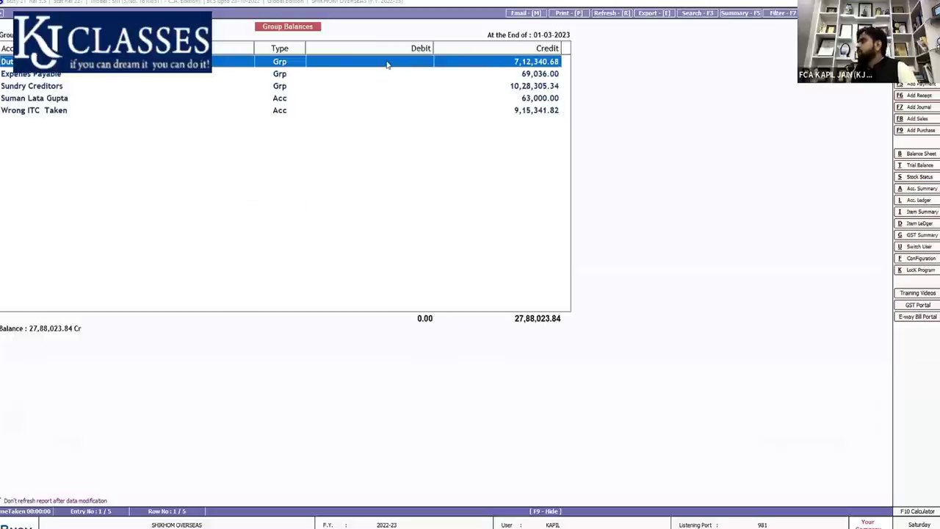
{"action": "key", "text": "Down"}
{"action": "key", "text": "Down"}
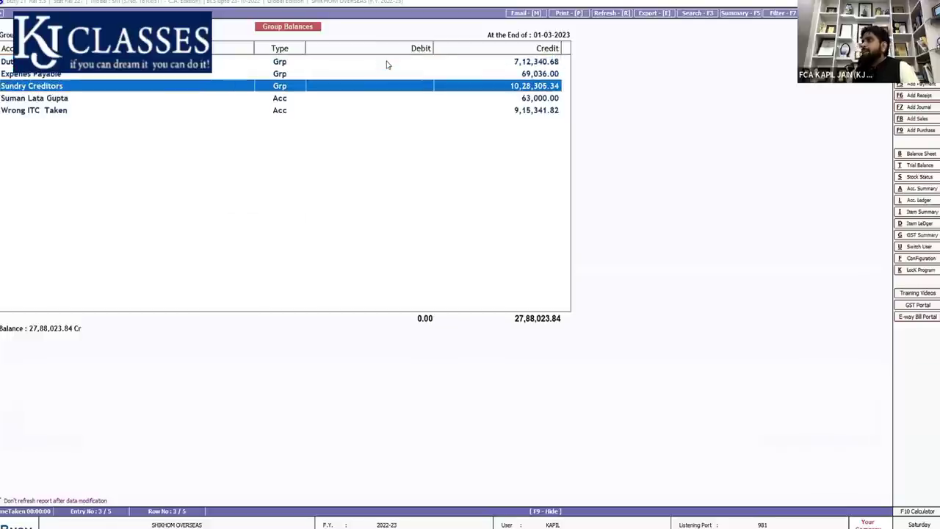
{"action": "key", "text": "Up"}
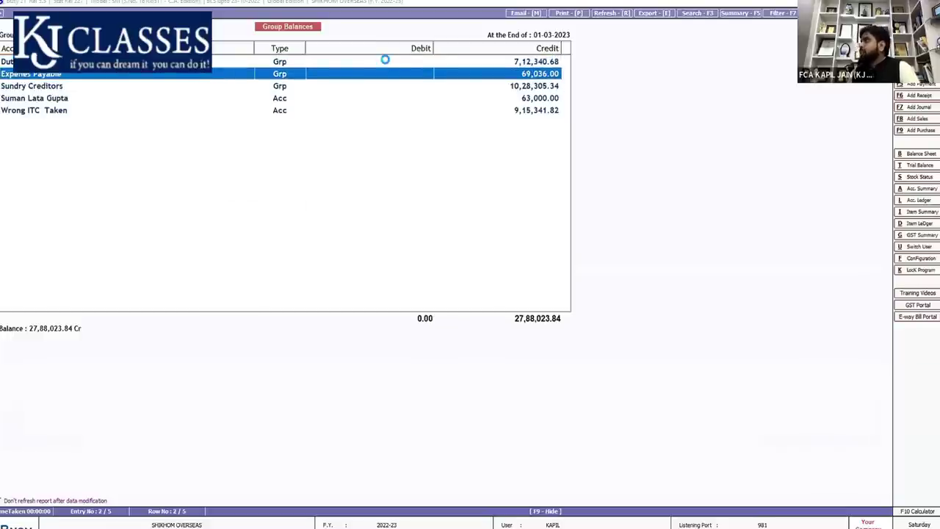
{"action": "key", "text": "Return"}
{"action": "key", "text": "Return"}
{"action": "key", "text": "Down"}
{"action": "key", "text": "Down"}
{"action": "key", "text": "Down"}
{"action": "key", "text": "Down"}
{"action": "key", "text": "Down"}
{"action": "key", "text": "Down"}
{"action": "key", "text": "Down"}
{"action": "key", "text": "Down"}
{"action": "key", "text": "Down"}
{"action": "key", "text": "Down"}
{"action": "key", "text": "Down"}
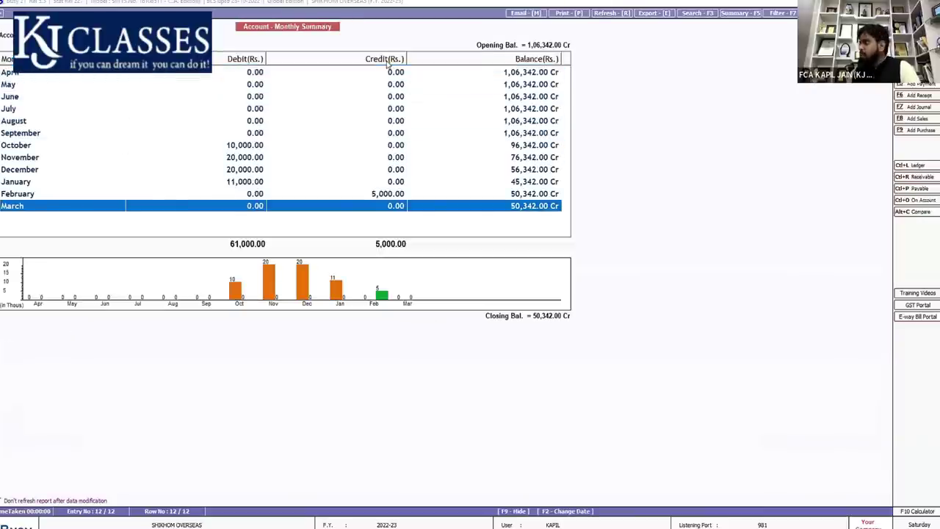
- Examine the TDS Payable account month by month, comparing its debits, credits and running balances through March
{"action": "key", "text": "Escape"}
{"action": "key", "text": "Down"}
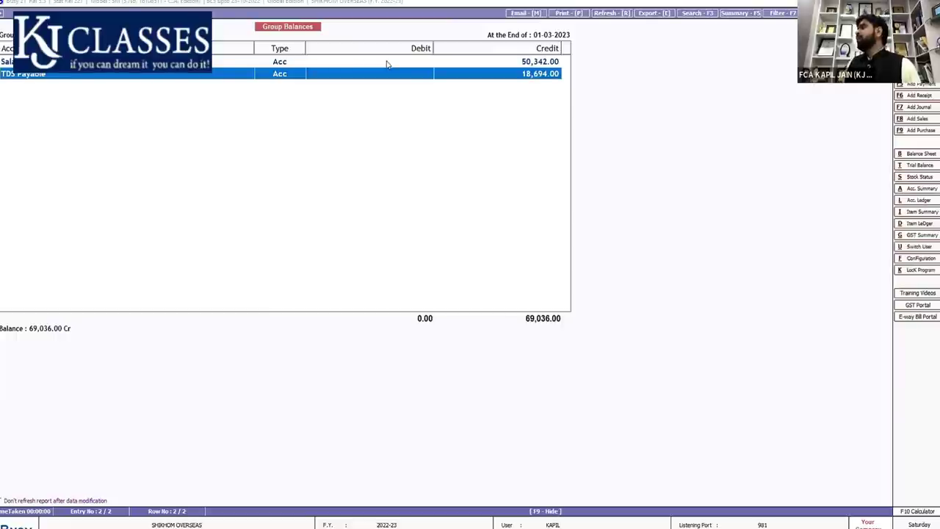
{"action": "key", "text": "Return"}
{"action": "key", "text": "Up"}
{"action": "key", "text": "Up"}
{"action": "key", "text": "Up"}
{"action": "key", "text": "Up"}
{"action": "key", "text": "Up"}
{"action": "key", "text": "Up"}
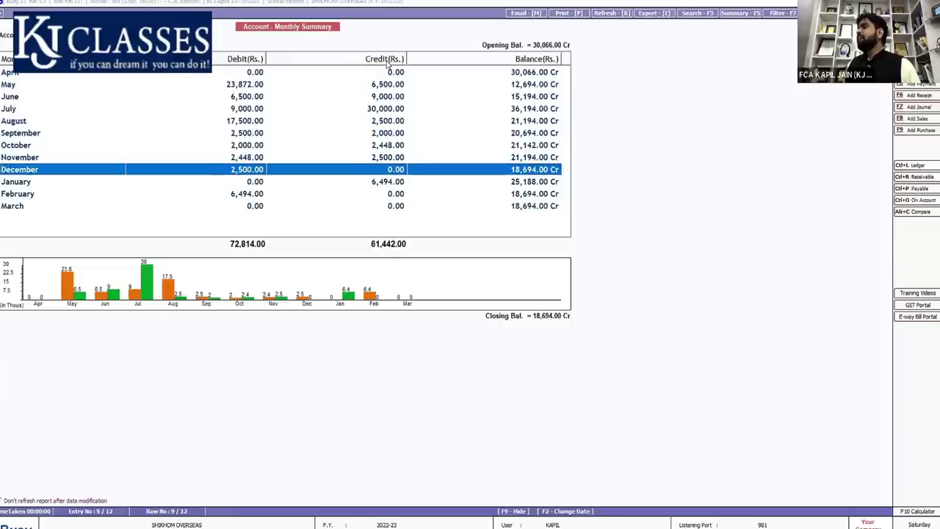
{"action": "key", "text": "Down"}
{"action": "key", "text": "Down"}
{"action": "key", "text": "Down"}
{"action": "key", "text": "Down"}
{"action": "key", "text": "Down"}
{"action": "key", "text": "Down"}
{"action": "key", "text": "Up"}
{"action": "key", "text": "Up"}
{"action": "key", "text": "Up"}
{"action": "key", "text": "Up"}
{"action": "key", "text": "Up"}
{"action": "key", "text": "Up"}
{"action": "key", "text": "Up"}
{"action": "key", "text": "Up"}
{"action": "key", "text": "Up"}
{"action": "key", "text": "Up"}
{"action": "key", "text": "Up"}
{"action": "key", "text": "Down"}
{"action": "key", "text": "Down"}
{"action": "key", "text": "Down"}
{"action": "key", "text": "End"}
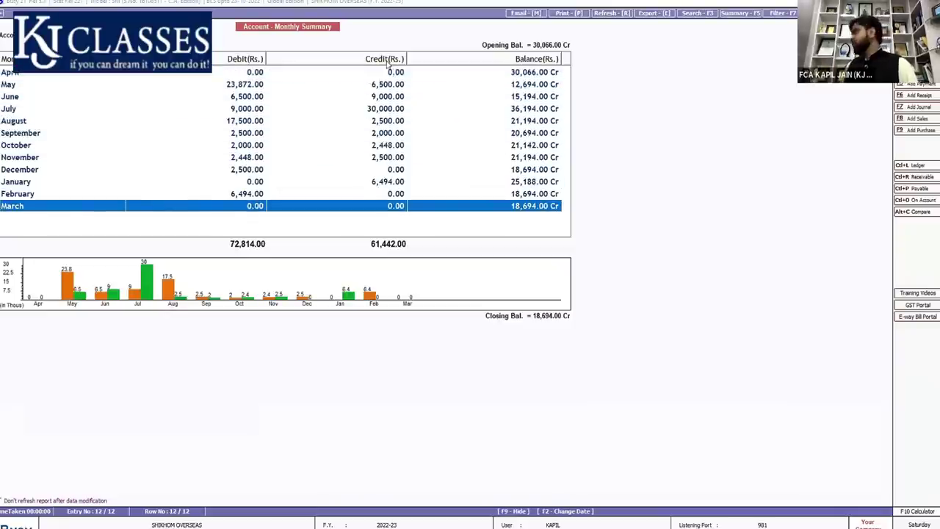
{"action": "key", "text": "Escape"}
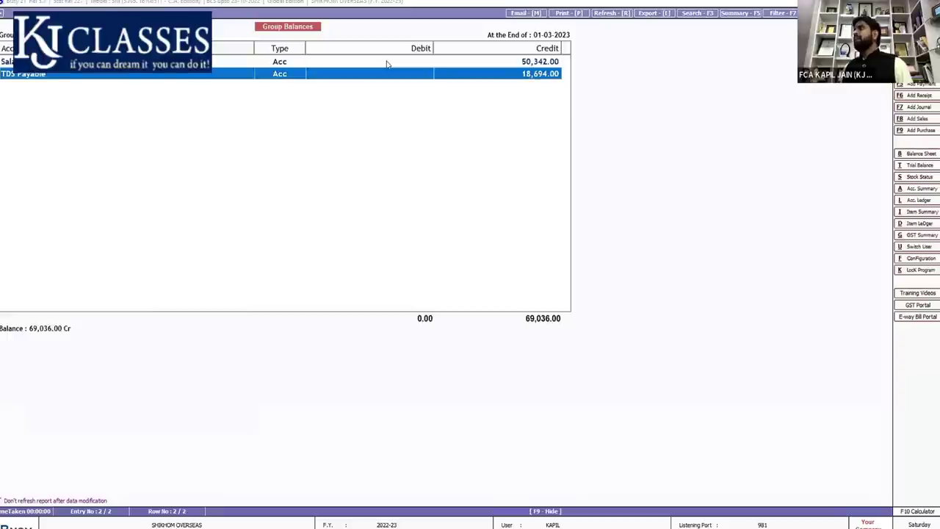
- Examine the June 2022 ledger of the individual's account listed above Wrong ITC Taken under Current Liabilities
{"action": "key", "text": "Escape"}
{"action": "key", "text": "Down"}
{"action": "key", "text": "Down"}
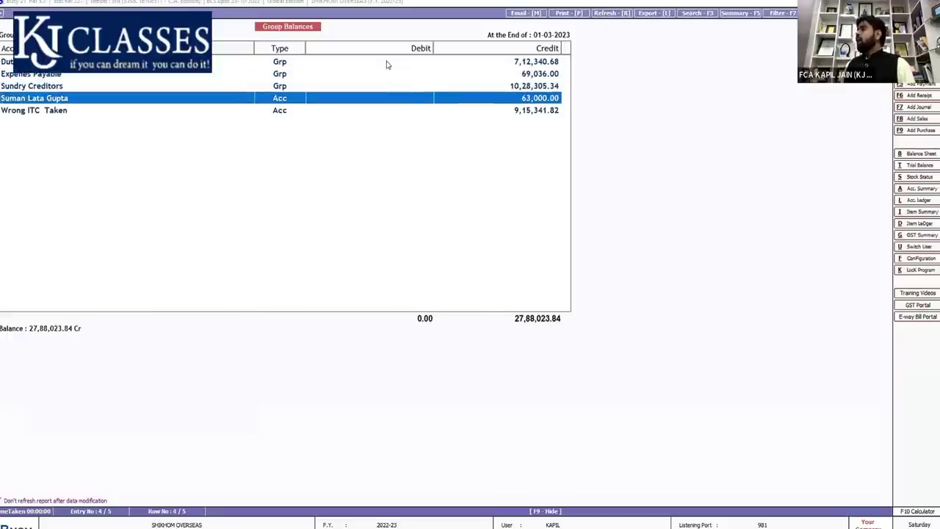
{"action": "key", "text": "Return"}
{"action": "key", "text": "Return"}
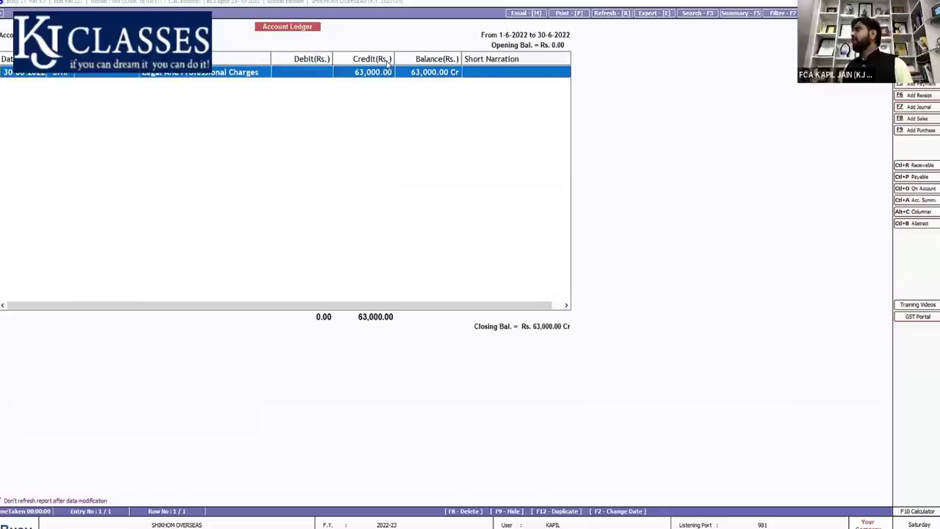
{"action": "key", "text": "Escape"}
- Open the Sundry Creditors group and go through its account balances, looking for creditors with debit balances
{"action": "key", "text": "Return"}
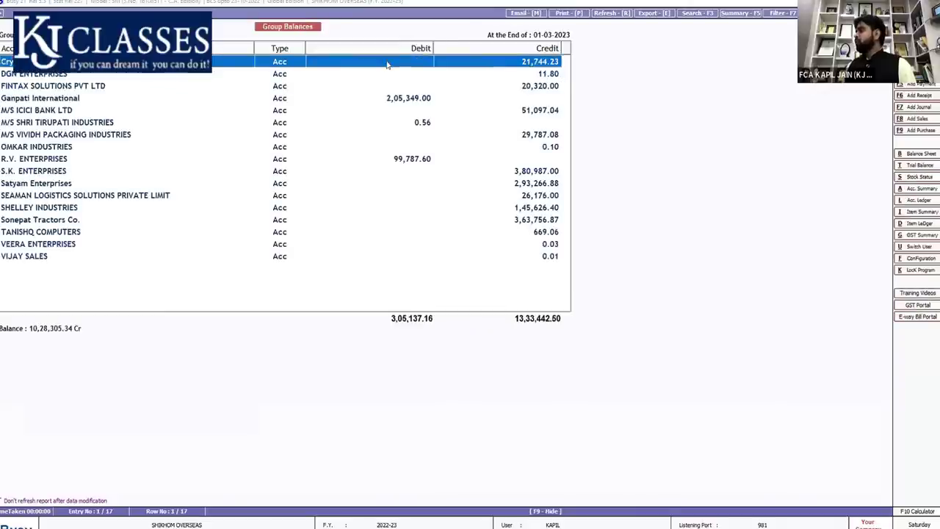
{"action": "key", "text": "Down"}
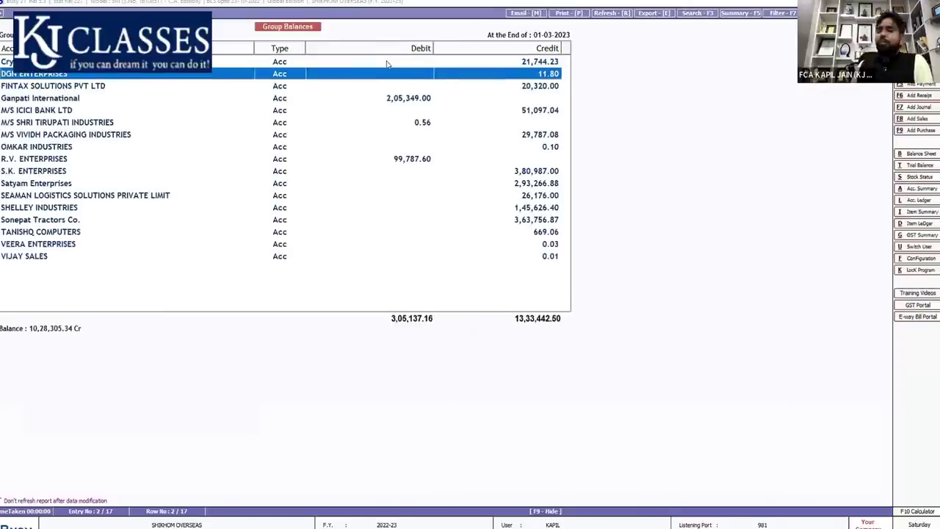
{"action": "key", "text": "Down"}
{"action": "key", "text": "Down"}
{"action": "key", "text": "Down"}
{"action": "key", "text": "Down"}
{"action": "key", "text": "Down"}
{"action": "key", "text": "Down"}
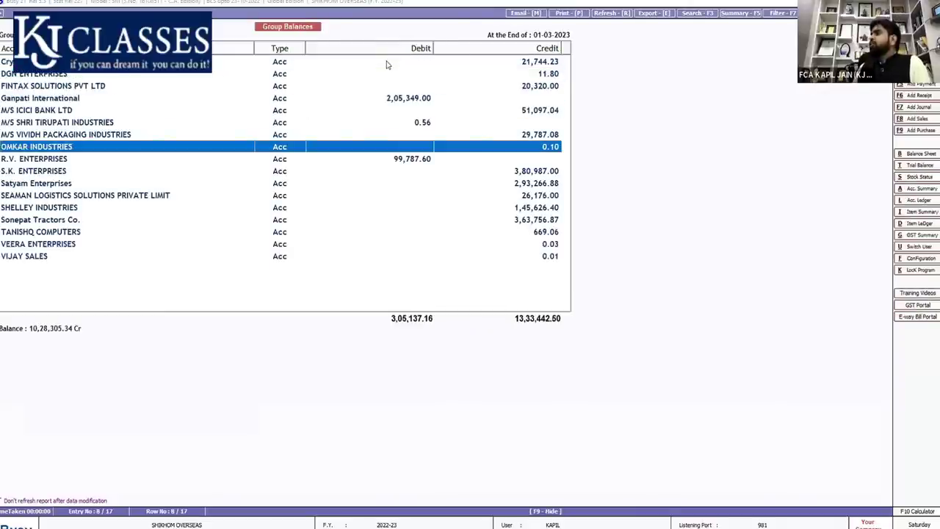
{"action": "key", "text": "Up"}
{"action": "key", "text": "Up"}
{"action": "key", "text": "Down"}
{"action": "key", "text": "Down"}
{"action": "key", "text": "Down"}
{"action": "key", "text": "End"}
{"action": "key", "text": "Up"}
{"action": "key", "text": "Up"}
{"action": "key", "text": "Up"}
{"action": "key", "text": "Up"}
{"action": "key", "text": "Up"}
{"action": "key", "text": "Up"}
{"action": "key", "text": "Up"}
{"action": "key", "text": "Up"}
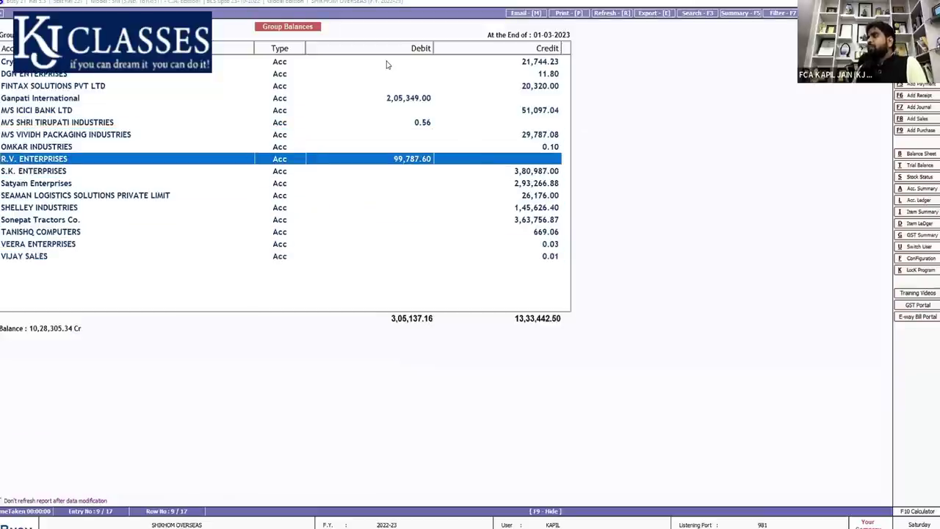
- Examine the monthly summary of R.V. ENTERPRISES and the payment entries in its January 2023 ledger
{"action": "key", "text": "Return"}
{"action": "key", "text": "Down"}
{"action": "key", "text": "Down"}
{"action": "key", "text": "Down"}
{"action": "key", "text": "Down"}
{"action": "key", "text": "Down"}
{"action": "key", "text": "Down"}
{"action": "key", "text": "Down"}
{"action": "key", "text": "Down"}
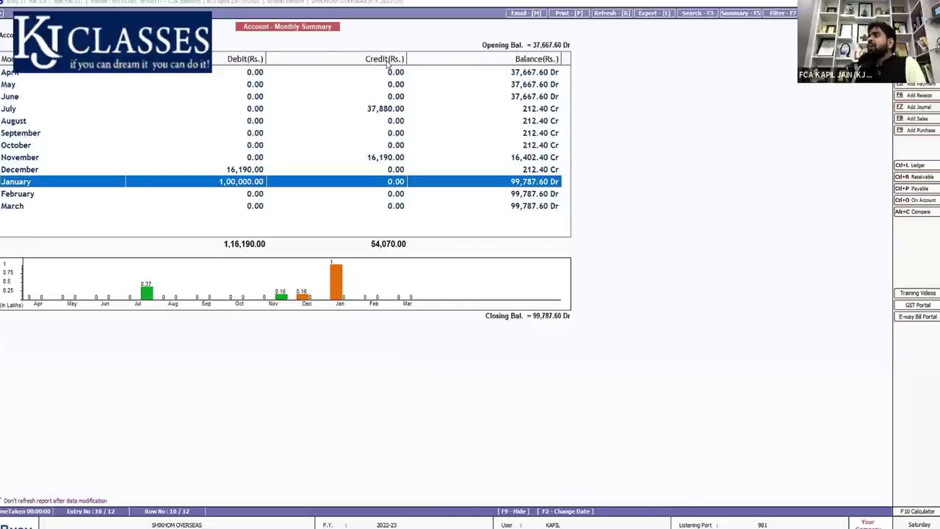
{"action": "key", "text": "Return"}
{"action": "key", "text": "Down"}
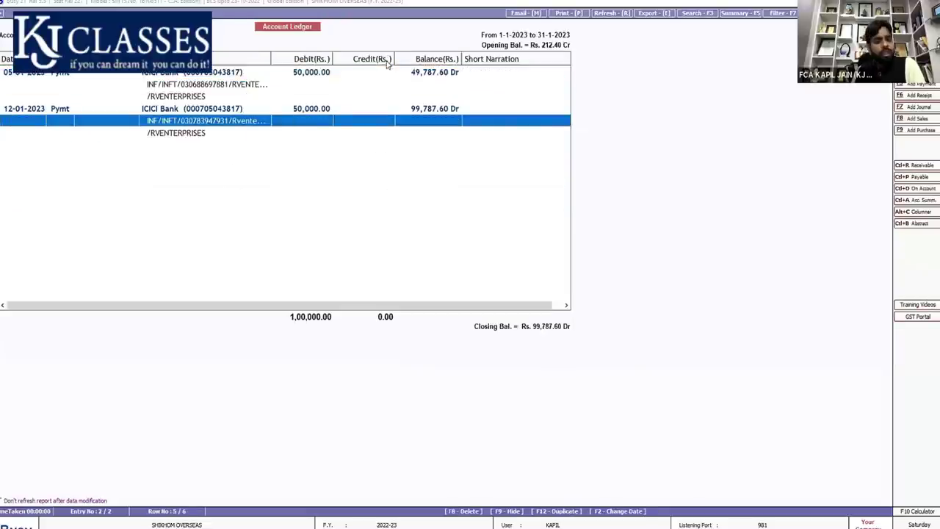
{"action": "key", "text": "Escape"}
{"action": "key", "text": "Escape"}
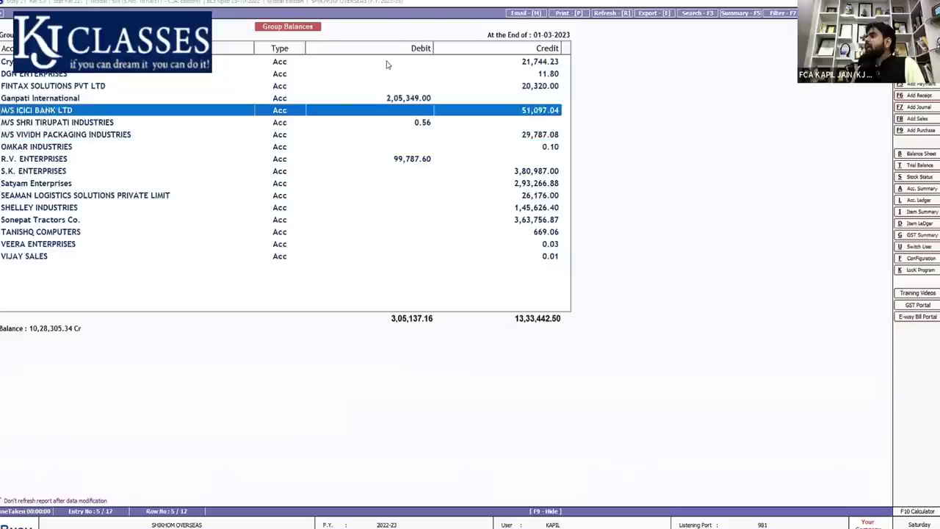
- Go through the monthly summary of Ganpati International from April to March, examining its debits, credits and balances
{"action": "key", "text": "Up"}
{"action": "key", "text": "Return"}
{"action": "key", "text": "Down"}
{"action": "key", "text": "Down"}
{"action": "key", "text": "Down"}
{"action": "key", "text": "Down"}
{"action": "key", "text": "Down"}
{"action": "key", "text": "Down"}
{"action": "key", "text": "Down"}
{"action": "key", "text": "Down"}
{"action": "key", "text": "Down"}
{"action": "key", "text": "Down"}
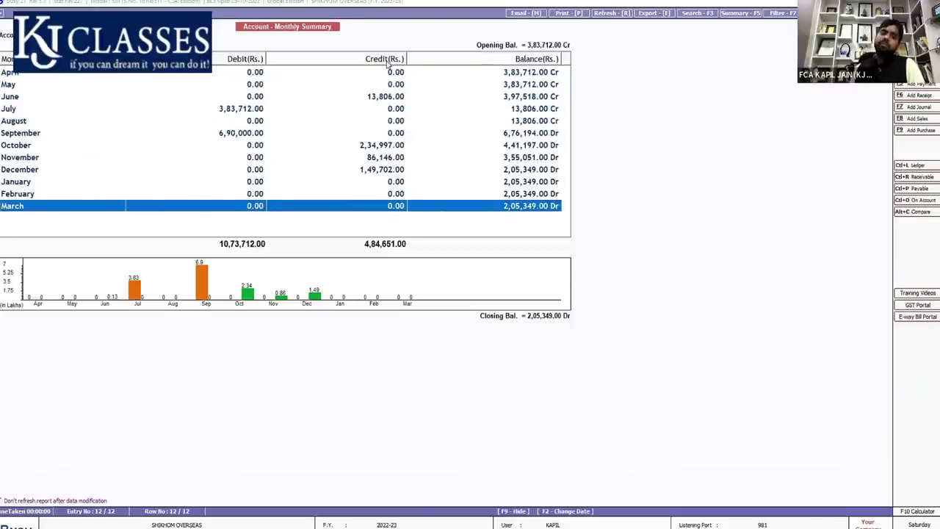
{"action": "key", "text": "Escape"}
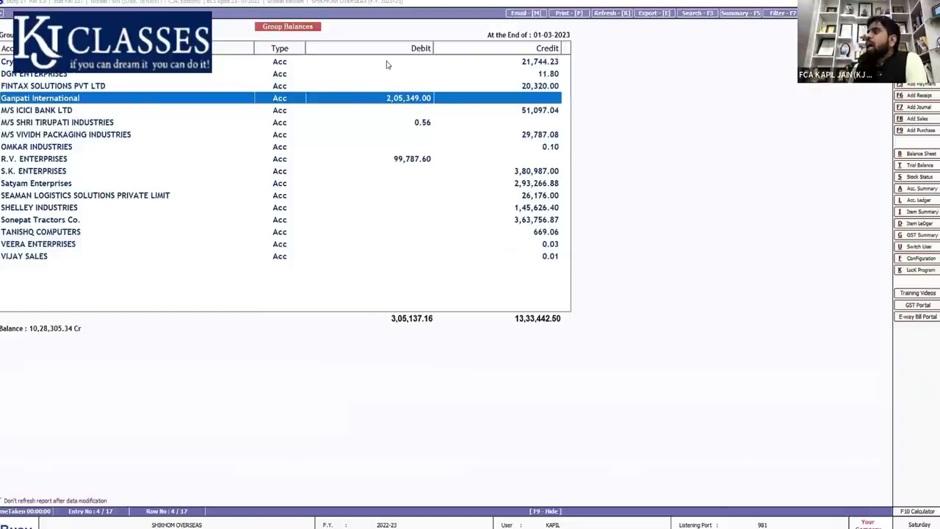
- Review the full list of Sundry Creditors balances down to VIJAY SALES and back up to the first accounts
{"action": "key", "text": "Down"}
{"action": "key", "text": "Down"}
{"action": "key", "text": "Down"}
{"action": "key", "text": "Down"}
{"action": "key", "text": "Down"}
{"action": "key", "text": "Down"}
{"action": "key", "text": "Down"}
{"action": "key", "text": "Down"}
{"action": "key", "text": "Down"}
{"action": "key", "text": "Down"}
{"action": "key", "text": "Down"}
{"action": "key", "text": "Down"}
{"action": "key", "text": "Down"}
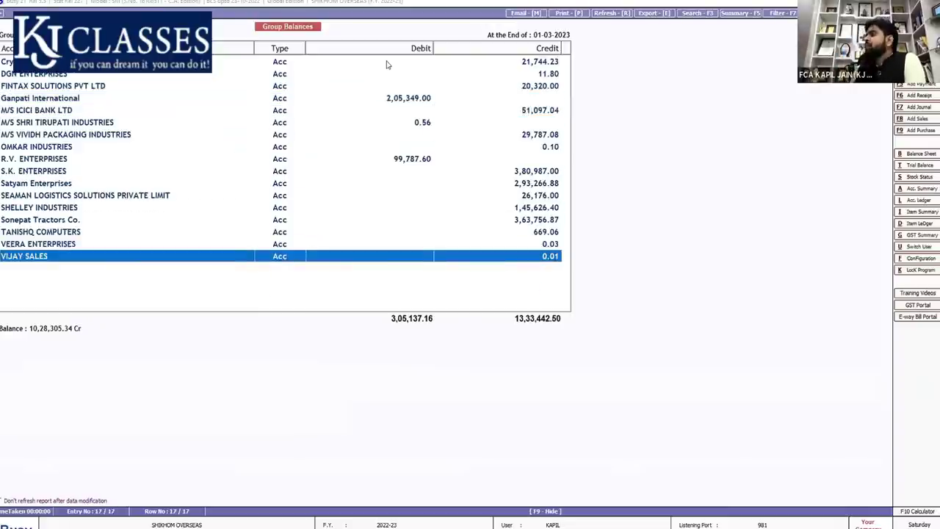
{"action": "key", "text": "Up"}
{"action": "key", "text": "Up"}
{"action": "key", "text": "Up"}
{"action": "key", "text": "Up"}
{"action": "key", "text": "Up"}
{"action": "key", "text": "Up"}
{"action": "key", "text": "Up"}
{"action": "key", "text": "Up"}
{"action": "key", "text": "Up"}
{"action": "key", "text": "Up"}
{"action": "key", "text": "Up"}
{"action": "key", "text": "Up"}
{"action": "key", "text": "Up"}
{"action": "key", "text": "Up"}
{"action": "key", "text": "Up"}
{"action": "key", "text": "Up"}
{"action": "key", "text": "Down"}
{"action": "key", "text": "Down"}
{"action": "key", "text": "Down"}
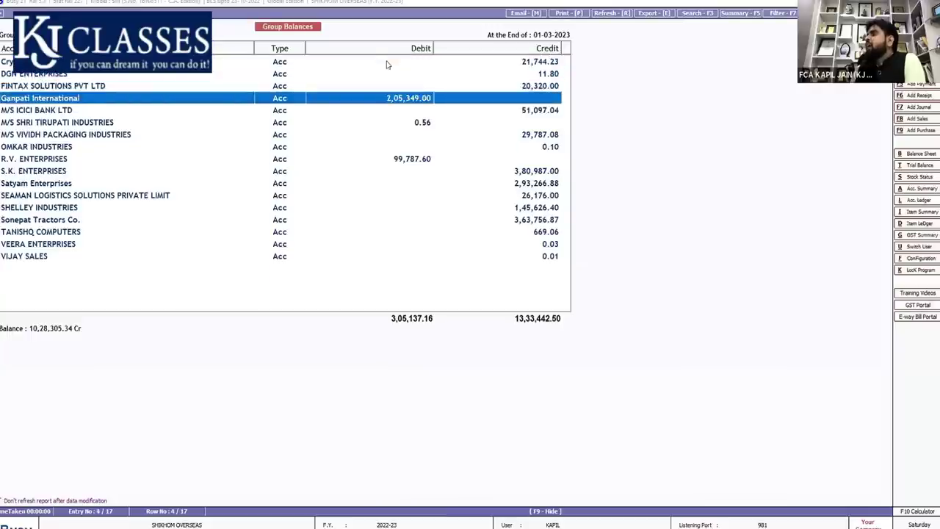
{"action": "key", "text": "Down"}
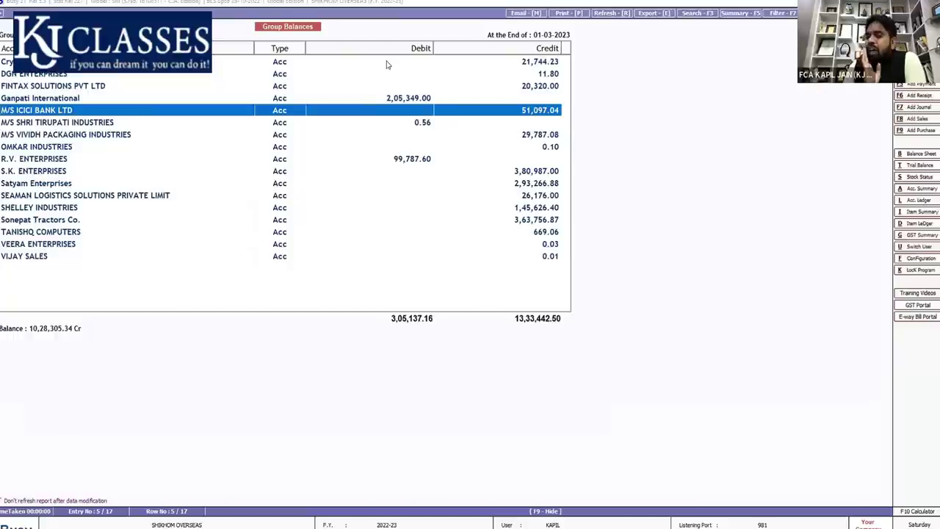
- Open the monthly summary of the FINTAX SOLUTIONS PVT LTD account
{"action": "key", "text": "Up"}
{"action": "key", "text": "Up"}
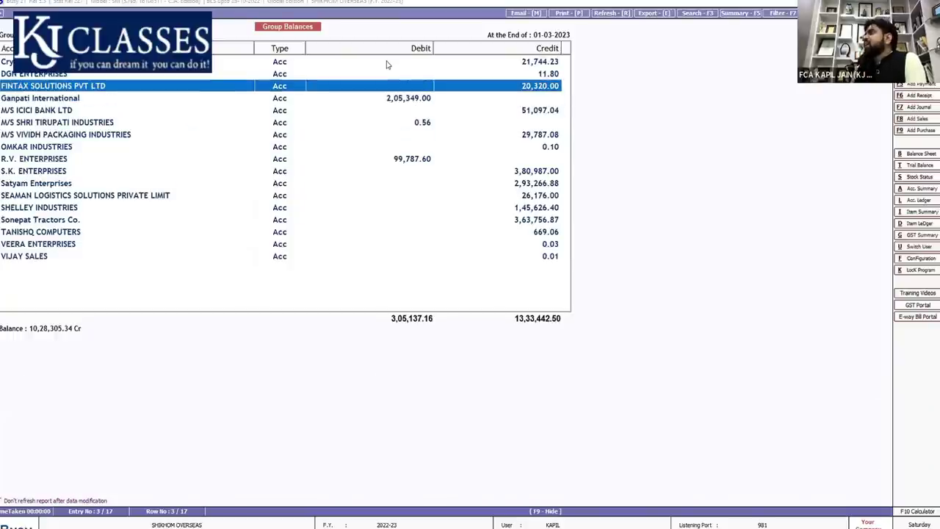
{"action": "key", "text": "Return"}
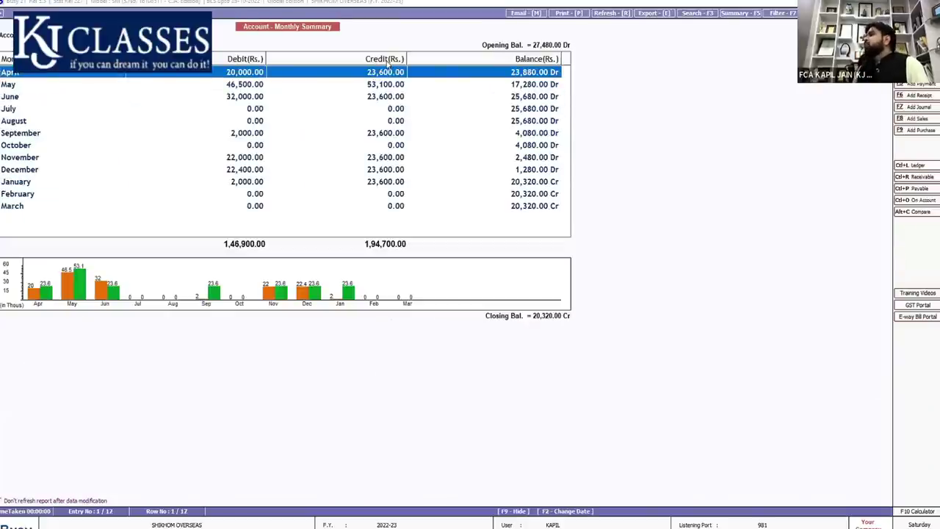
- Review the Sundry Creditors balances again from the first account through VIJAY SALES and back to the first account
{"action": "key", "text": "Escape"}
{"action": "key", "text": "Down"}
{"action": "key", "text": "Down"}
{"action": "key", "text": "Down"}
{"action": "key", "text": "Down"}
{"action": "key", "text": "Down"}
{"action": "key", "text": "Down"}
{"action": "key", "text": "Down"}
{"action": "key", "text": "Down"}
{"action": "key", "text": "Down"}
{"action": "key", "text": "Down"}
{"action": "key", "text": "Down"}
{"action": "key", "text": "Down"}
{"action": "key", "text": "Down"}
{"action": "key", "text": "Down"}
{"action": "key", "text": "Up"}
{"action": "key", "text": "Up"}
{"action": "key", "text": "Up"}
{"action": "key", "text": "Up"}
{"action": "key", "text": "Up"}
{"action": "key", "text": "Up"}
{"action": "key", "text": "Up"}
{"action": "key", "text": "Up"}
{"action": "key", "text": "Up"}
{"action": "key", "text": "Up"}
{"action": "key", "text": "Up"}
{"action": "key", "text": "Up"}
{"action": "key", "text": "Up"}
{"action": "key", "text": "Up"}
{"action": "key", "text": "Up"}
{"action": "key", "text": "Up"}
{"action": "key", "text": "Down"}
{"action": "key", "text": "Down"}
{"action": "key", "text": "Down"}
{"action": "key", "text": "Down"}
{"action": "key", "text": "Down"}
{"action": "key", "text": "Down"}
{"action": "key", "text": "Down"}
{"action": "key", "text": "Down"}
{"action": "key", "text": "Down"}
{"action": "key", "text": "Down"}
{"action": "key", "text": "Down"}
{"action": "key", "text": "Down"}
{"action": "key", "text": "Down"}
{"action": "key", "text": "Down"}
{"action": "key", "text": "Down"}
{"action": "key", "text": "Down"}
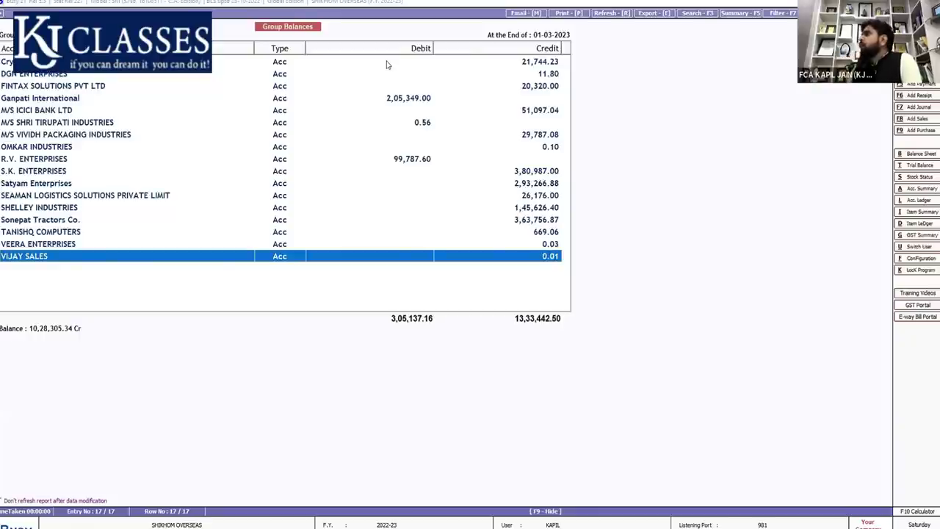
{"action": "key", "text": "Up"}
{"action": "key", "text": "Up"}
{"action": "key", "text": "Up"}
{"action": "key", "text": "Up"}
{"action": "key", "text": "Up"}
{"action": "key", "text": "Up"}
{"action": "key", "text": "Up"}
{"action": "key", "text": "Up"}
{"action": "key", "text": "Up"}
{"action": "key", "text": "Up"}
{"action": "key", "text": "Up"}
{"action": "key", "text": "Up"}
{"action": "key", "text": "Up"}
{"action": "key", "text": "Up"}
{"action": "key", "text": "Up"}
{"action": "key", "text": "Up"}
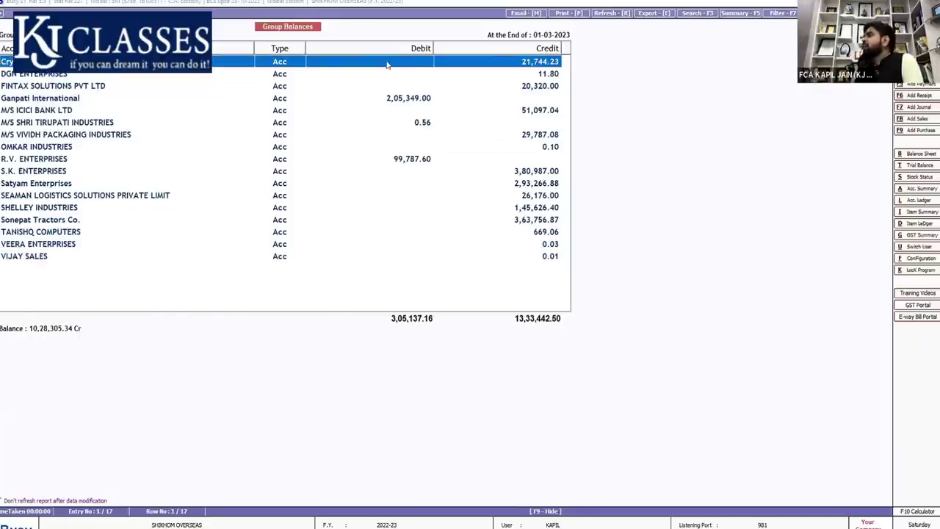
- Open the November journal voucher of Crystal Autocars Private Limited from its monthly summary
{"action": "key", "text": "Return"}
{"action": "key", "text": "Down"}
{"action": "key", "text": "Down"}
{"action": "key", "text": "Down"}
{"action": "key", "text": "Down"}
{"action": "key", "text": "Down"}
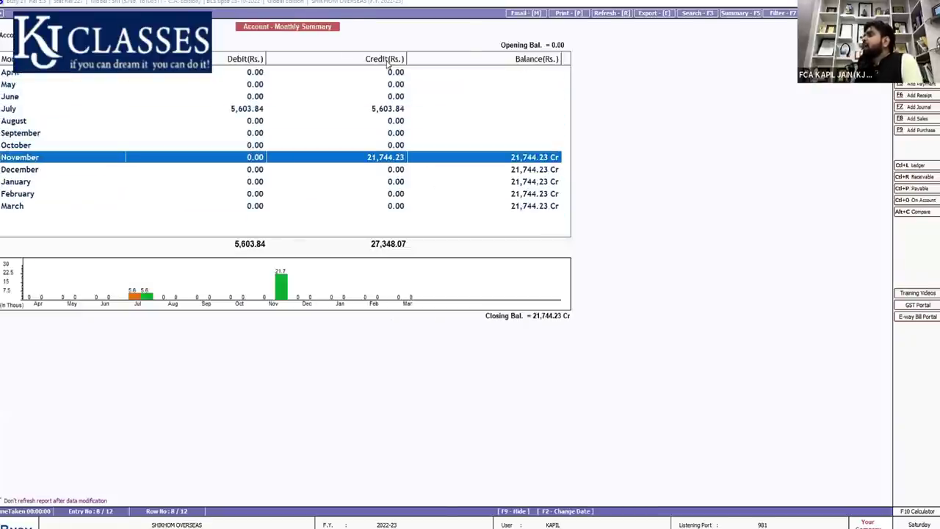
{"action": "key", "text": "Return"}
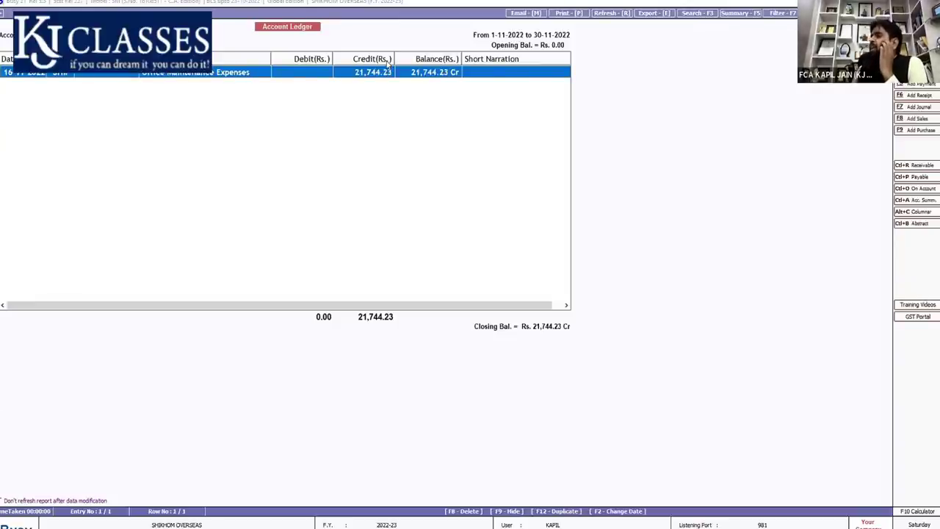
{"action": "key", "text": "Return"}
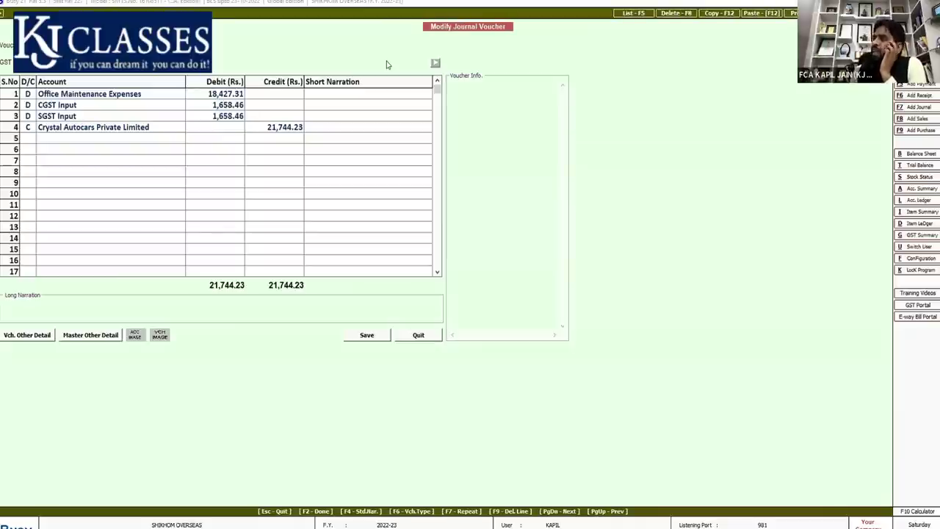
- Change the first debit account of the journal voucher to Vehicle Running And Maintenance
{"action": "left_click", "coordinate": [104, 95]}
{"action": "type", "text": "car"}
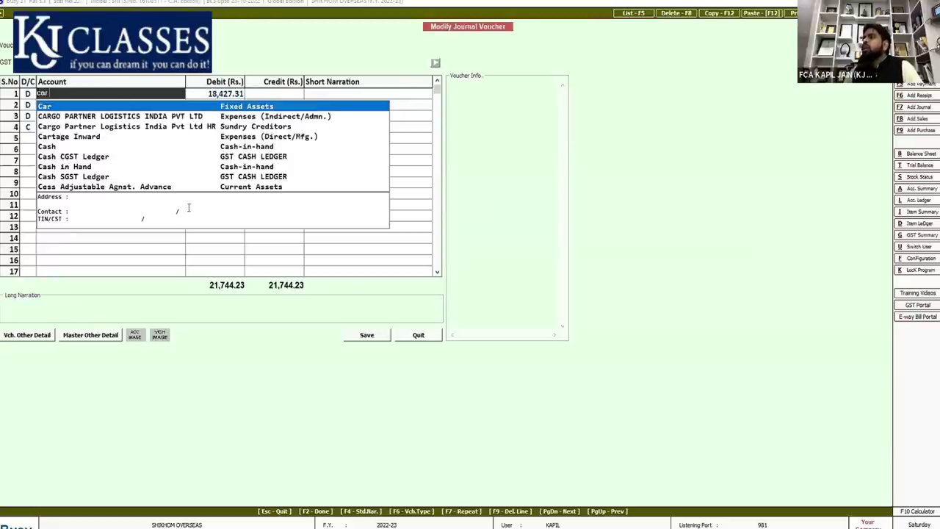
{"action": "type", "text": " mi"}
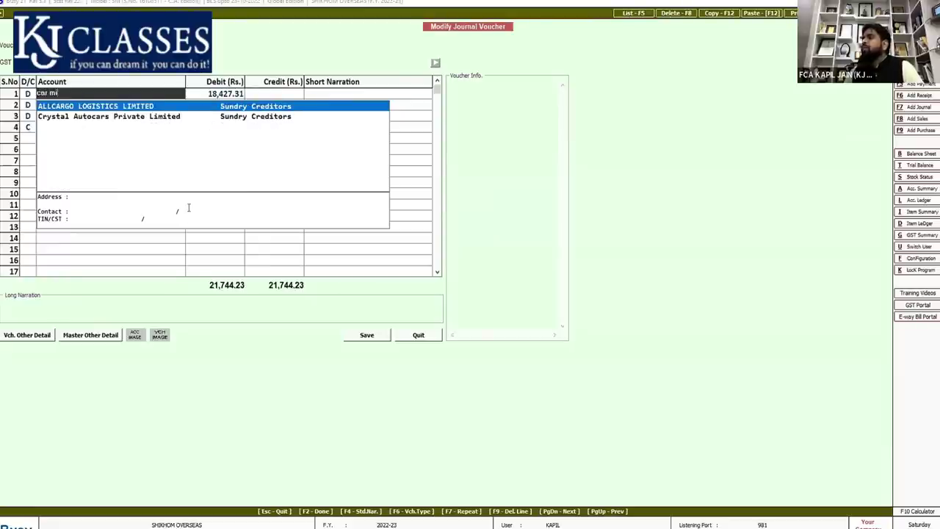
{"action": "type", "text": "re"}
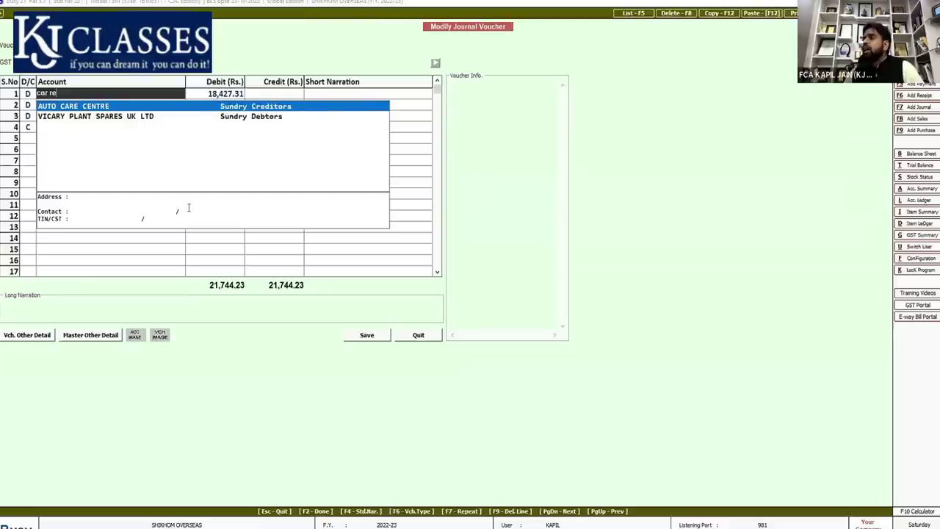
{"action": "key", "text": "BackSpace"}
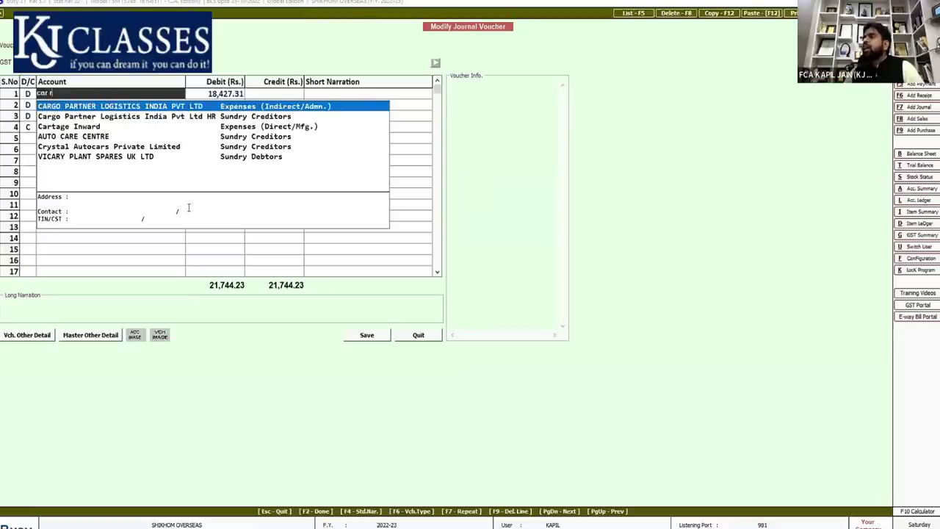
{"action": "key", "text": "BackSpace"}
{"action": "key", "text": "BackSpace"}
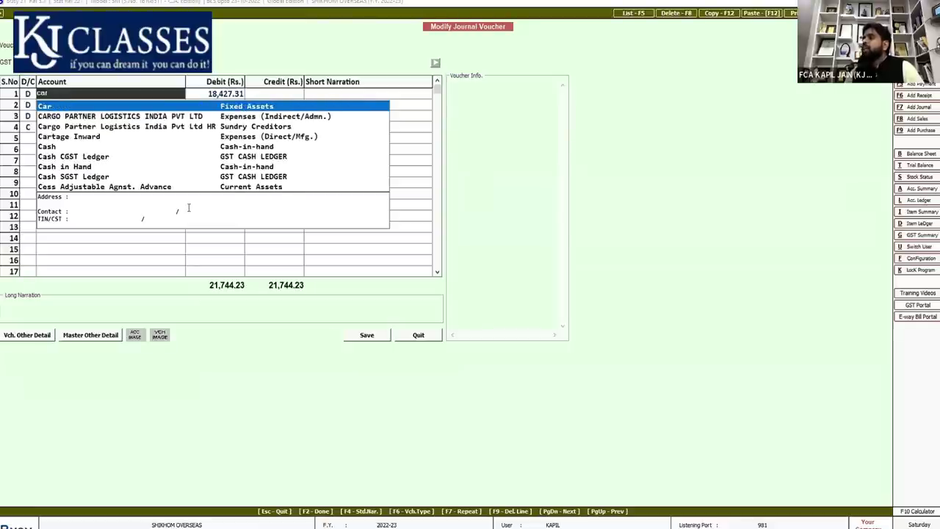
{"action": "key", "text": "BackSpace"}
{"action": "key", "text": "BackSpace"}
{"action": "key", "text": "BackSpace"}
{"action": "type", "text": "vehi"}
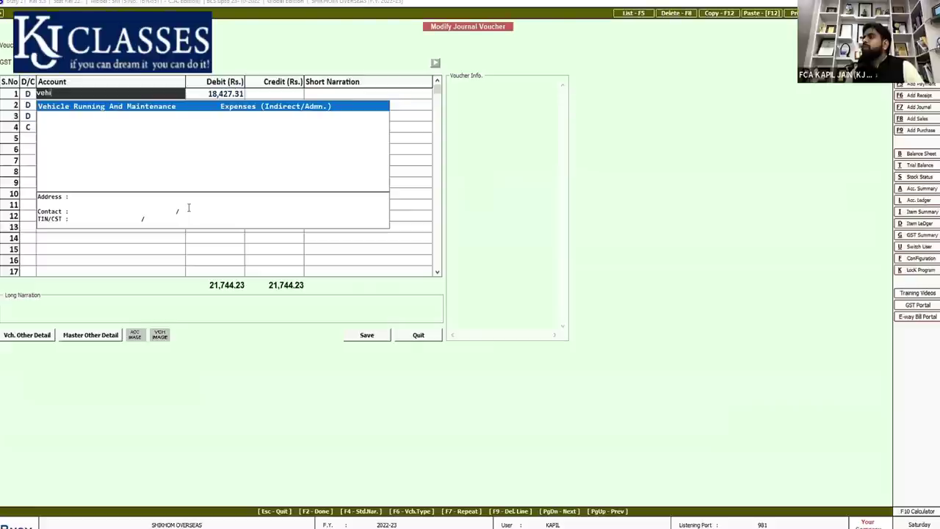
{"action": "key", "text": "Return"}
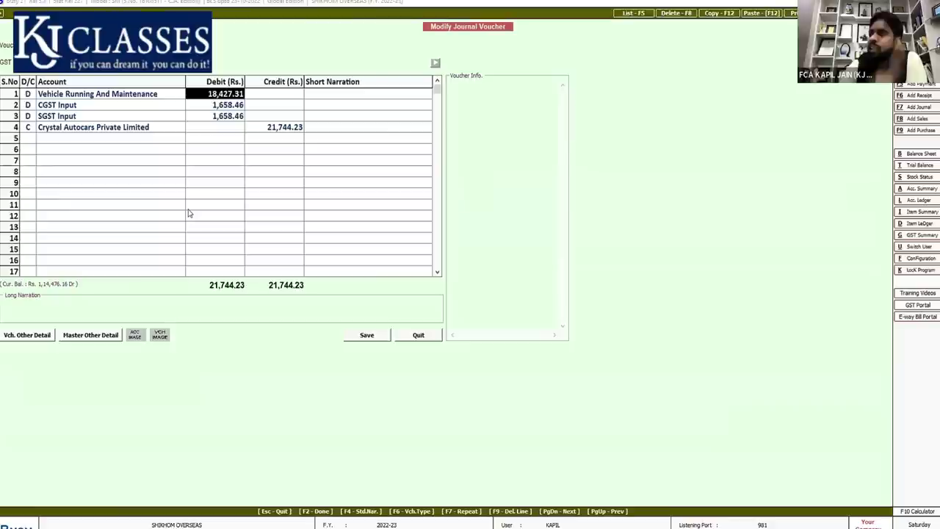
- Enter "ITC reversal" as the voucher's long narration
{"action": "left_click", "coordinate": [25, 302]}
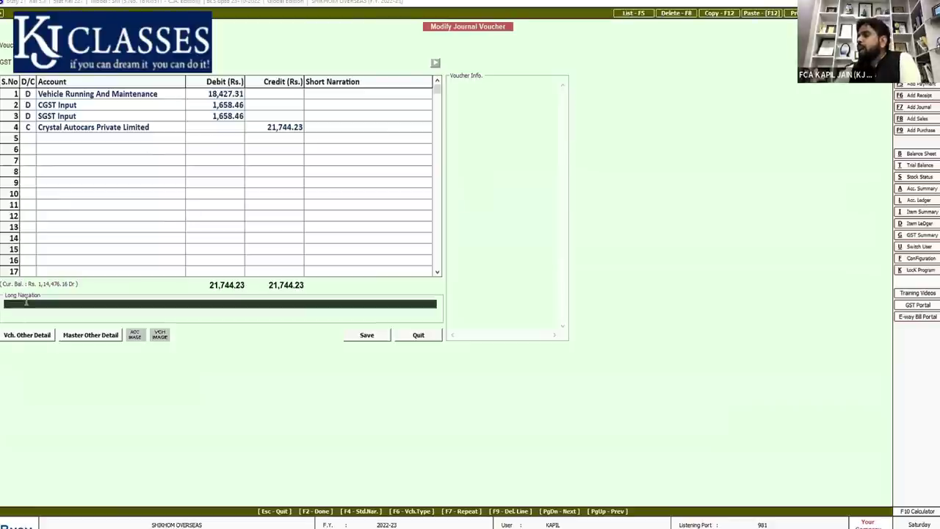
{"action": "type", "text": "ITC reversal"}
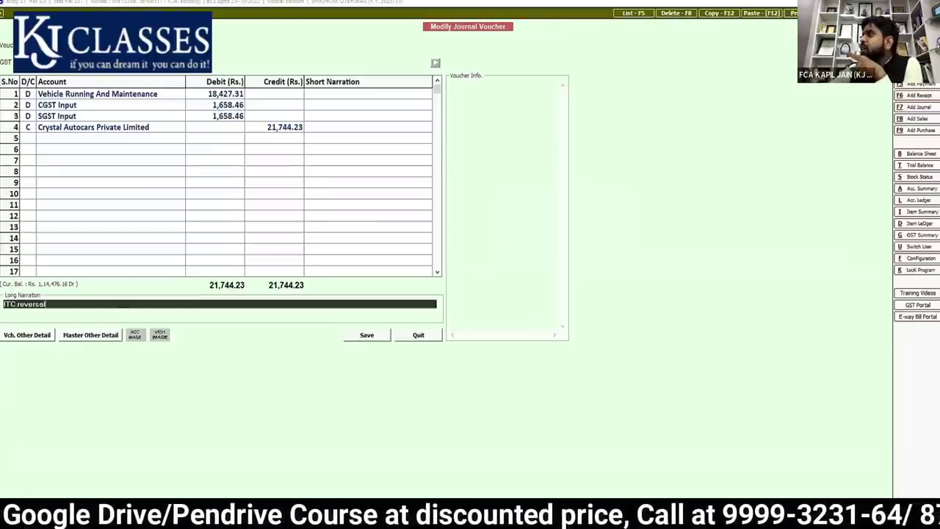
{"action": "left_click", "coordinate": [270, 131]}
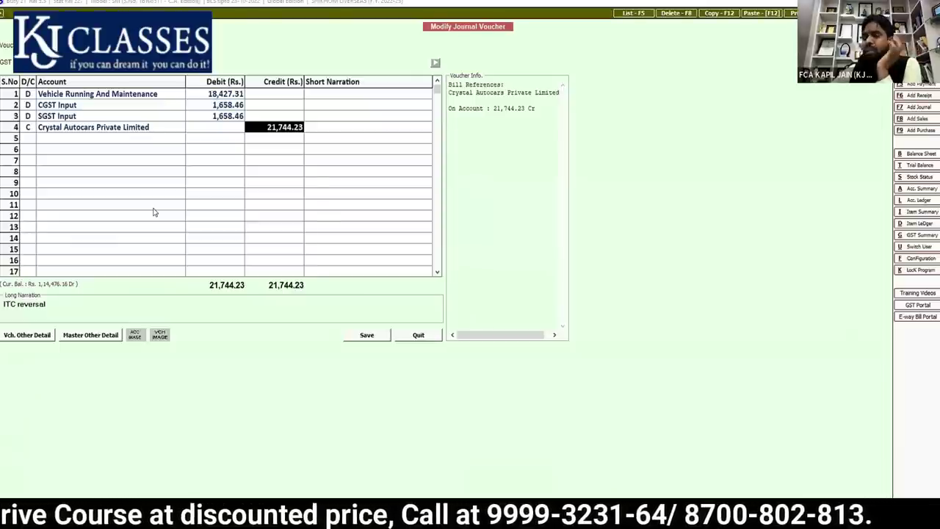
- Save the voucher with its registered expense details, accept the amount mismatches, and return to the creditor balances
{"action": "left_click", "coordinate": [357, 336]}
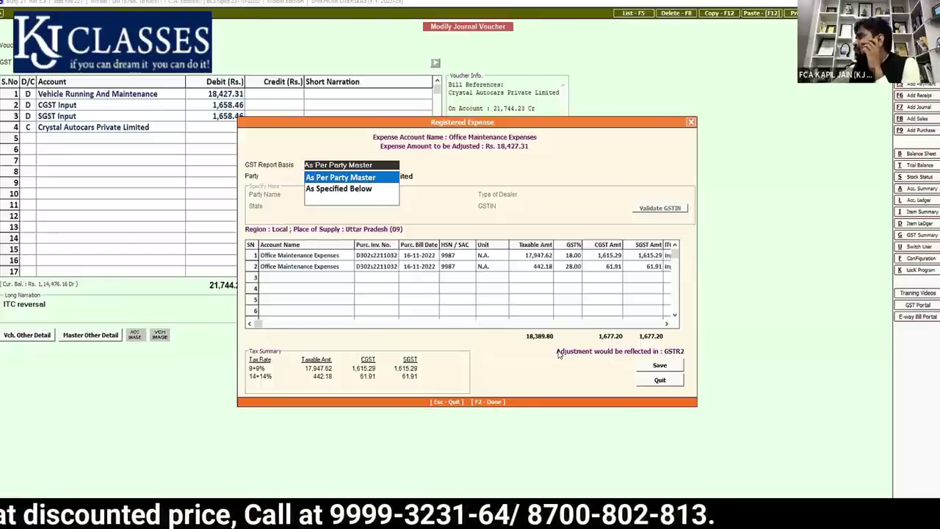
{"action": "left_click", "coordinate": [651, 366]}
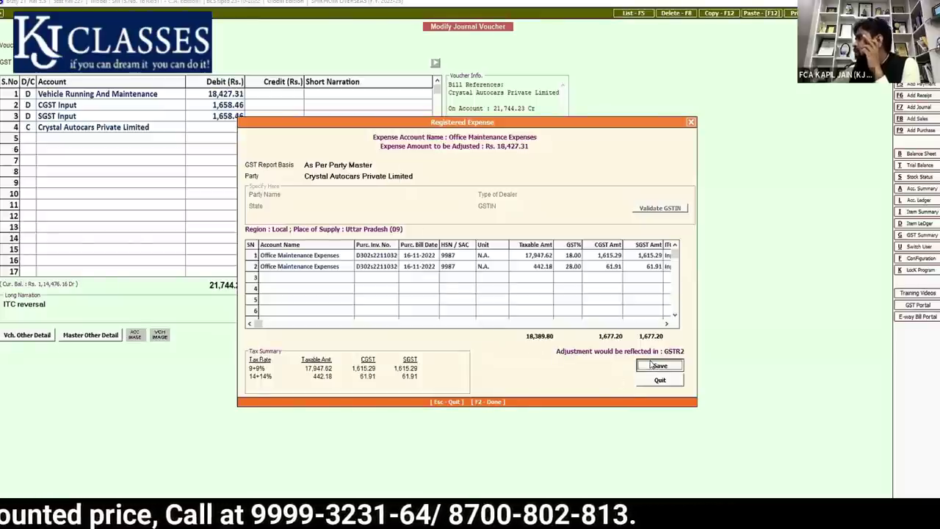
{"action": "left_click", "coordinate": [651, 365]}
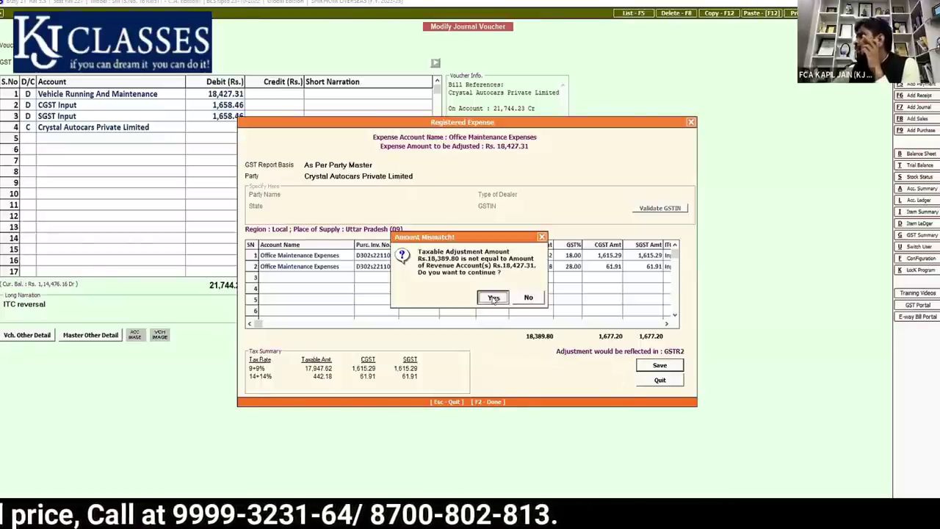
{"action": "left_click", "coordinate": [494, 298]}
{"action": "left_click", "coordinate": [494, 297]}
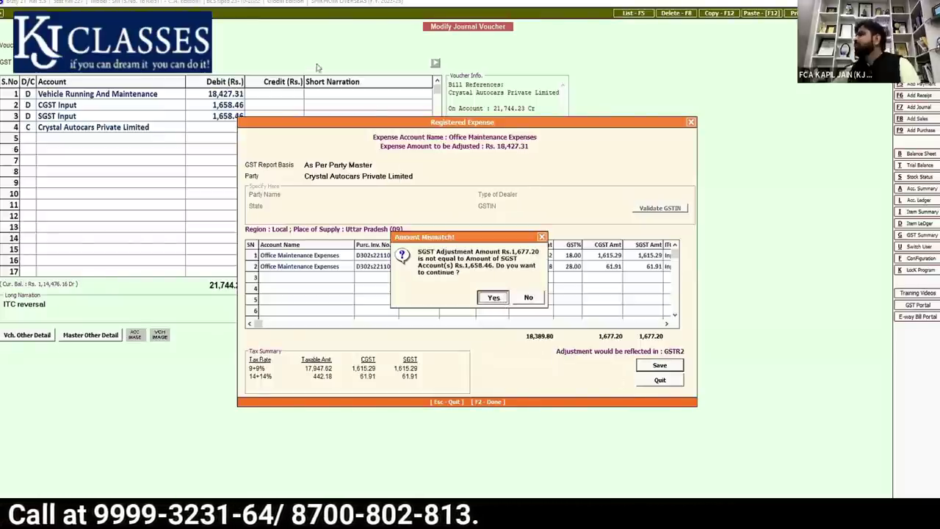
{"action": "key", "text": "Return"}
{"action": "key", "text": "Escape"}
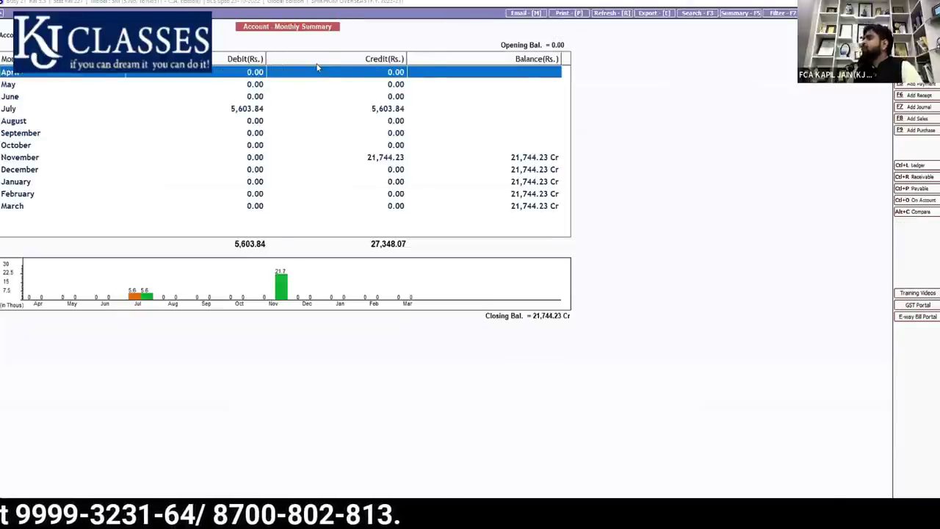
{"action": "key", "text": "Escape"}
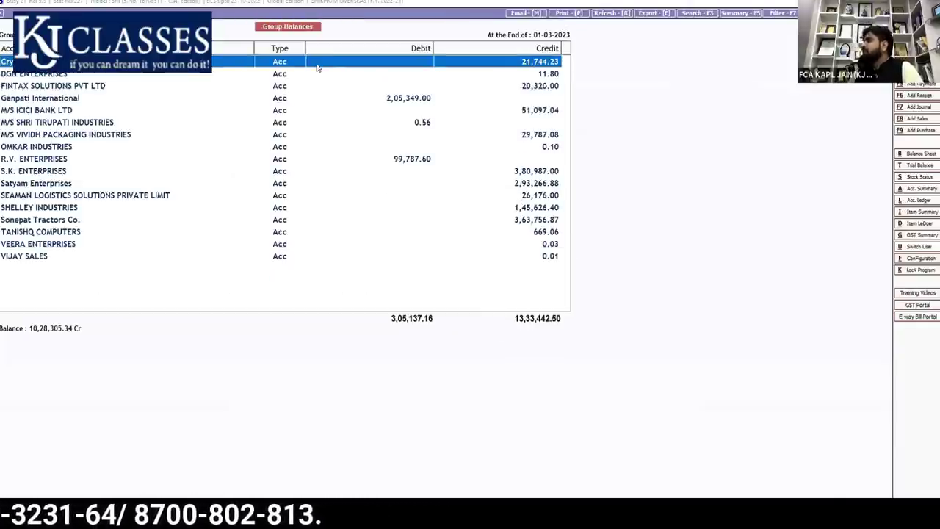
- Check the bank account's December 2022 ledger through Current Assets in the balance sheet
{"action": "key", "text": "Escape"}
{"action": "key", "text": "Escape"}
{"action": "key", "text": "Down"}
{"action": "key", "text": "Down"}
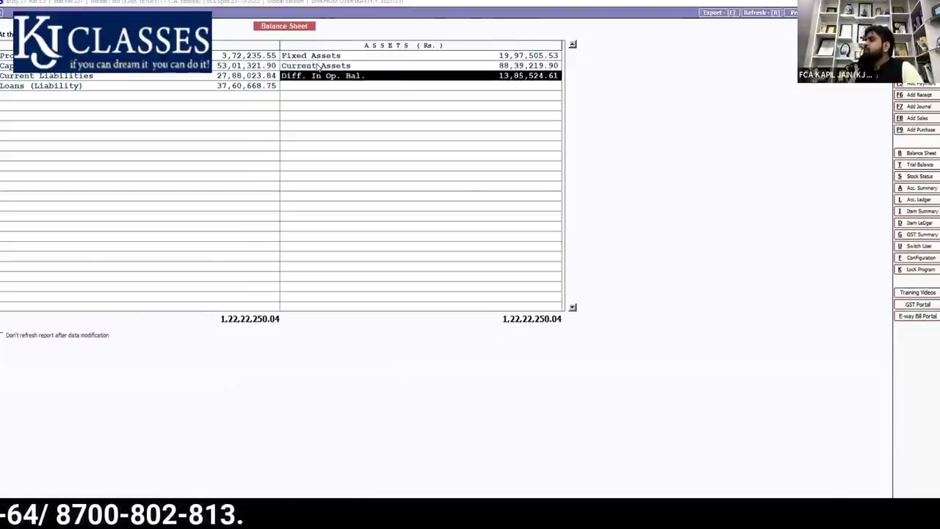
{"action": "left_click", "coordinate": [318, 67]}
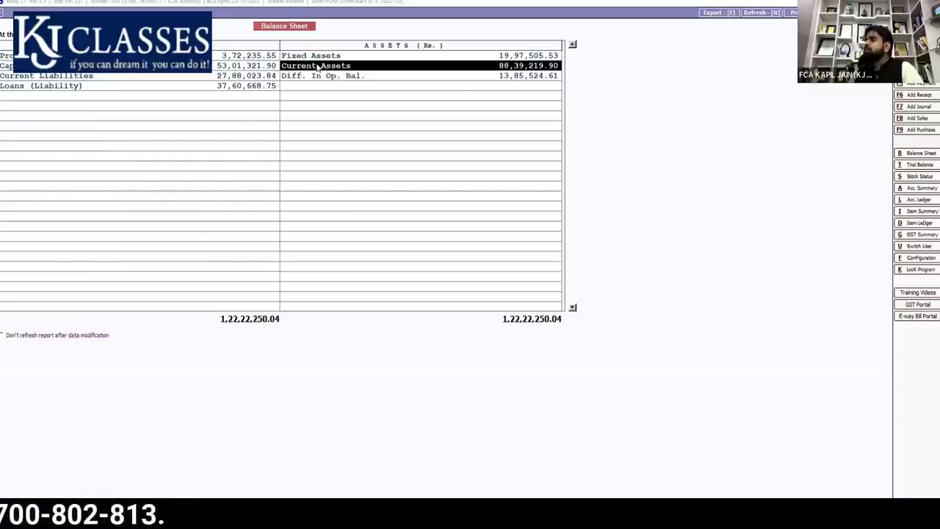
{"action": "double_click", "coordinate": [318, 66]}
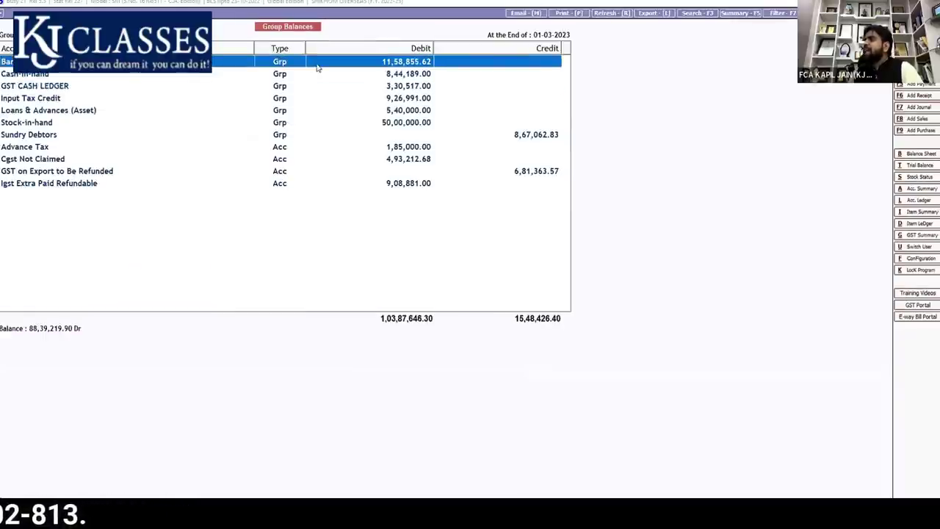
{"action": "key", "text": "Return"}
{"action": "key", "text": "Down"}
{"action": "key", "text": "Down"}
{"action": "key", "text": "Down"}
{"action": "key", "text": "Down"}
{"action": "key", "text": "Down"}
{"action": "key", "text": "Down"}
{"action": "key", "text": "Down"}
{"action": "key", "text": "Down"}
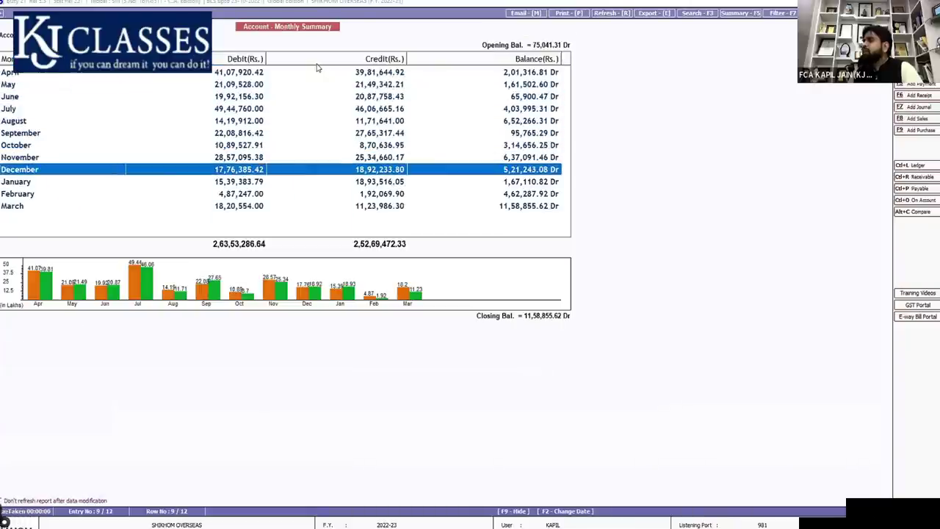
{"action": "key", "text": "Return"}
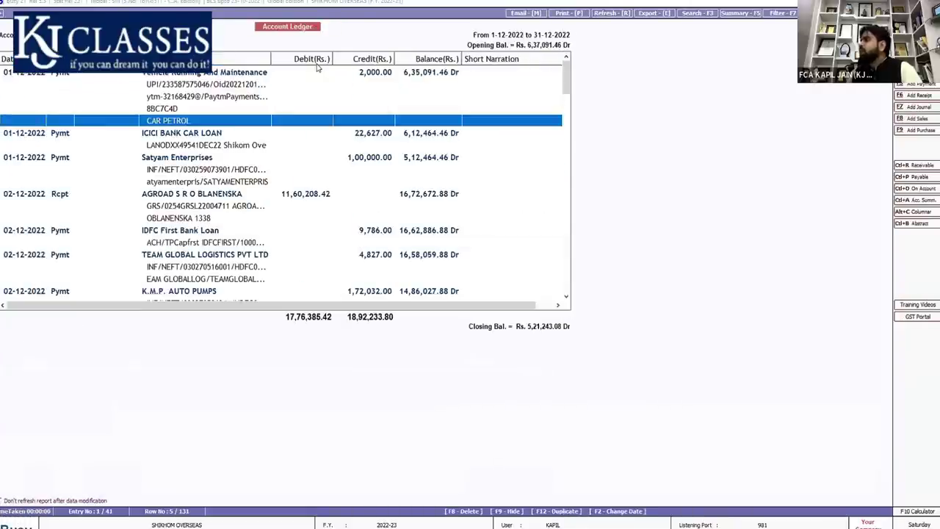
- Check the November entry in the monthly summary of Crystal Autocars Private Limited under Sundry Creditors
{"action": "key", "text": "Escape"}
{"action": "key", "text": "Escape"}
{"action": "key", "text": "Escape"}
{"action": "key", "text": "Down"}
{"action": "key", "text": "Return"}
{"action": "key", "text": "Down"}
{"action": "key", "text": "Down"}
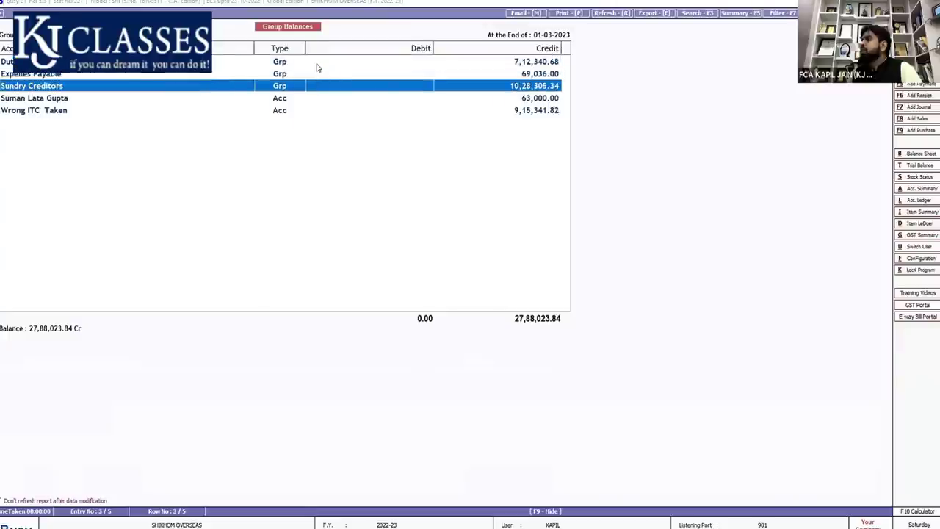
{"action": "key", "text": "Return"}
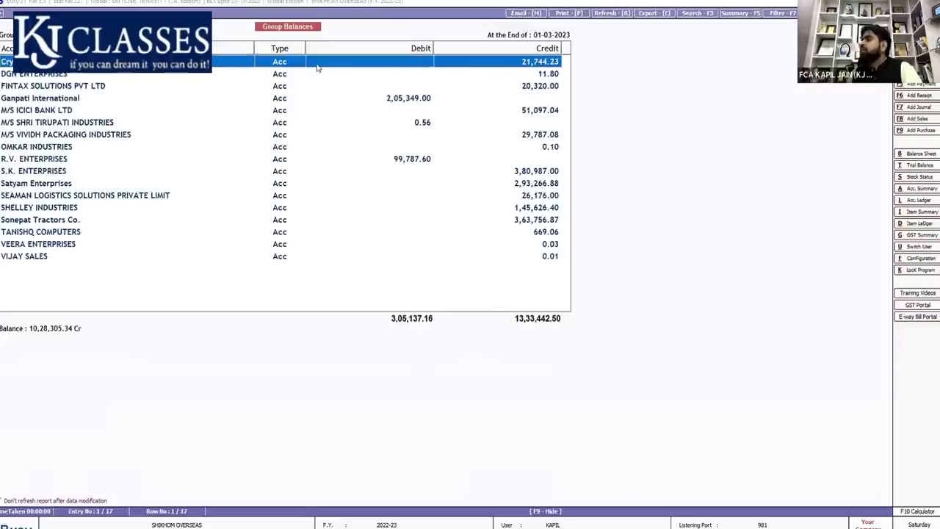
{"action": "key", "text": "Escape"}
{"action": "key", "text": "Return"}
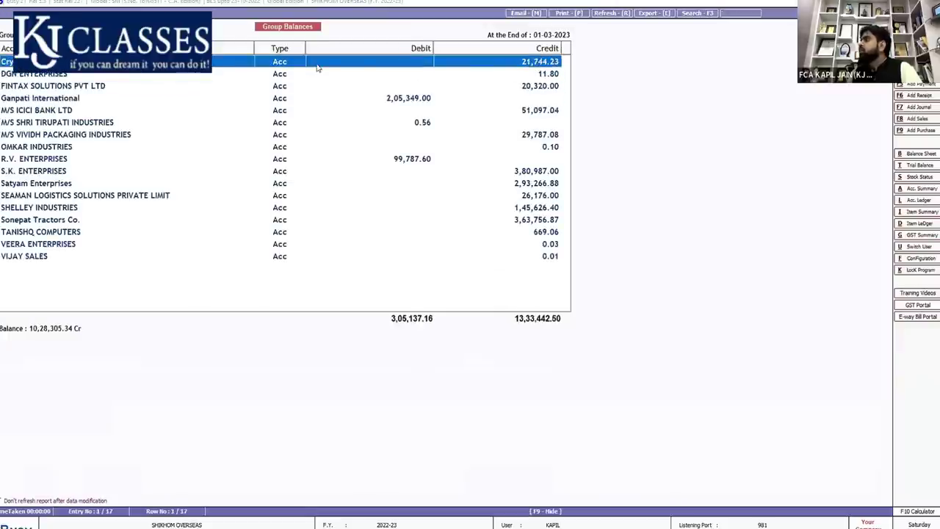
{"action": "key", "text": "Return"}
{"action": "key", "text": "Down"}
{"action": "key", "text": "Down"}
{"action": "key", "text": "Down"}
{"action": "key", "text": "Down"}
{"action": "key", "text": "Down"}
{"action": "key", "text": "Down"}
{"action": "key", "text": "Down"}
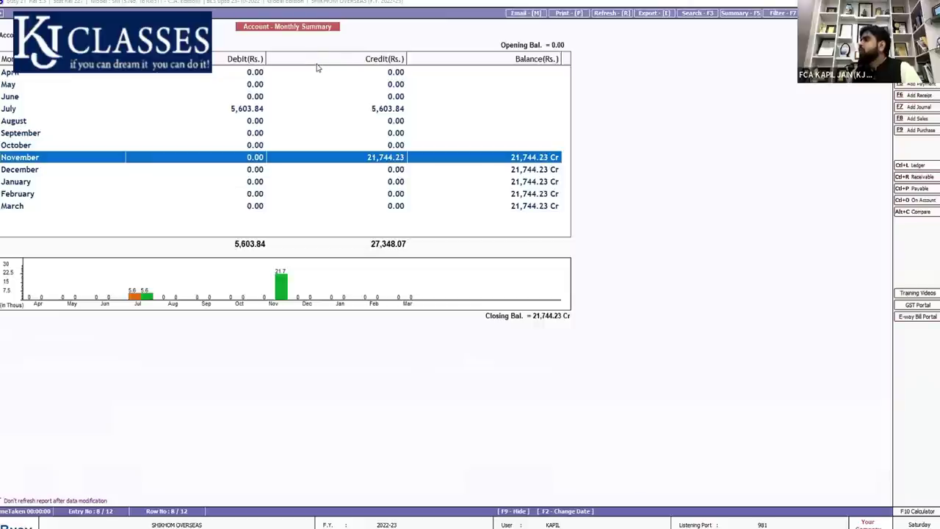
- Examine the bank account's November 2022 ledger under Current Assets, going through its entries down to 28-11-2022
{"action": "key", "text": "Escape"}
{"action": "key", "text": "Escape"}
{"action": "key", "text": "Escape"}
{"action": "left_click", "coordinate": [318, 66]}
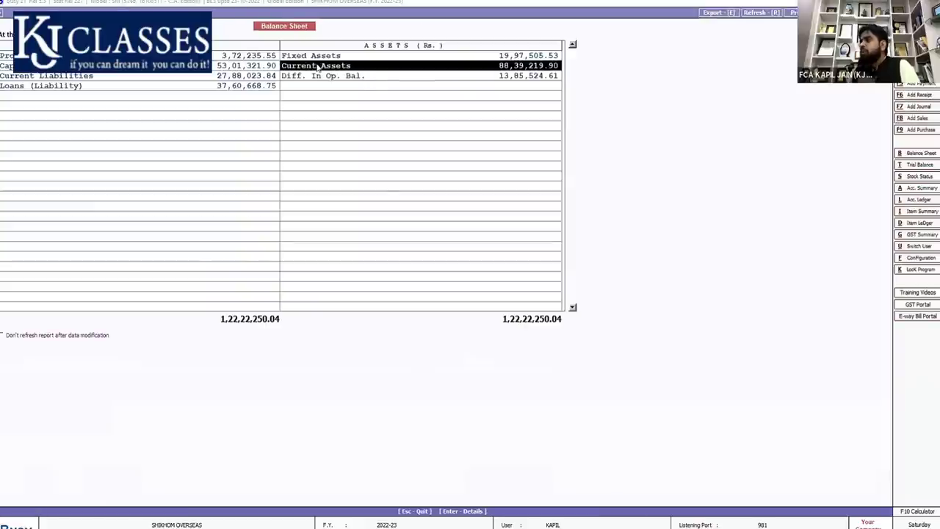
{"action": "key", "text": "Return"}
{"action": "key", "text": "Up"}
{"action": "key", "text": "Up"}
{"action": "key", "text": "Up"}
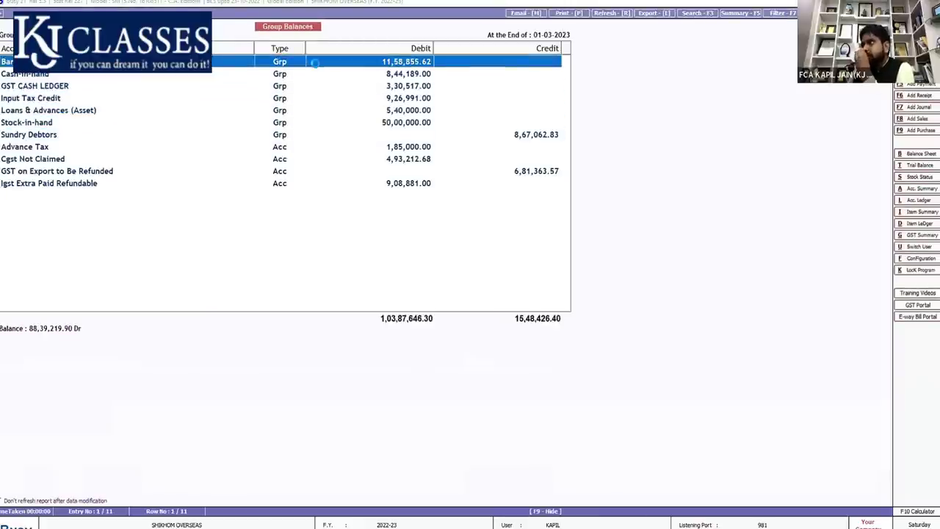
{"action": "key", "text": "Return"}
{"action": "key", "text": "Down"}
{"action": "key", "text": "Down"}
{"action": "key", "text": "Down"}
{"action": "key", "text": "Down"}
{"action": "key", "text": "Down"}
{"action": "key", "text": "Down"}
{"action": "key", "text": "Down"}
{"action": "key", "text": "Down"}
{"action": "key", "text": "Down"}
{"action": "key", "text": "Down"}
{"action": "key", "text": "Down"}
{"action": "key", "text": "Down"}
{"action": "key", "text": "Down"}
{"action": "key", "text": "Down"}
{"action": "key", "text": "Down"}
{"action": "key", "text": "Down"}
{"action": "key", "text": "Down"}
{"action": "key", "text": "Down"}
{"action": "key", "text": "Down"}
{"action": "key", "text": "Down"}
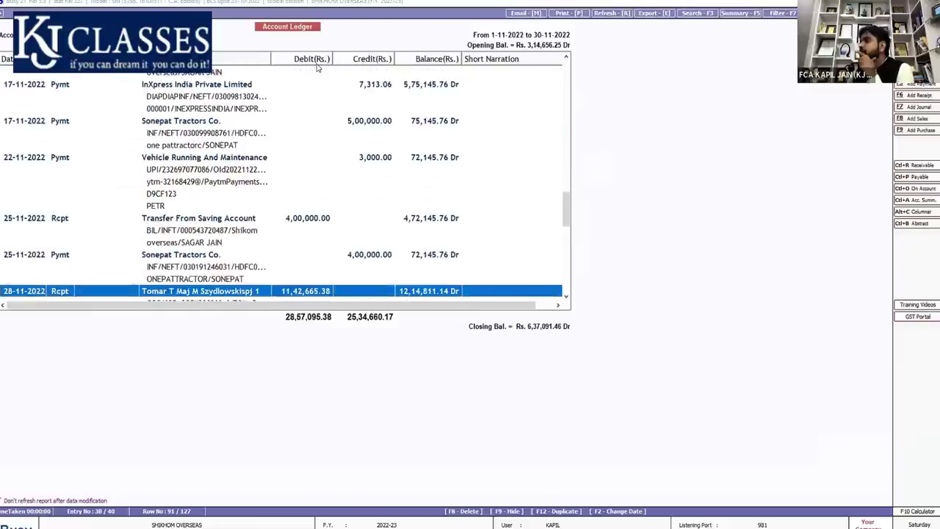
- Examine the 28-11-2022 bank charge entries in the bank account's November 2022 ledger, and return to the balance sheet
{"action": "key", "text": "Down"}
{"action": "key", "text": "Down"}
{"action": "key", "text": "Down"}
{"action": "key", "text": "Down"}
{"action": "key", "text": "Down"}
{"action": "key", "text": "Down"}
{"action": "key", "text": "Down"}
{"action": "key", "text": "Down"}
{"action": "key", "text": "Down"}
{"action": "key", "text": "Down"}
{"action": "key", "text": "Down"}
{"action": "key", "text": "Down"}
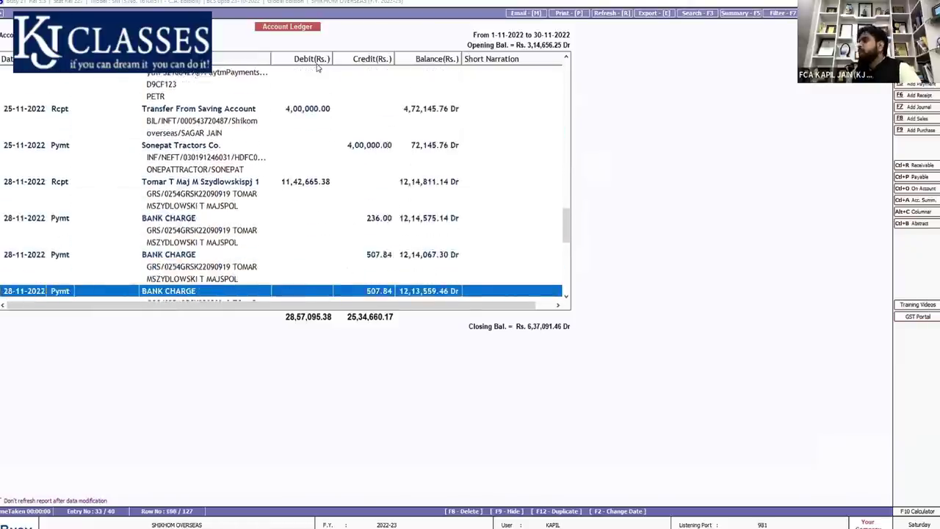
{"action": "key", "text": "Escape"}
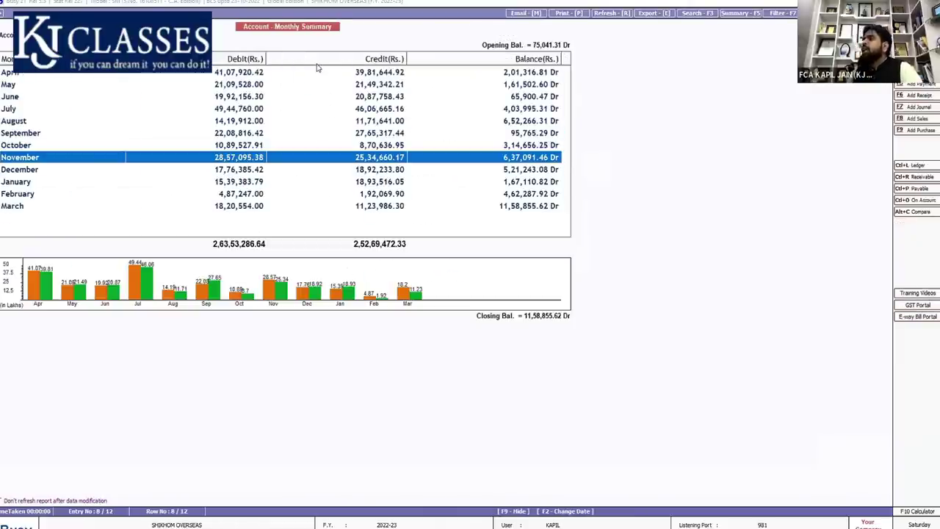
{"action": "key", "text": "Escape"}
{"action": "key", "text": "Escape"}
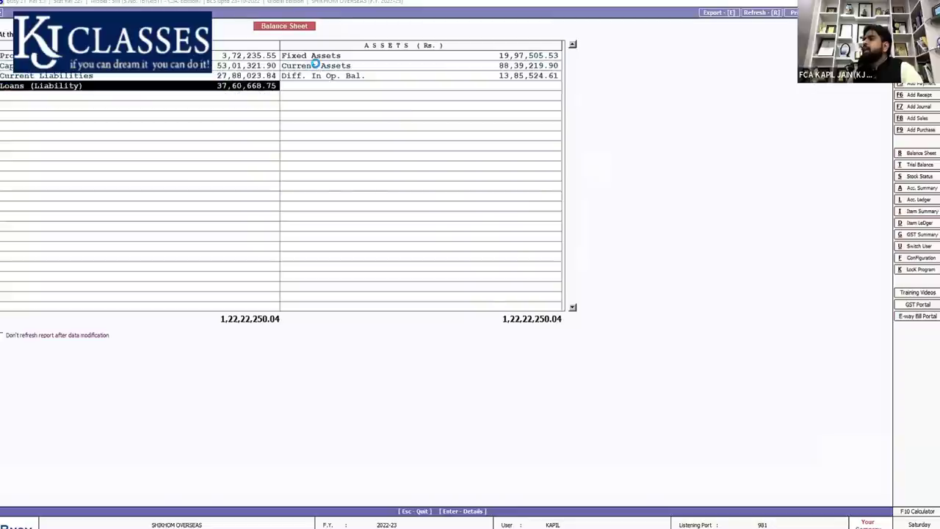
- Examine the November 2022 ledger of the bank overdraft account under Loans (Liability), going through its entries down to 29-11-2022
{"action": "key", "text": "Return"}
{"action": "key", "text": "Return"}
{"action": "key", "text": "Down"}
{"action": "key", "text": "Down"}
{"action": "key", "text": "Down"}
{"action": "key", "text": "Down"}
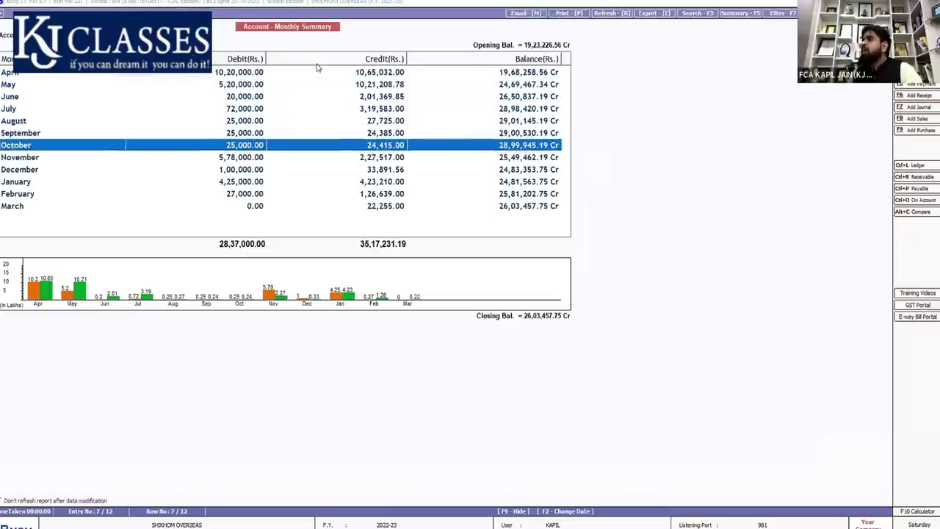
{"action": "key", "text": "Return"}
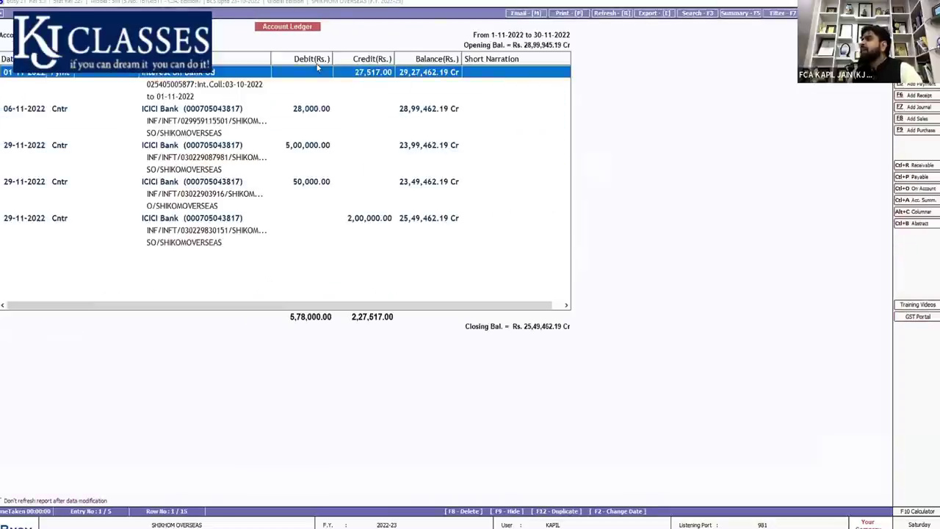
{"action": "key", "text": "Down"}
{"action": "key", "text": "Down"}
{"action": "key", "text": "Down"}
{"action": "key", "text": "Down"}
{"action": "key", "text": "Down"}
{"action": "key", "text": "Down"}
{"action": "key", "text": "Down"}
{"action": "key", "text": "Down"}
{"action": "key", "text": "Down"}
{"action": "key", "text": "Down"}
{"action": "key", "text": "Down"}
{"action": "key", "text": "Down"}
{"action": "key", "text": "Down"}
{"action": "key", "text": "Down"}
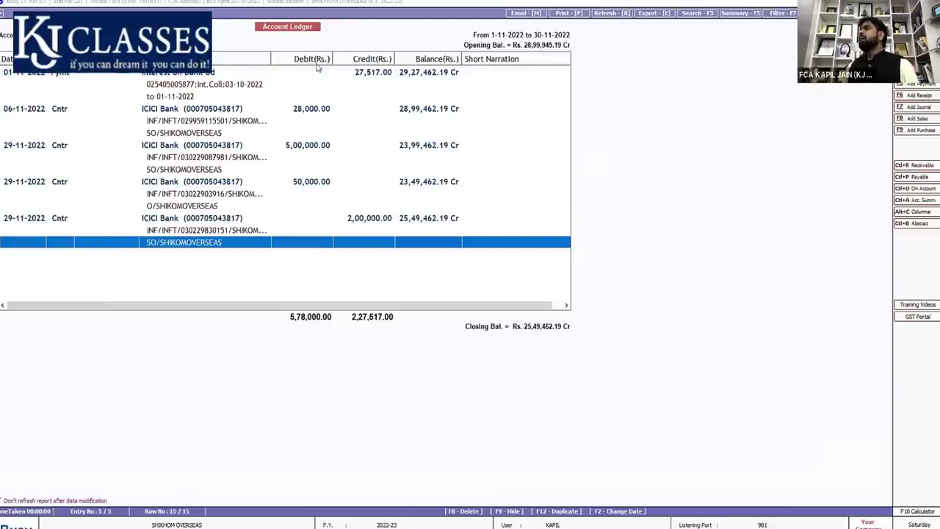
{"action": "key", "text": "Escape"}
{"action": "key", "text": "Escape"}
{"action": "key", "text": "Escape"}
- Review the Sundry Creditors balances under Current Liabilities, going down the account list to VIJAY SALES
{"action": "key", "text": "Return"}
{"action": "key", "text": "Down"}
{"action": "key", "text": "Down"}
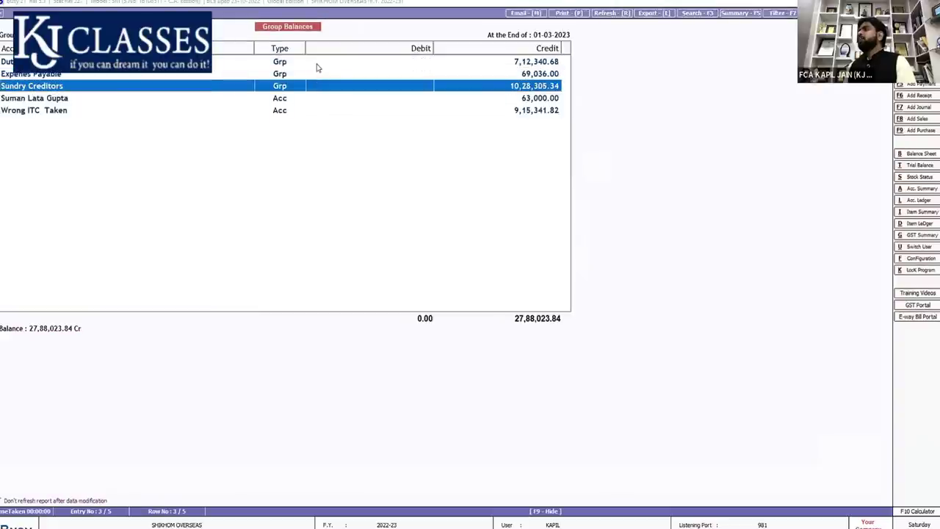
{"action": "key", "text": "Return"}
{"action": "key", "text": "Down"}
{"action": "key", "text": "Down"}
{"action": "key", "text": "Down"}
{"action": "key", "text": "Down"}
{"action": "key", "text": "Down"}
{"action": "key", "text": "Down"}
{"action": "key", "text": "Down"}
{"action": "key", "text": "Down"}
{"action": "key", "text": "Down"}
{"action": "key", "text": "Down"}
{"action": "key", "text": "Down"}
{"action": "key", "text": "Down"}
{"action": "key", "text": "Down"}
{"action": "key", "text": "Down"}
{"action": "key", "text": "Down"}
{"action": "key", "text": "Down"}
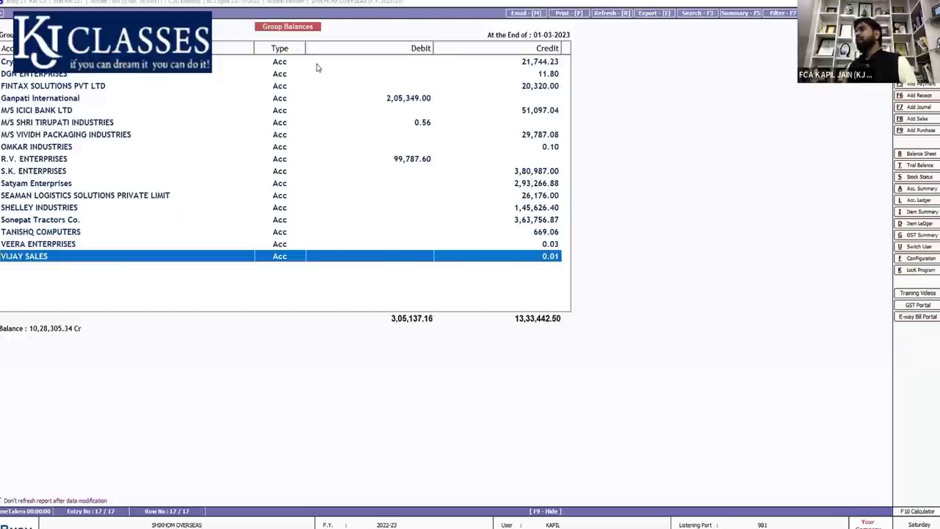
{"action": "key", "text": "Escape"}
{"action": "key", "text": "Escape"}
- Check the group balances under Current Liabilities down to Wrong ITC Taken, and return to the balance sheet
{"action": "key", "text": "Return"}
{"action": "key", "text": "Down"}
{"action": "key", "text": "Down"}
{"action": "key", "text": "Down"}
{"action": "key", "text": "Down"}
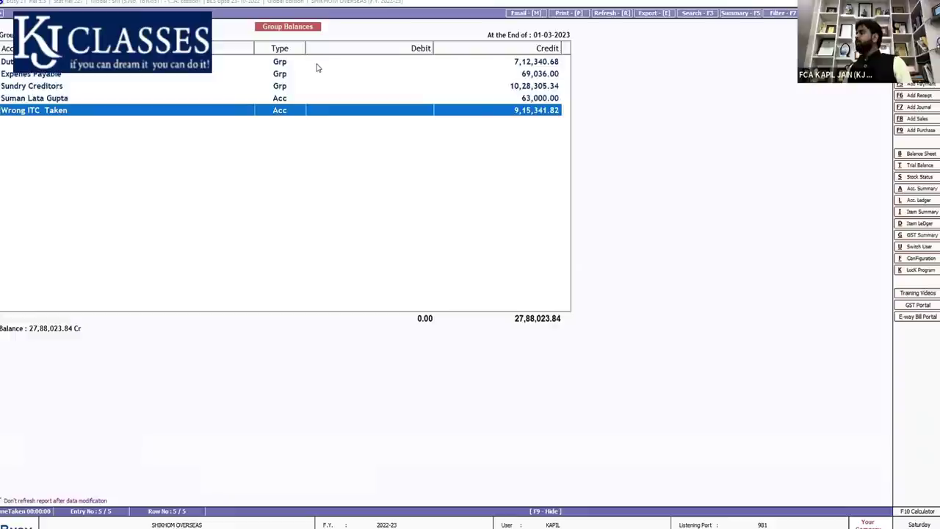
{"action": "key", "text": "Escape"}
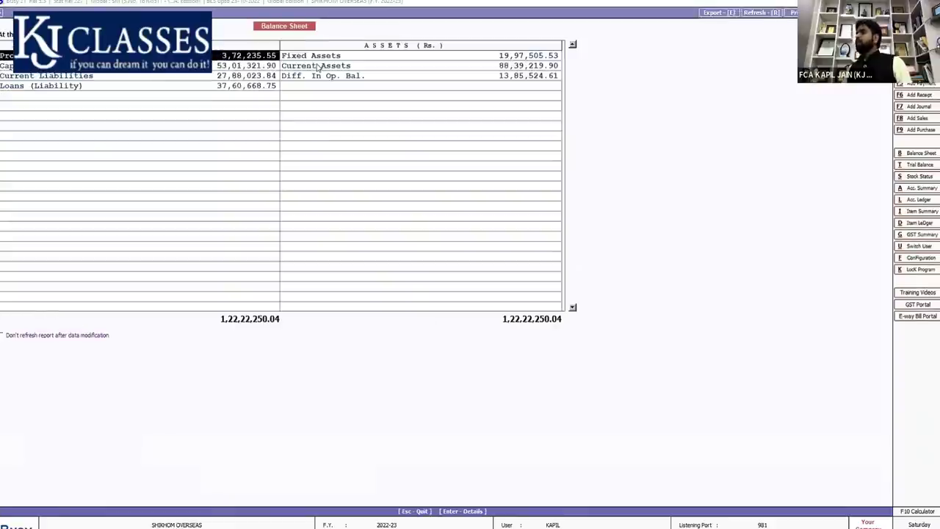
- Leave the balance sheet and open the 2022-23 Profit & Loss account to check its gross profit section
{"action": "key", "text": "Escape"}
{"action": "key", "text": "Down"}
{"action": "key", "text": "Down"}
{"action": "key", "text": "Down"}
{"action": "key", "text": "Down"}
{"action": "key", "text": "Down"}
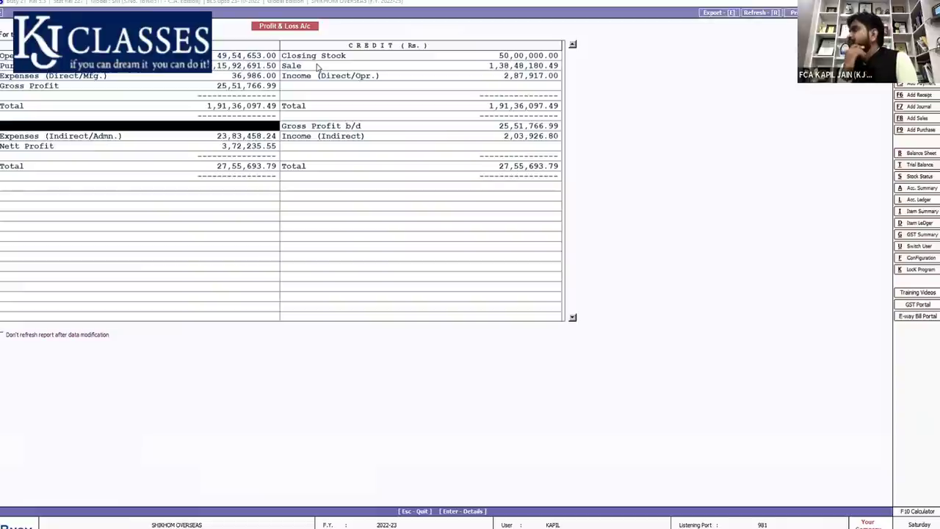
{"action": "key", "text": "Up"}
{"action": "key", "text": "Up"}
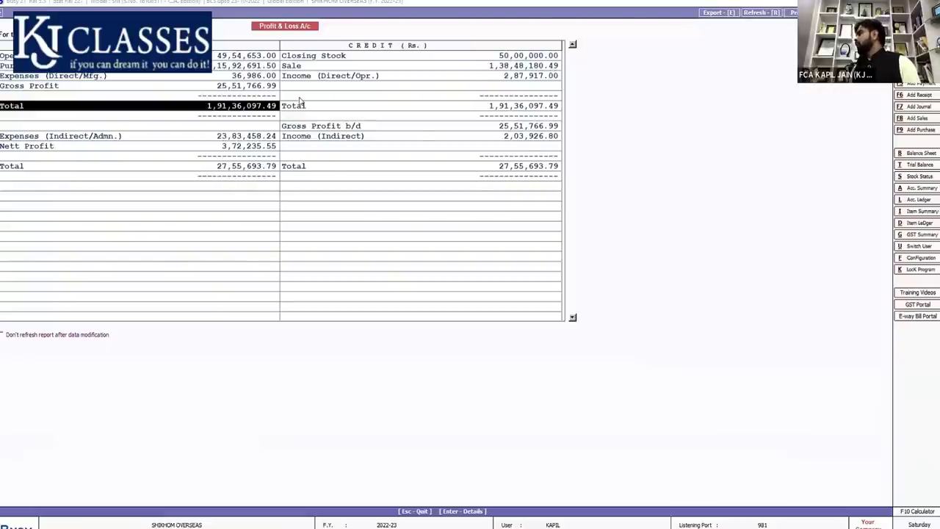
- Examine the Sale and Closing Stock figures, the Gross Profit, and the Expenses (Indirect/Admn.) line of the Profit & Loss account
{"action": "left_click", "coordinate": [294, 65]}
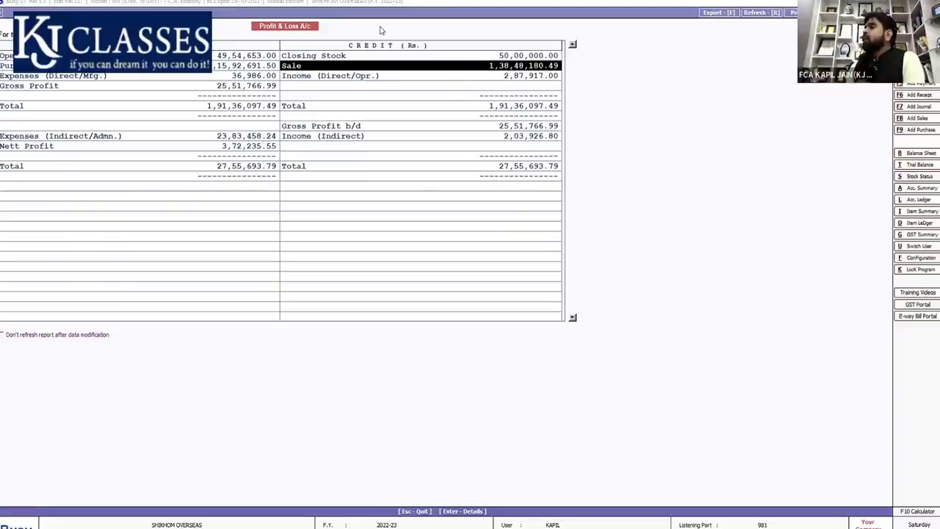
{"action": "key", "text": "Up"}
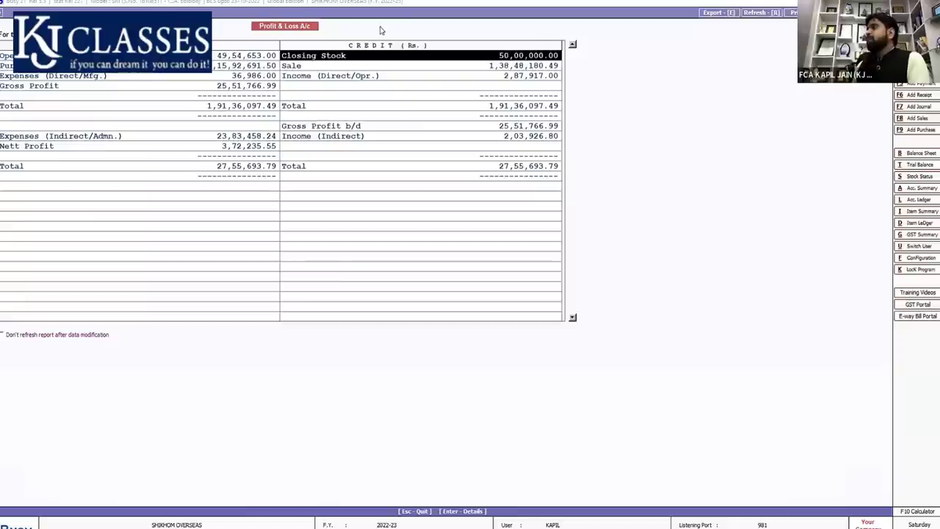
{"action": "key", "text": "Down"}
{"action": "key", "text": "Down"}
{"action": "key", "text": "Down"}
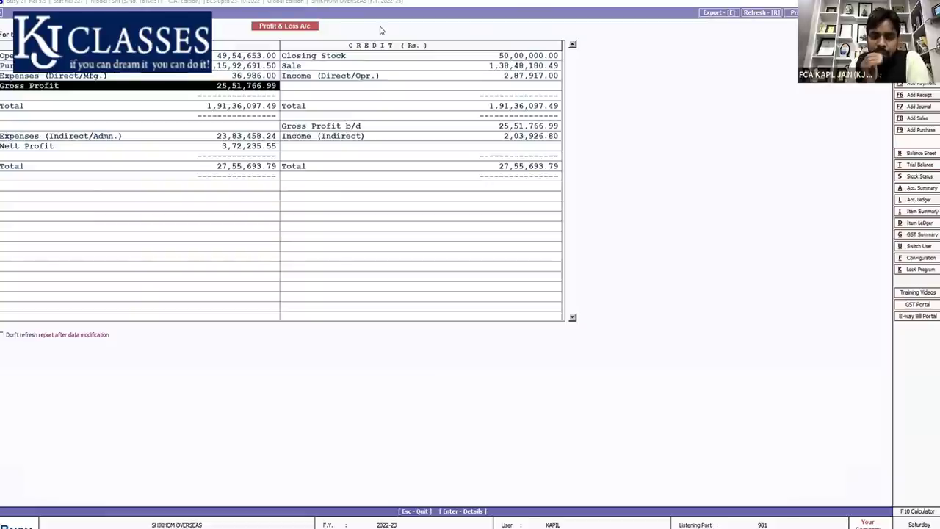
{"action": "key", "text": "Down"}
{"action": "key", "text": "Down"}
{"action": "key", "text": "Down"}
{"action": "key", "text": "Up"}
{"action": "key", "text": "Up"}
{"action": "key", "text": "Up"}
{"action": "key", "text": "Up"}
{"action": "key", "text": "Up"}
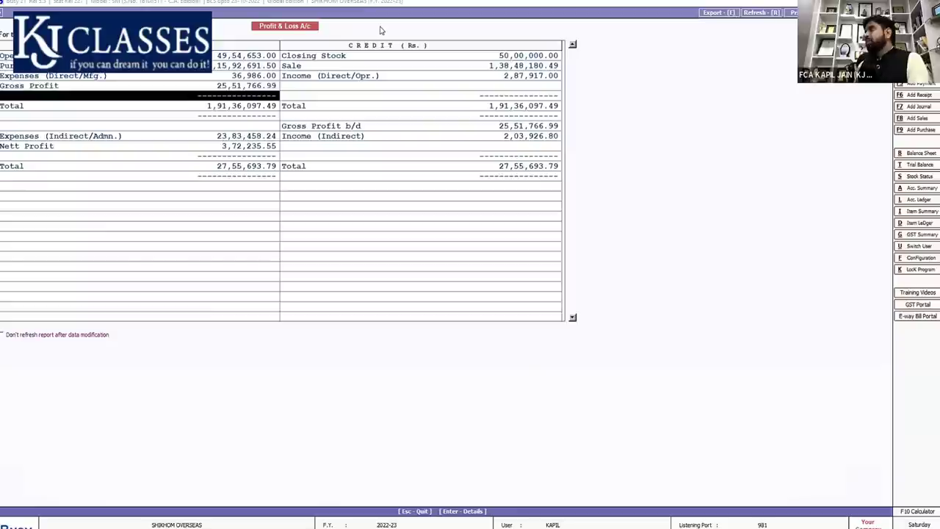
{"action": "key", "text": "Down"}
{"action": "key", "text": "Down"}
{"action": "key", "text": "Down"}
{"action": "key", "text": "Down"}
{"action": "key", "text": "Down"}
{"action": "key", "text": "Up"}
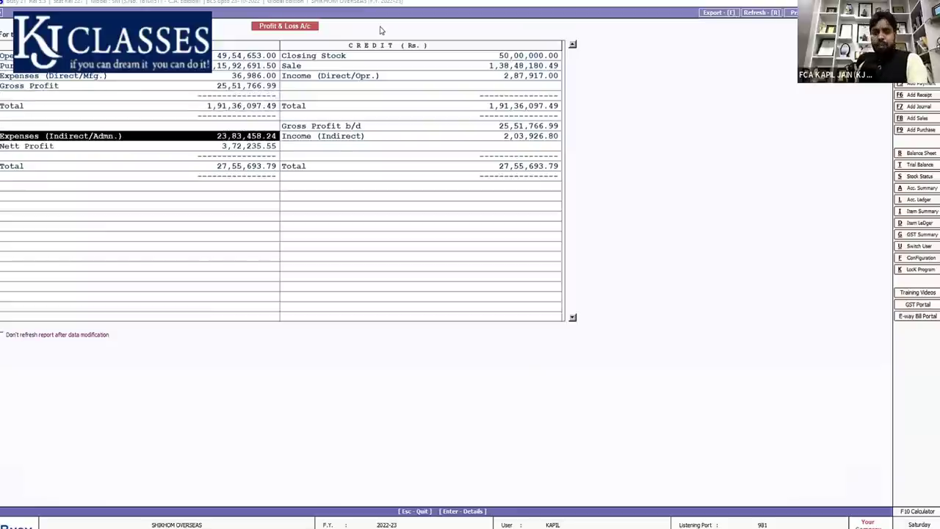
{"action": "key", "text": "Home"}
{"action": "key", "text": "Down"}
{"action": "key", "text": "Down"}
{"action": "key", "text": "Down"}
{"action": "key", "text": "Down"}
{"action": "key", "text": "Down"}
{"action": "key", "text": "Down"}
{"action": "key", "text": "Down"}
{"action": "key", "text": "Down"}
{"action": "key", "text": "Down"}
{"action": "key", "text": "Down"}
{"action": "key", "text": "Down"}
{"action": "key", "text": "Down"}
{"action": "key", "text": "Down"}
{"action": "key", "text": "Down"}
{"action": "key", "text": "Down"}
{"action": "key", "text": "Down"}
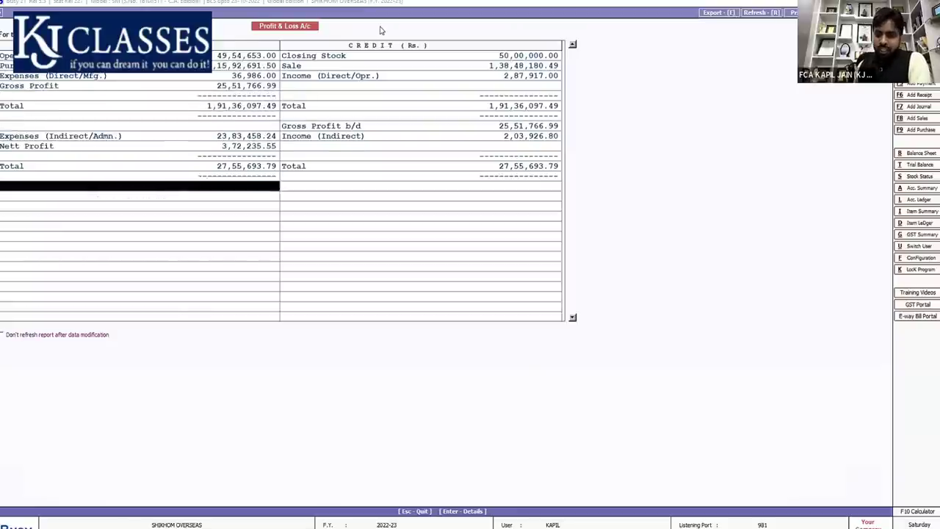
{"action": "key", "text": "Up"}
{"action": "key", "text": "Up"}
{"action": "key", "text": "Up"}
{"action": "key", "text": "Up"}
{"action": "key", "text": "Up"}
{"action": "key", "text": "Up"}
{"action": "key", "text": "Up"}
{"action": "key", "text": "Up"}
{"action": "key", "text": "Up"}
{"action": "key", "text": "Up"}
{"action": "key", "text": "Up"}
{"action": "key", "text": "Up"}
{"action": "key", "text": "Up"}
{"action": "key", "text": "Up"}
{"action": "key", "text": "Up"}
{"action": "key", "text": "Up"}
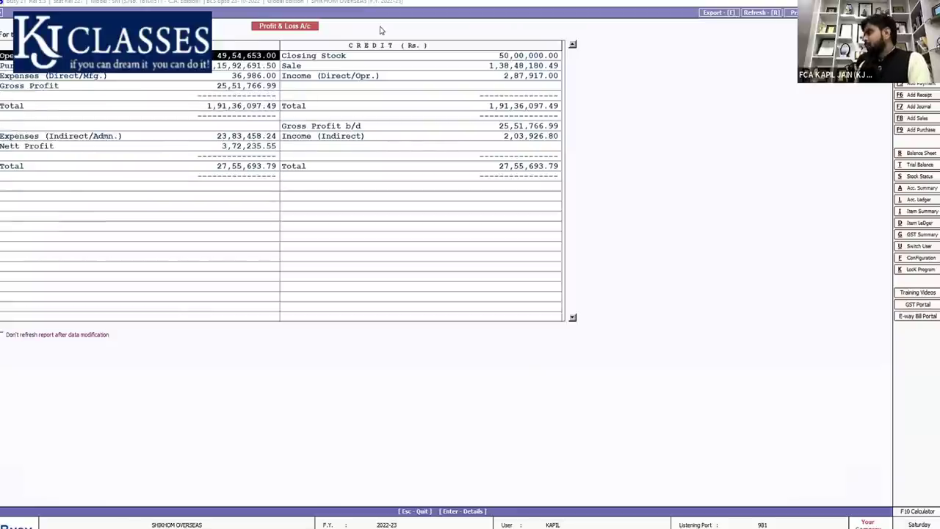